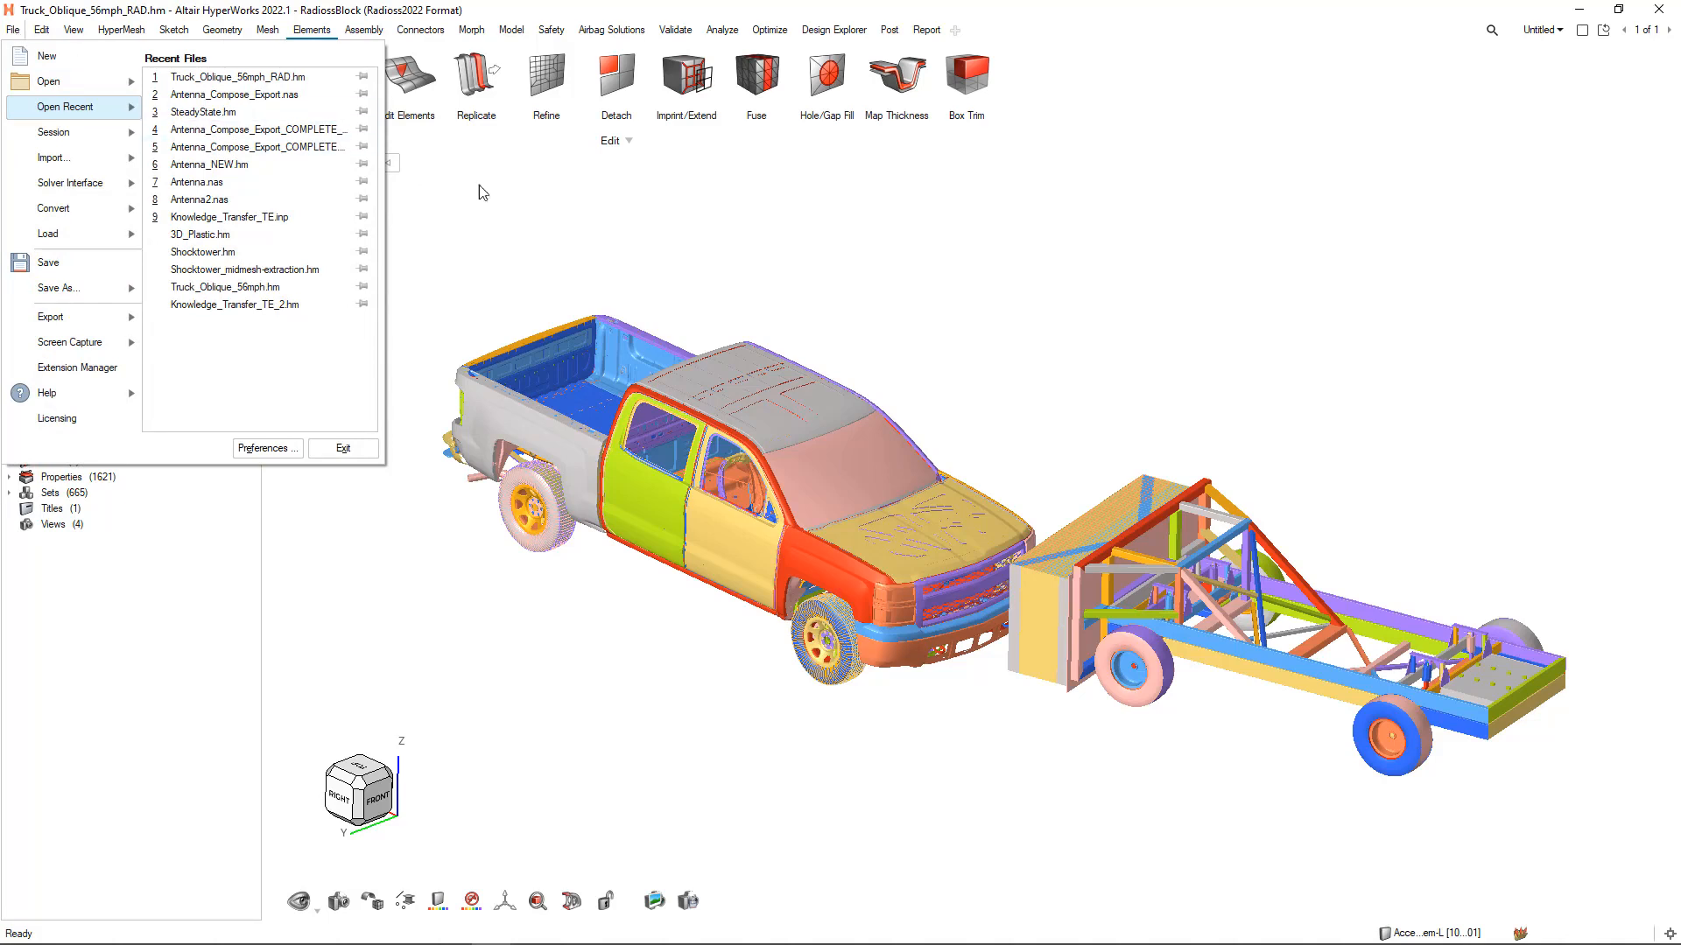
Examine the available meshing, geometry, element editing and assembly tools
click(534, 213)
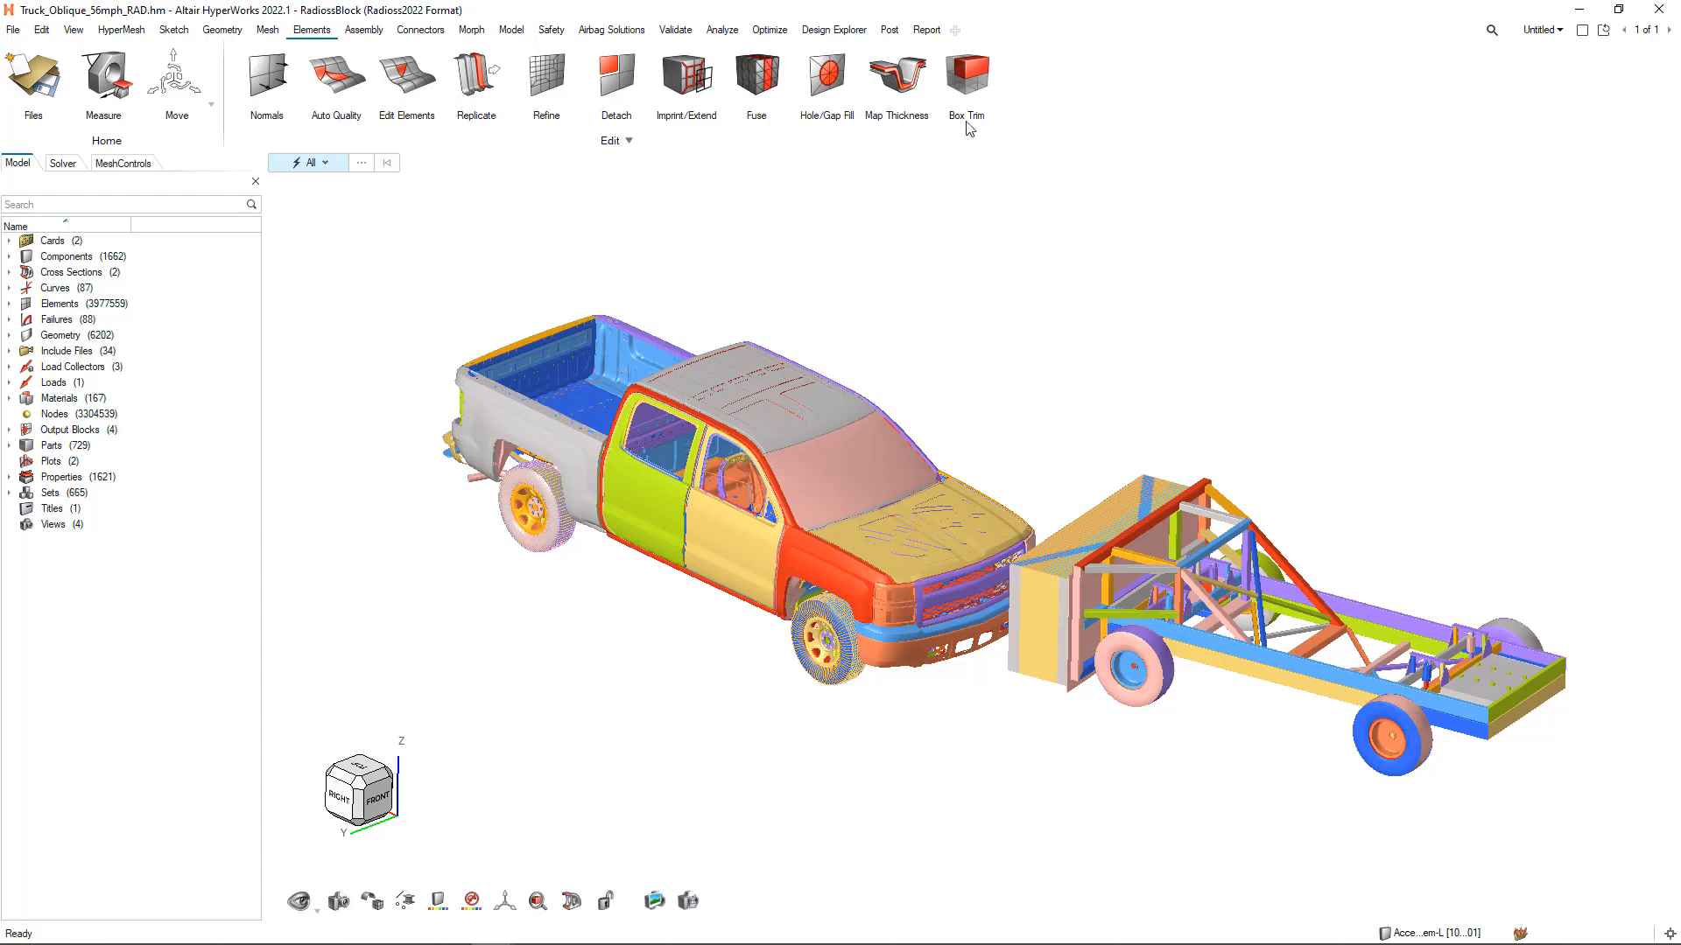
click(264, 31)
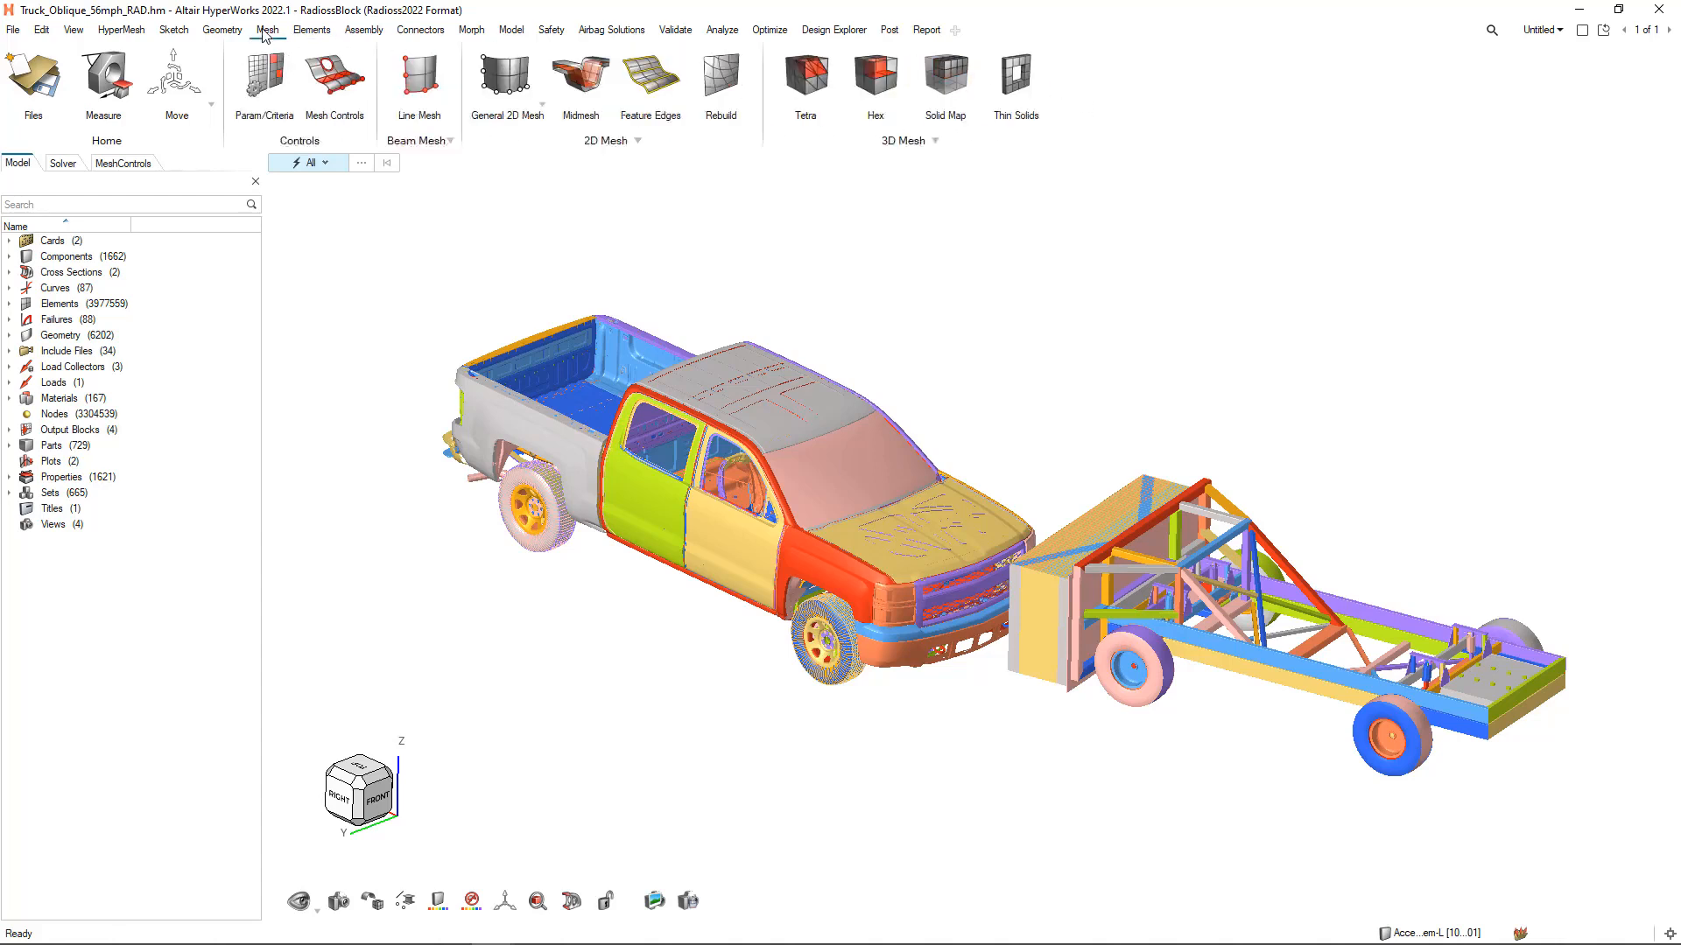
click(217, 32)
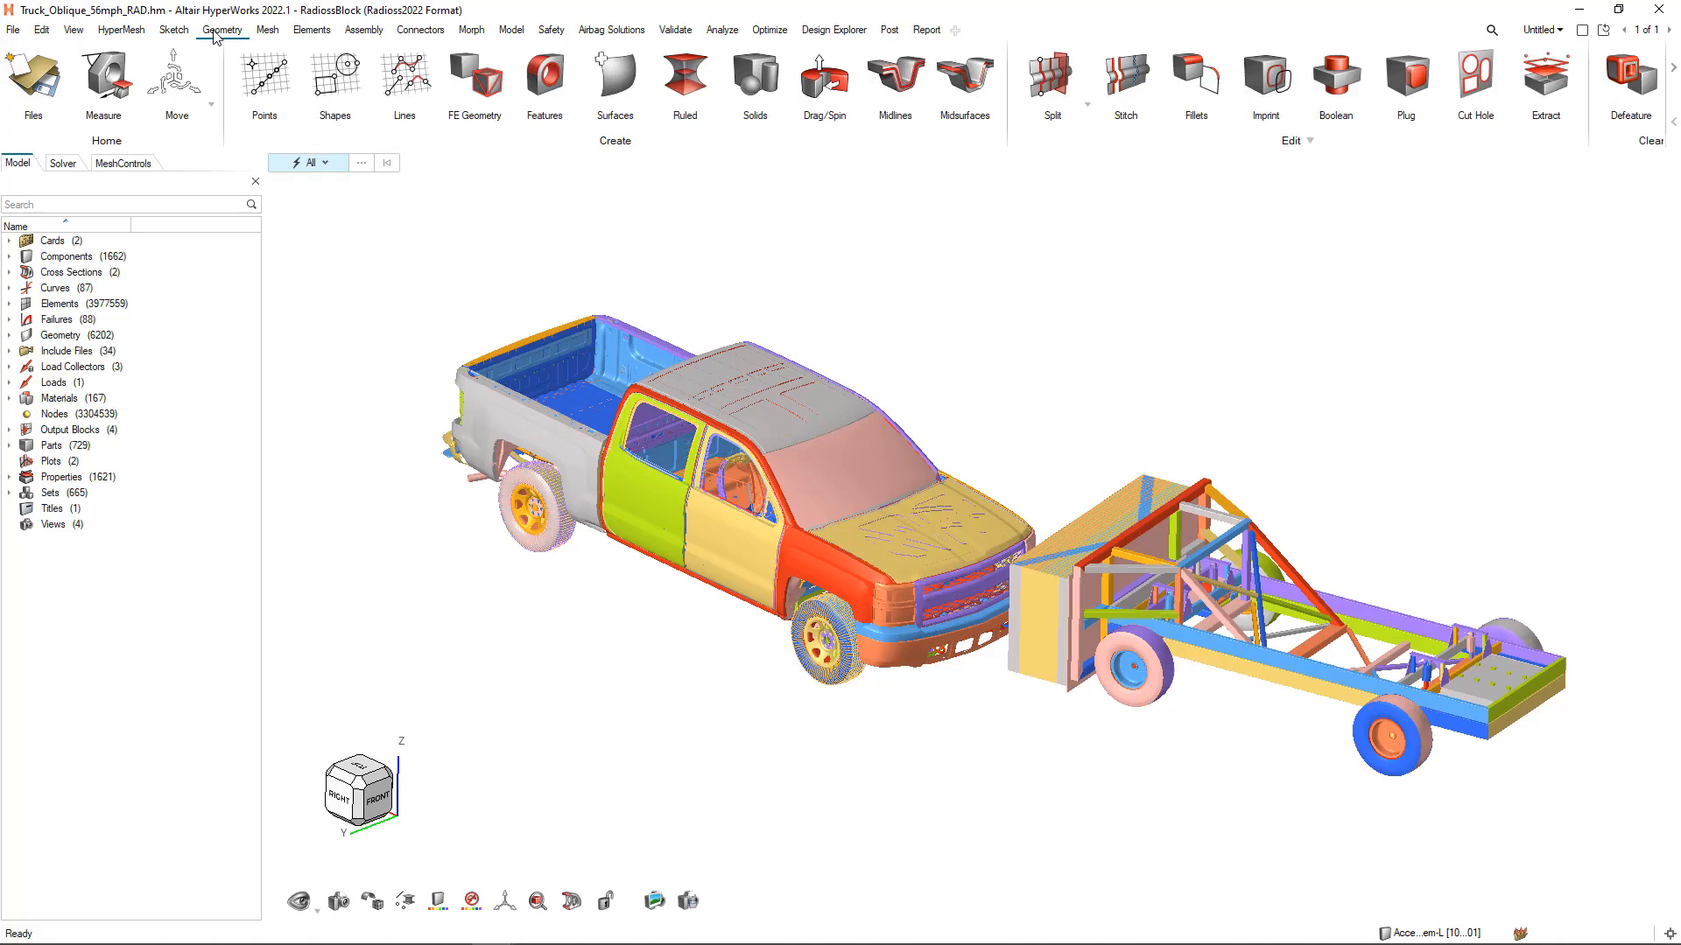
click(267, 33)
click(308, 35)
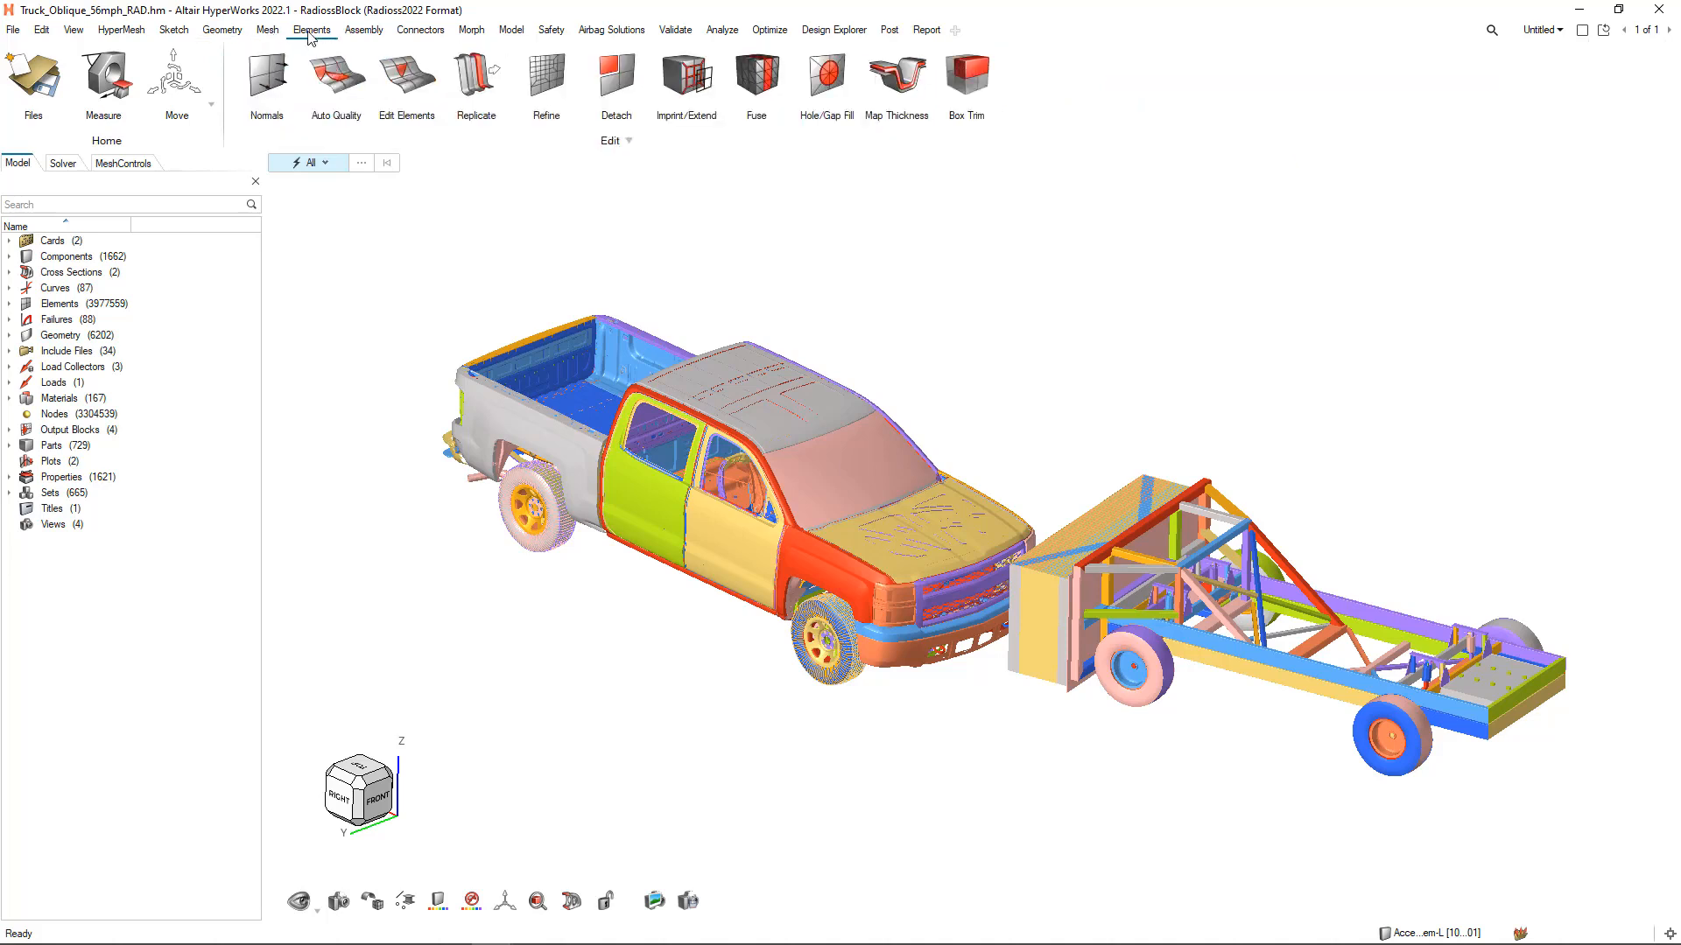
click(368, 33)
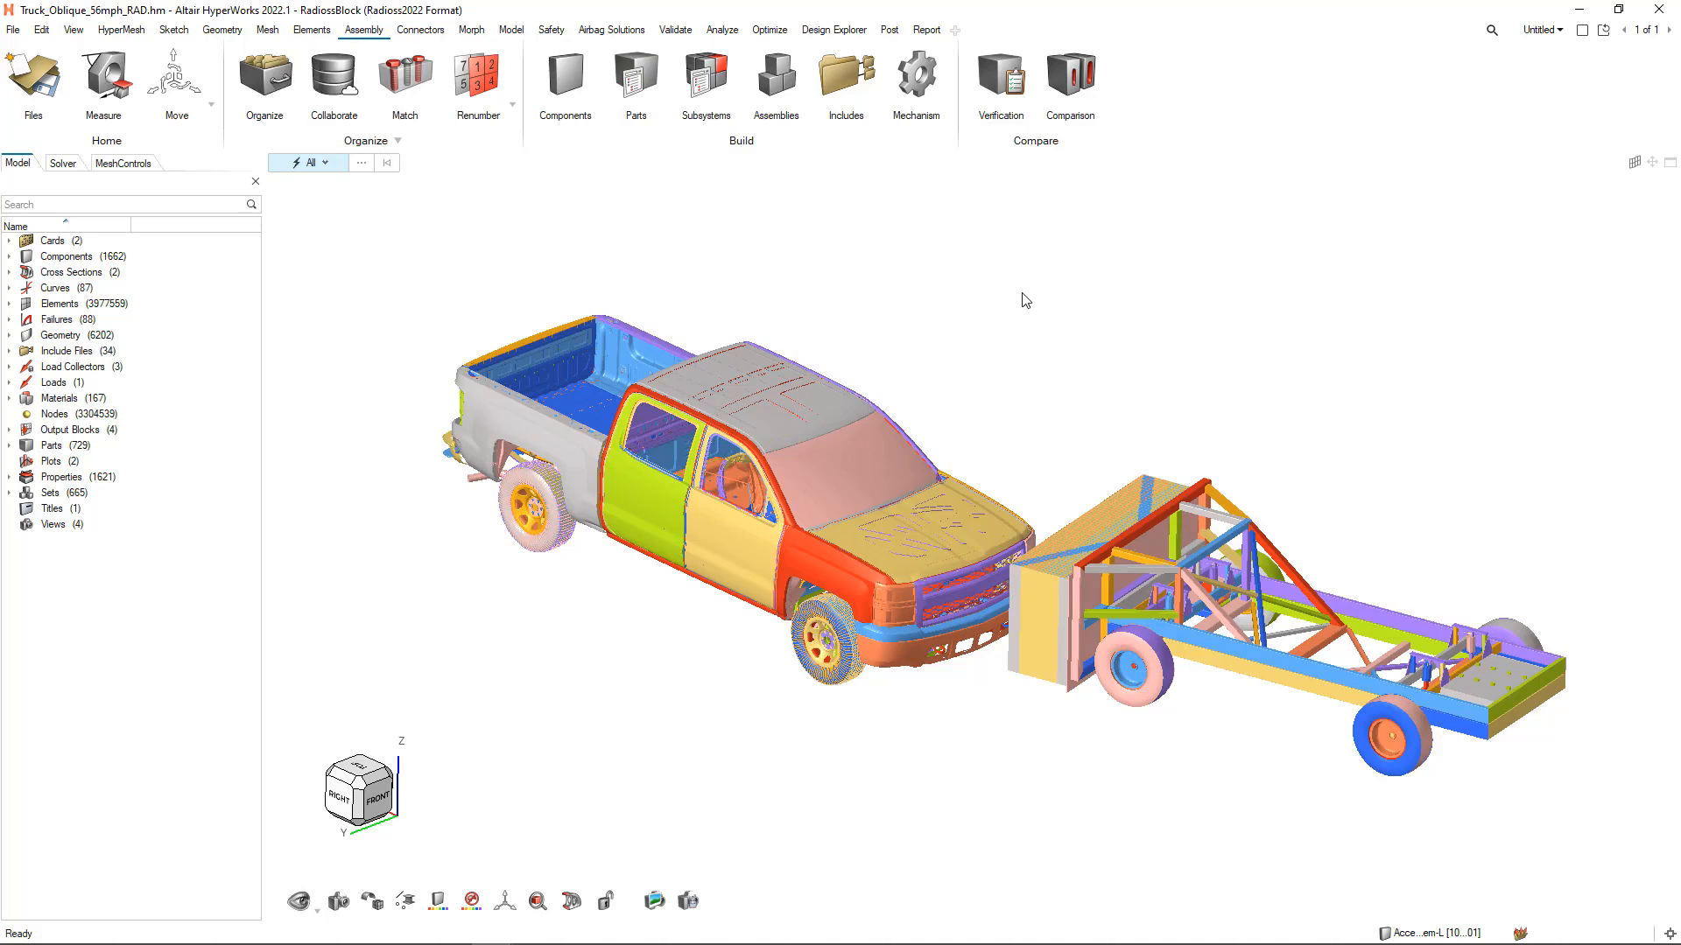
Check the session's page list and the available window layouts
click(1559, 32)
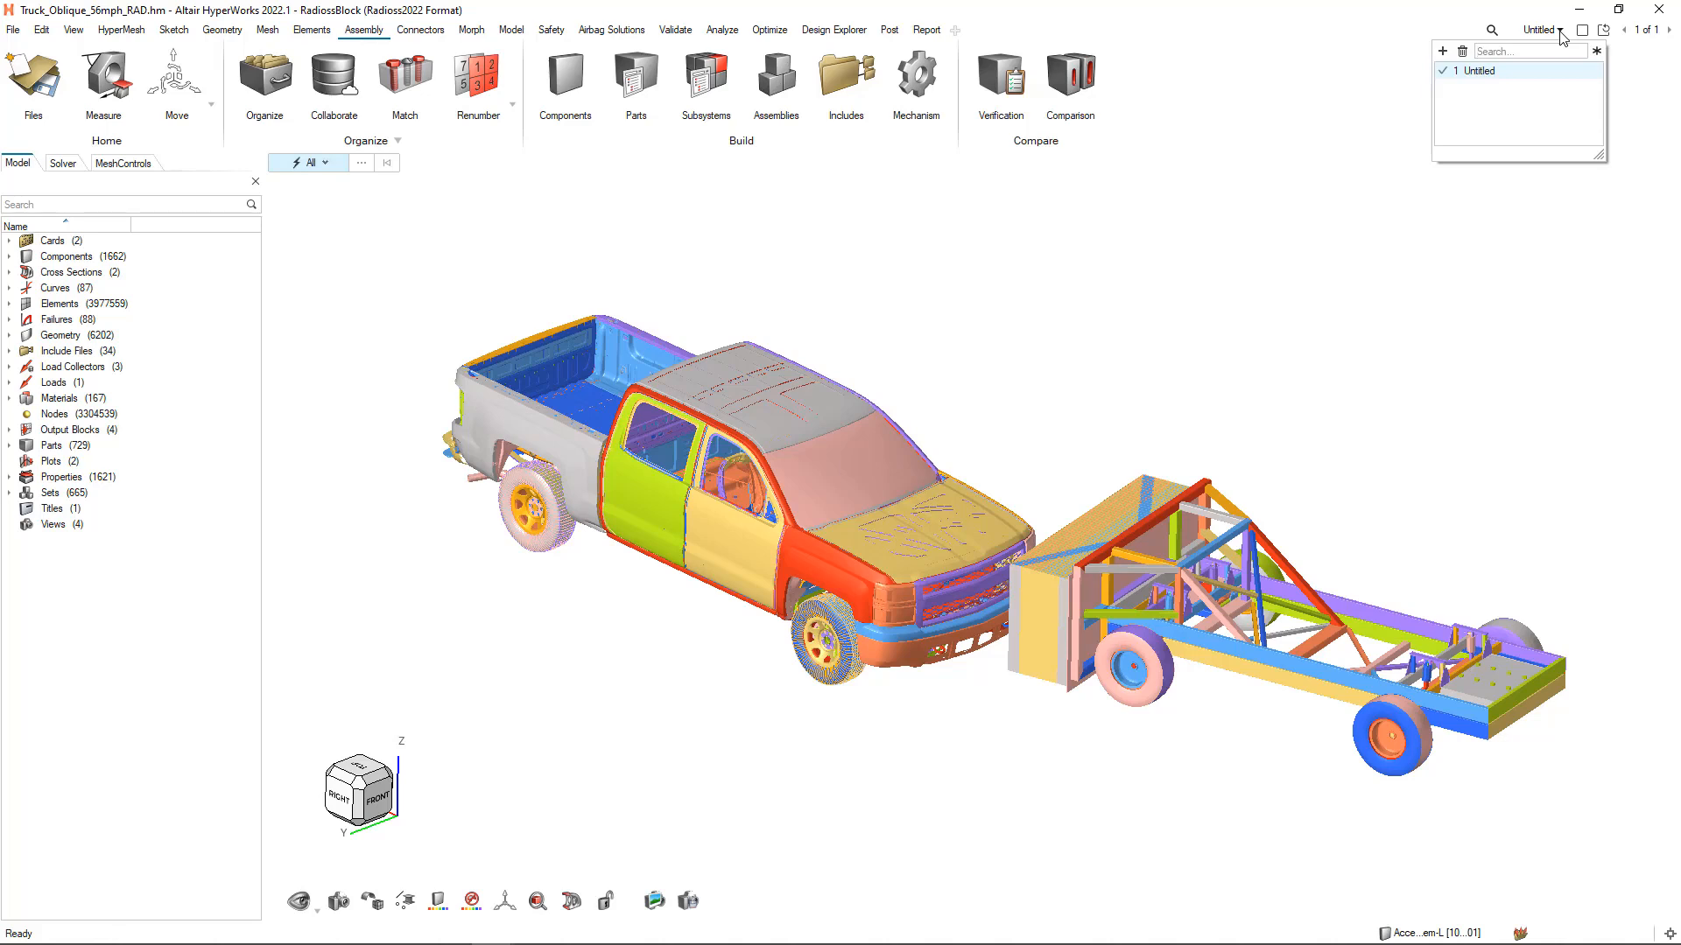
click(1582, 32)
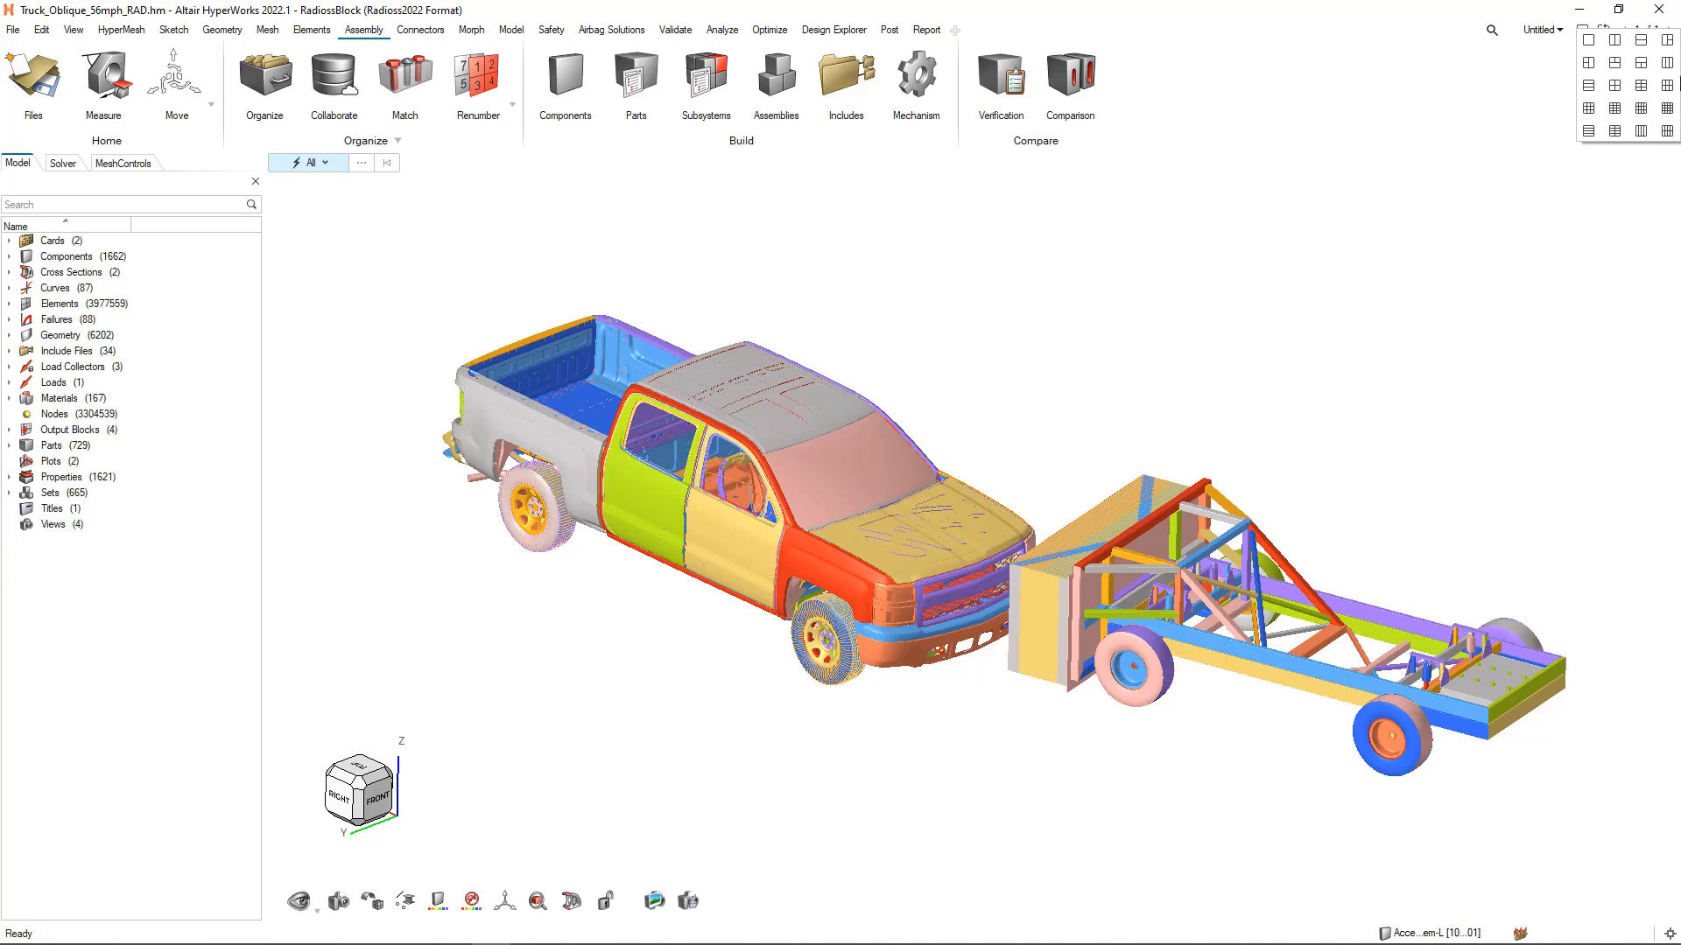
click(1380, 198)
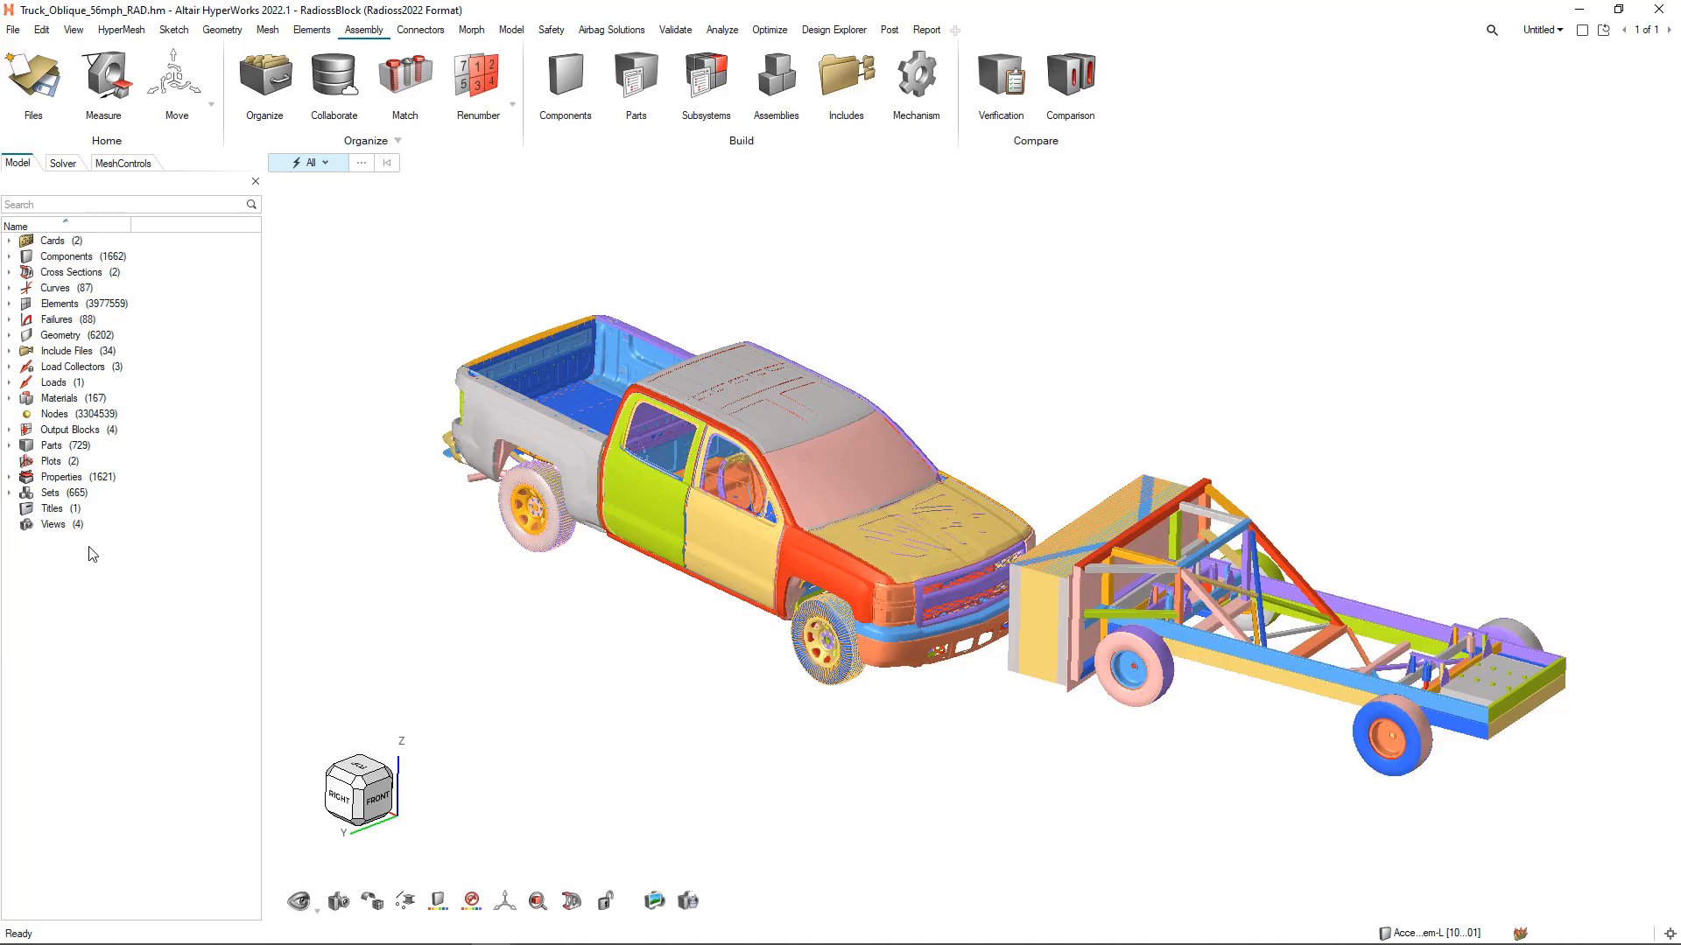
Review the model by solver entities and by mesh controls, and return to the general model entity list
click(63, 165)
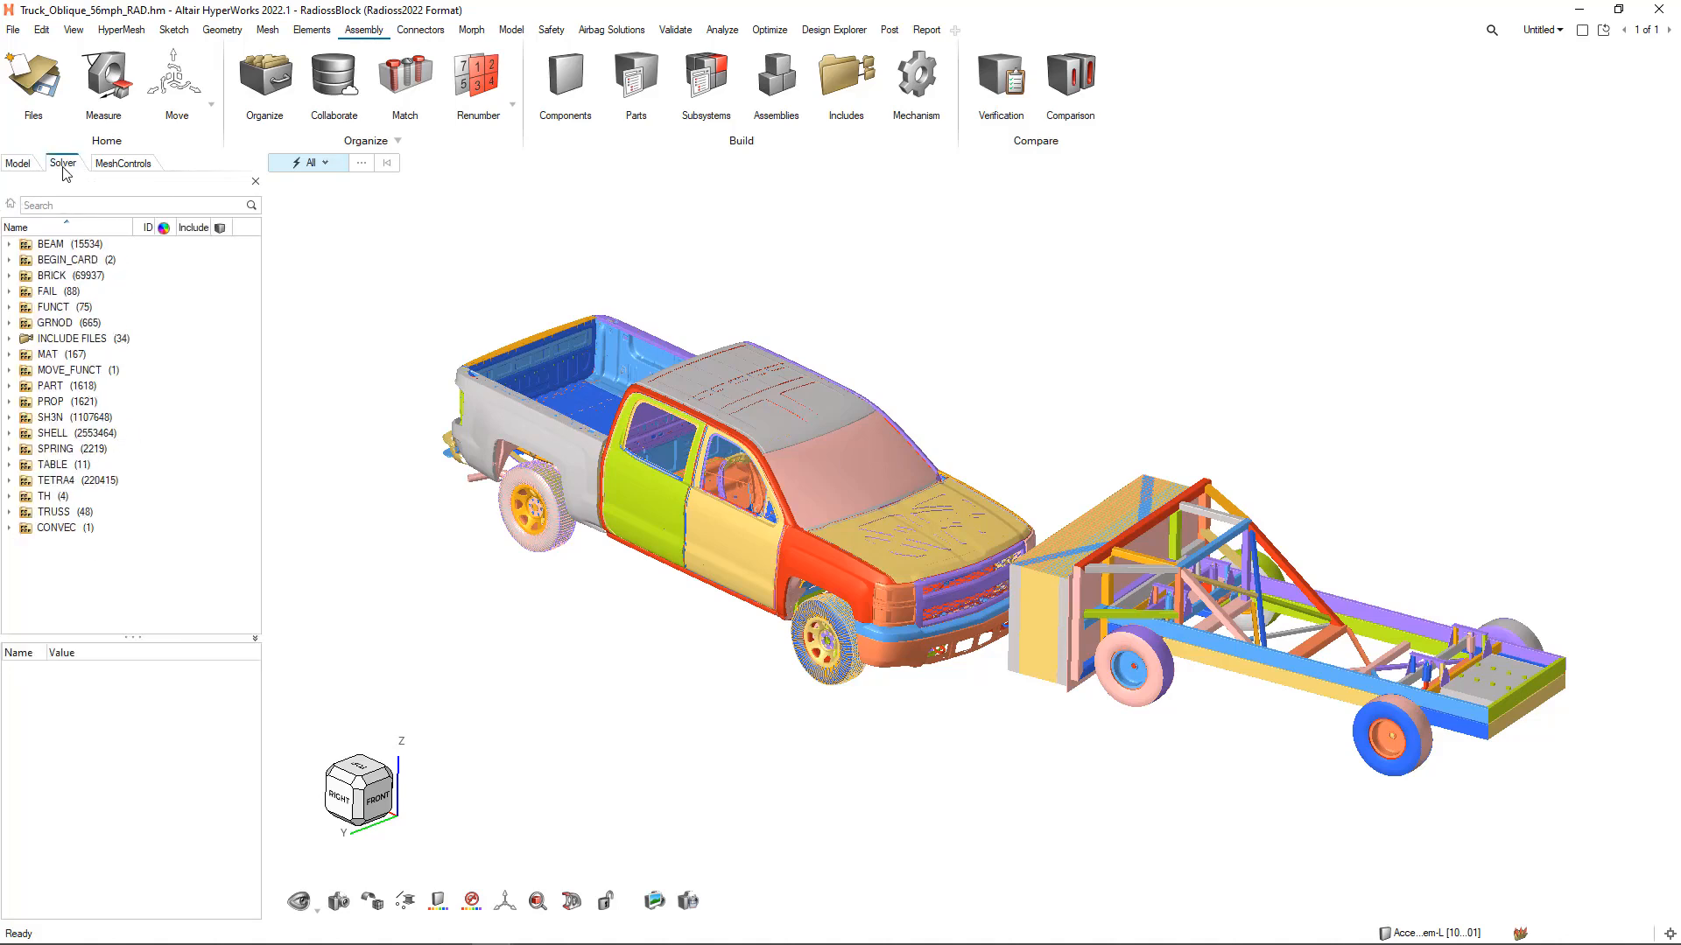
click(116, 169)
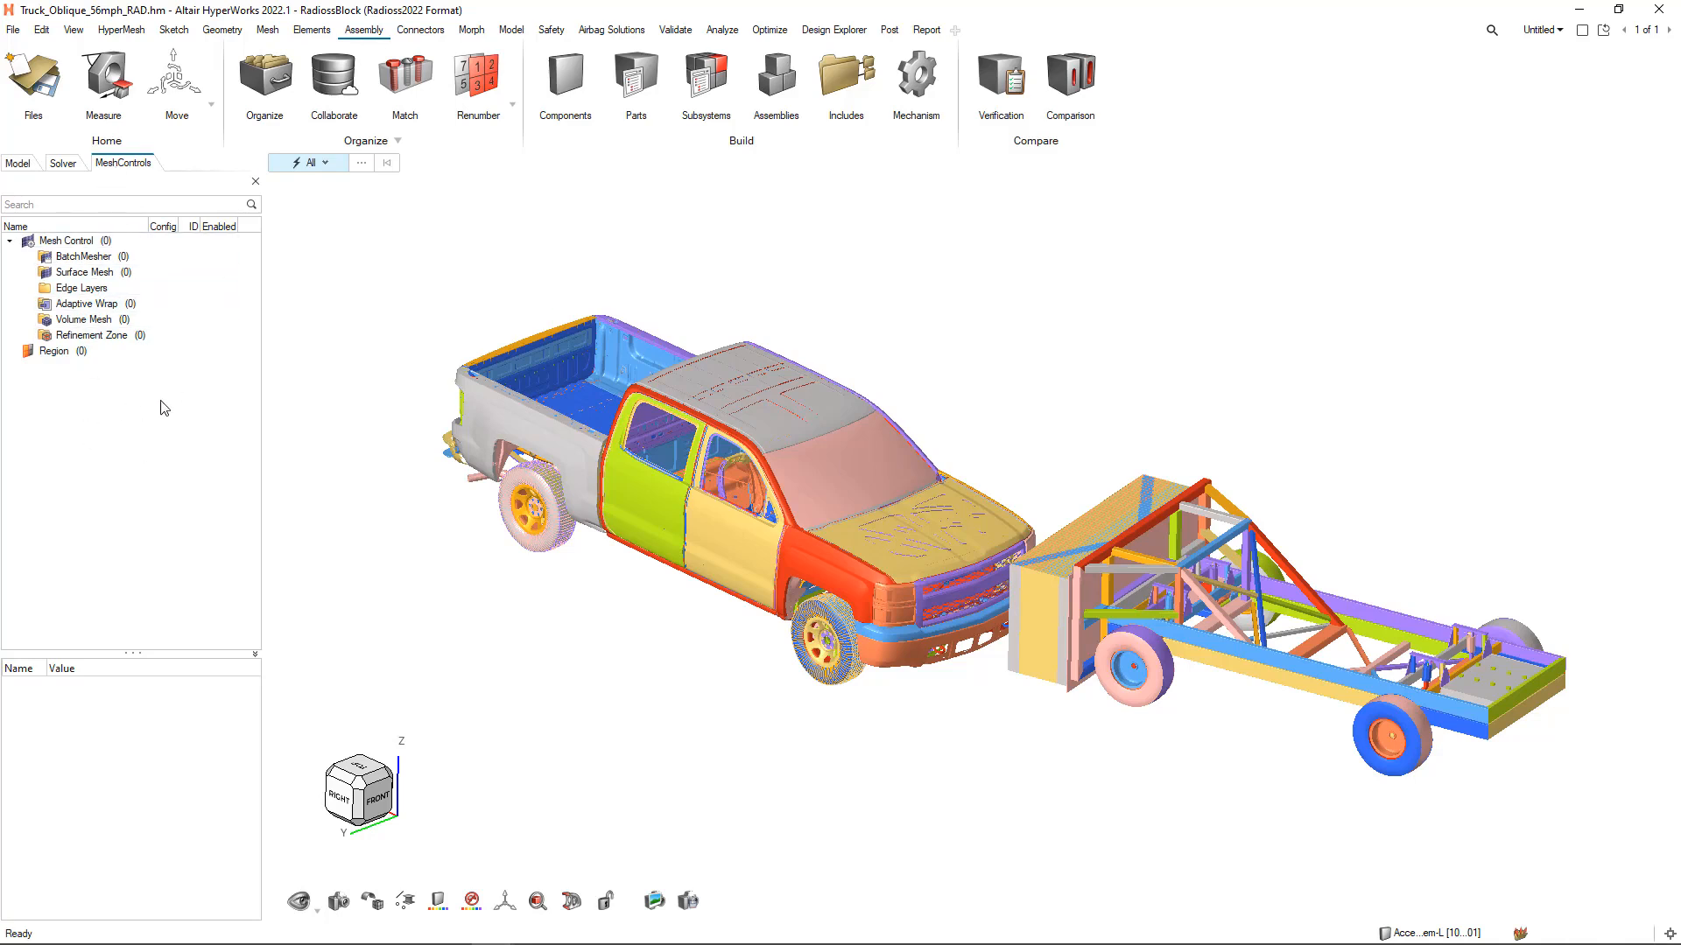
click(18, 165)
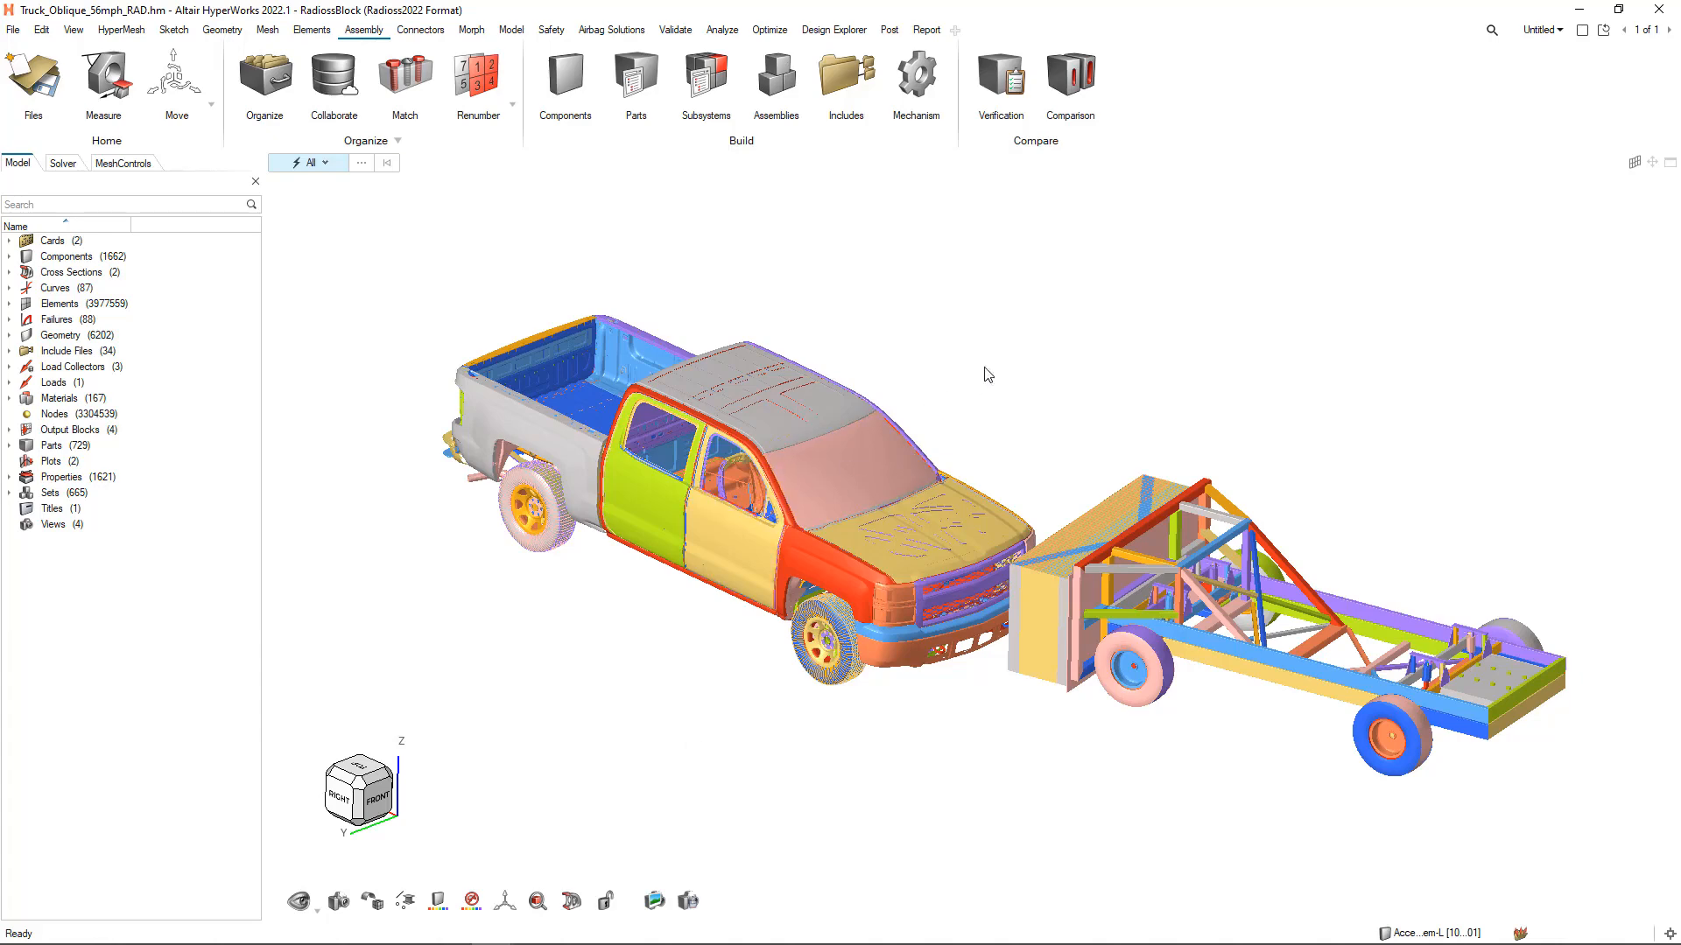
Select the truck's windshield component, check the actions offered for it, and clear the selection
middle_drag(1072, 364, 880, 412)
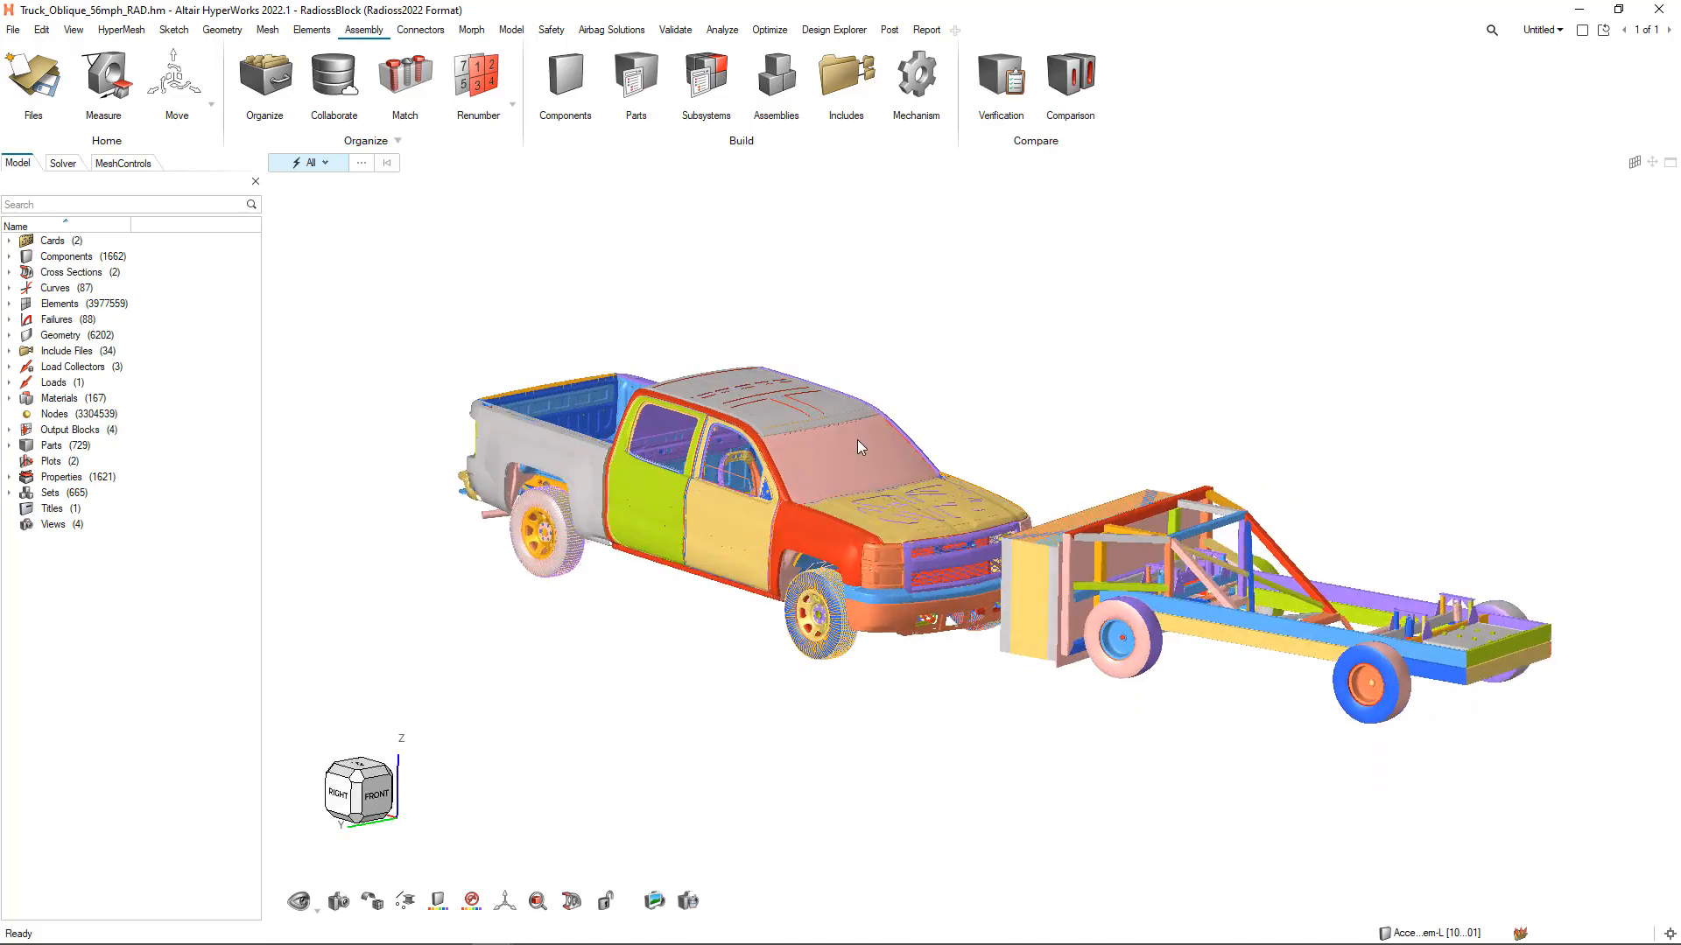
click(858, 440)
right_click(930, 395)
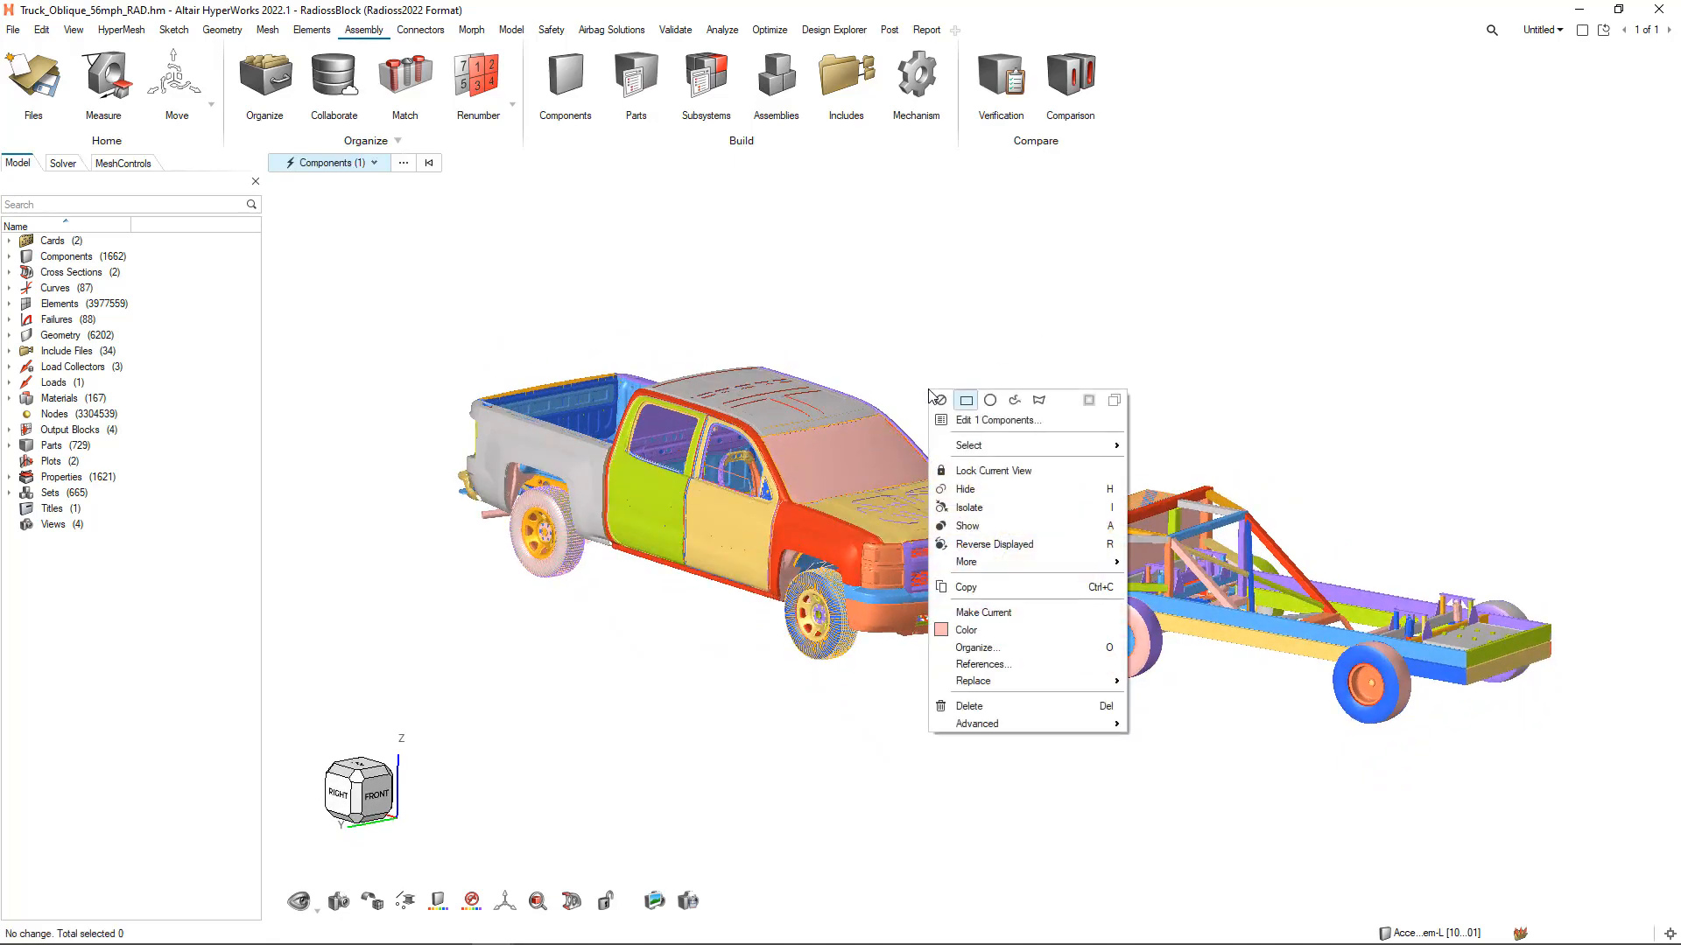
click(934, 323)
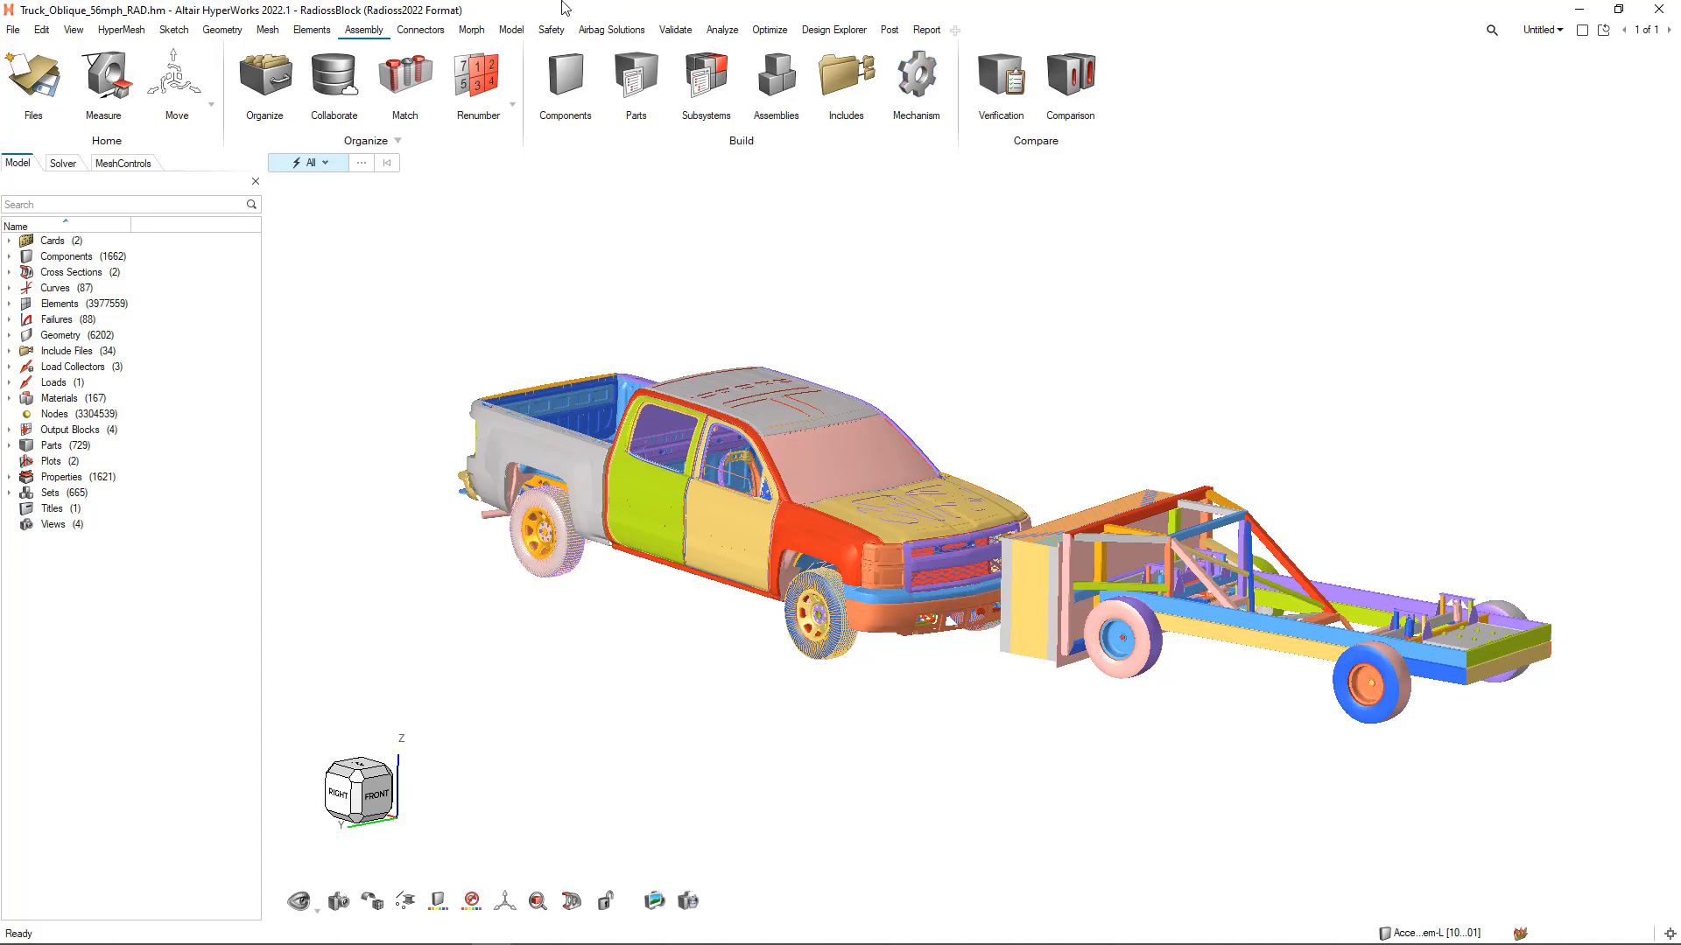
Examine the geometry creation and cleanup tools, the morphing tools and the airbag folding tools
click(231, 35)
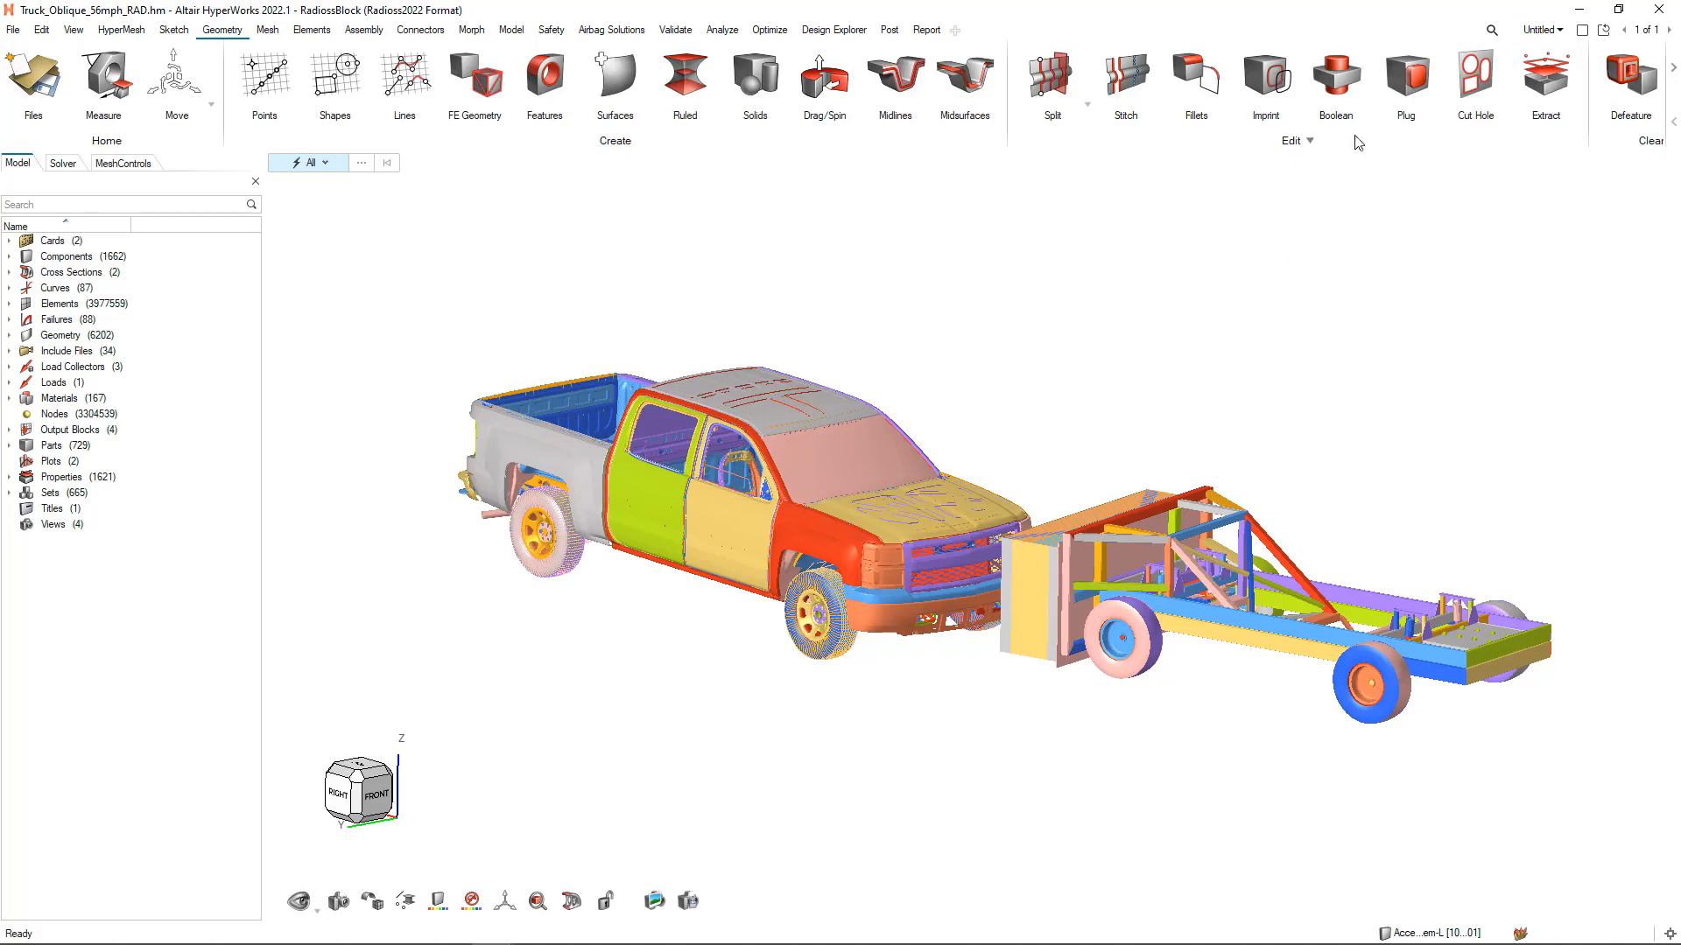
click(1673, 68)
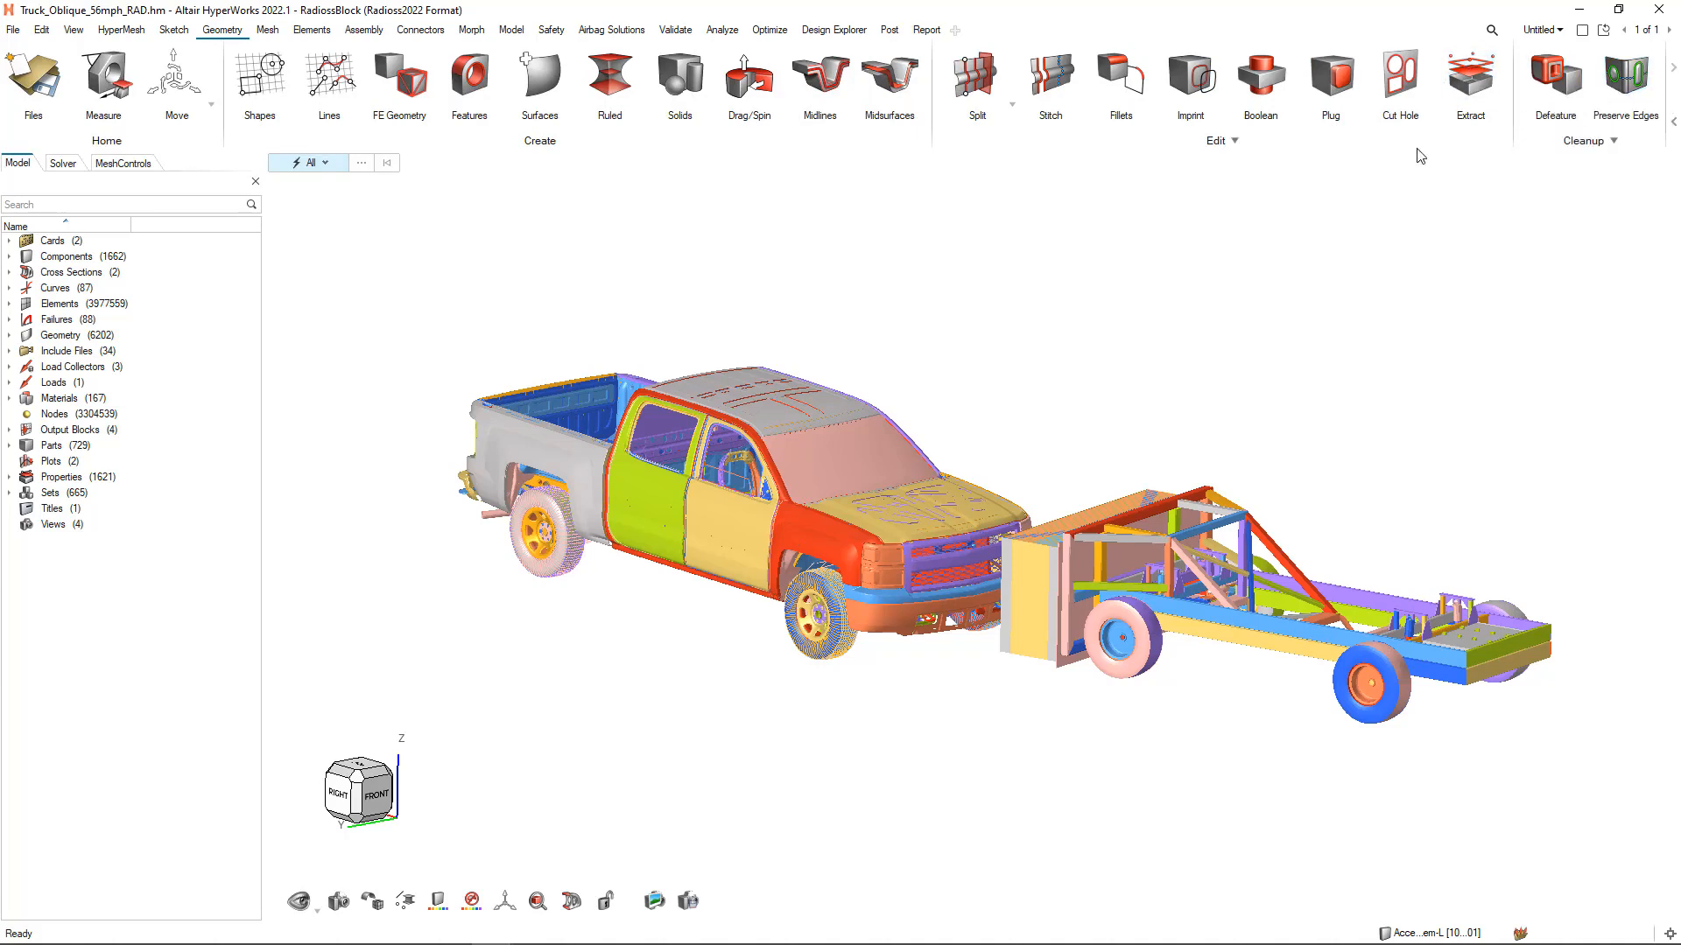
click(249, 97)
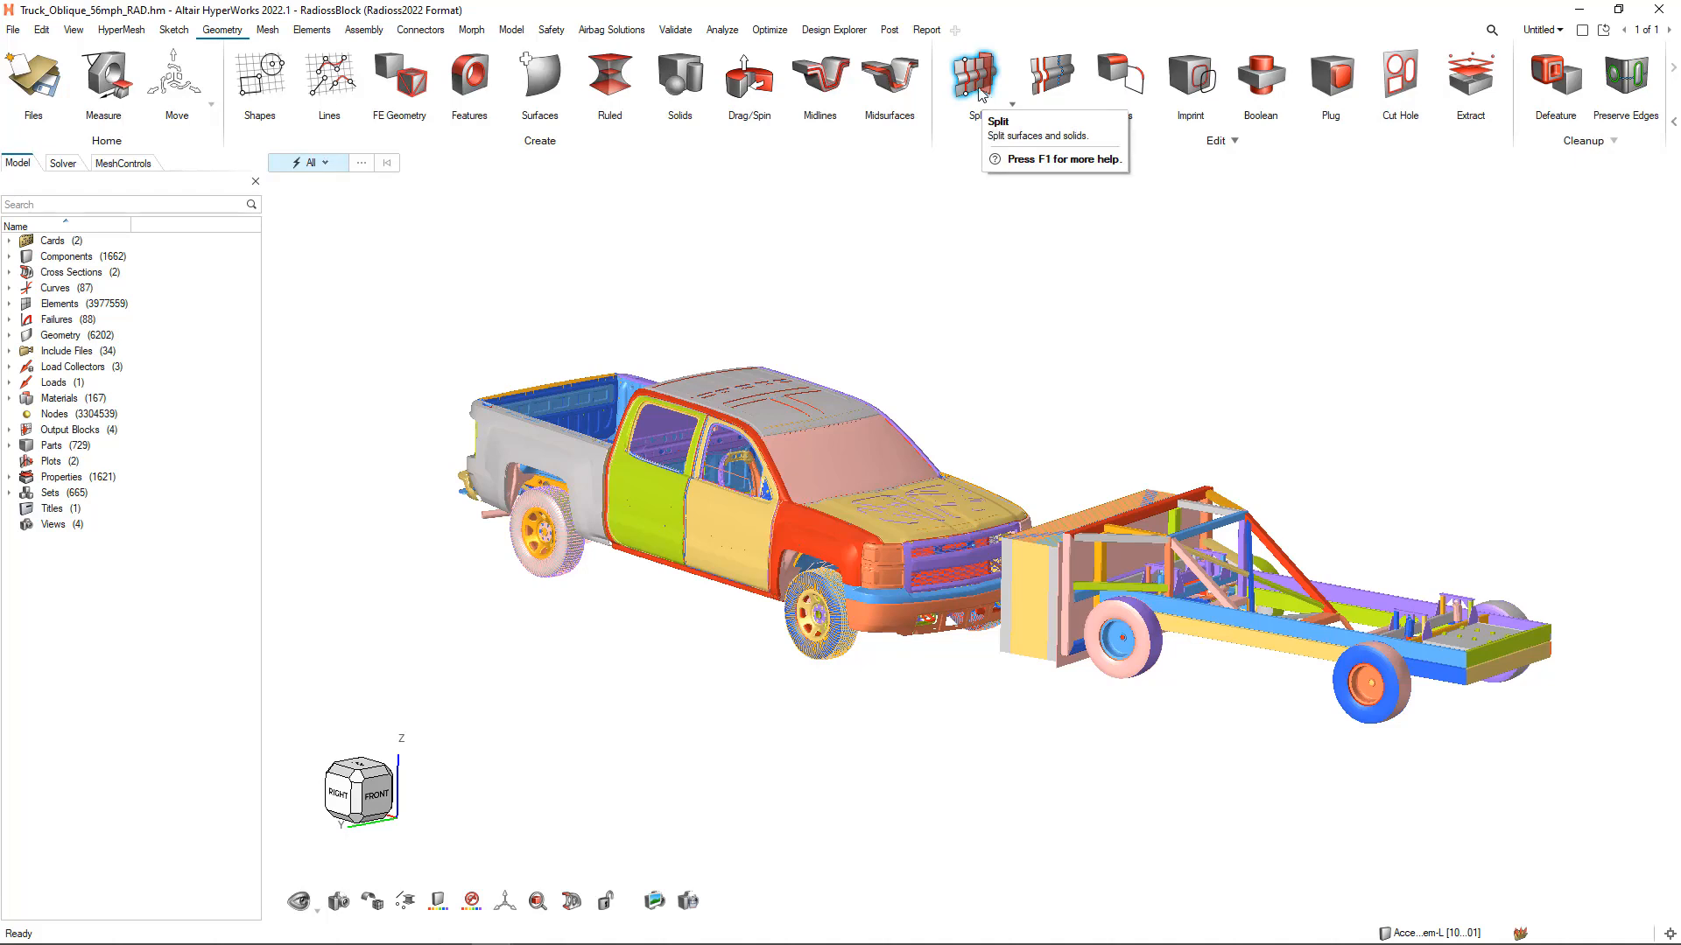
click(477, 31)
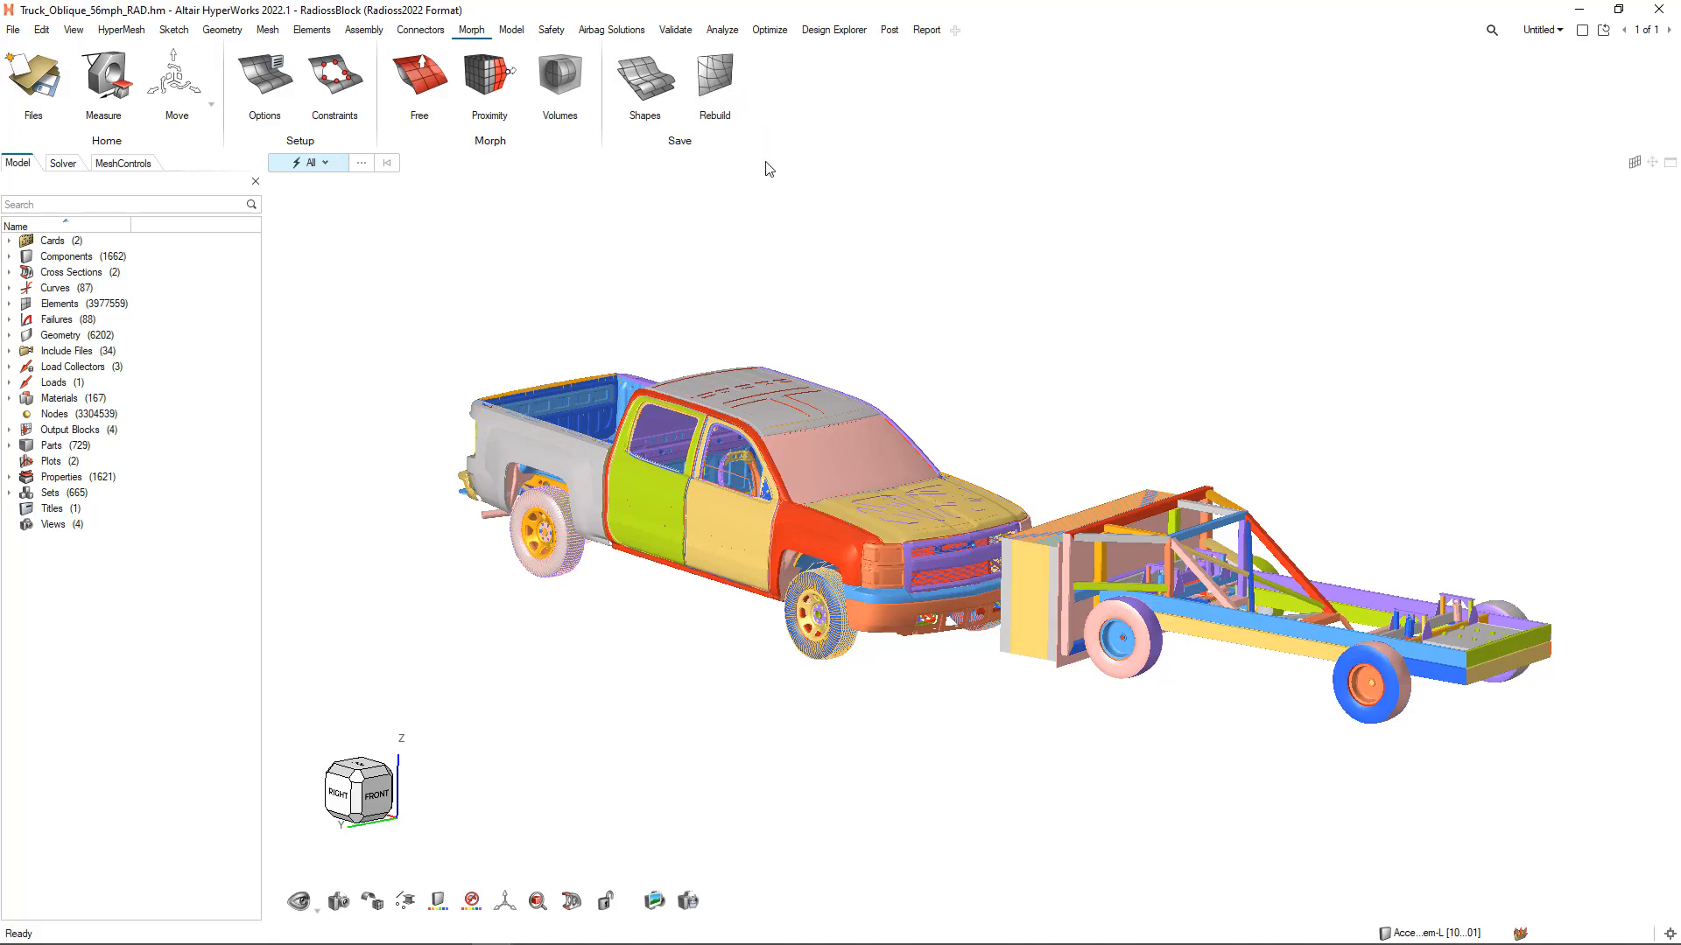
click(628, 32)
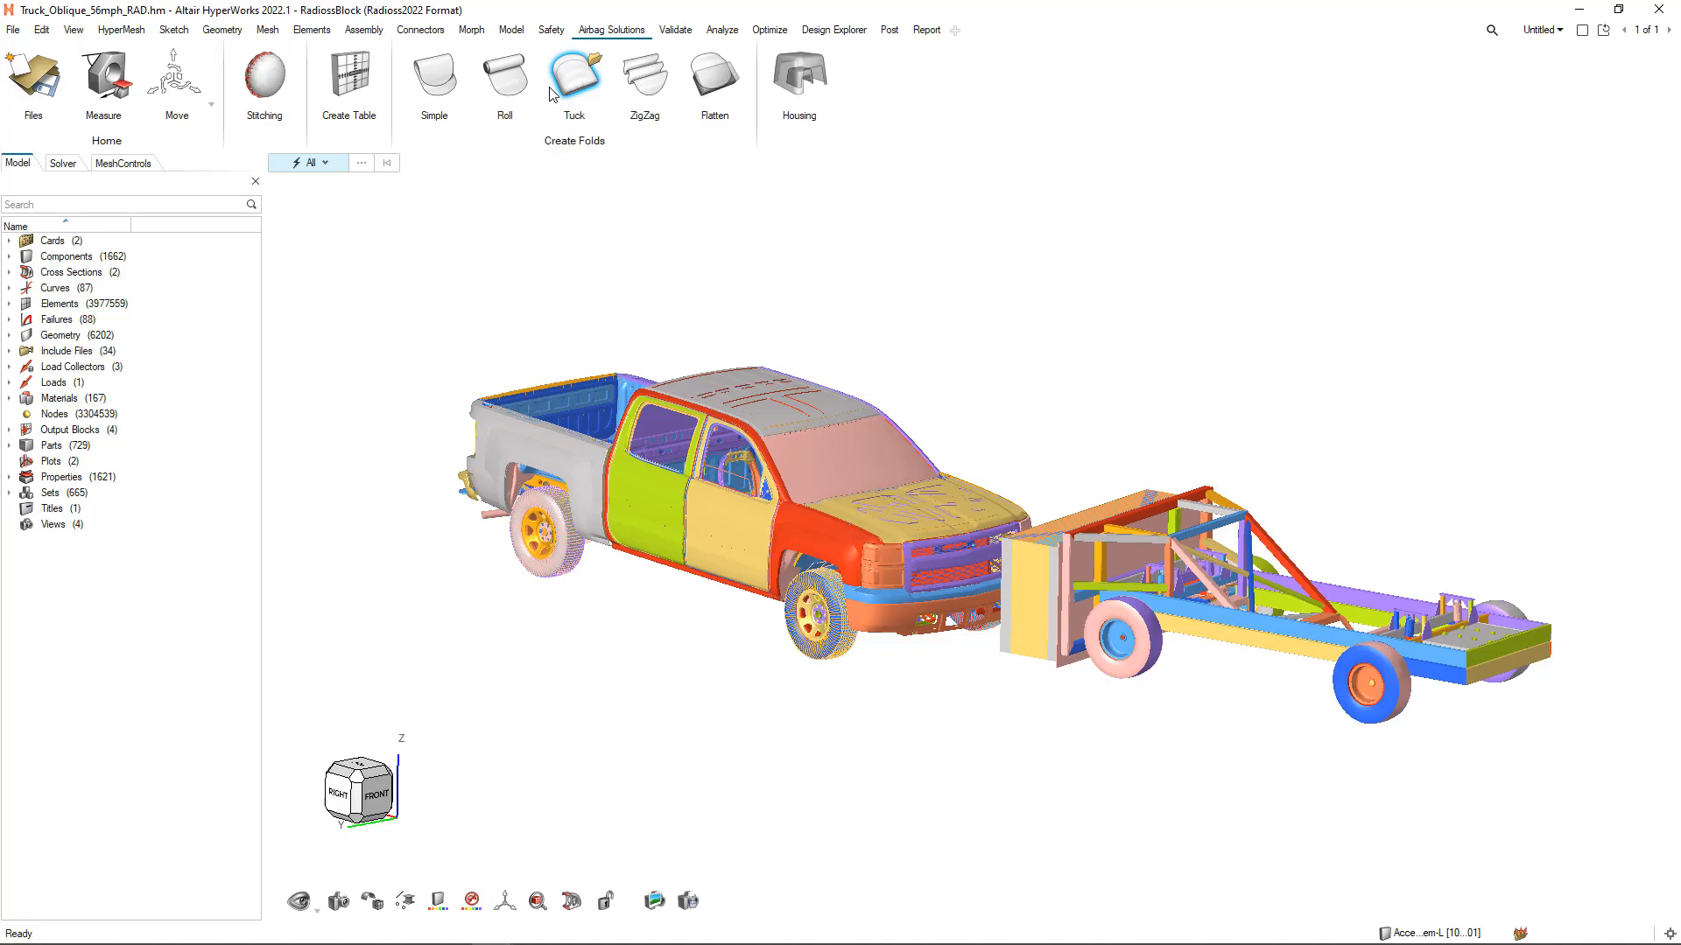
Restore the saved Cabin view so that only the cab structure is displayed, with the element tools at hand
click(340, 902)
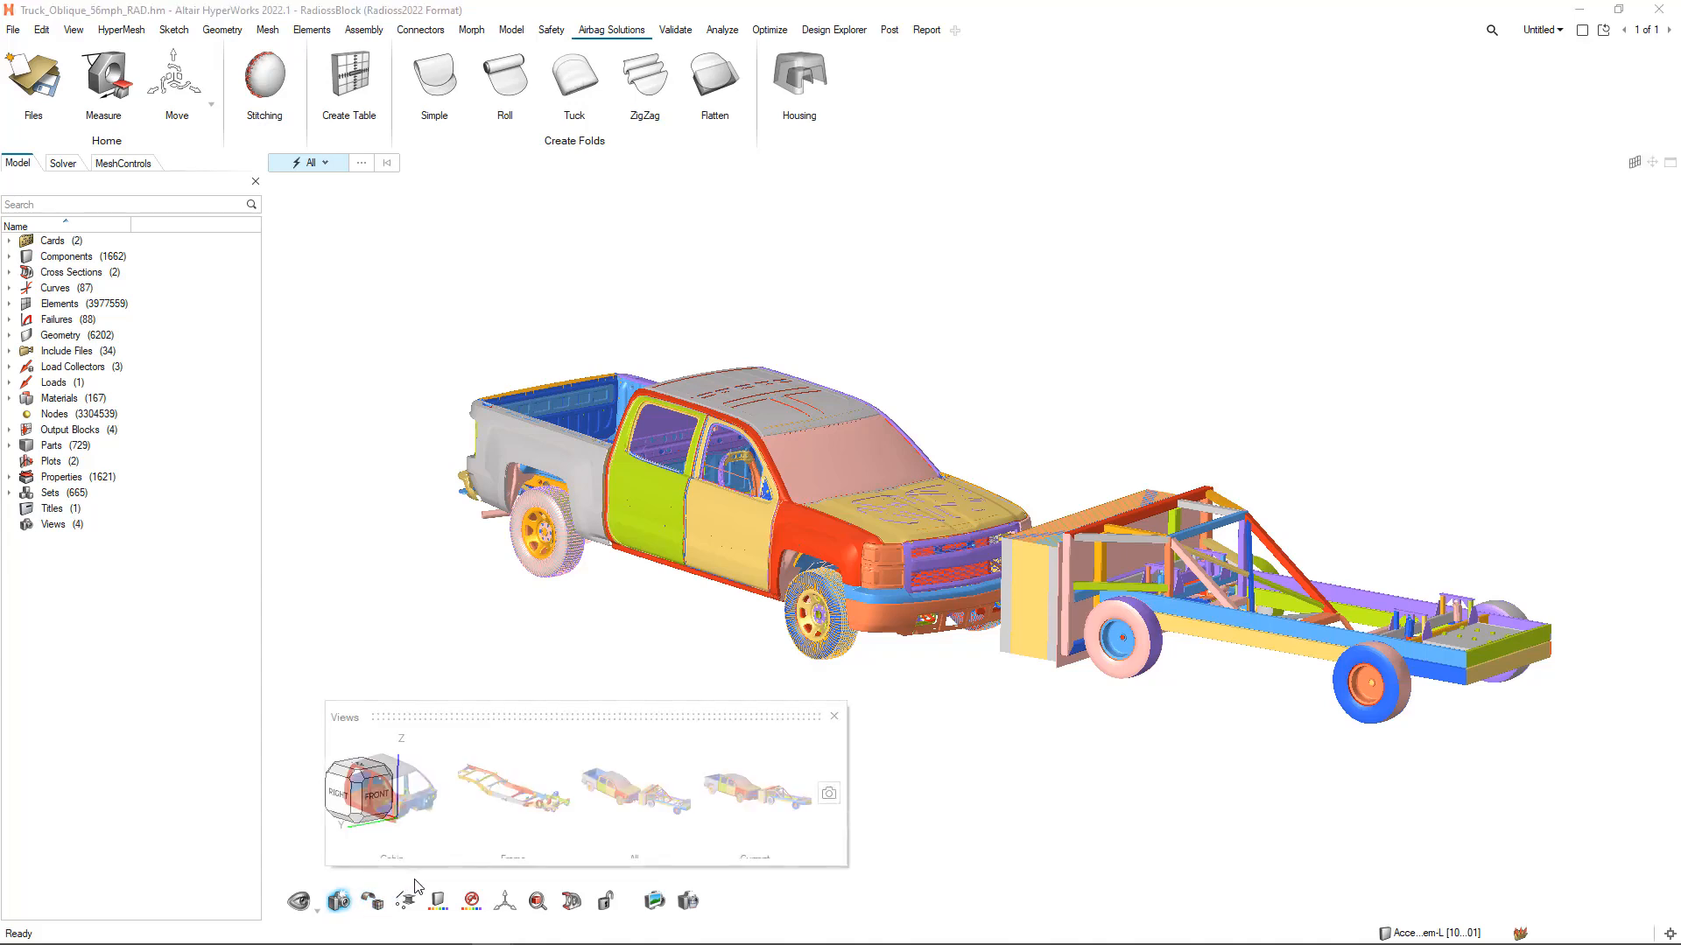
click(416, 784)
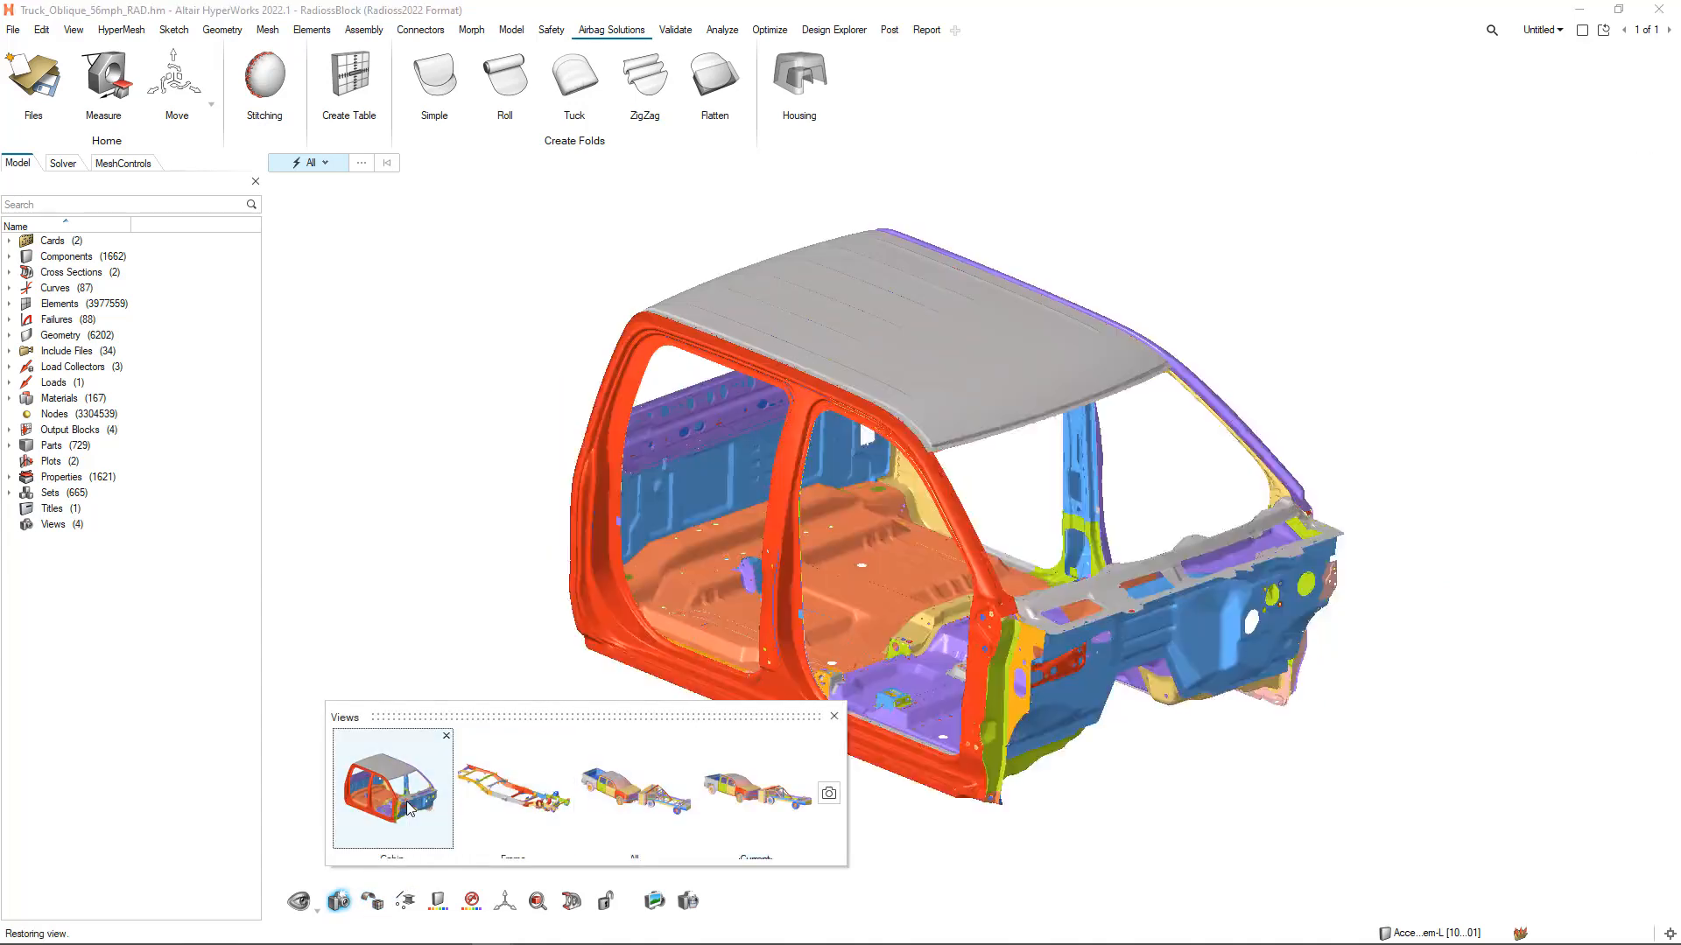
click(311, 30)
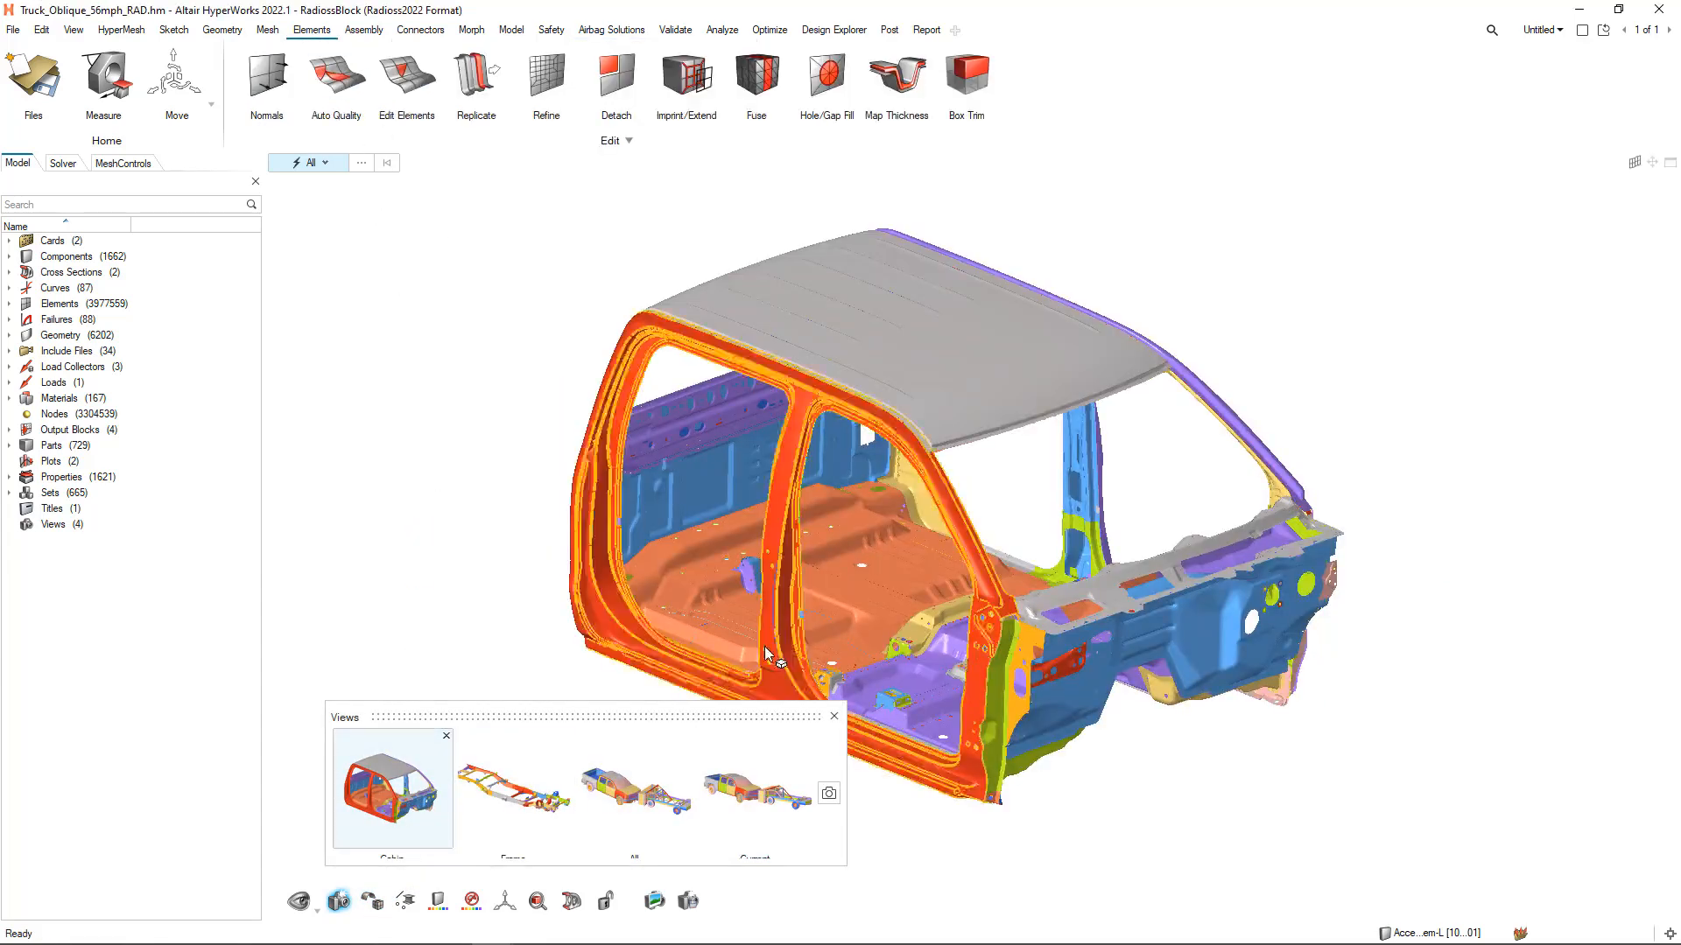
click(834, 718)
Start the Move element editing tool and review its instructions for moving nodes, holes and trias
click(417, 81)
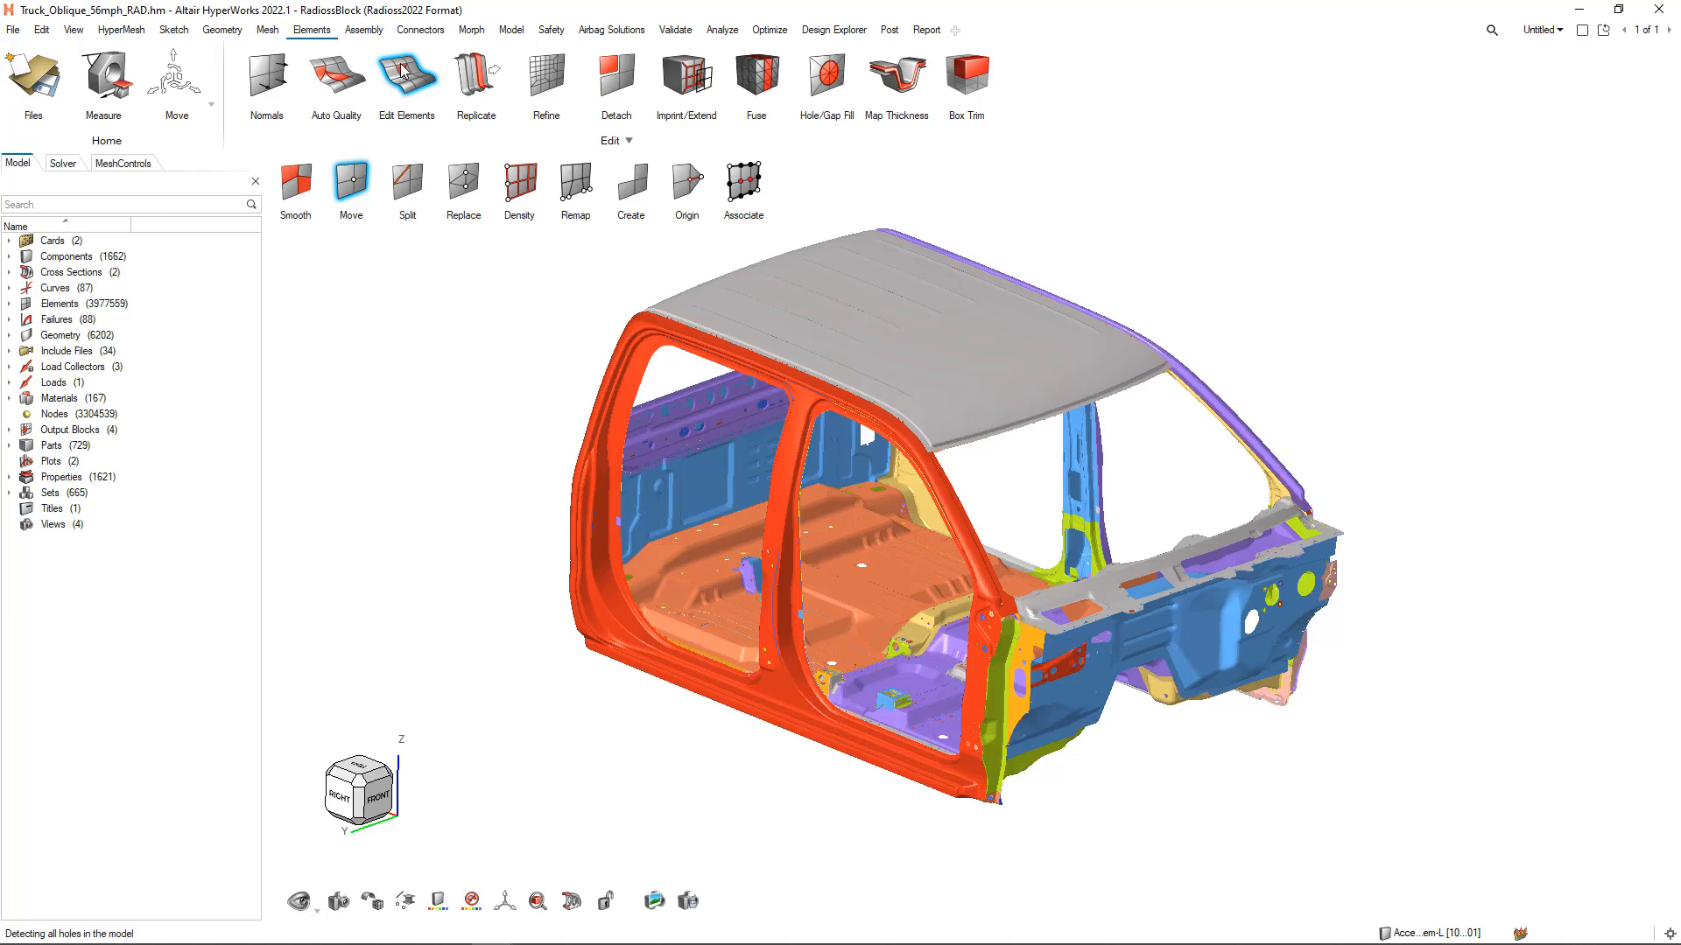
click(356, 191)
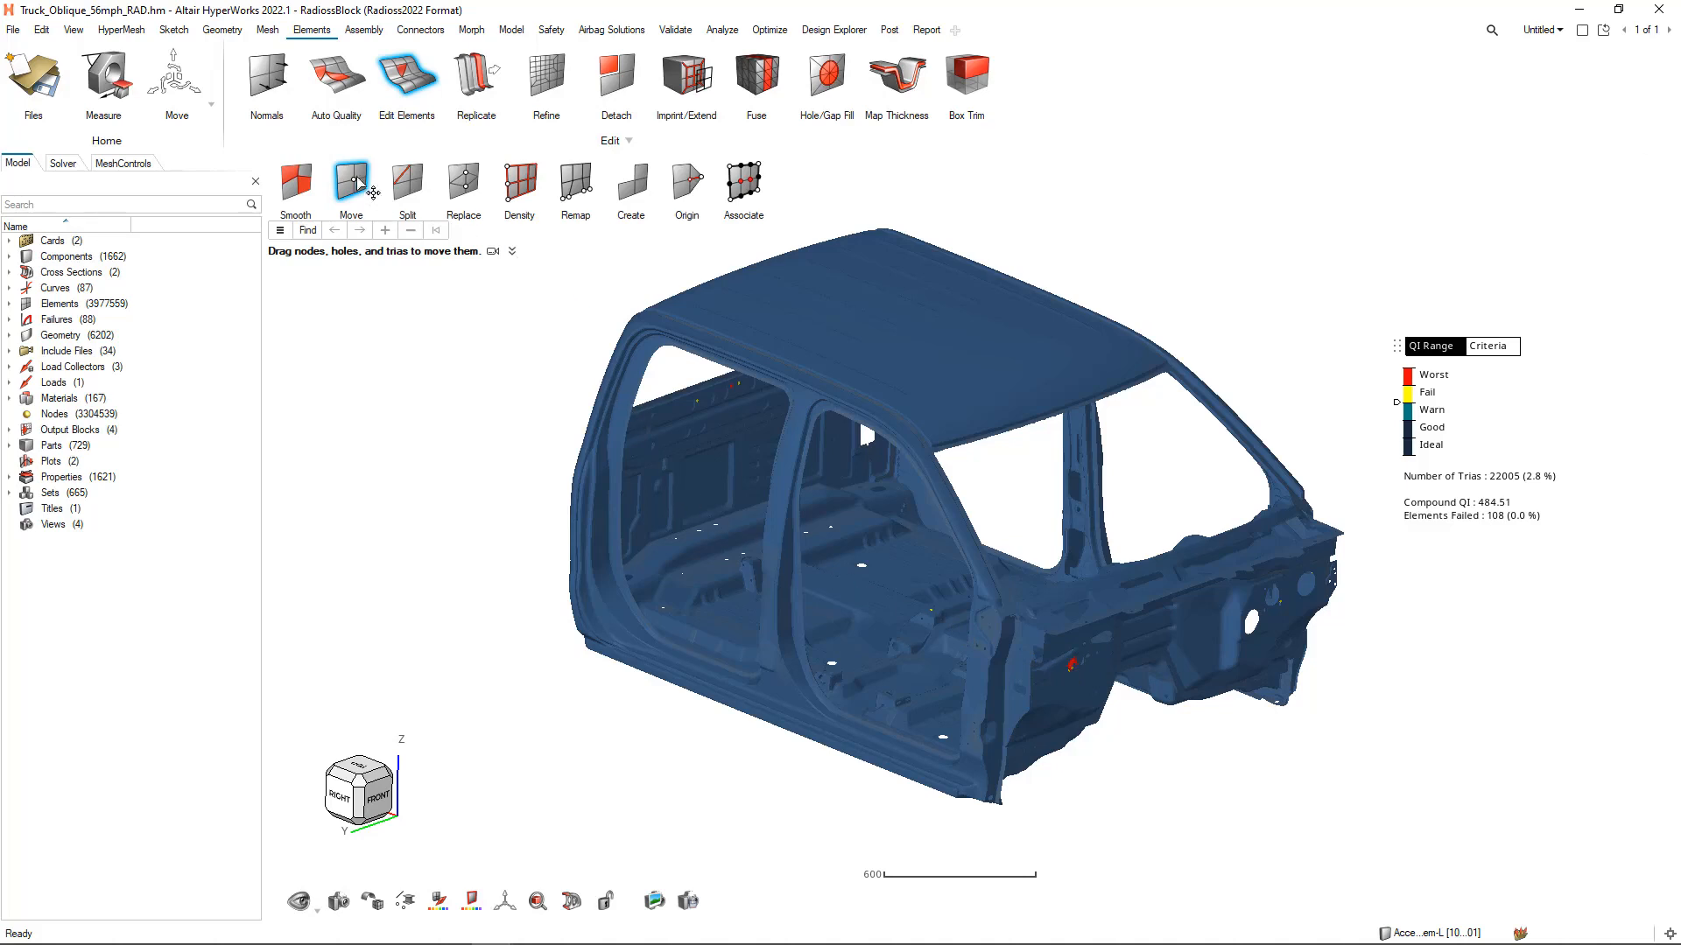
click(512, 252)
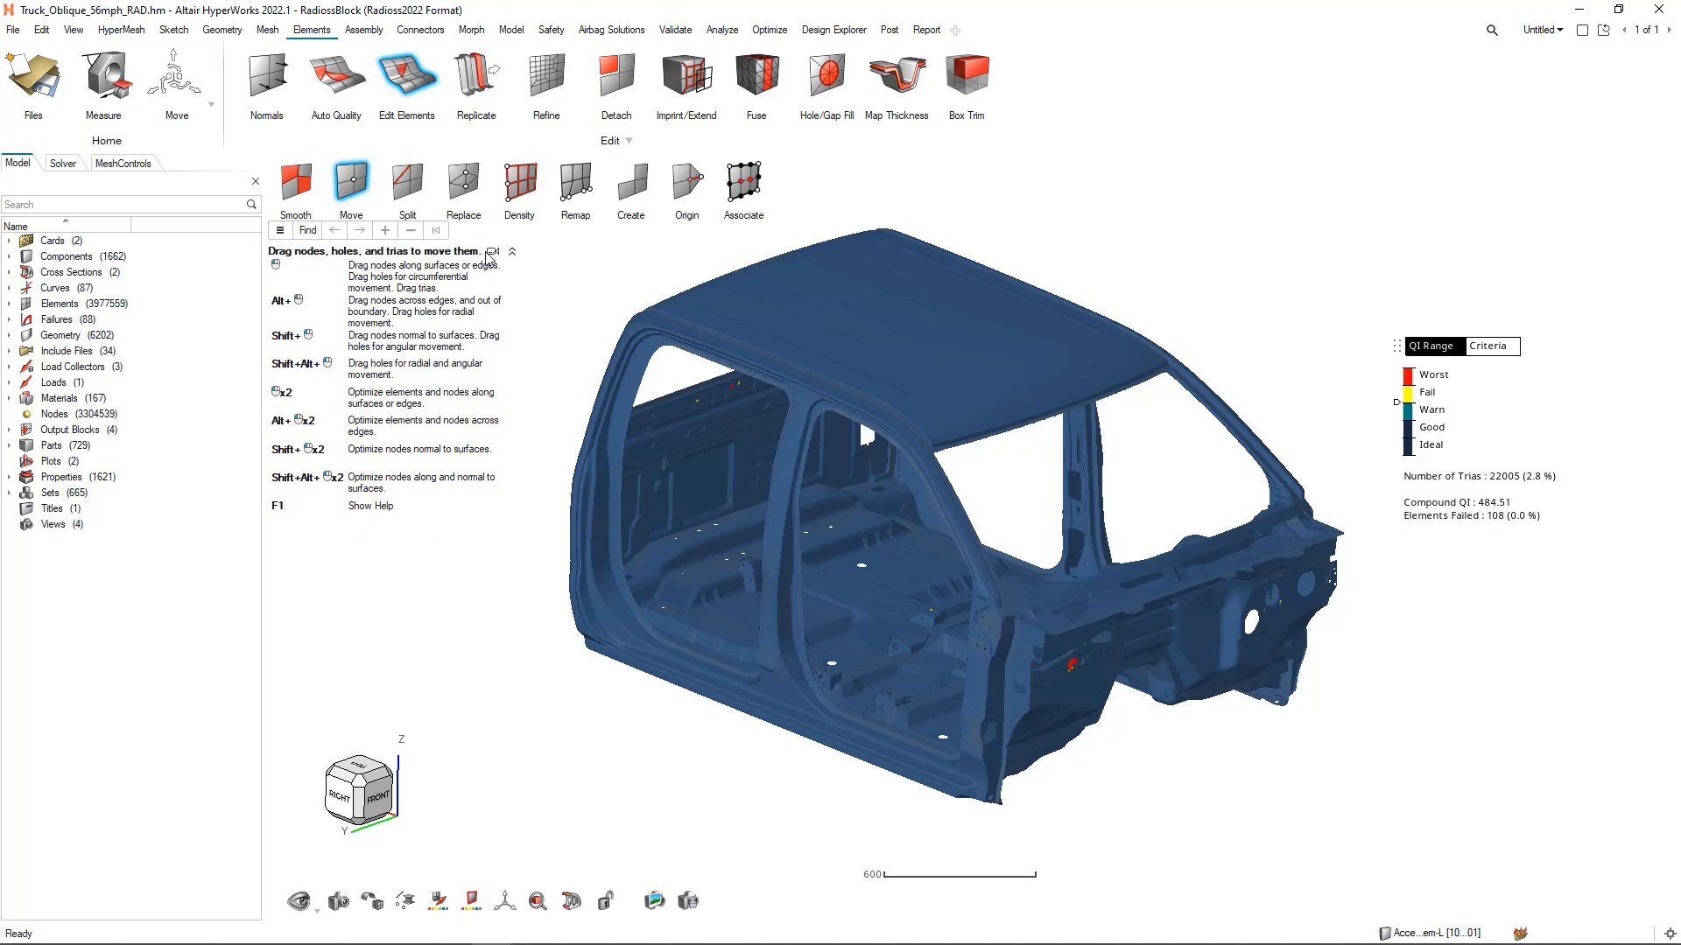
mouse_move(493, 253)
Review the instructions and demonstration video for creating 1D and 2D elements from nodes, and leave element editing
click(641, 187)
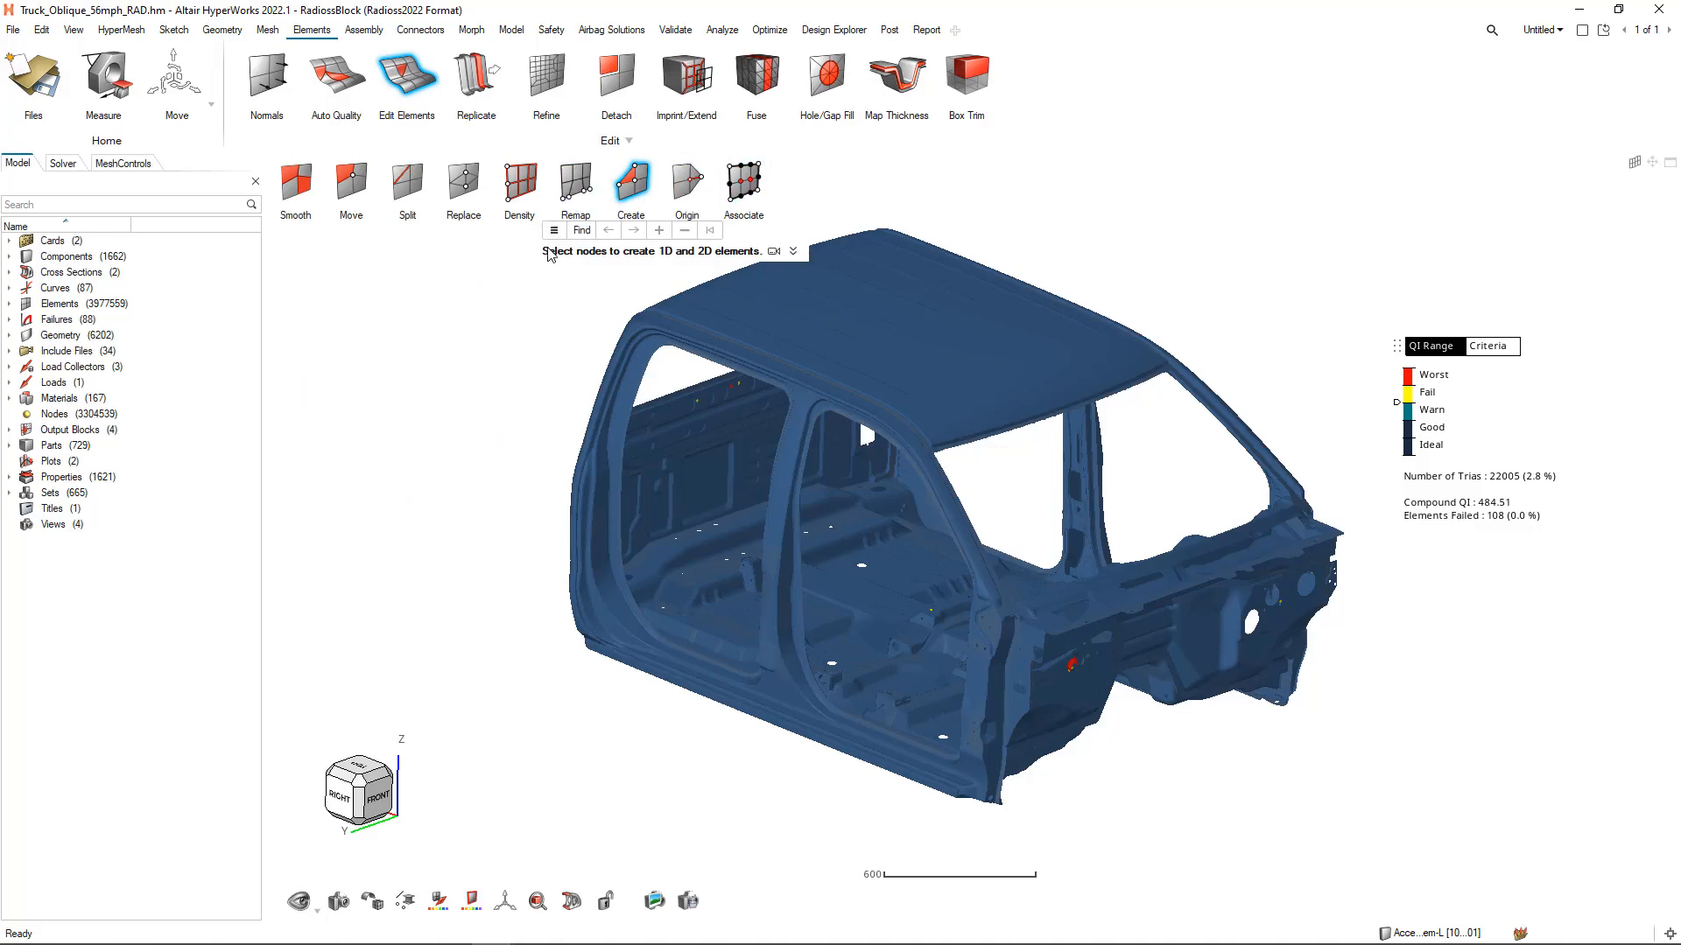
click(793, 251)
mouse_move(776, 256)
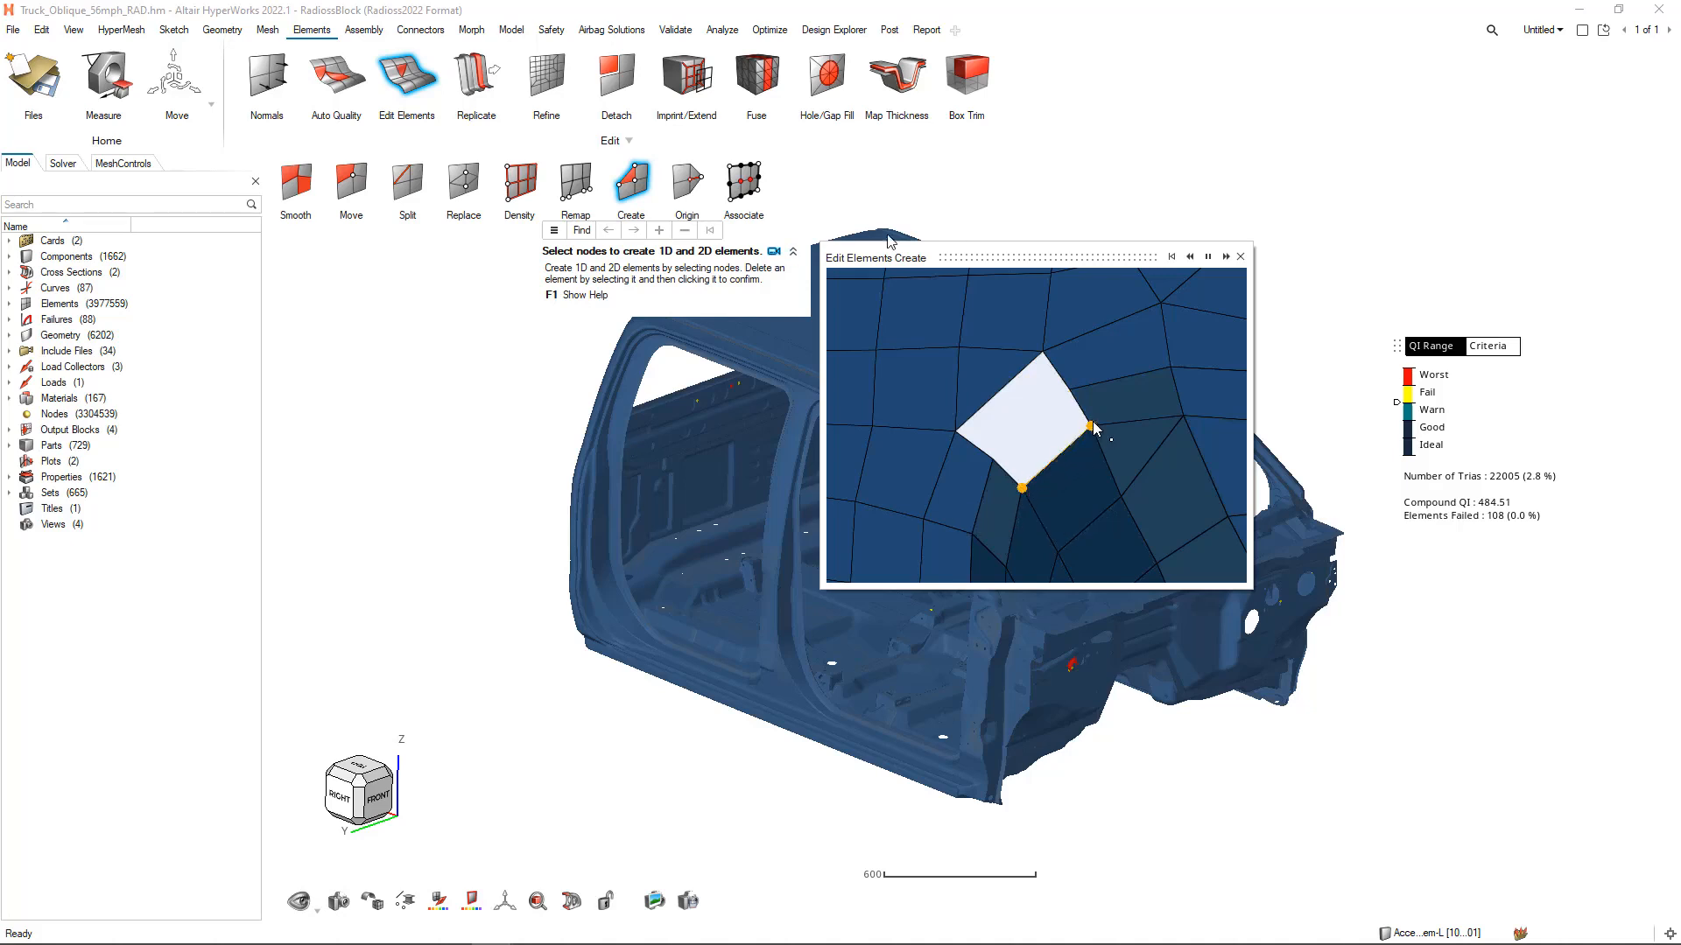
click(1241, 256)
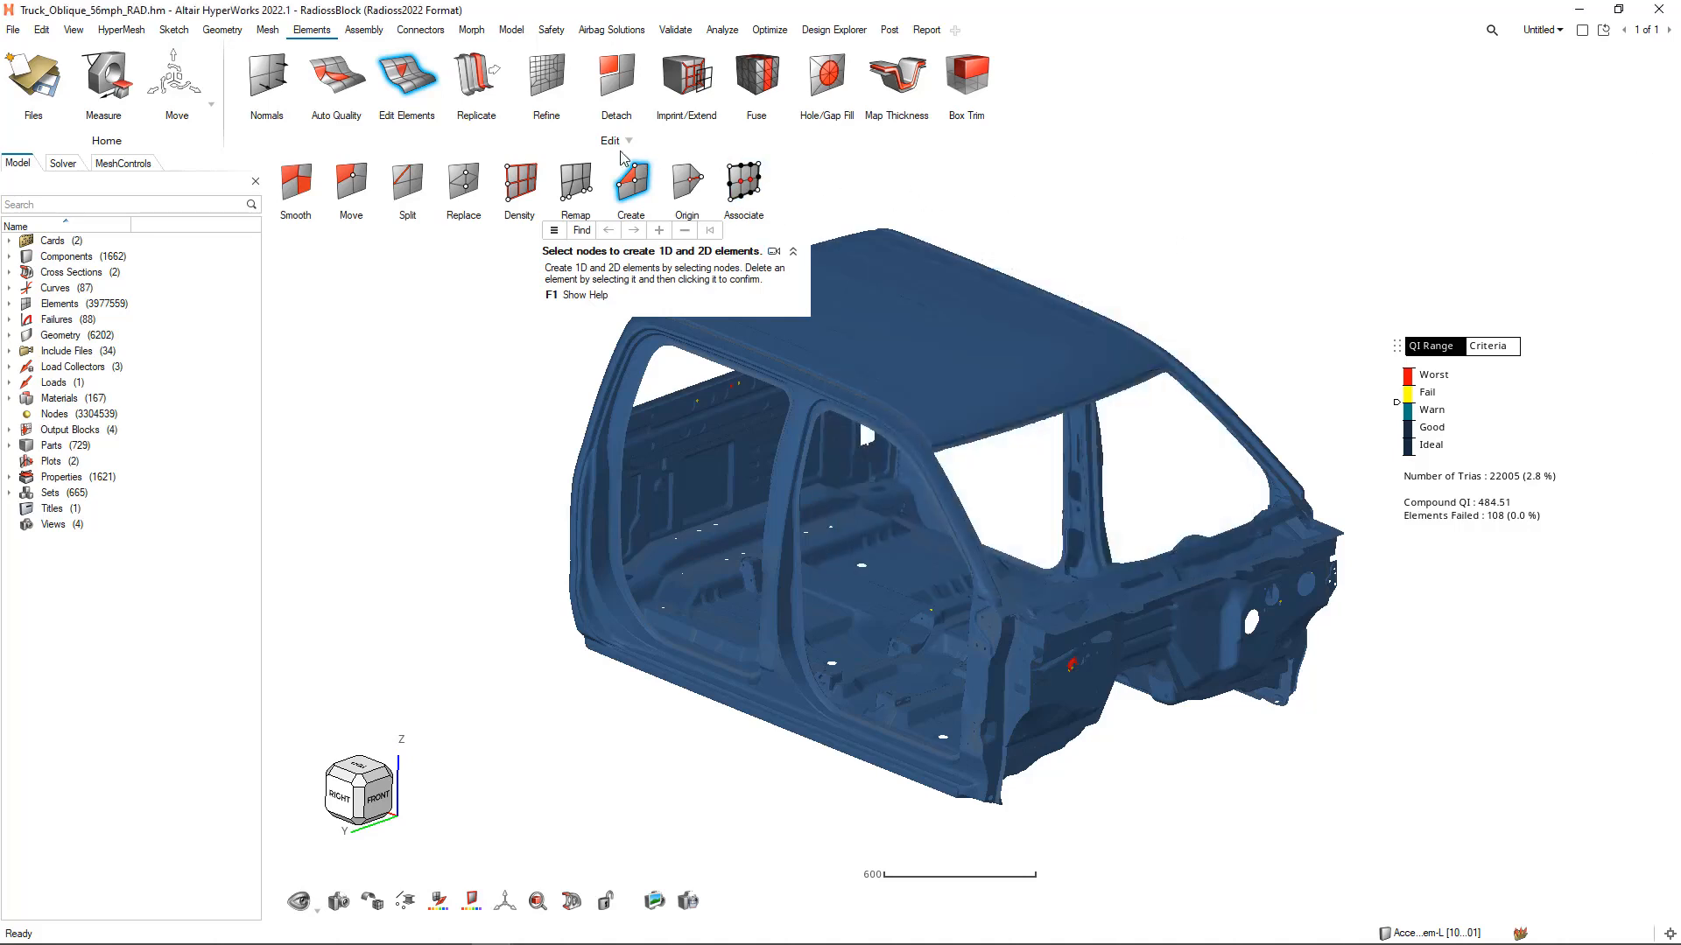
click(434, 72)
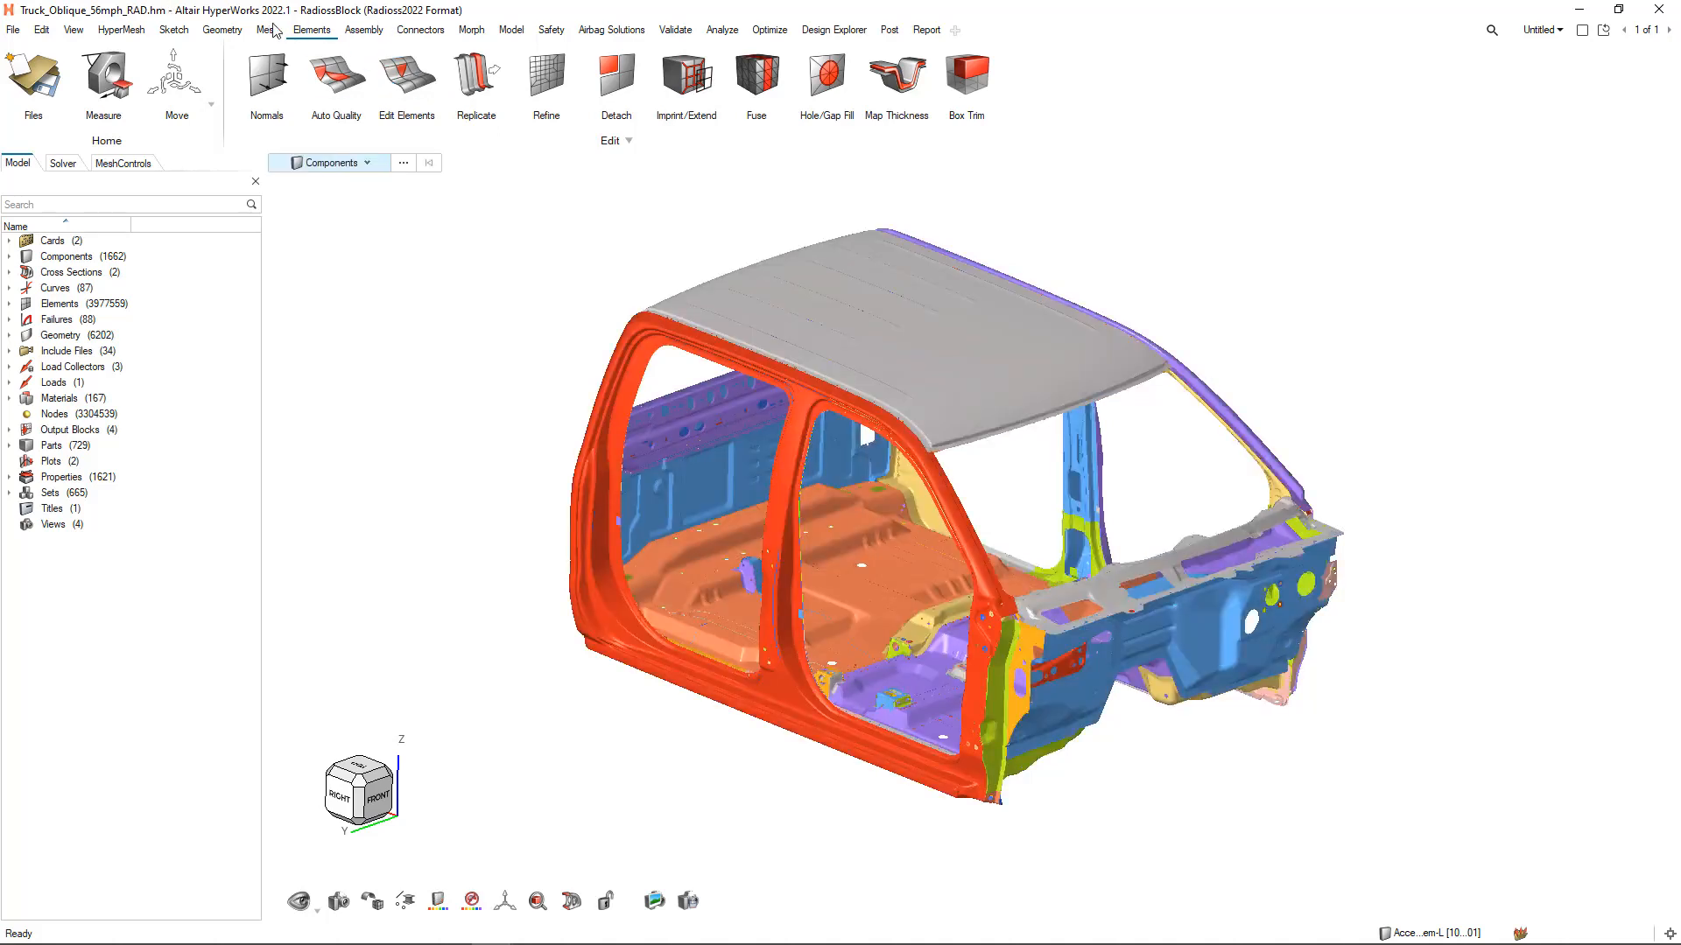
Start the automatic Midsurfaces tool to inspect its options for thin solids, and exit it
click(231, 32)
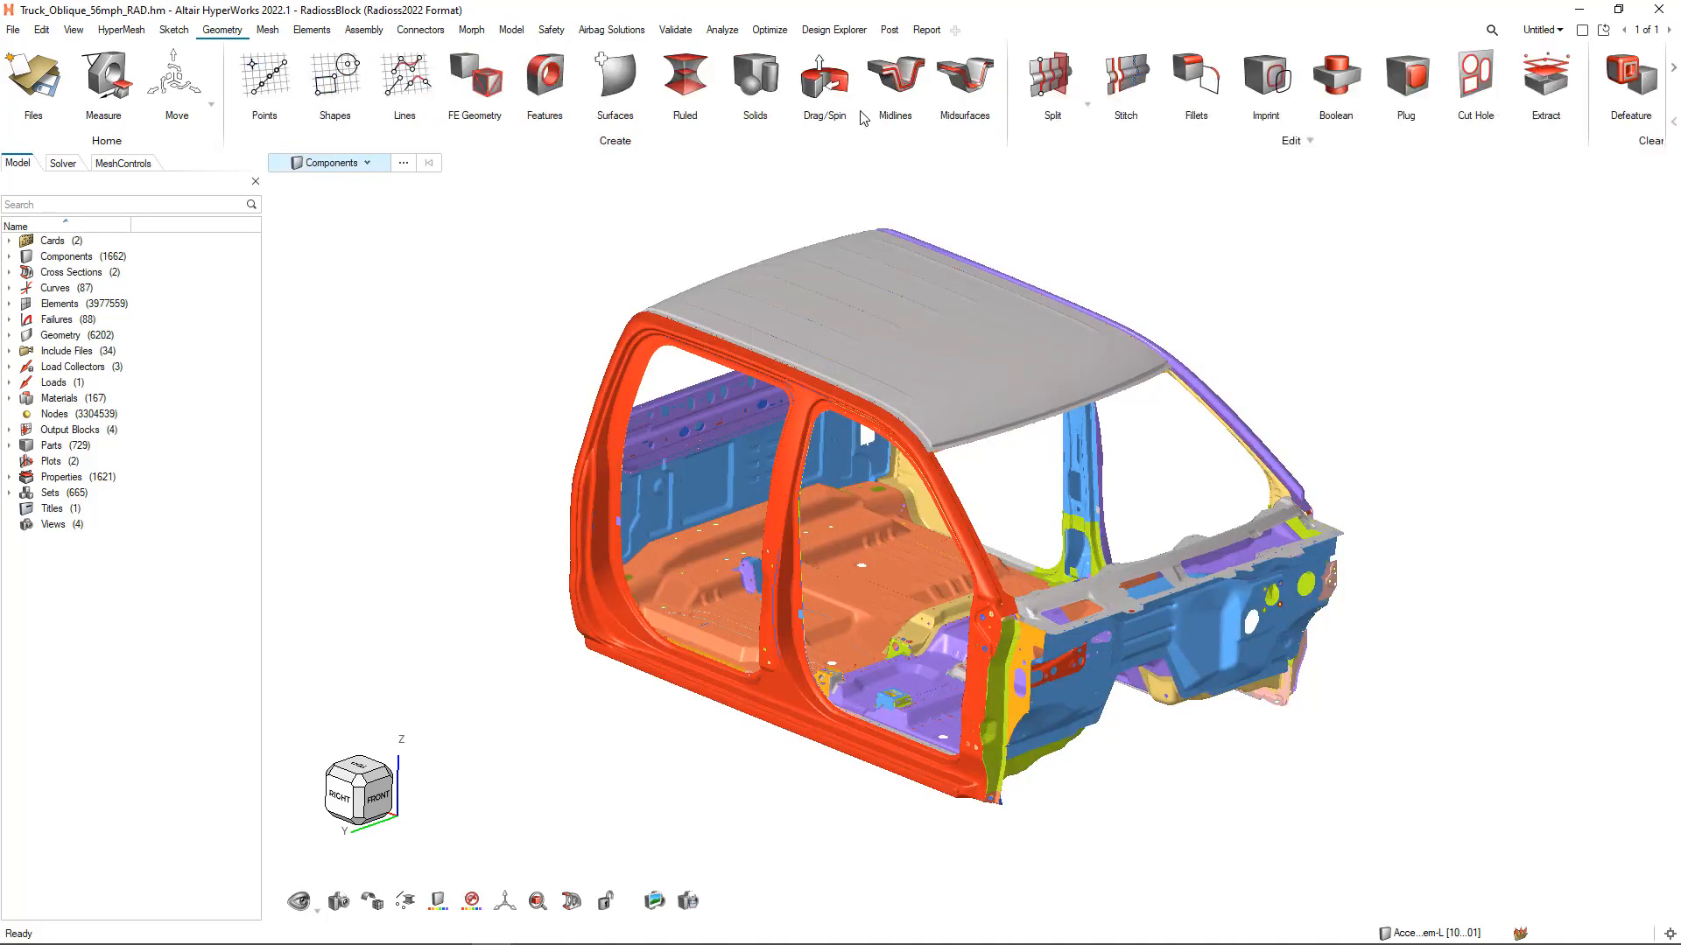
click(978, 83)
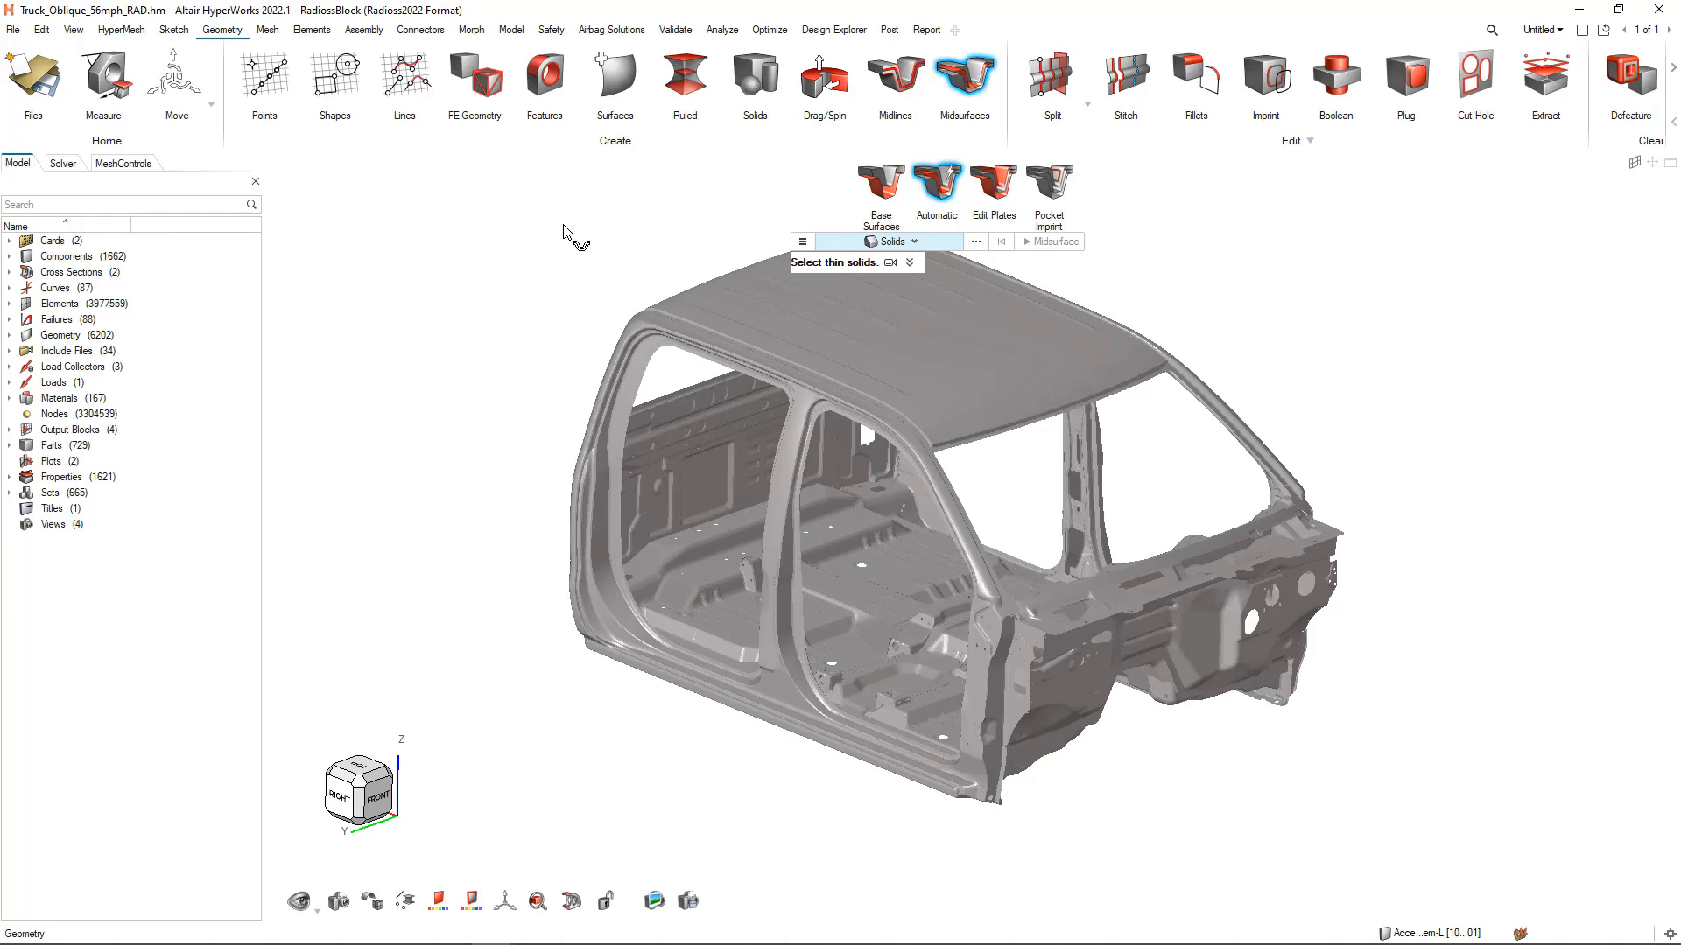
key(Escape)
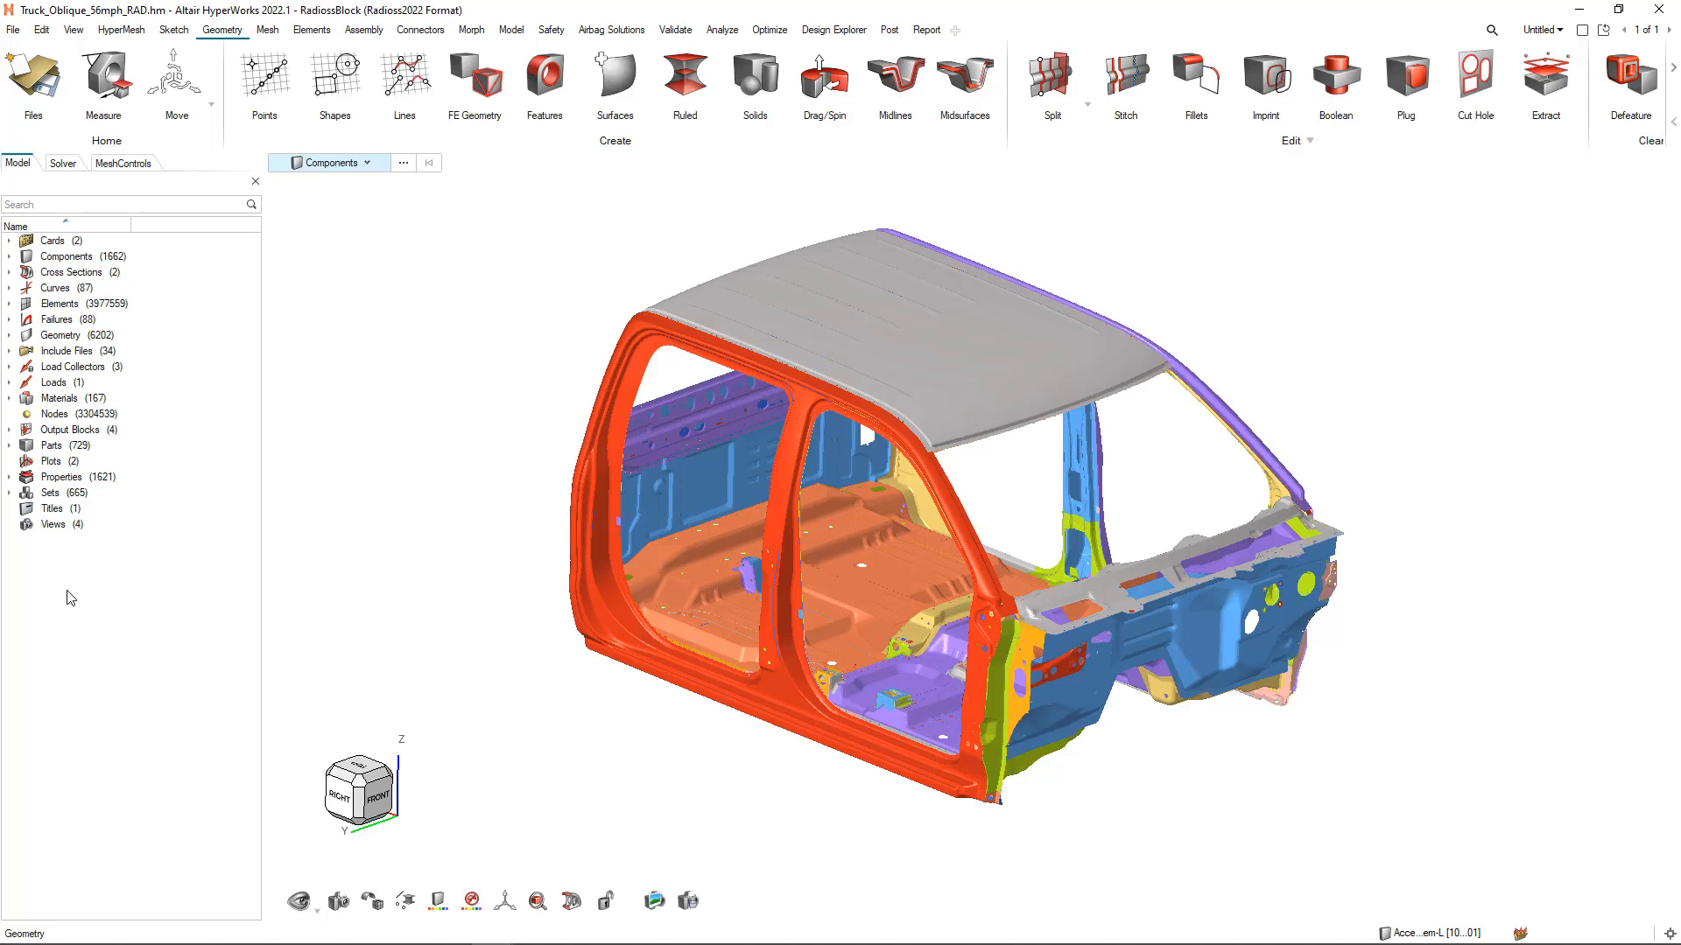
Open the full list of the model's materials and widen it to show the ID, color, Include, Defined and Type columns
click(9, 398)
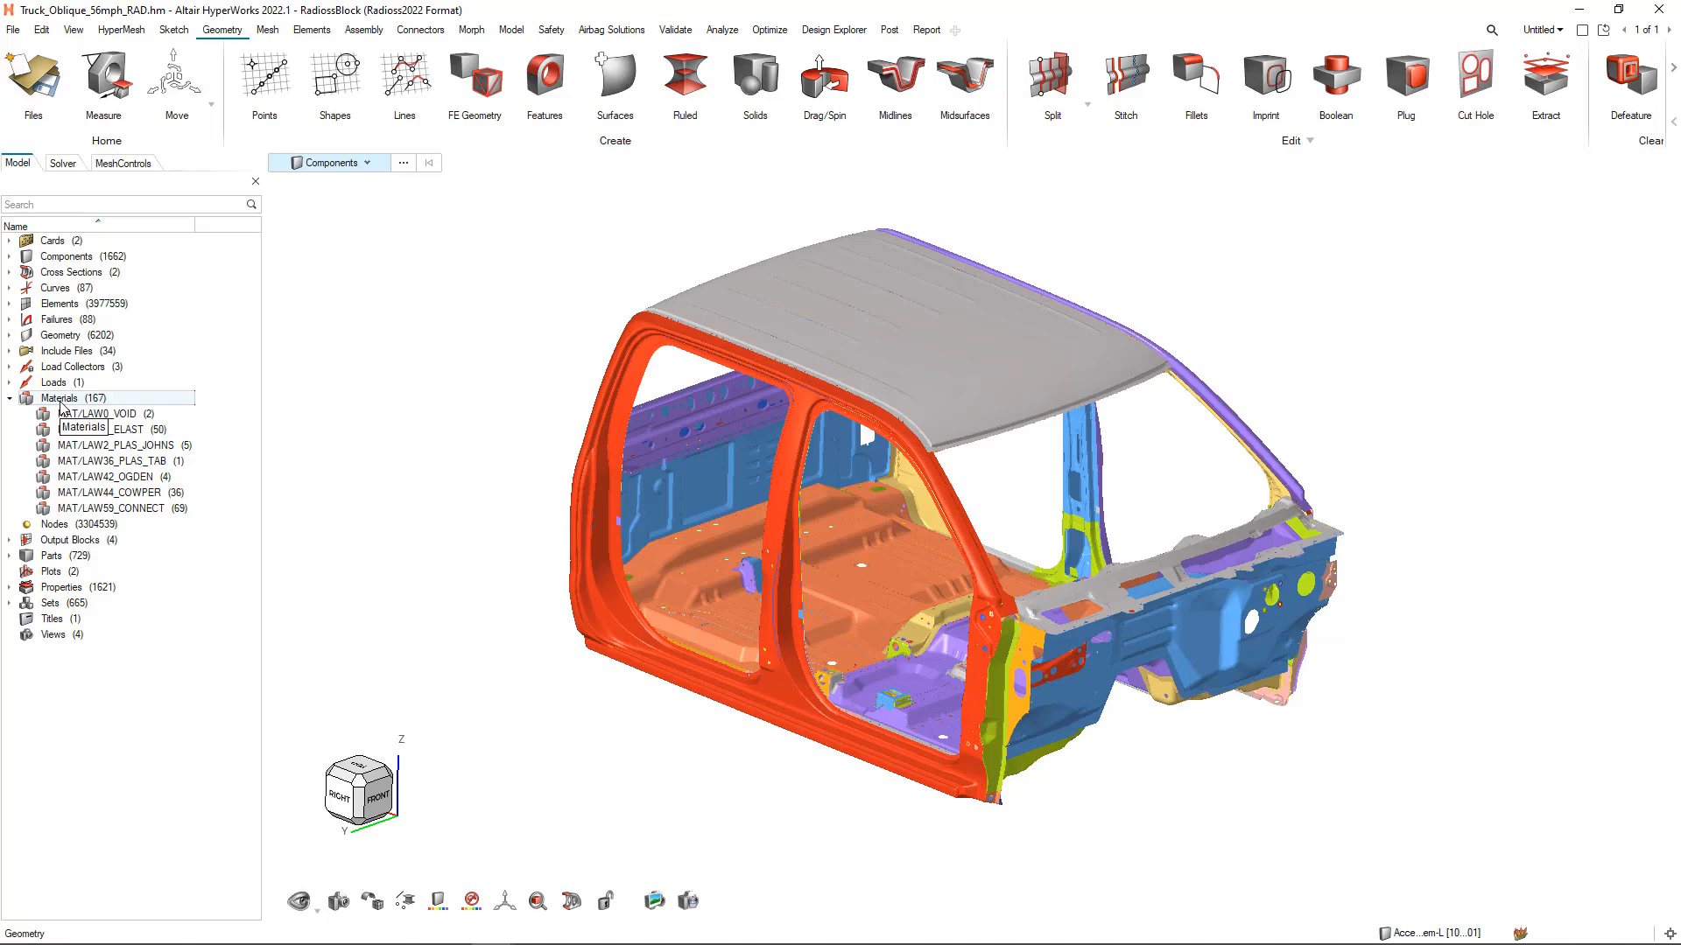
double_click(60, 404)
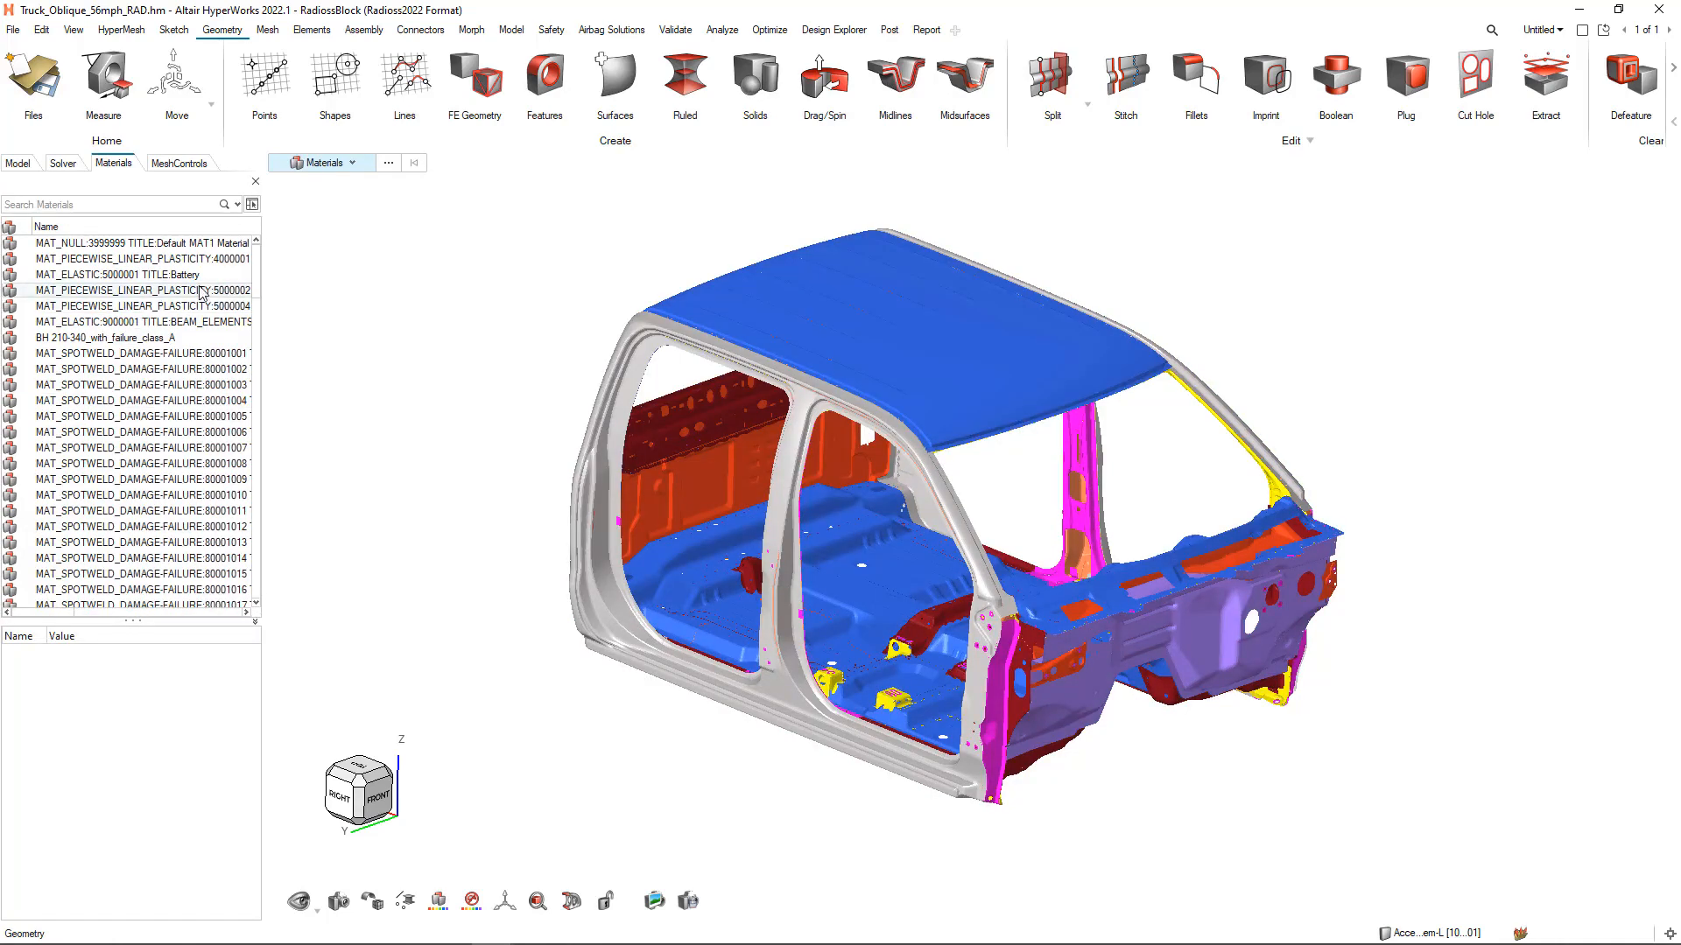
drag(265, 271, 830, 262)
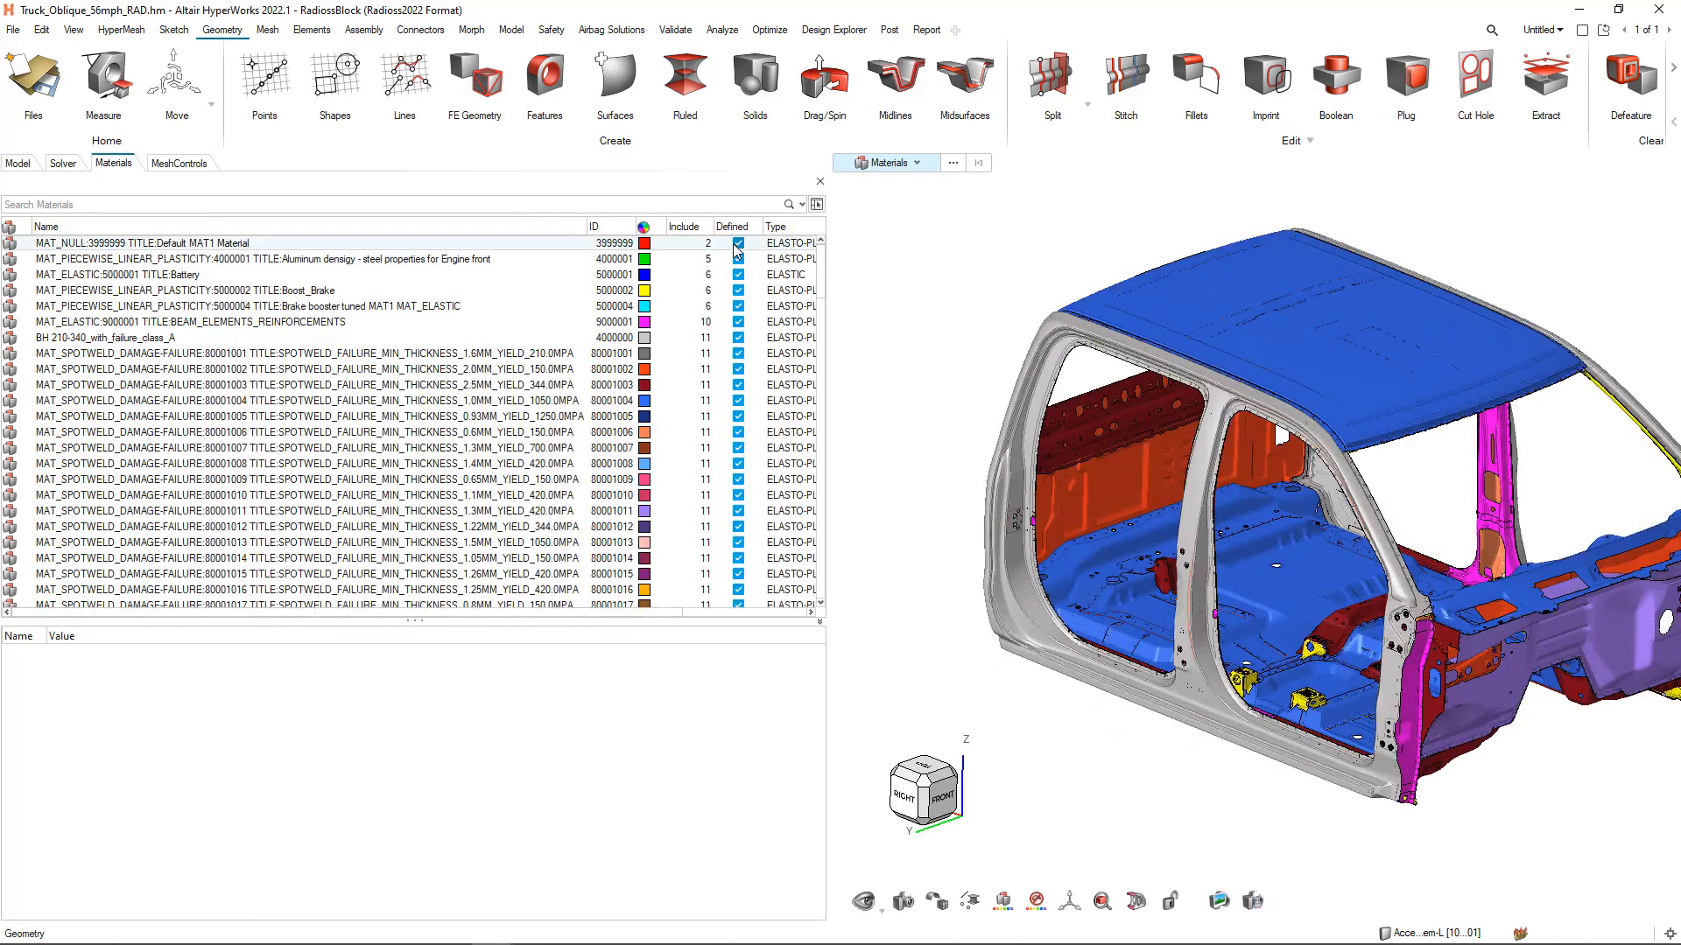
Narrow the Name column and the materials list so Card Image fits, and inspect the attributes of single and multiple materials
drag(589, 226, 146, 252)
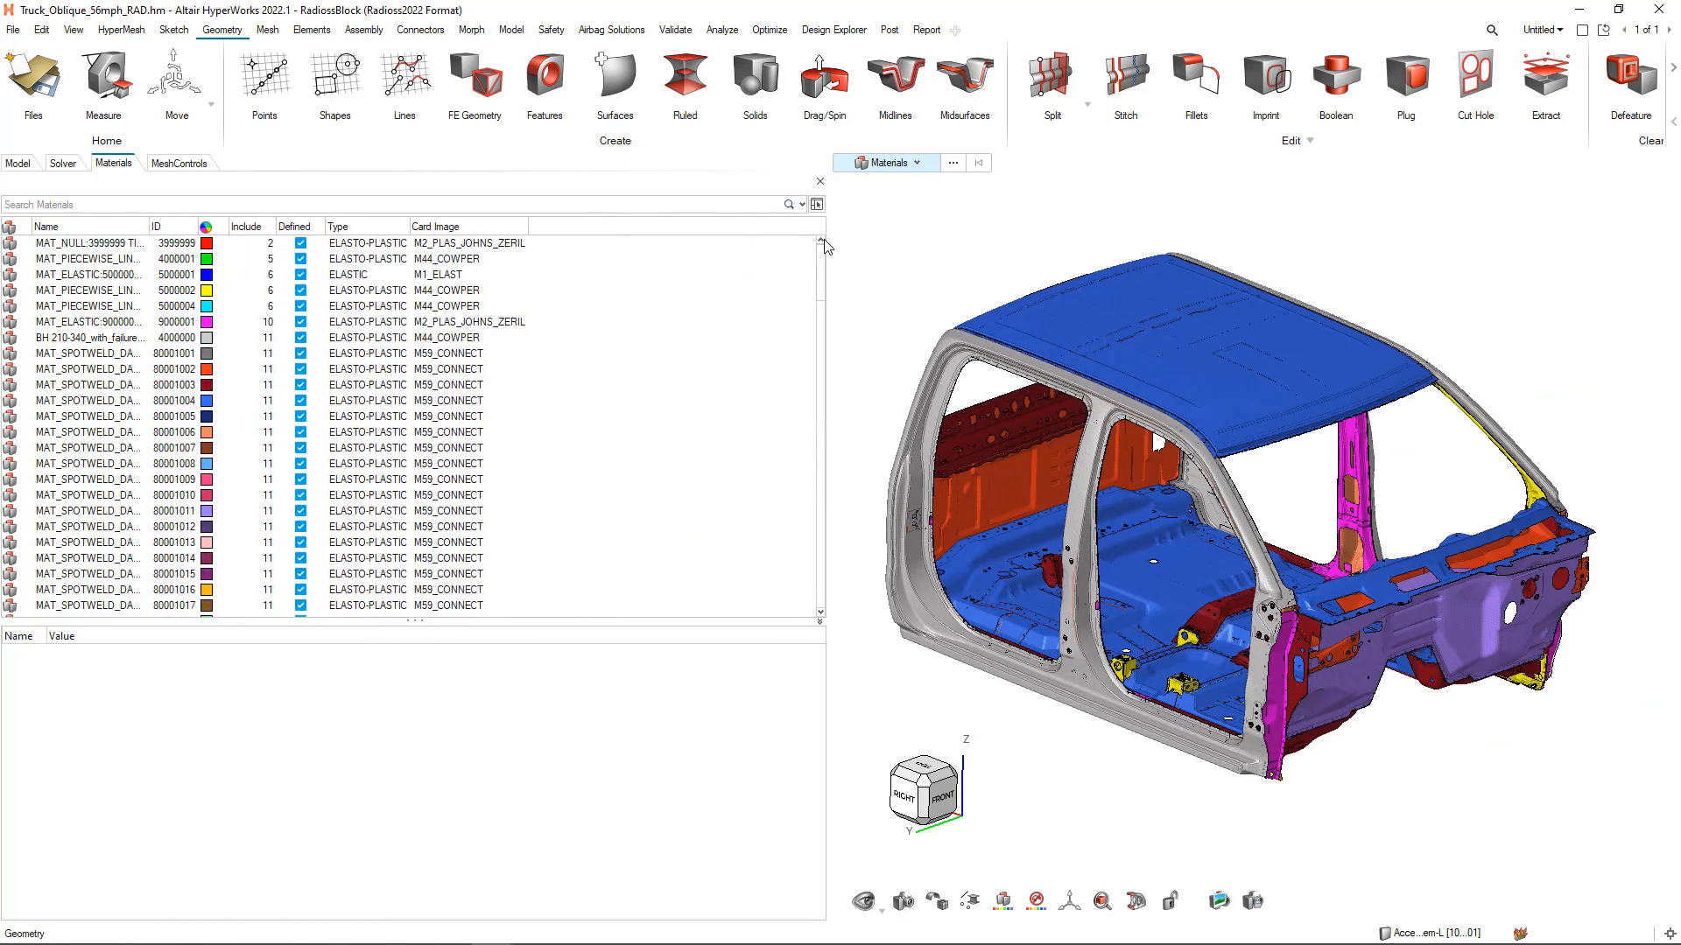
drag(829, 228, 538, 263)
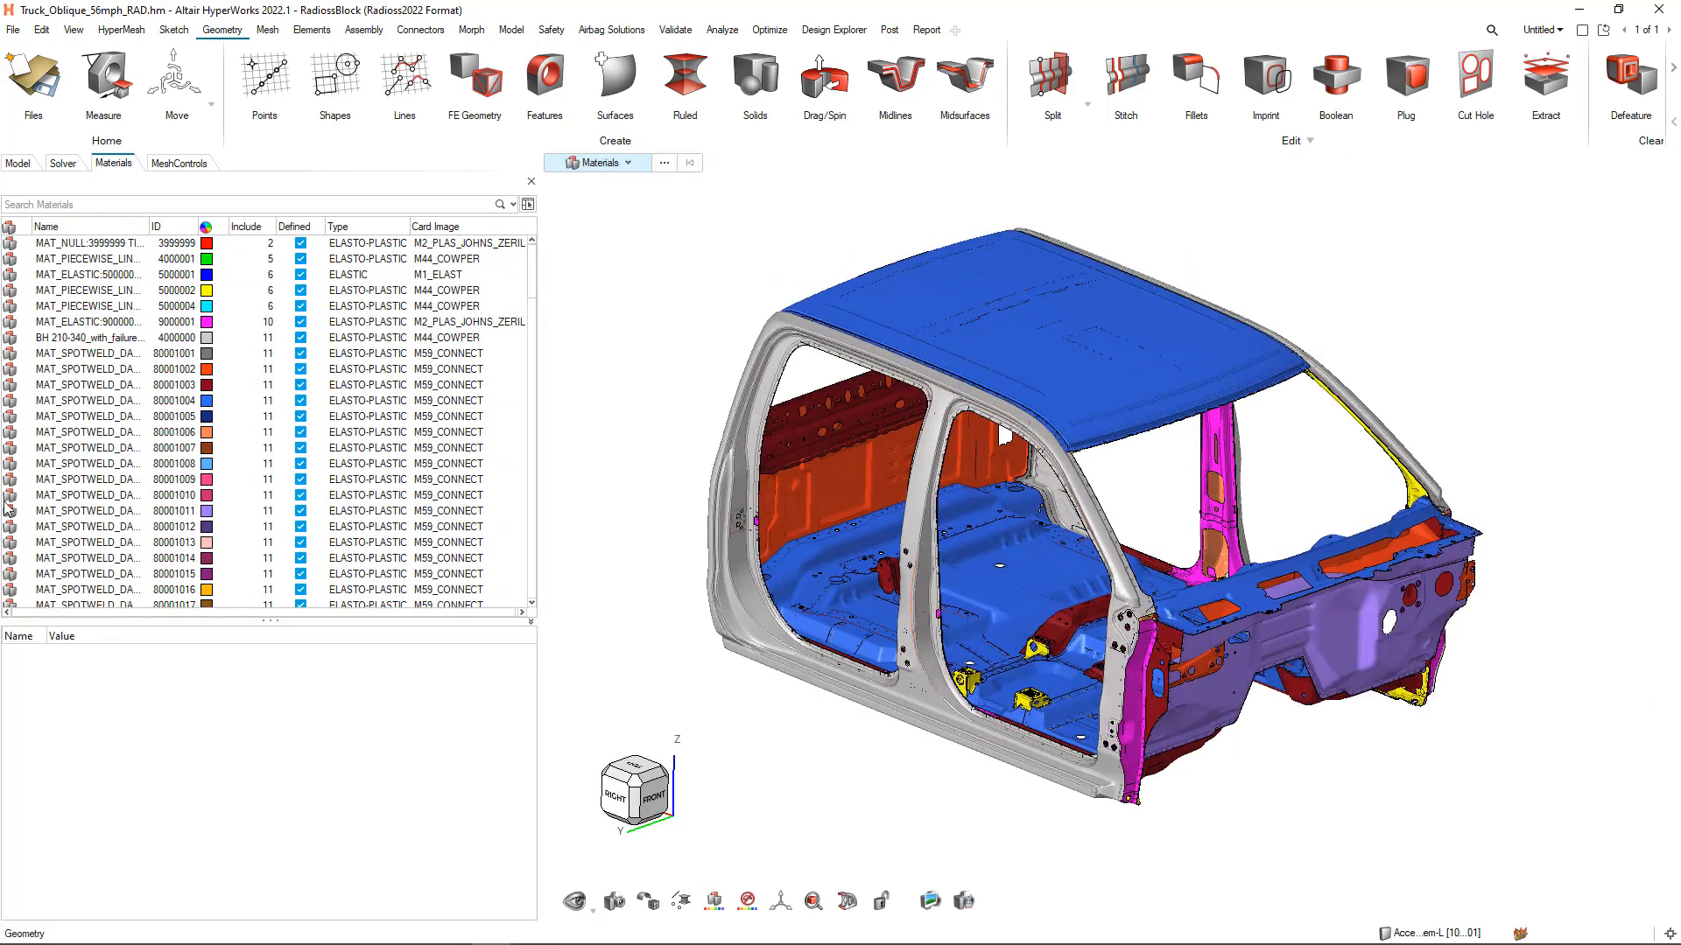
click(80, 246)
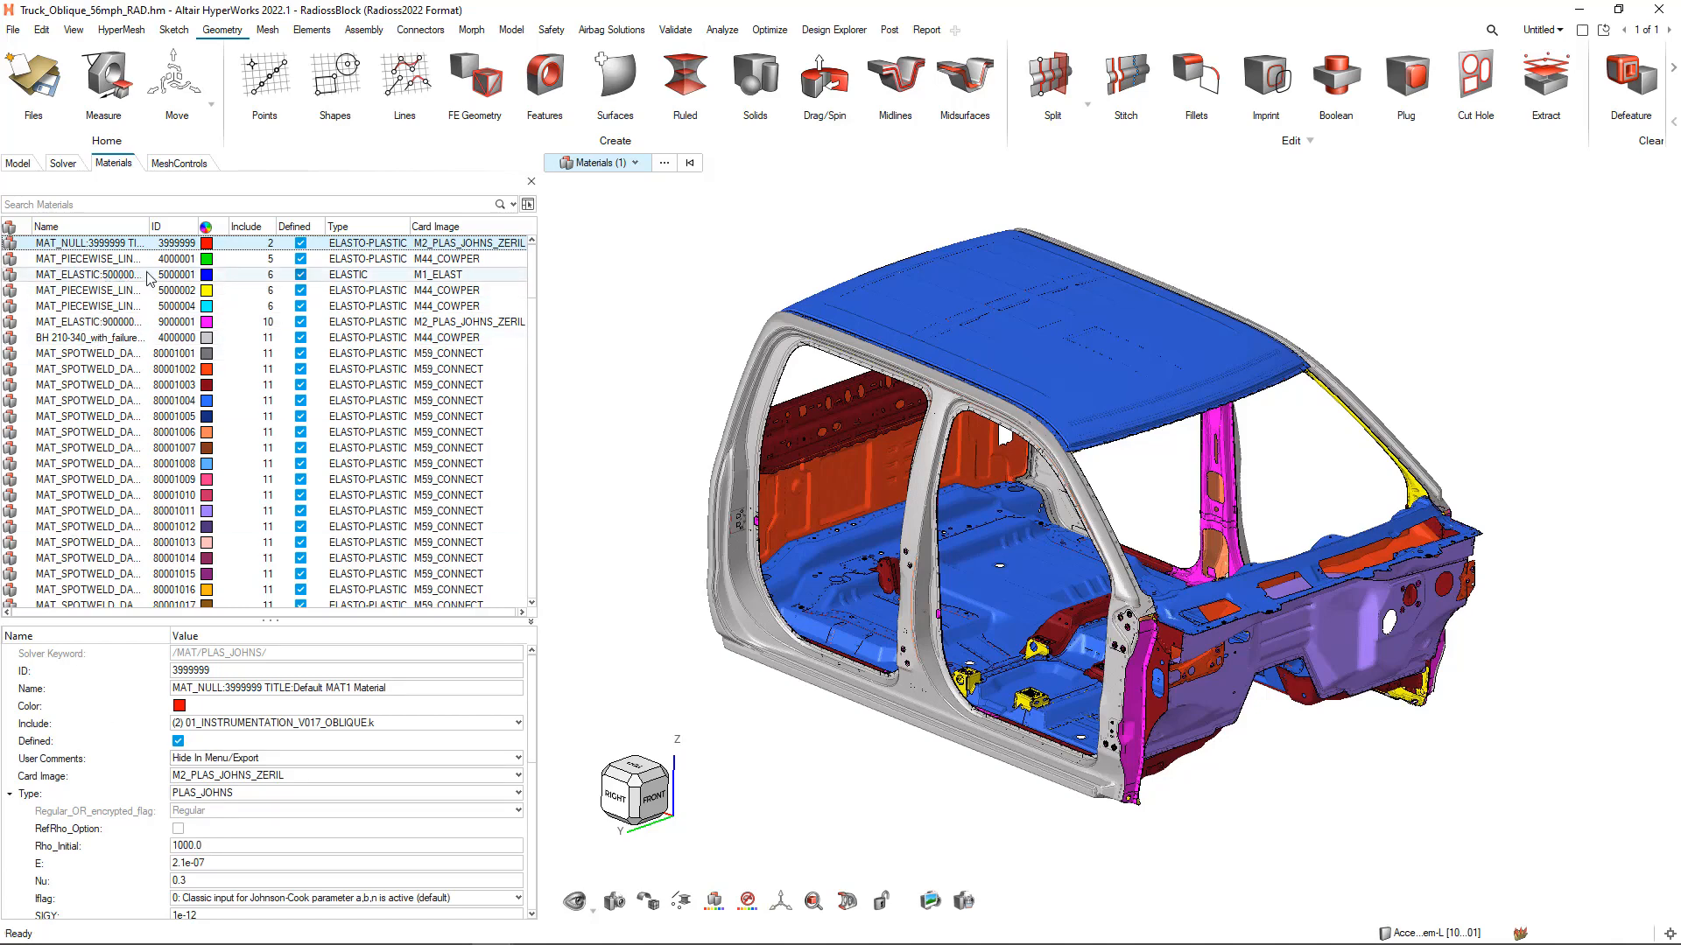
ctrl+click(101, 259)
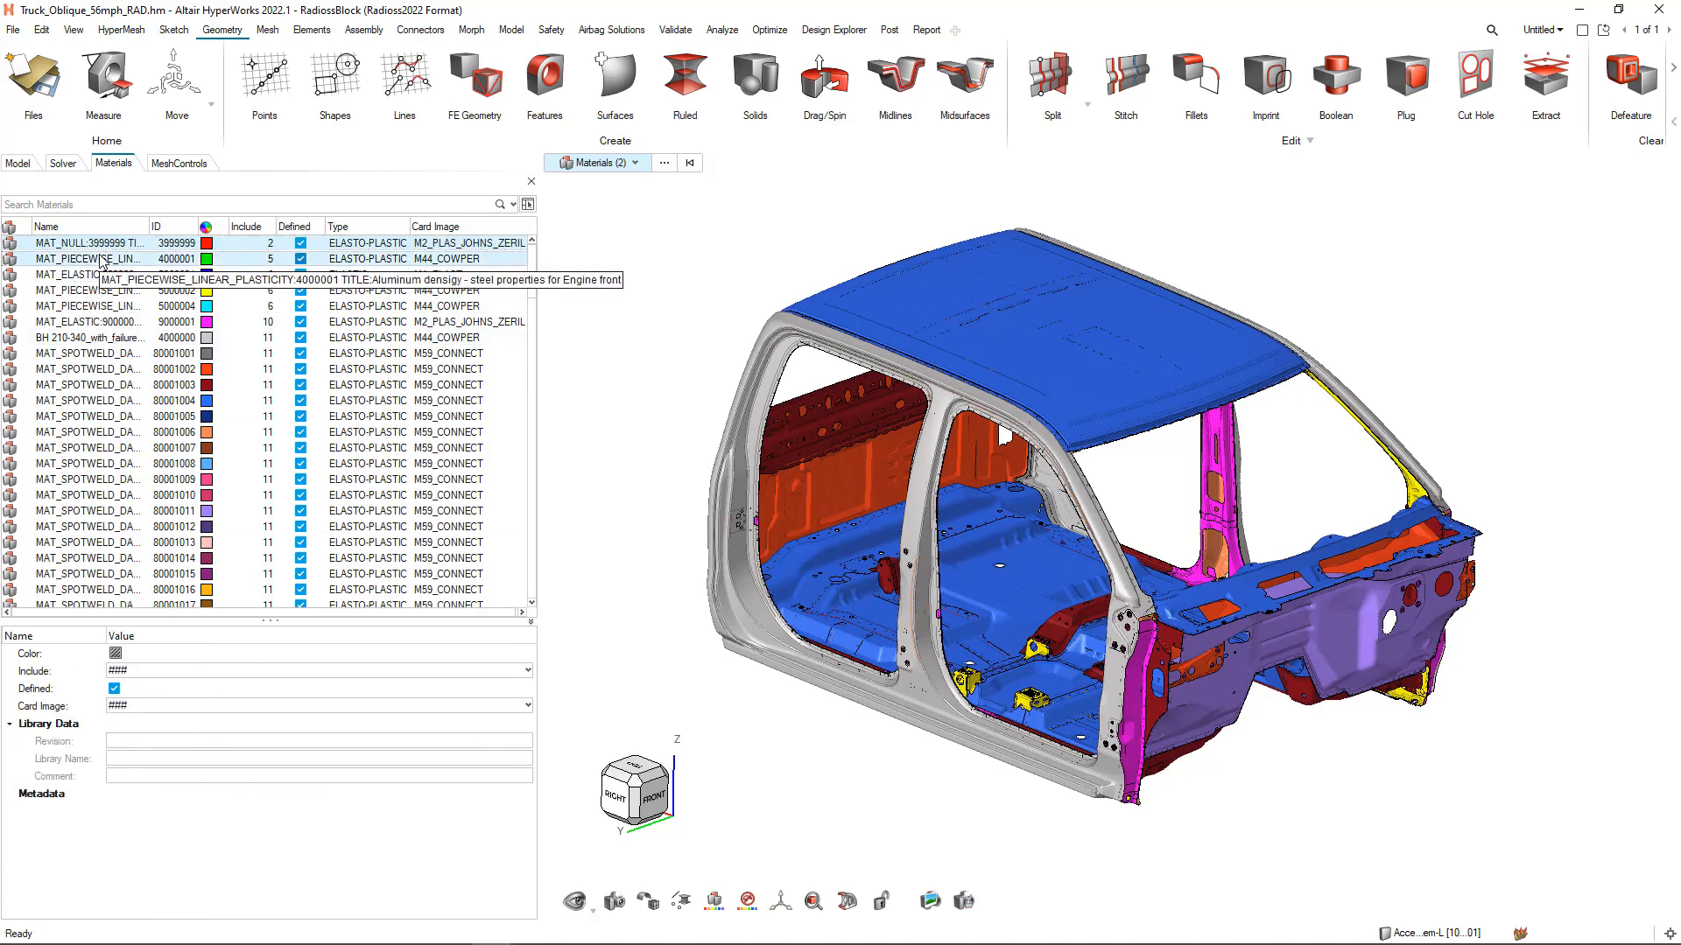
click(94, 291)
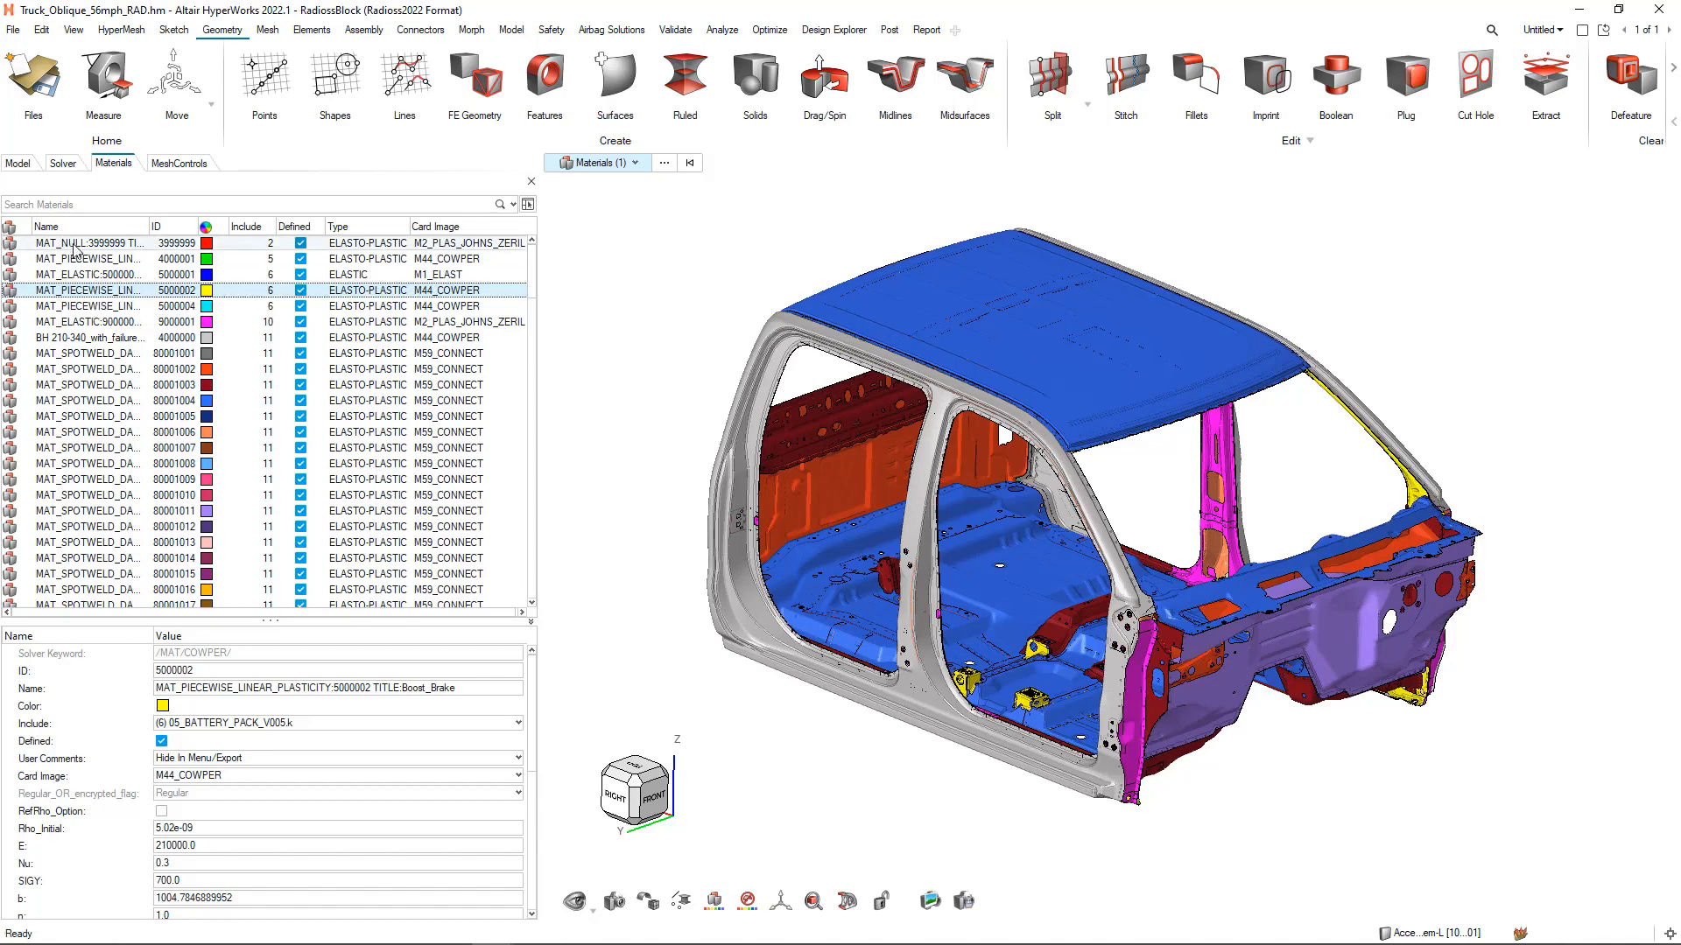
Filter the materials list to entries whose Type equals ELASTO-PLASTIC
click(31, 206)
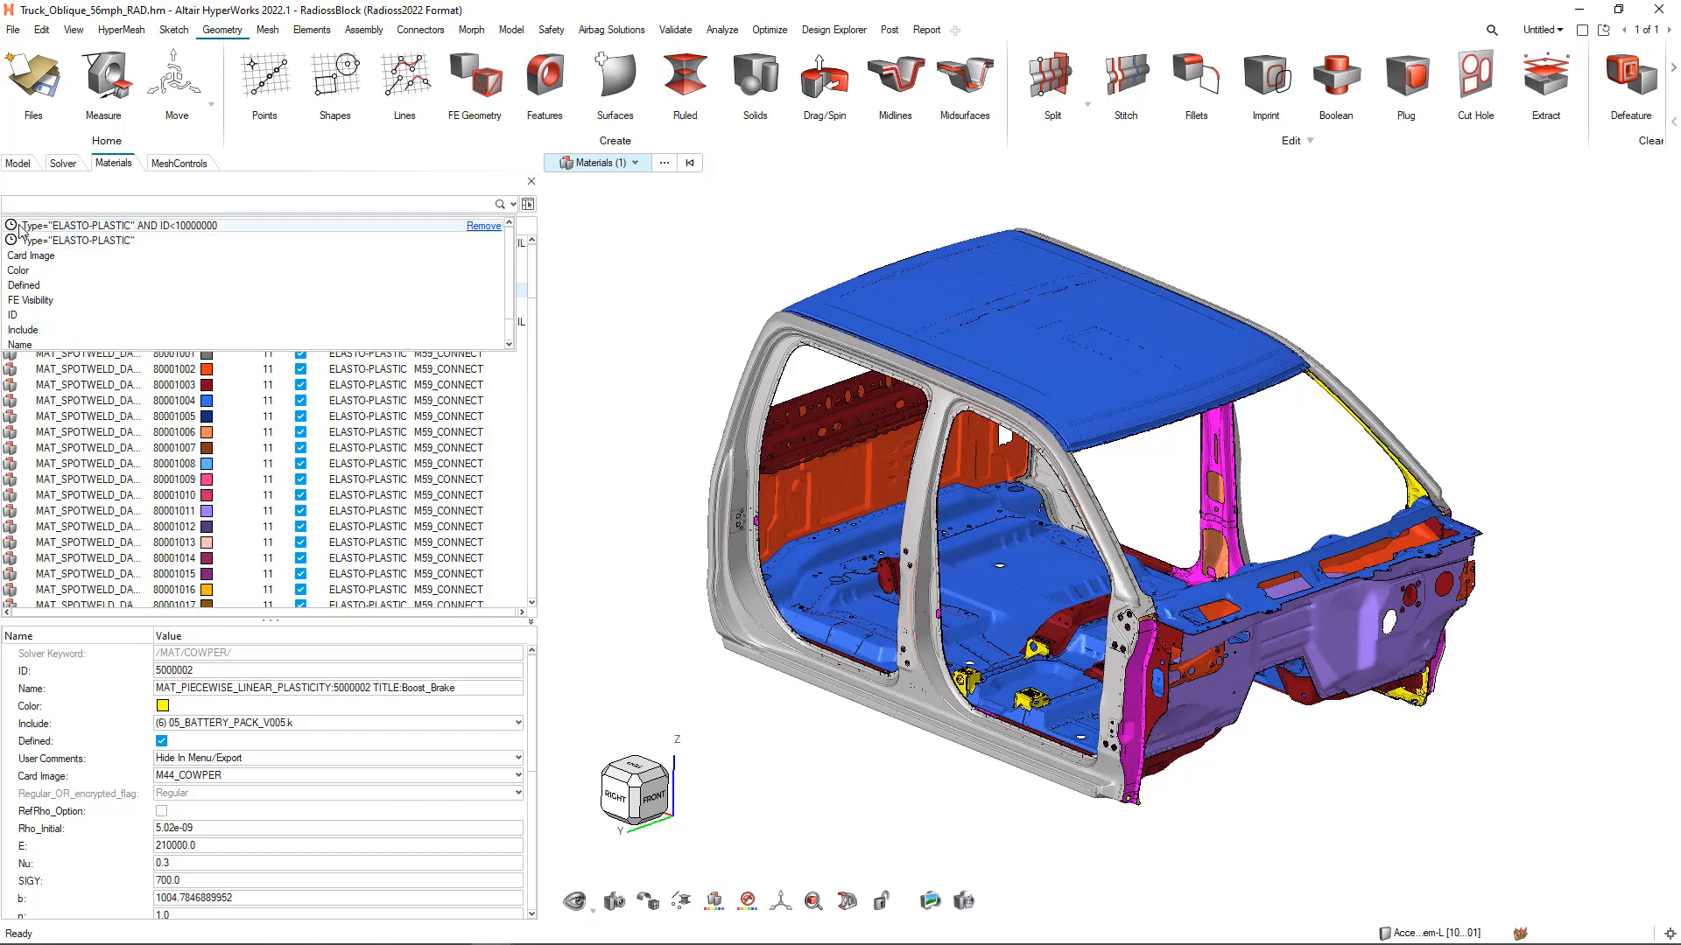
scroll(38, 262, down, 1)
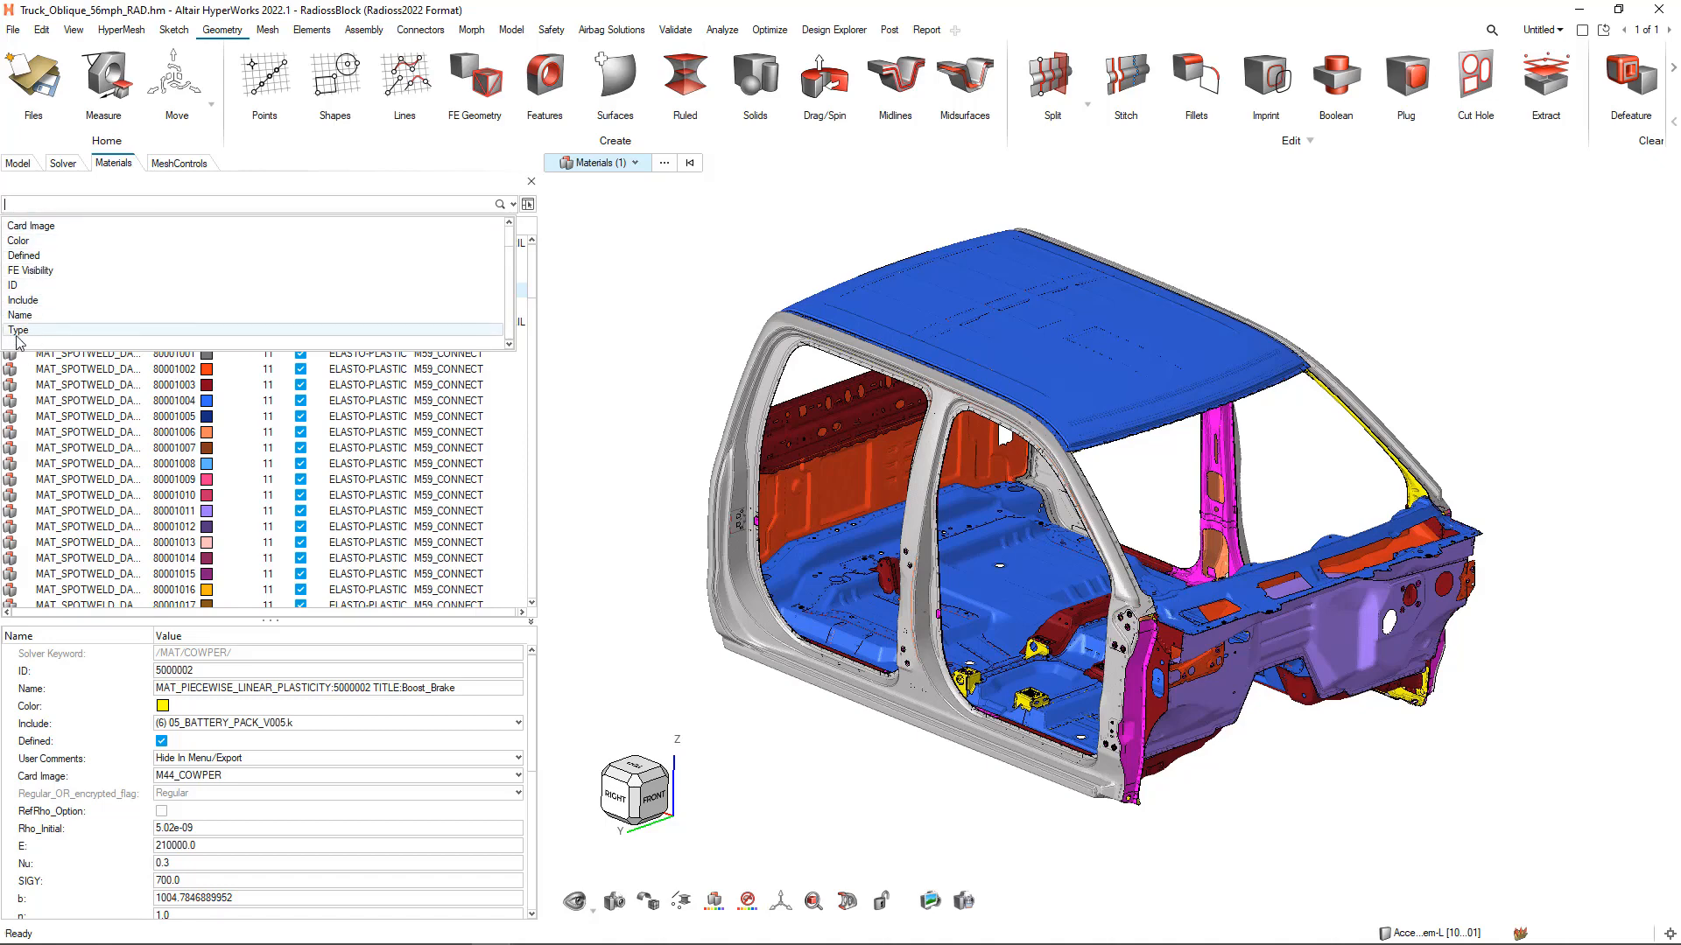
click(24, 332)
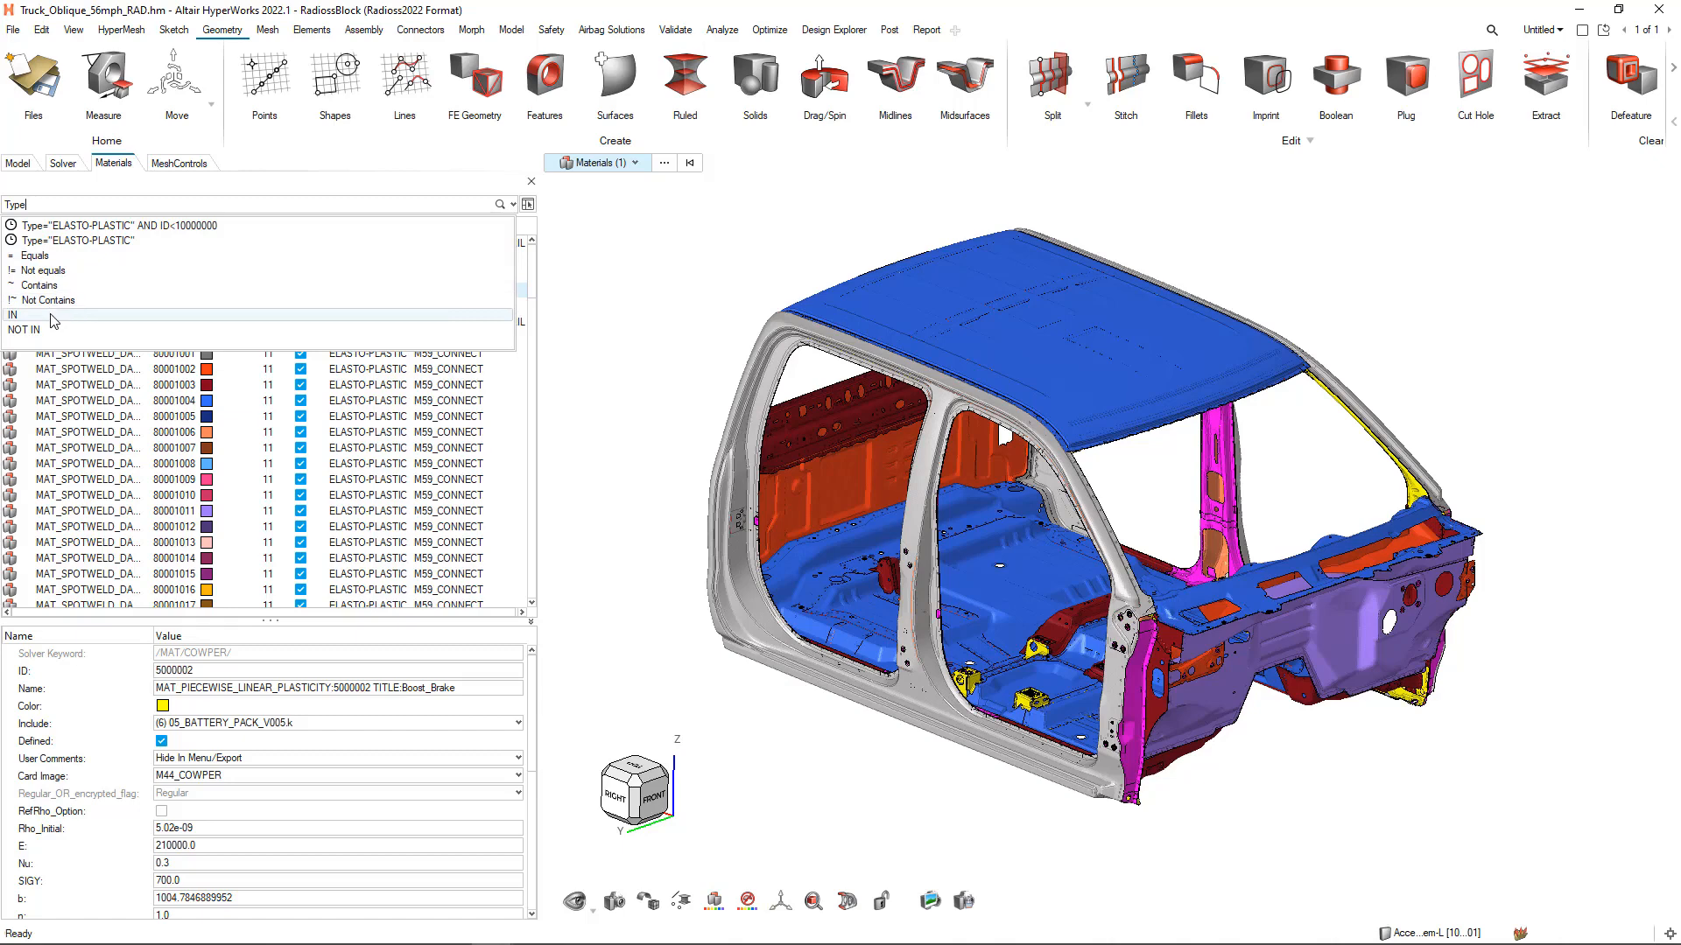
click(39, 256)
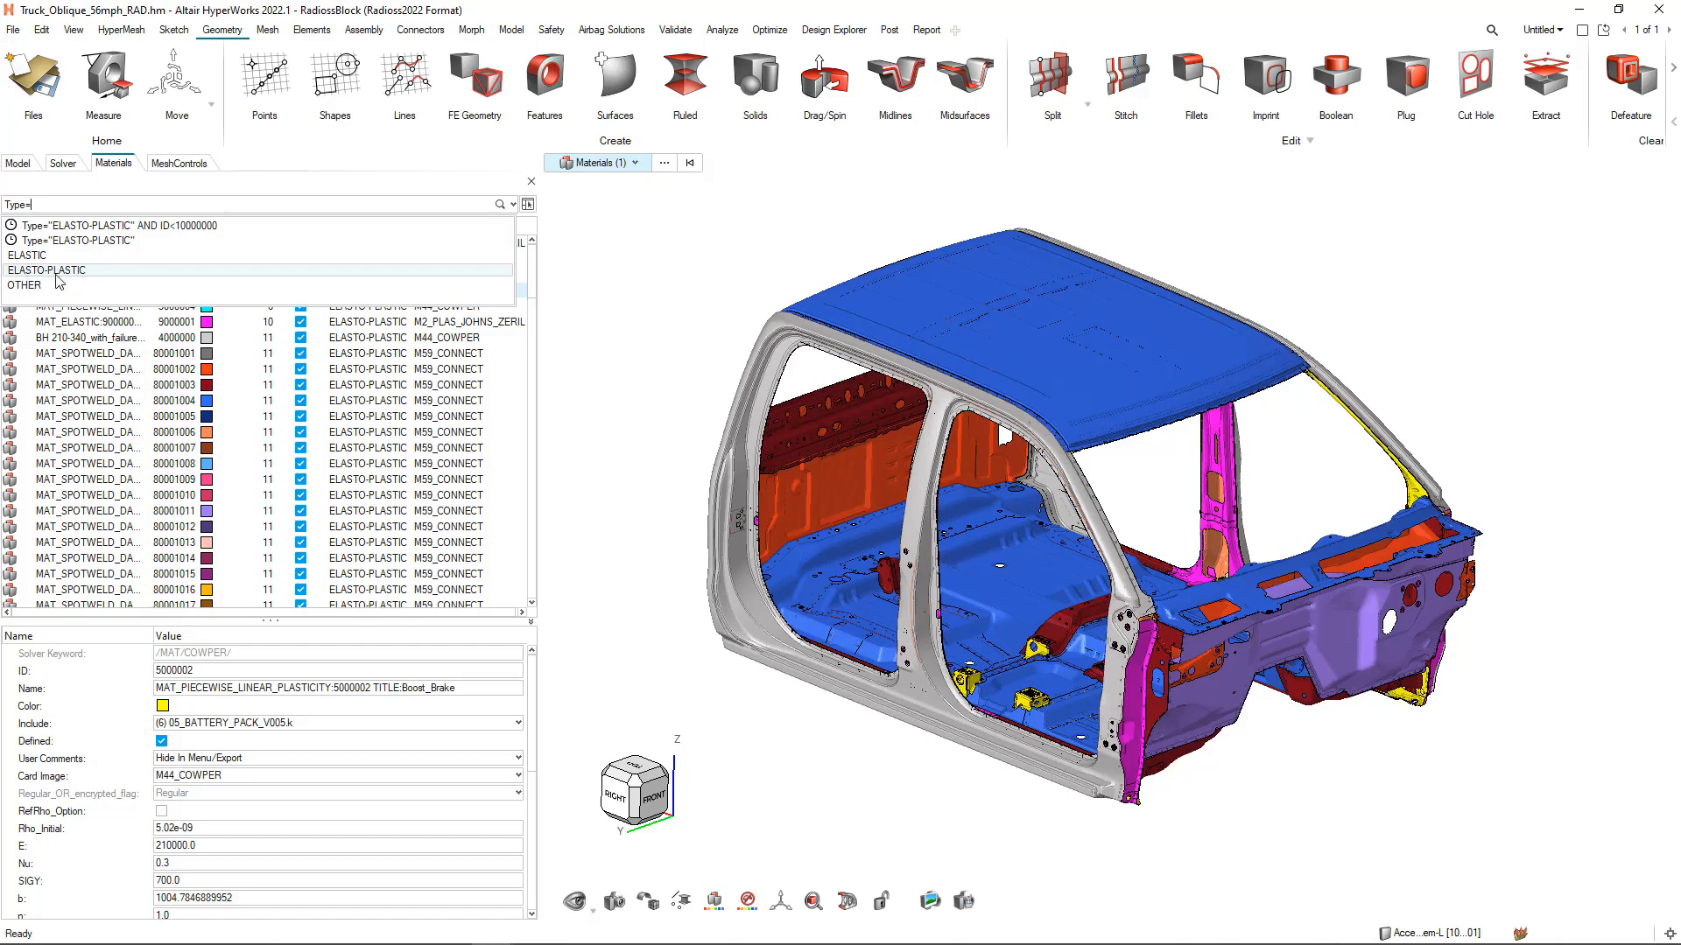
click(56, 273)
key(Return)
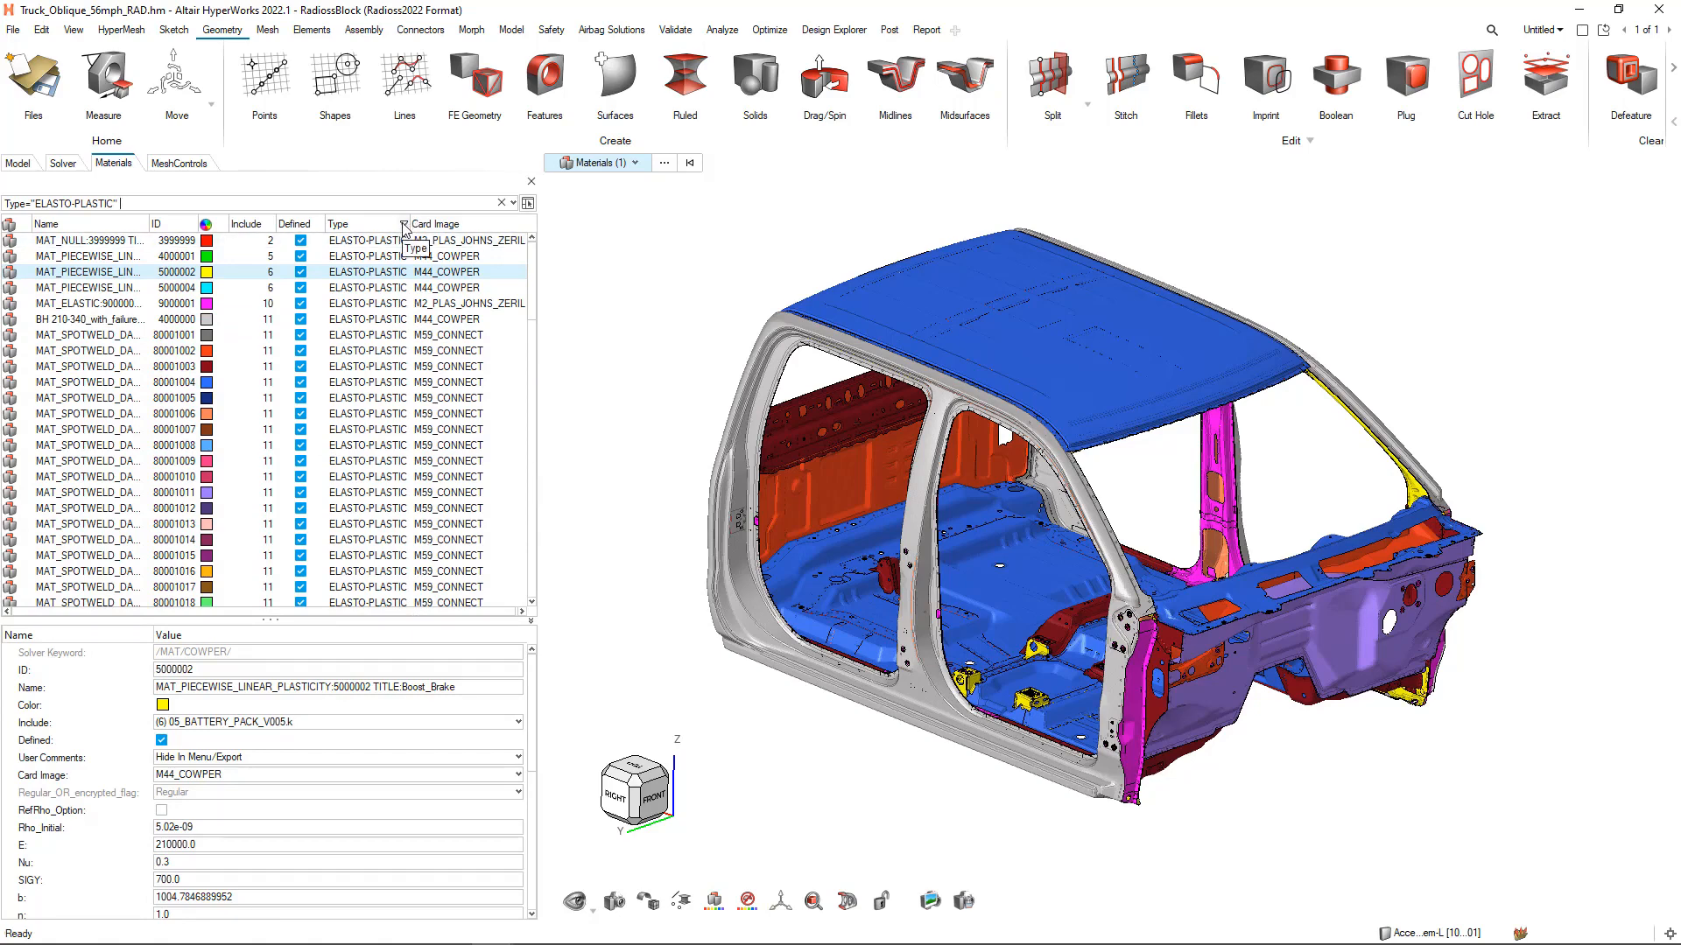
Extend the material filter with an AND condition limiting it to ID<10000000
click(155, 209)
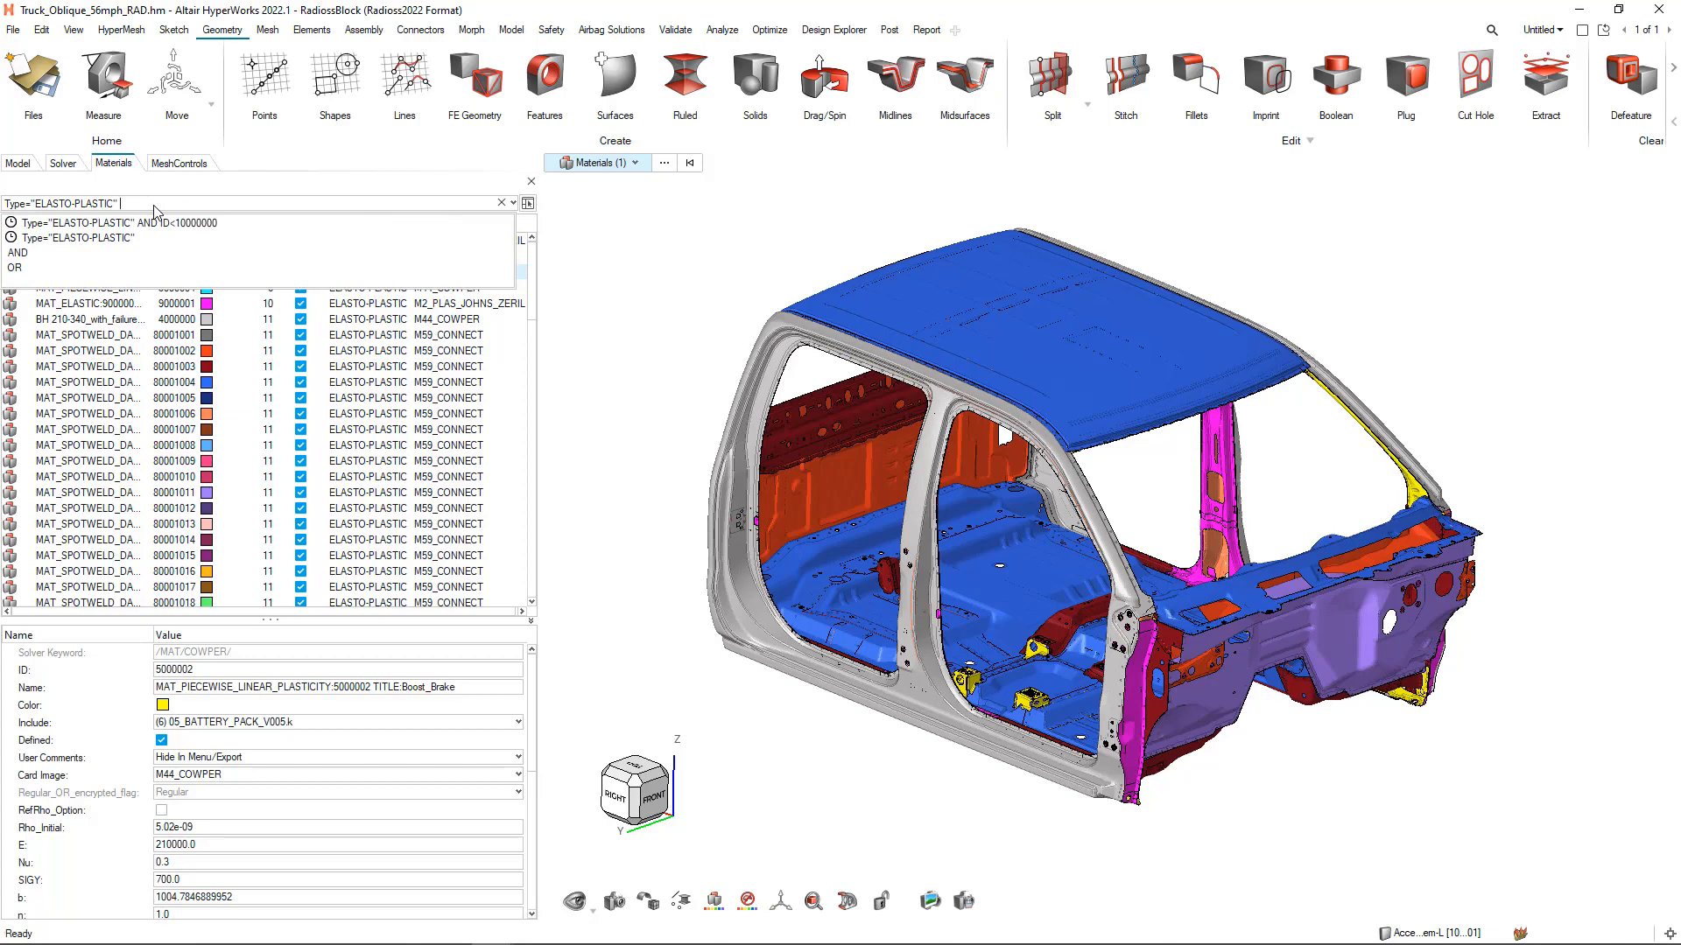
click(21, 253)
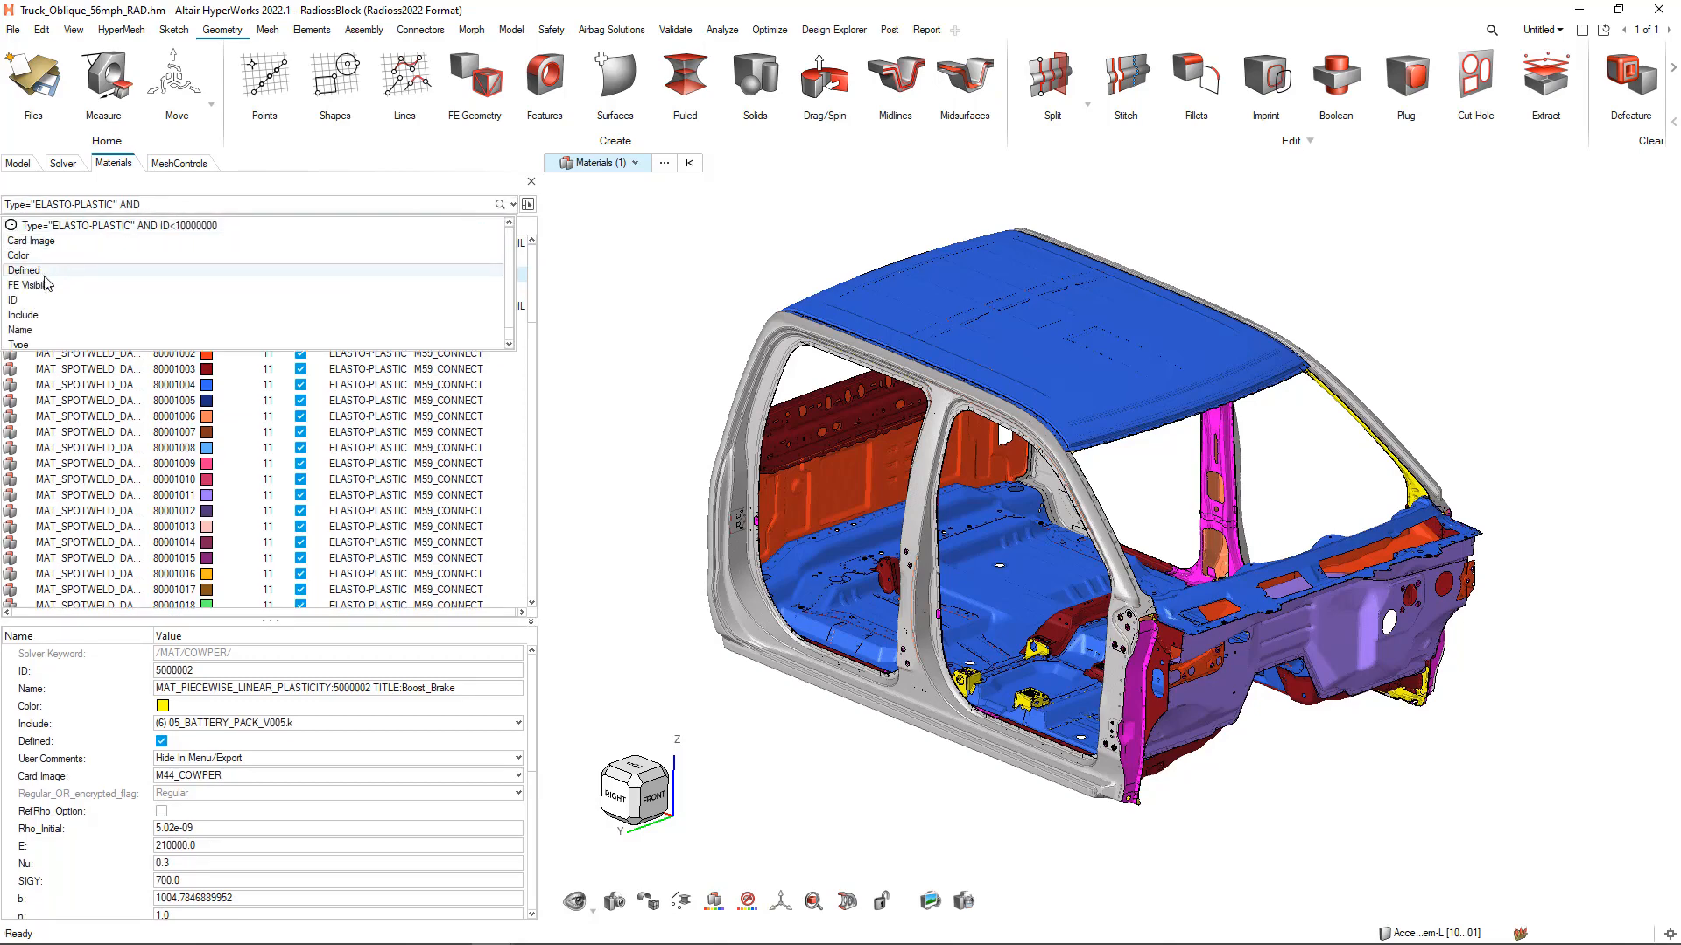
click(30, 300)
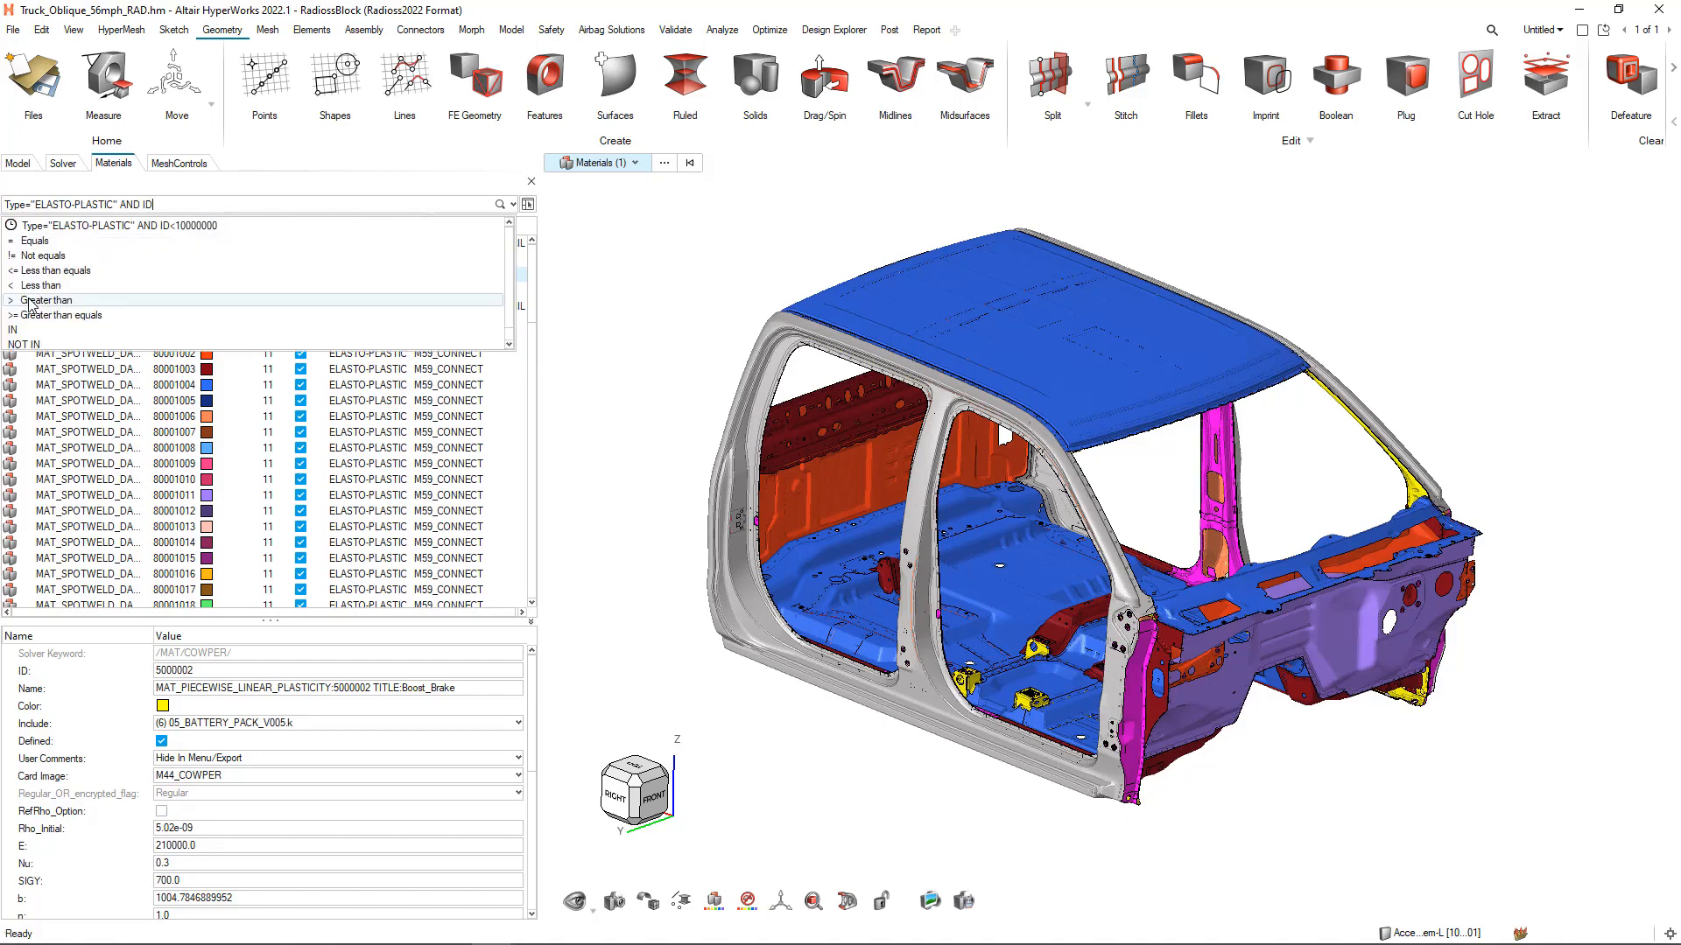
text(<)
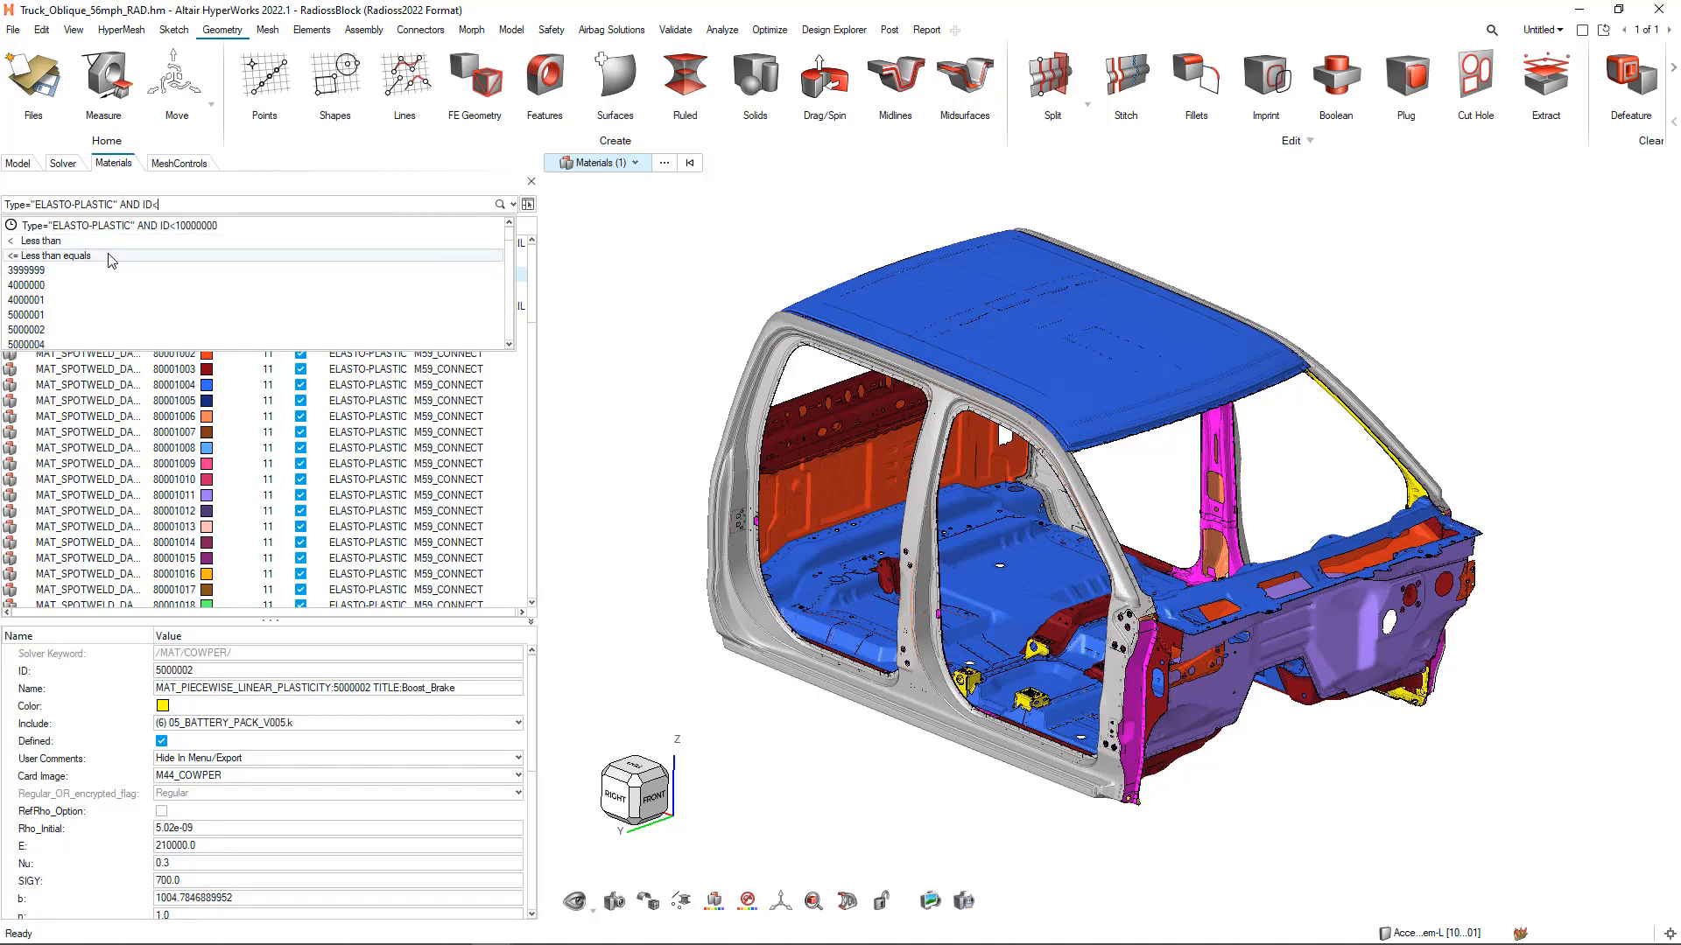
text(10000000)
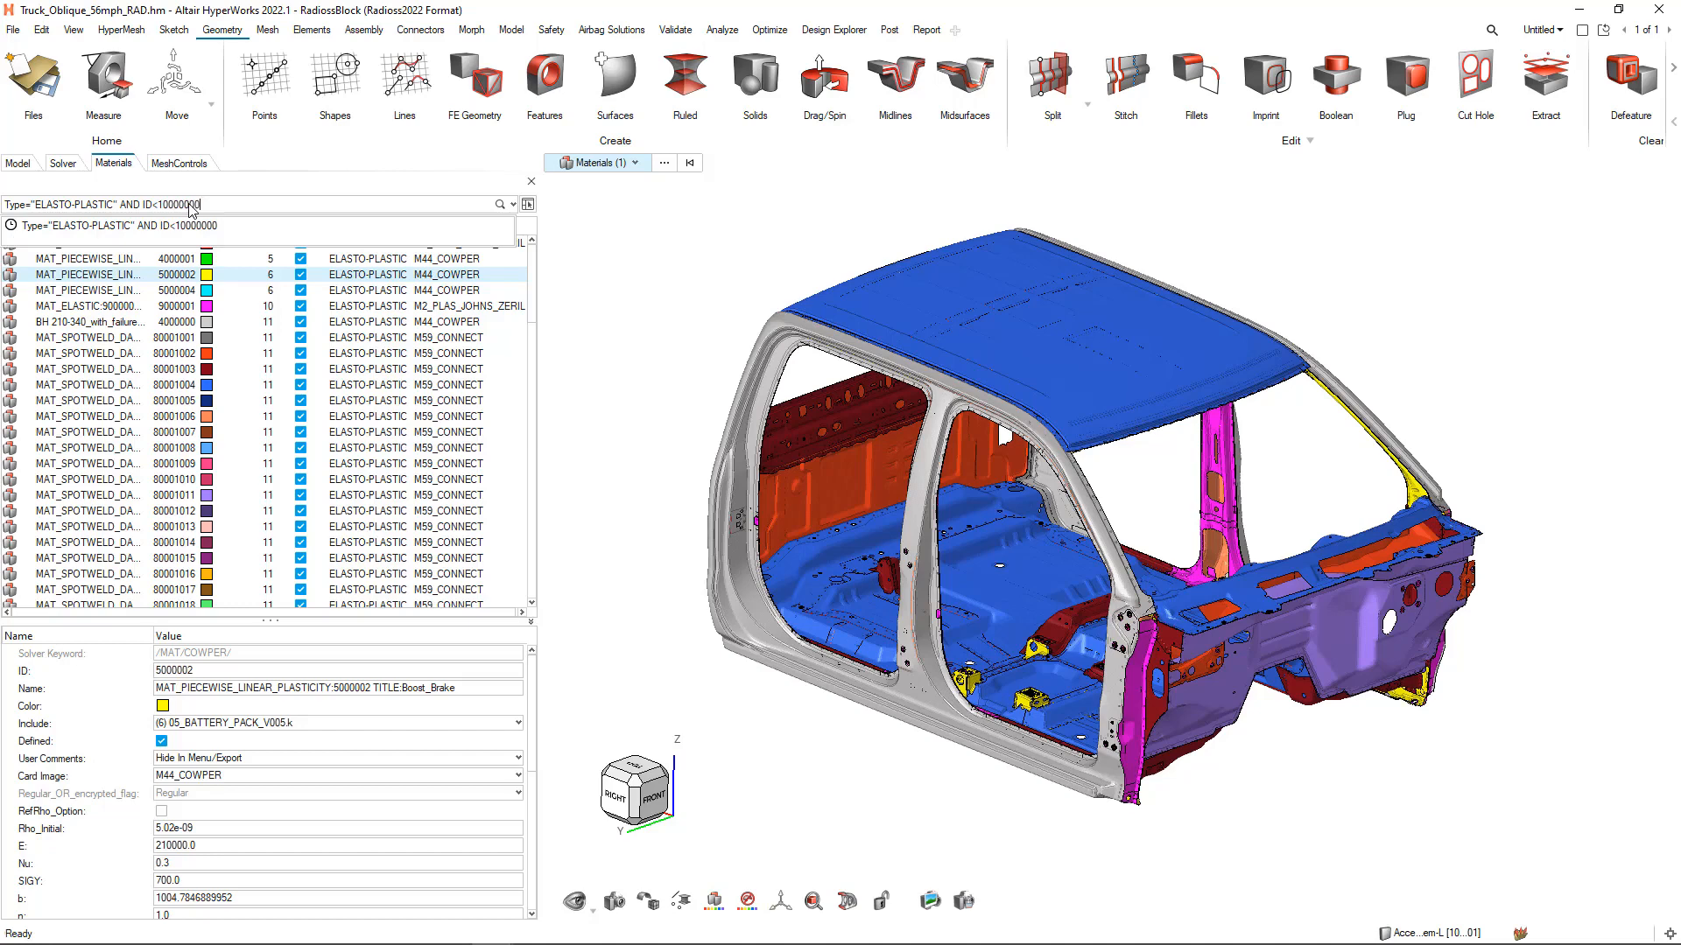
key(Return)
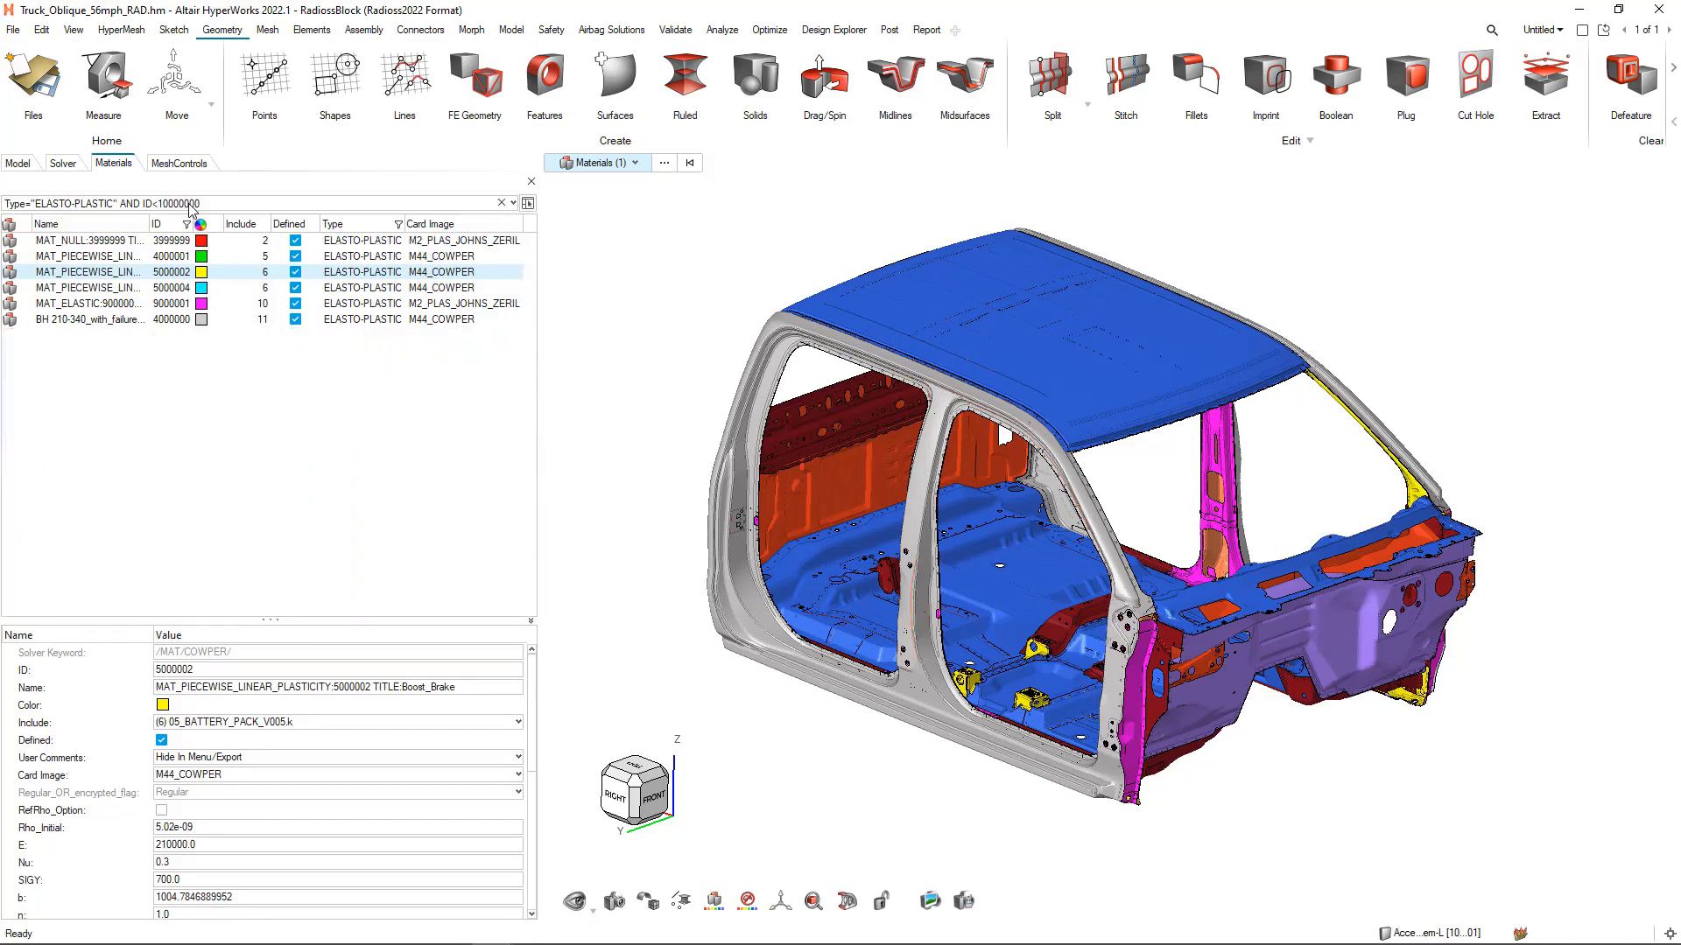
Select all the filtered materials from BH 210-340 up to MAT_NULL and isolate their parts in the fitted model view
click(182, 427)
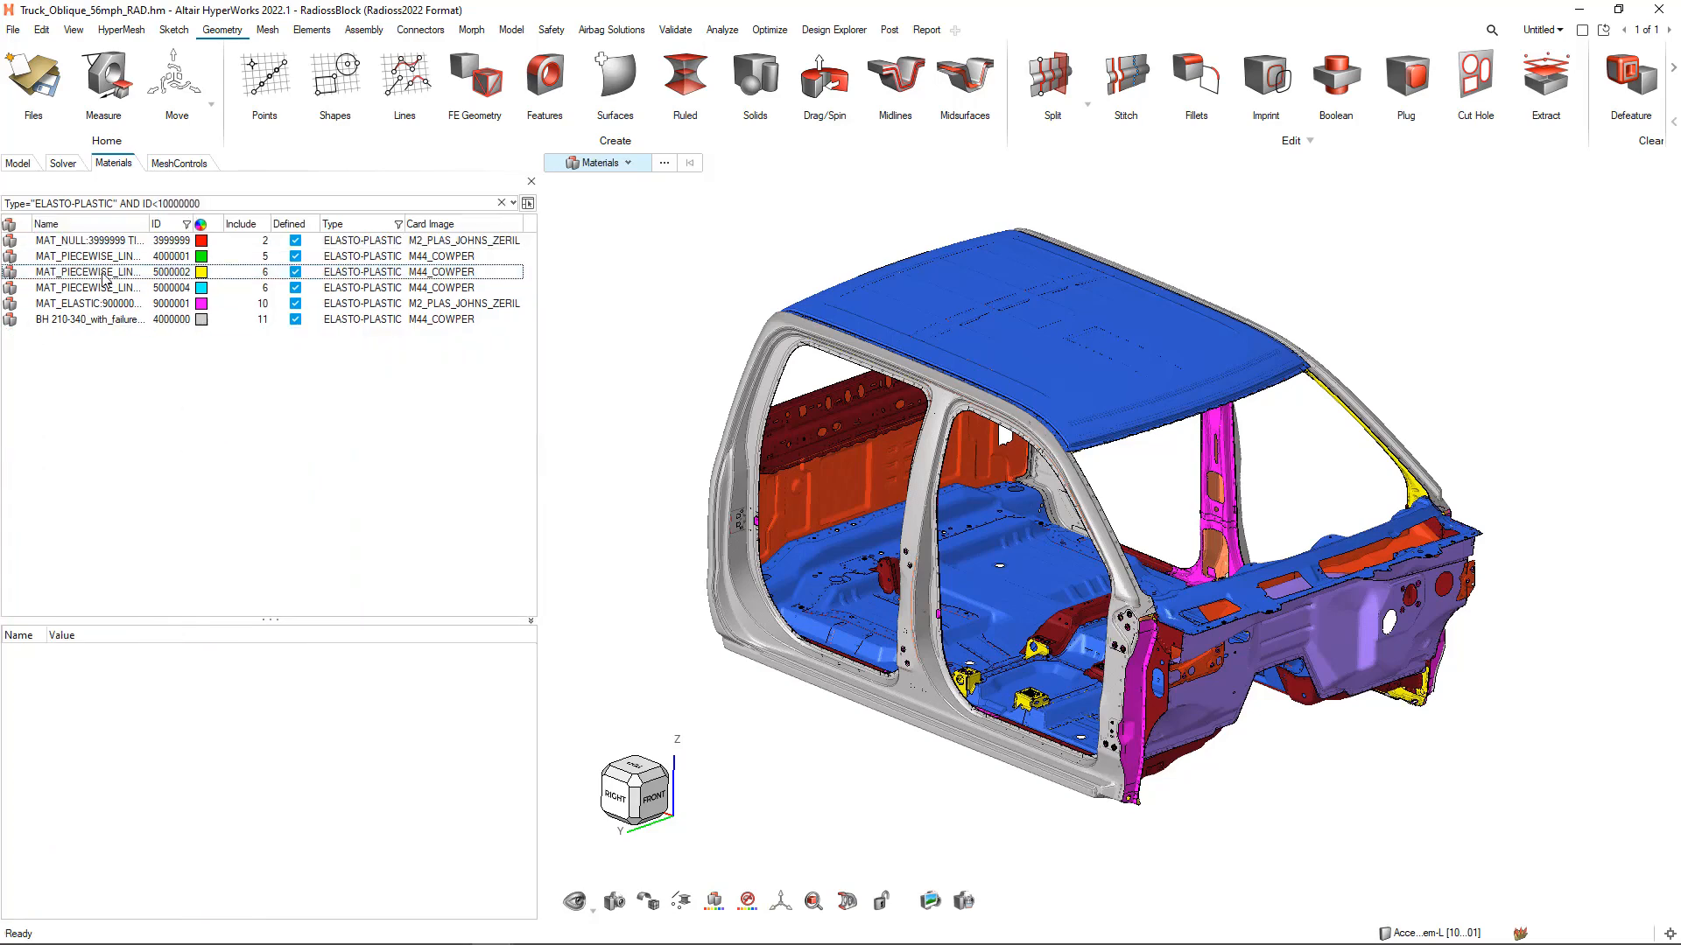
click(91, 319)
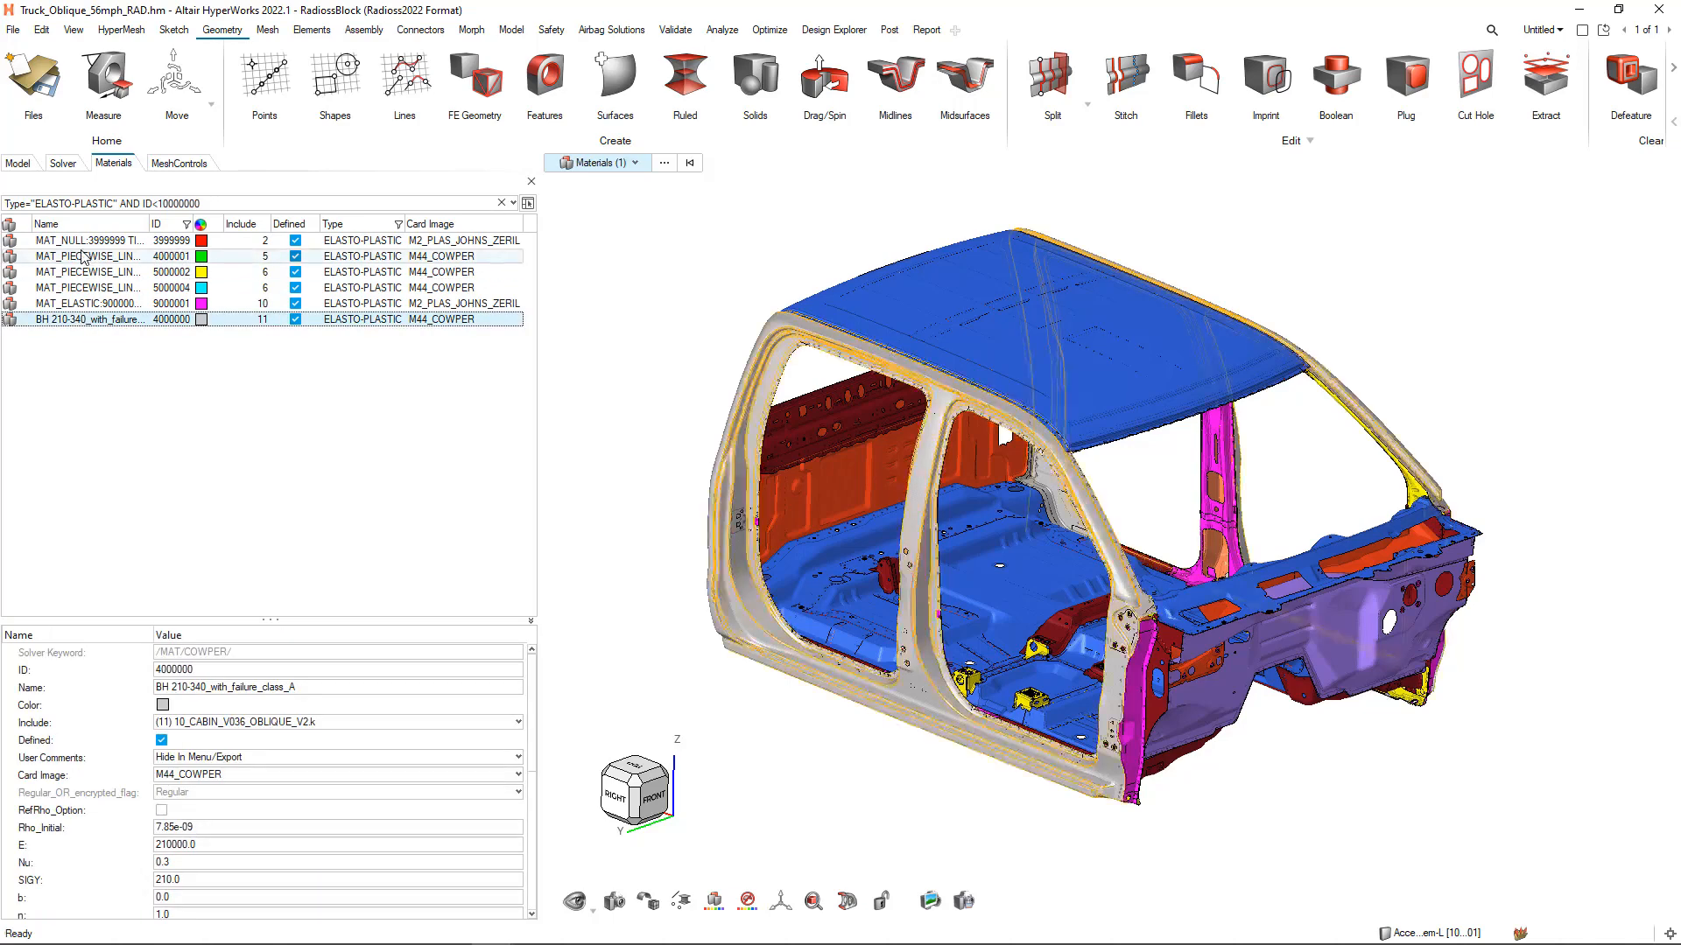
shift+click(82, 242)
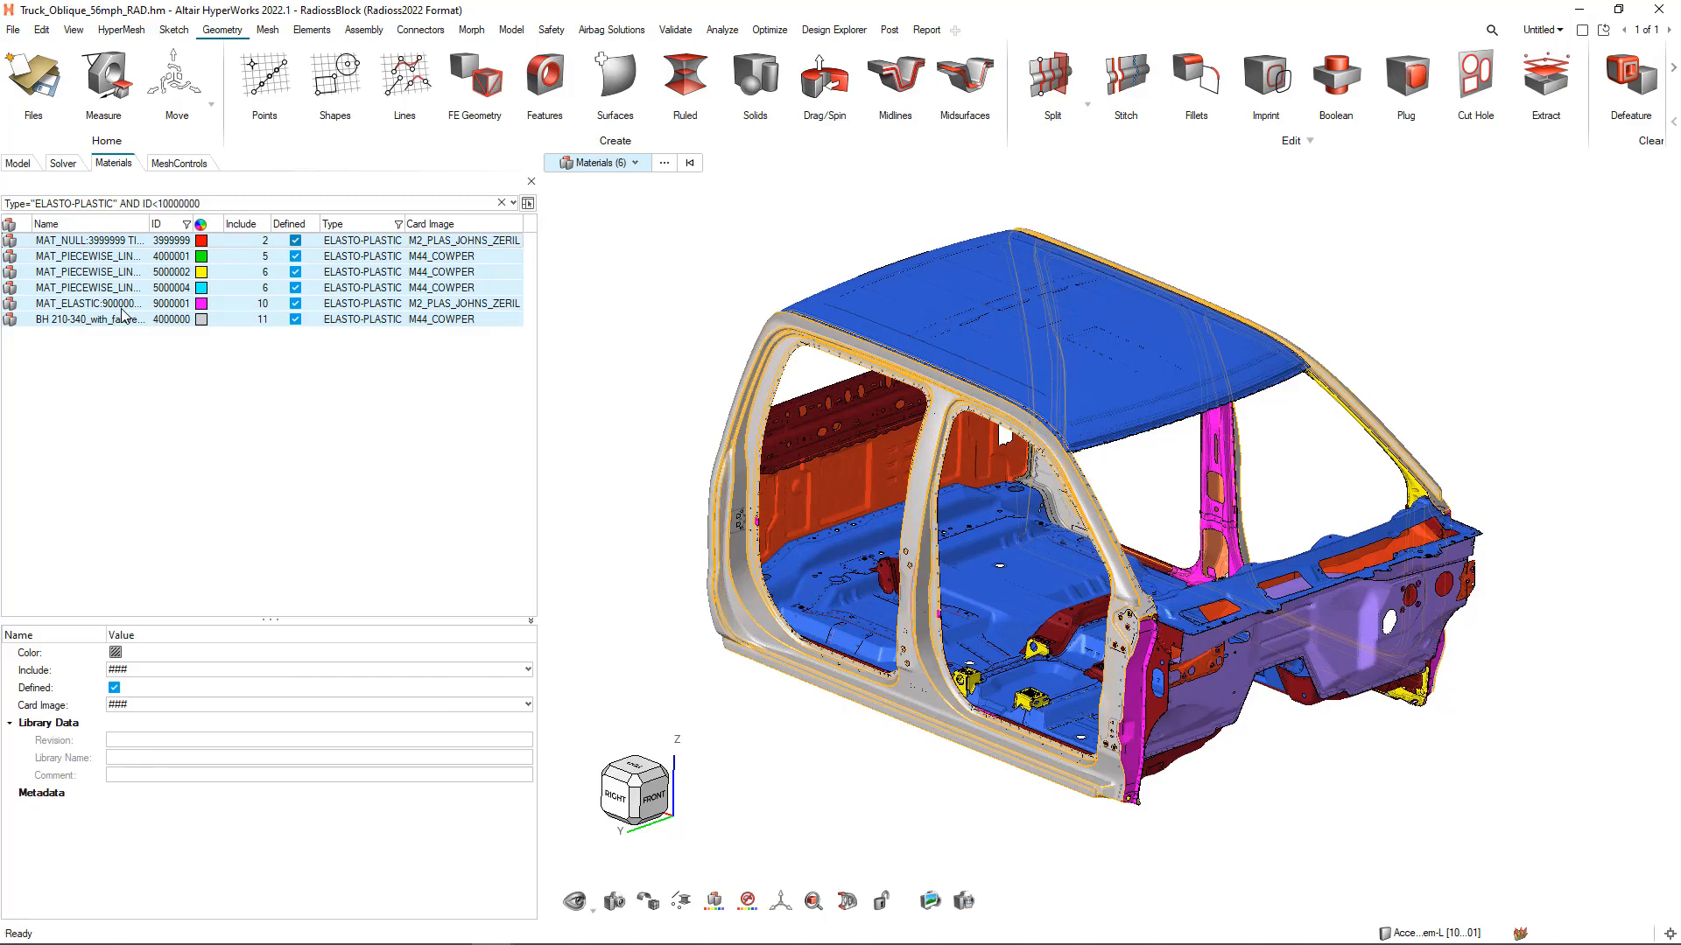
right_click(122, 315)
click(171, 422)
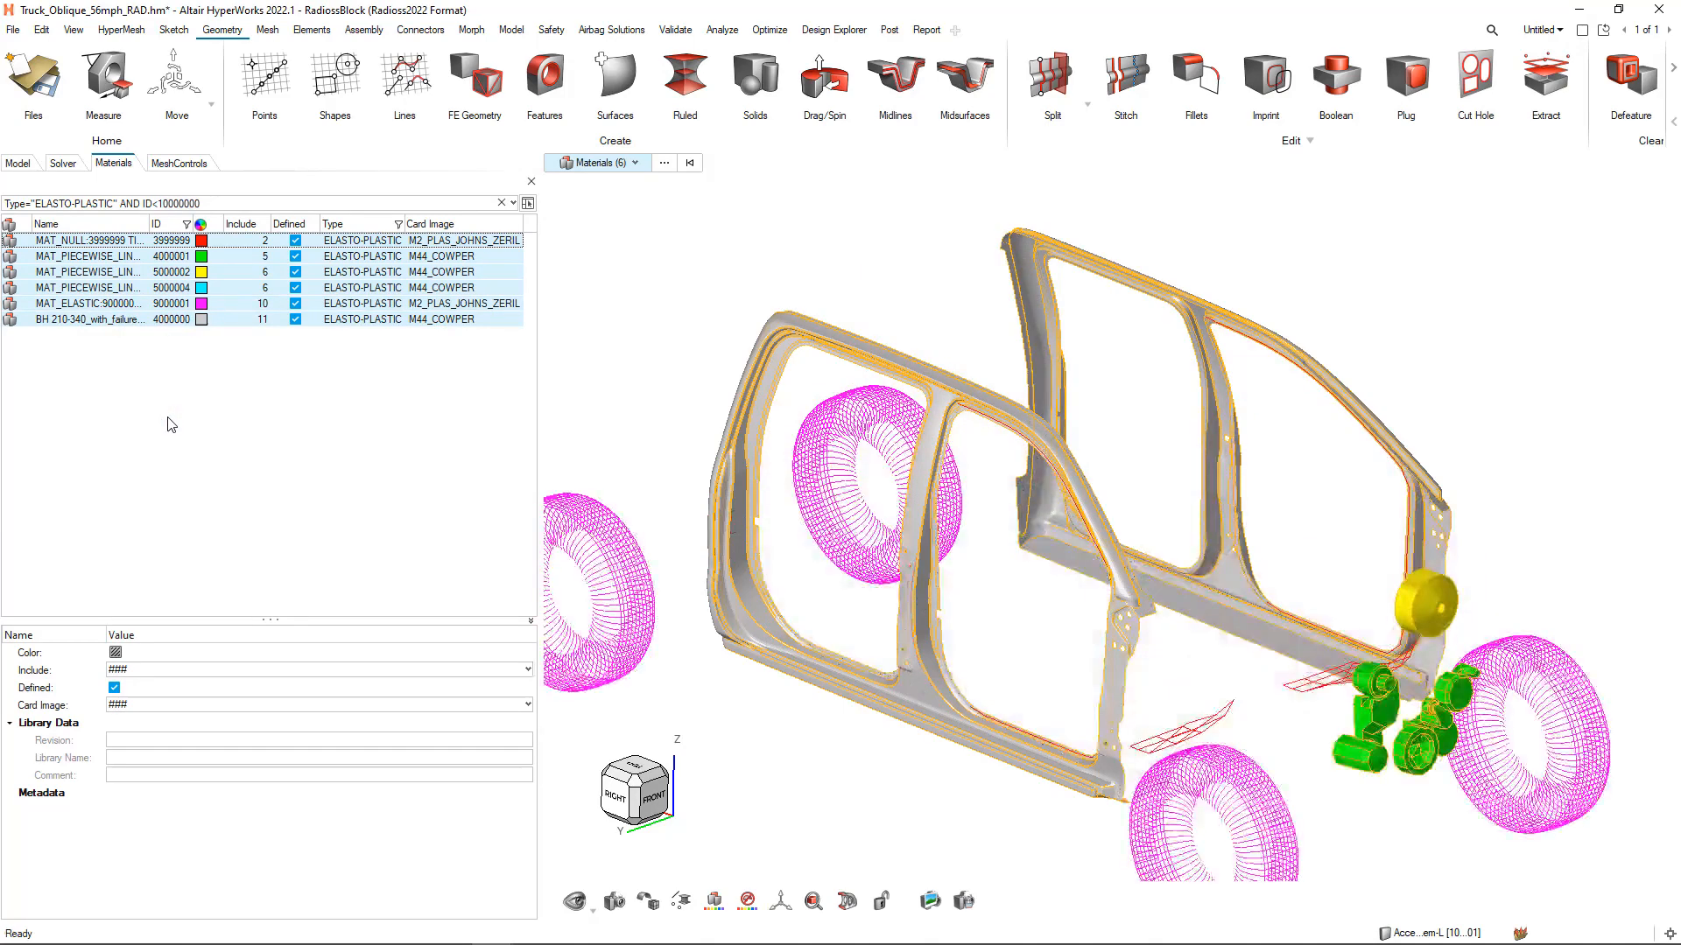
key(f)
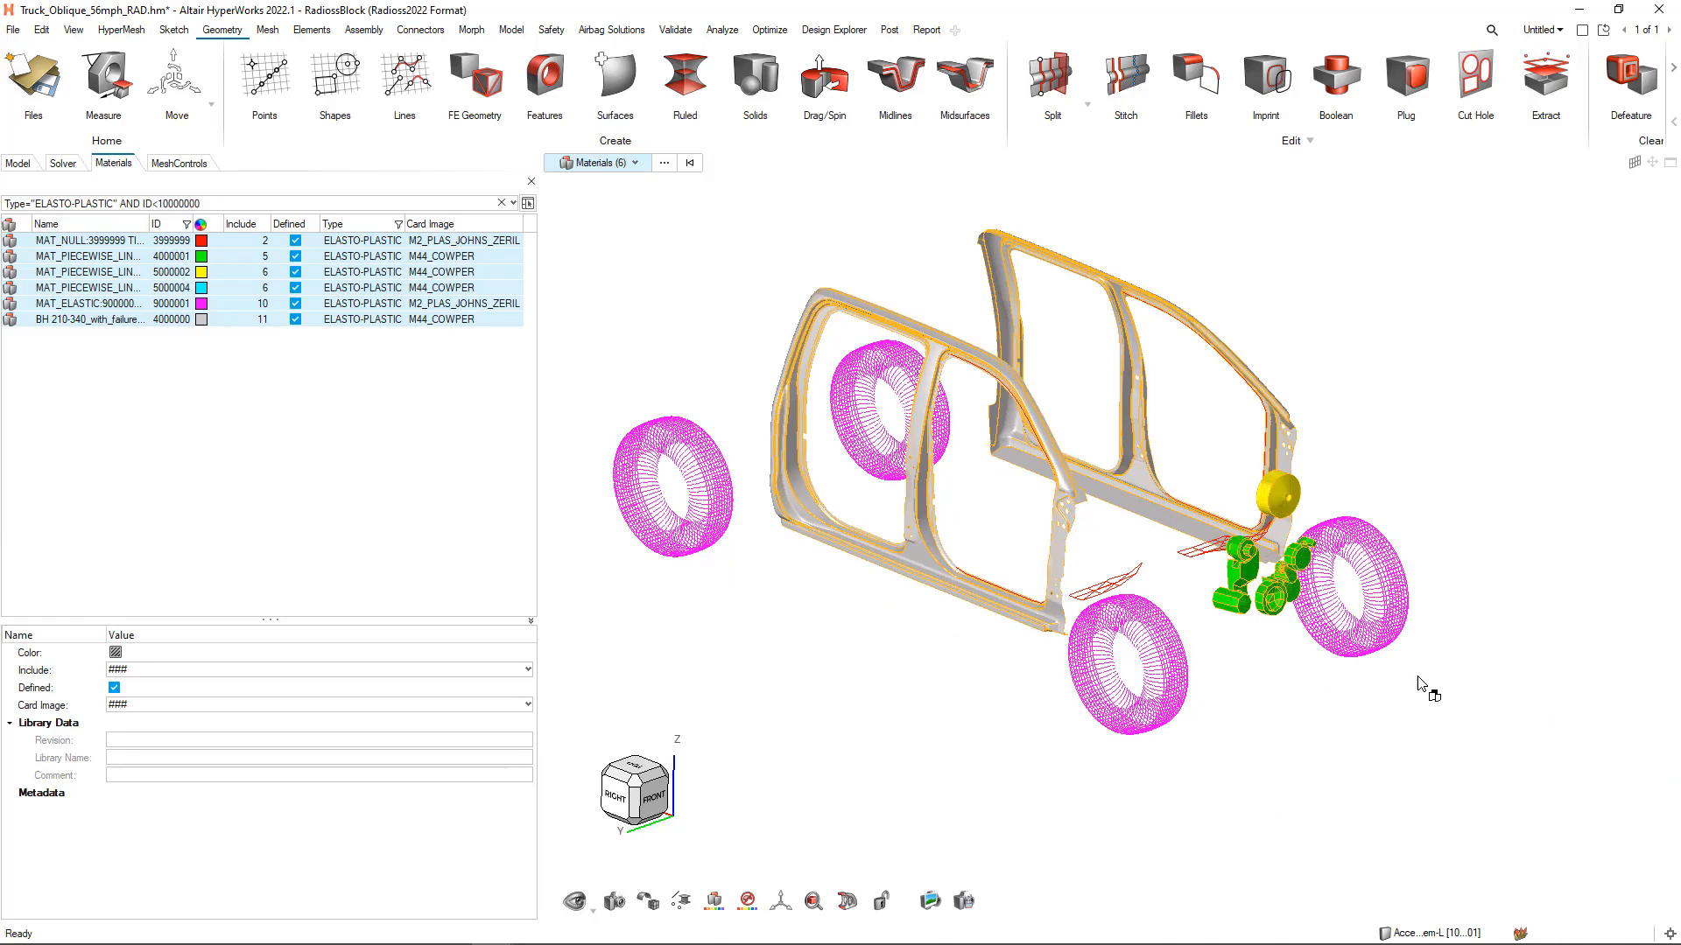
Replace the materials list with the full list of components and restore the saved Cabin view
right_click(170, 445)
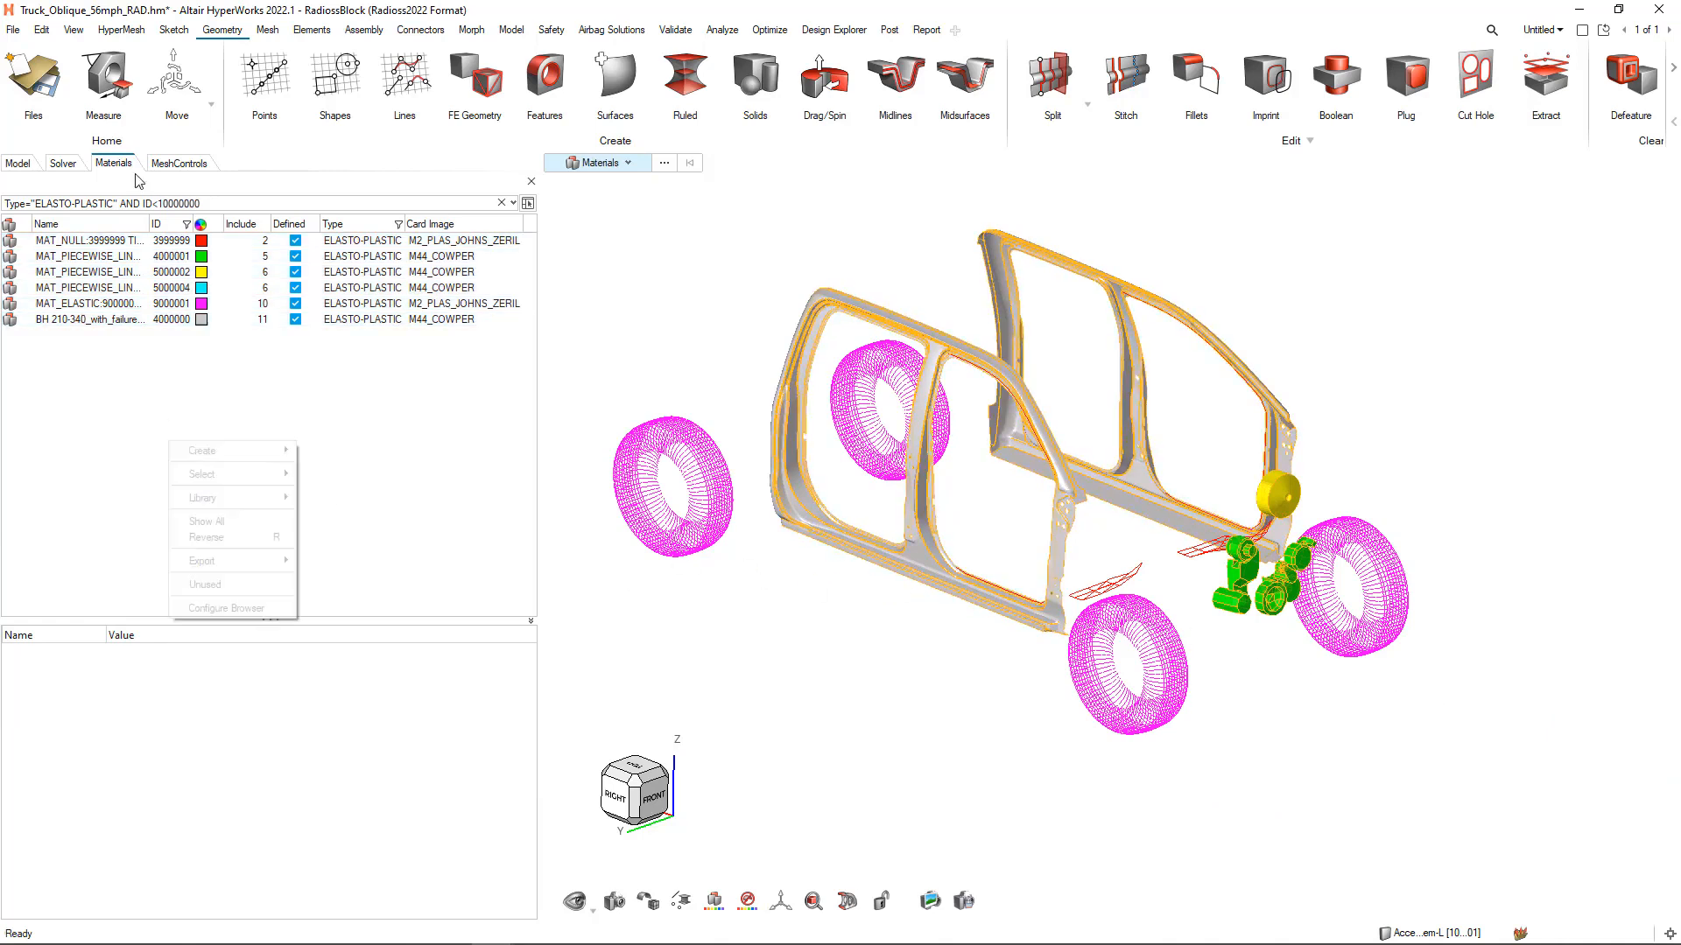
click(531, 182)
click(18, 164)
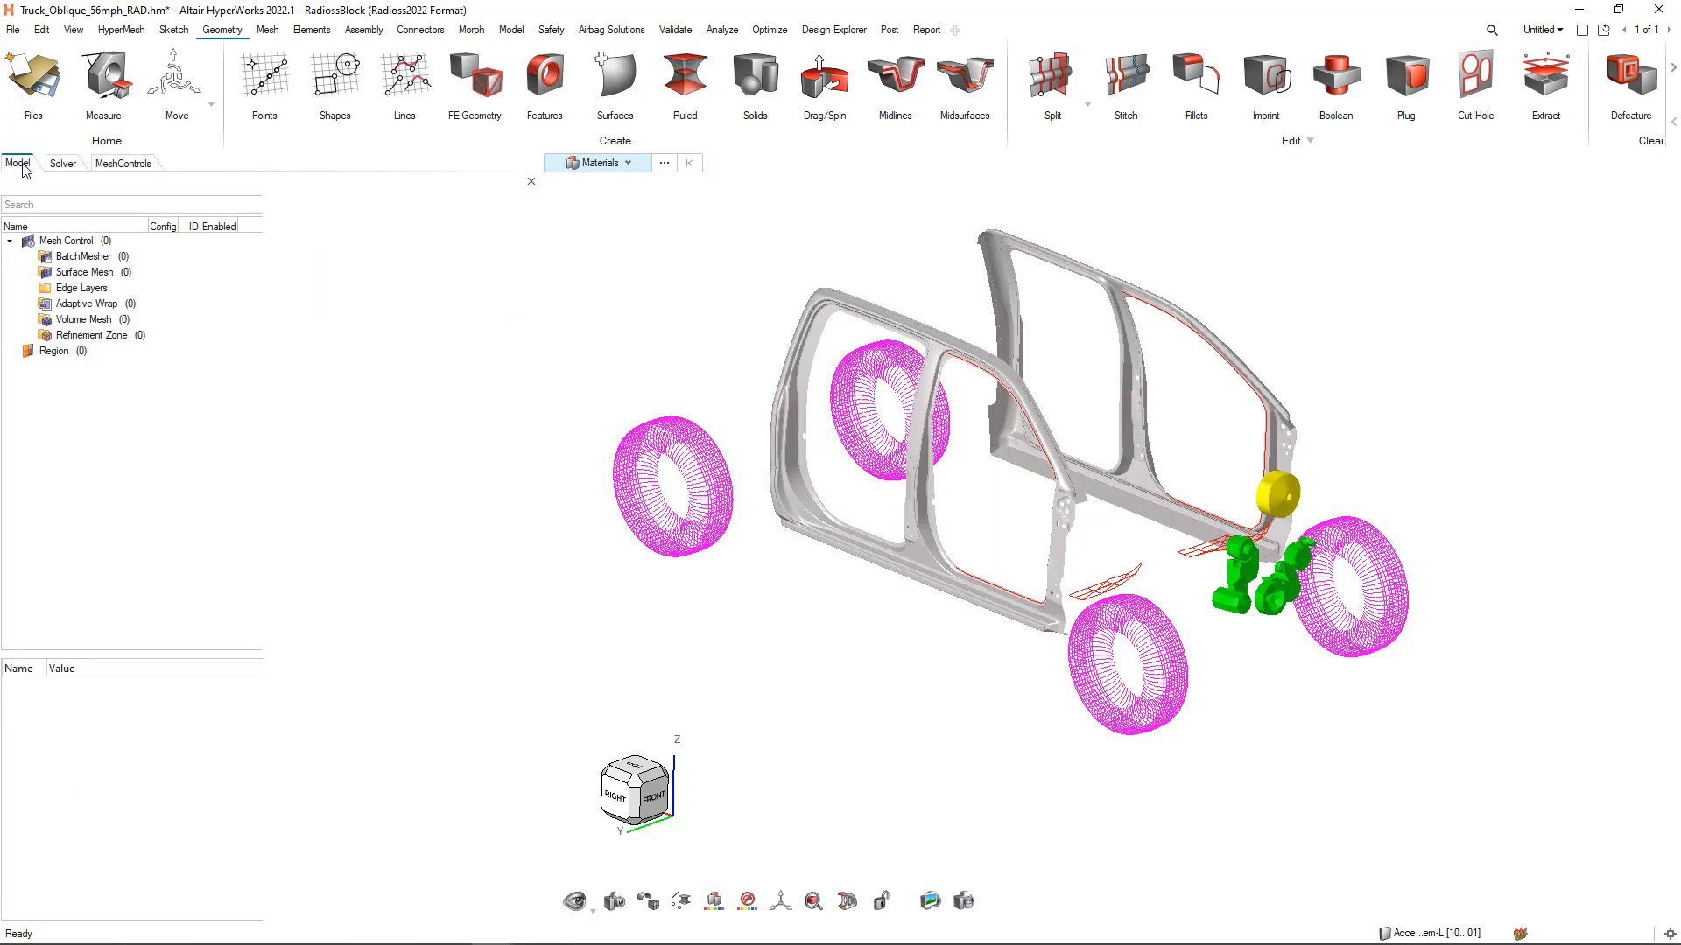
click(67, 256)
double_click(76, 259)
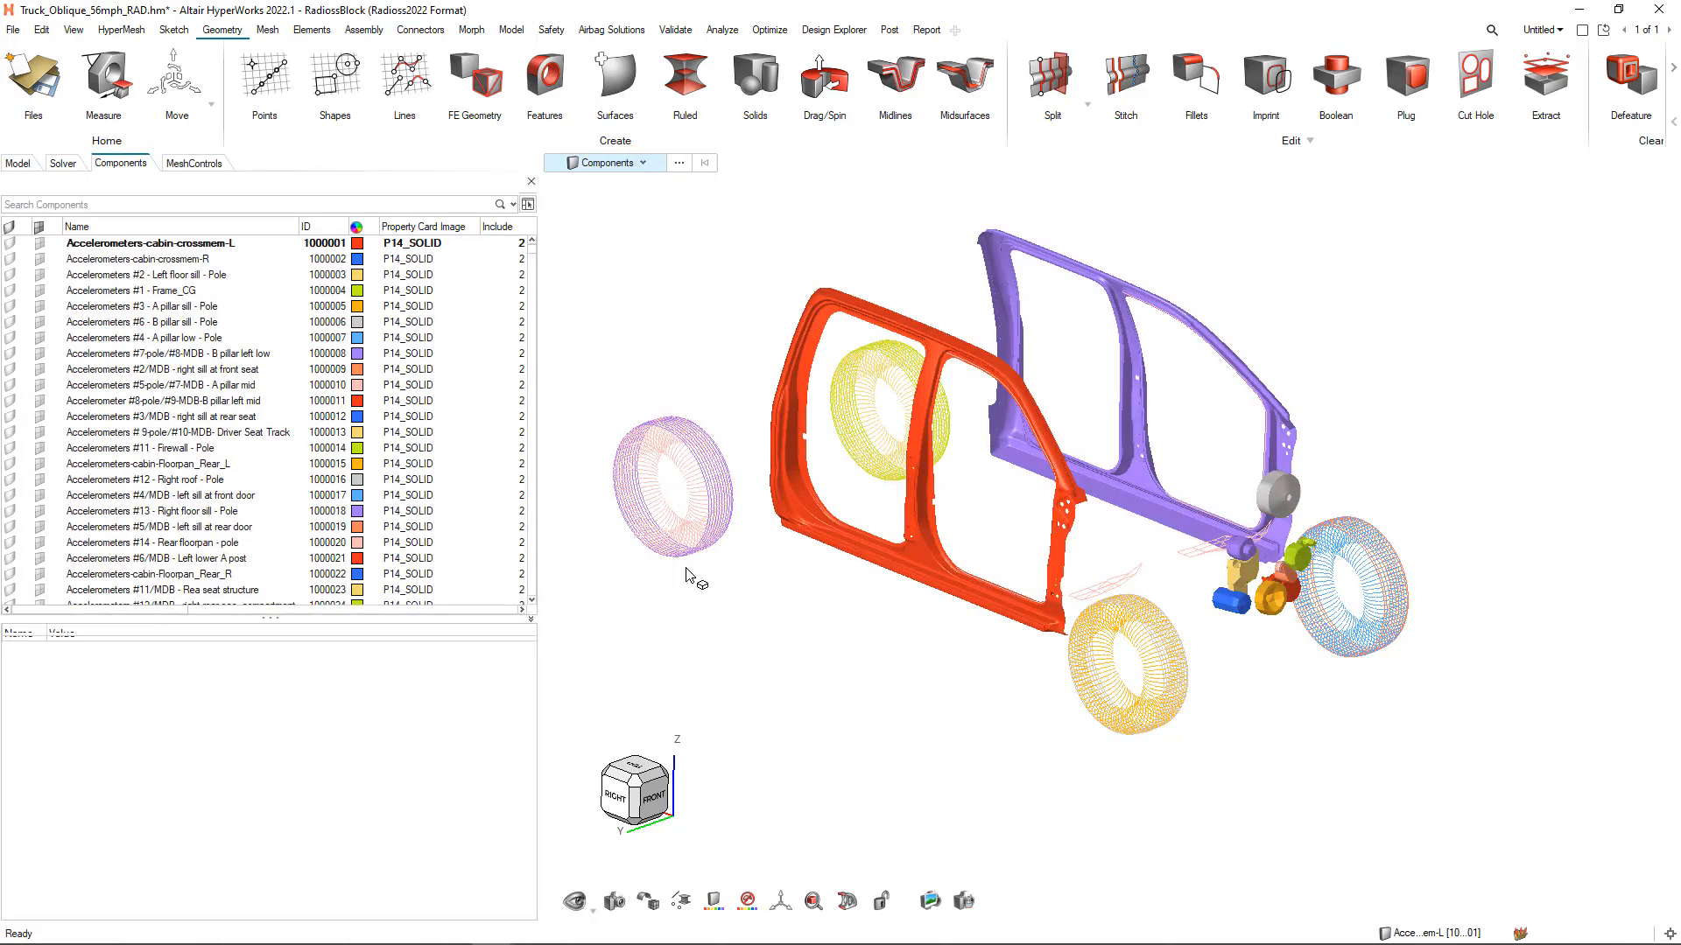
click(614, 902)
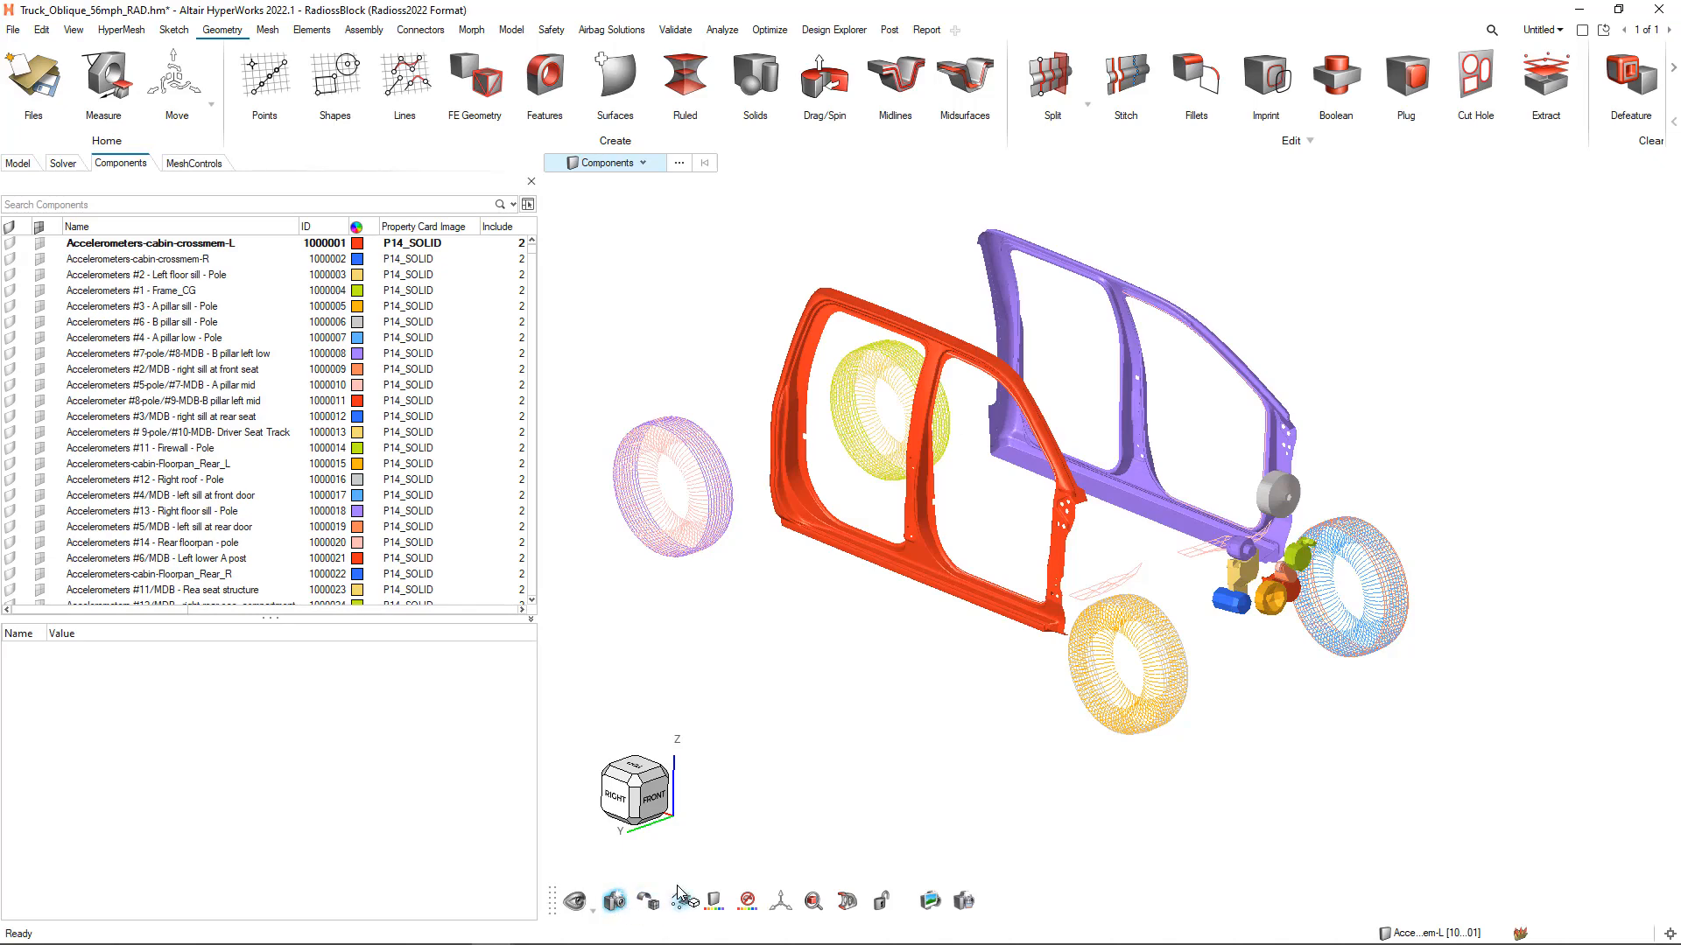
click(684, 803)
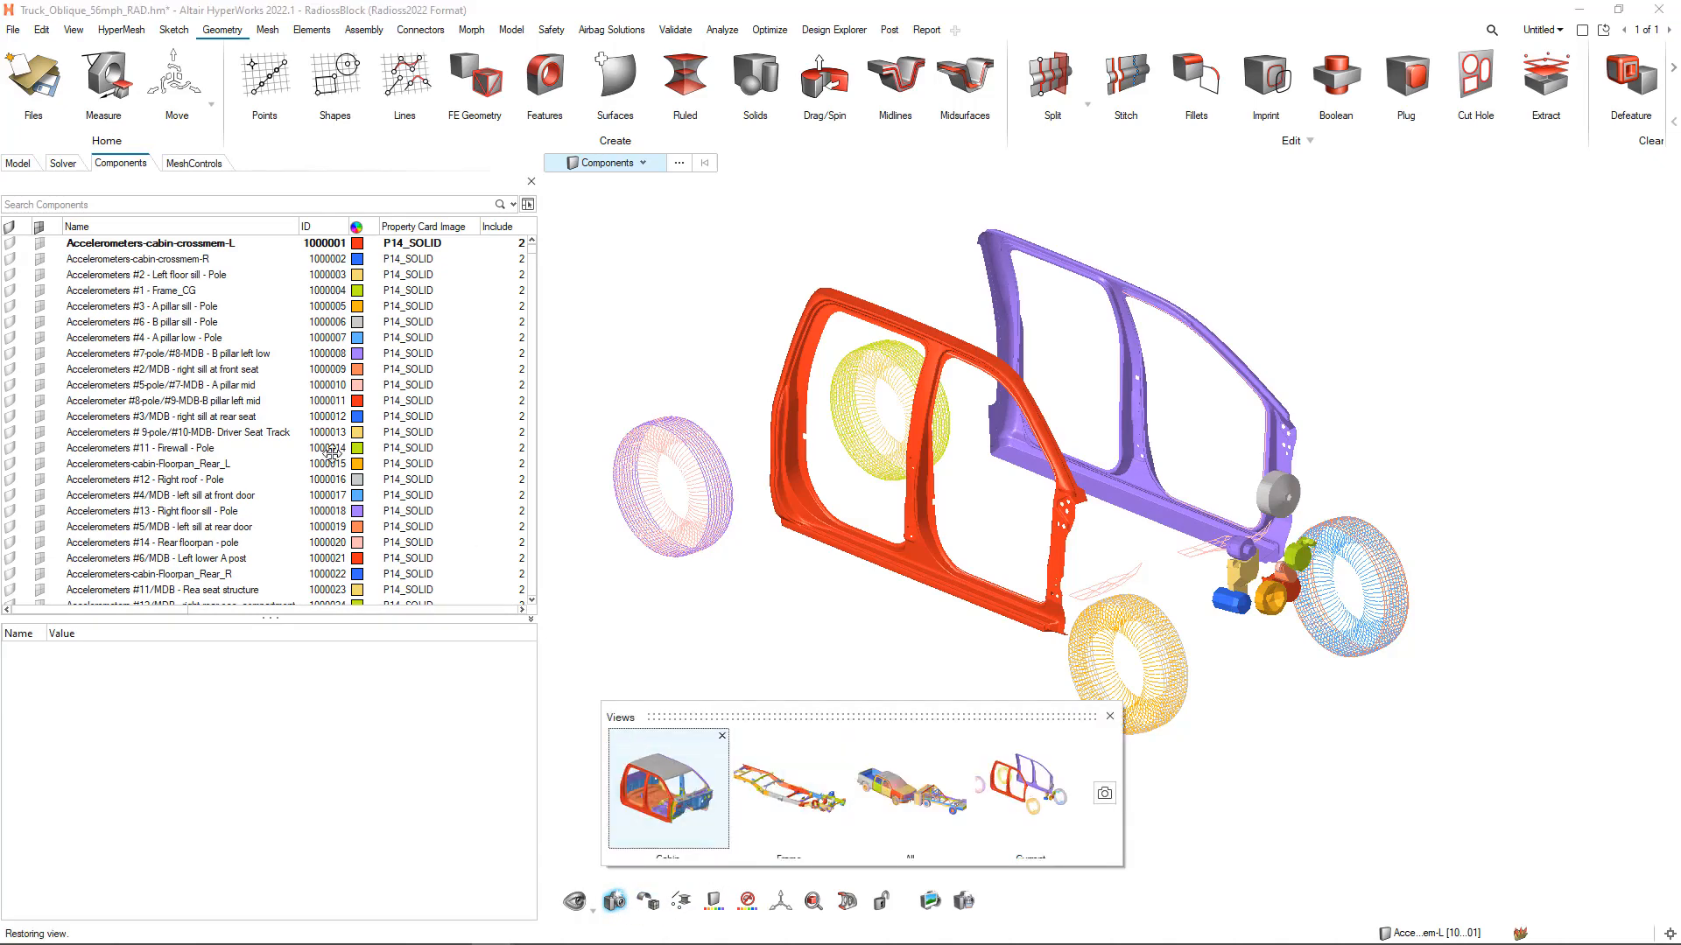
Filter the components list to entries whose Name contains Rear
click(50, 207)
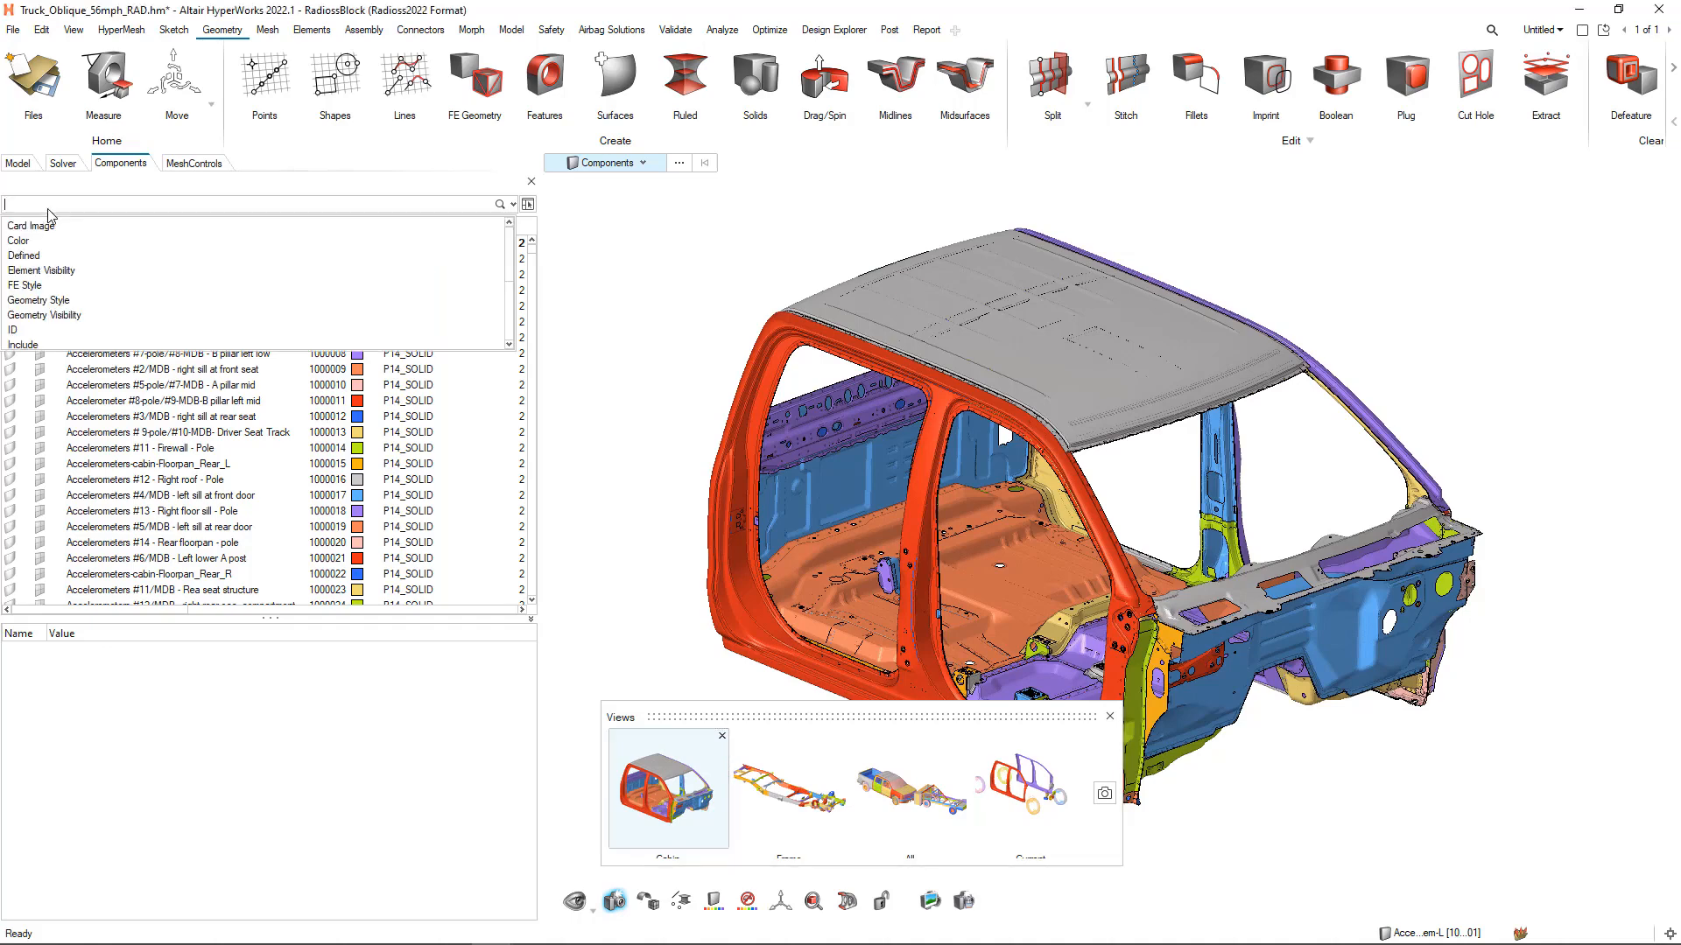
scroll(55, 236, down, 3)
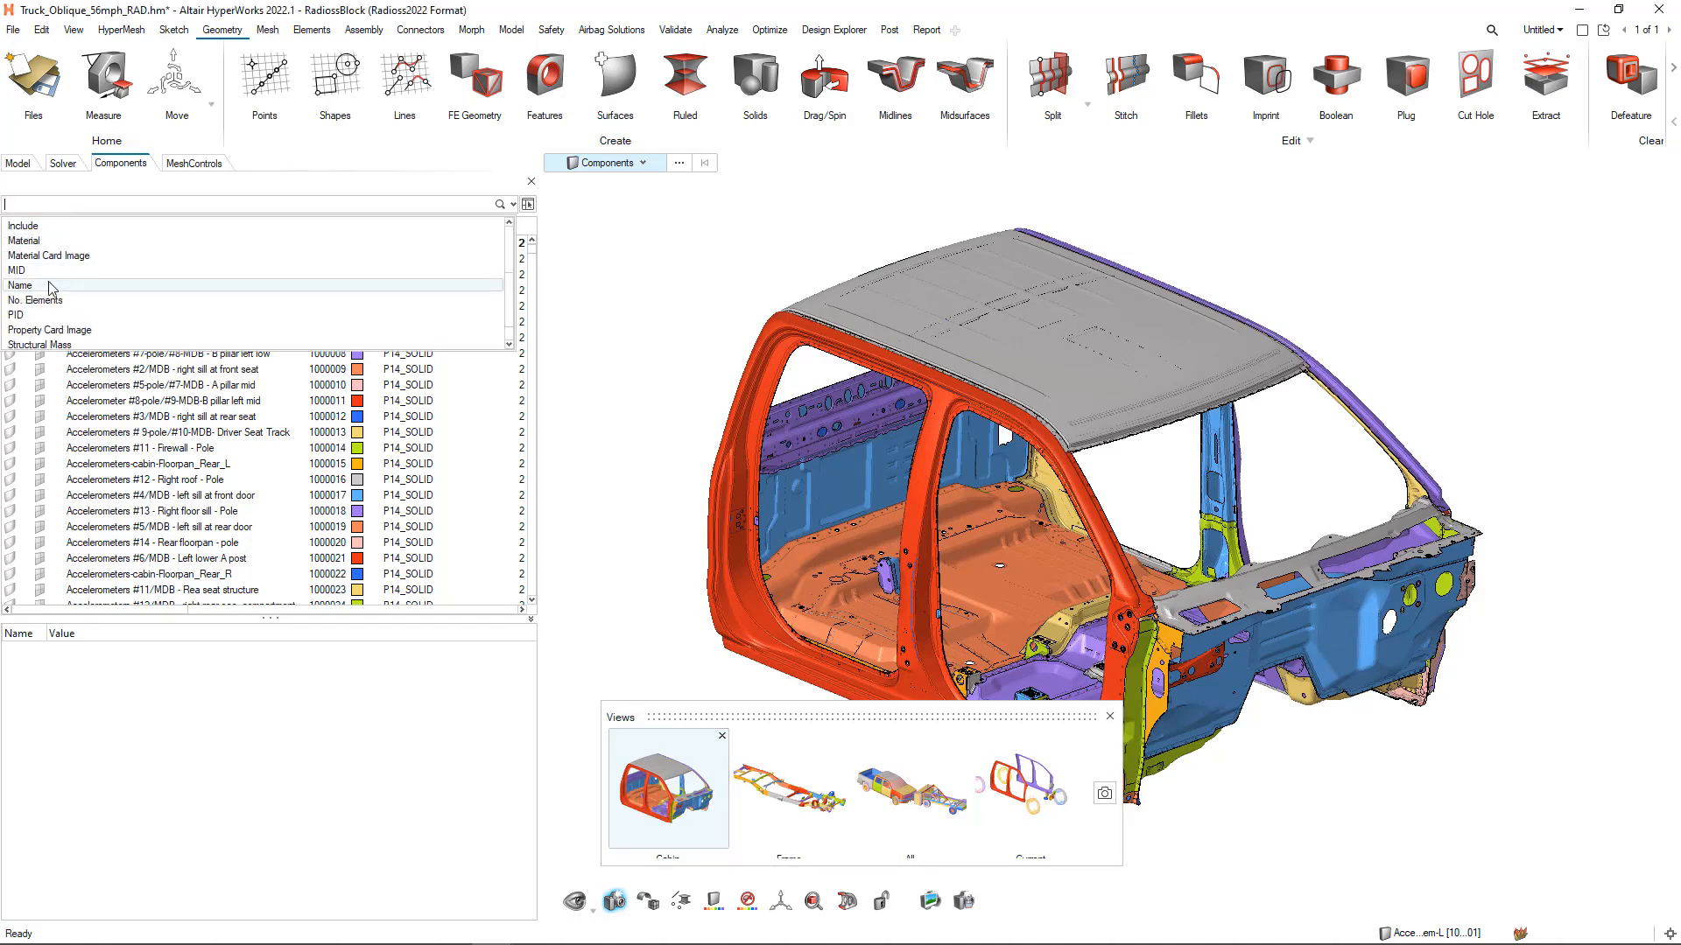
click(44, 286)
click(44, 258)
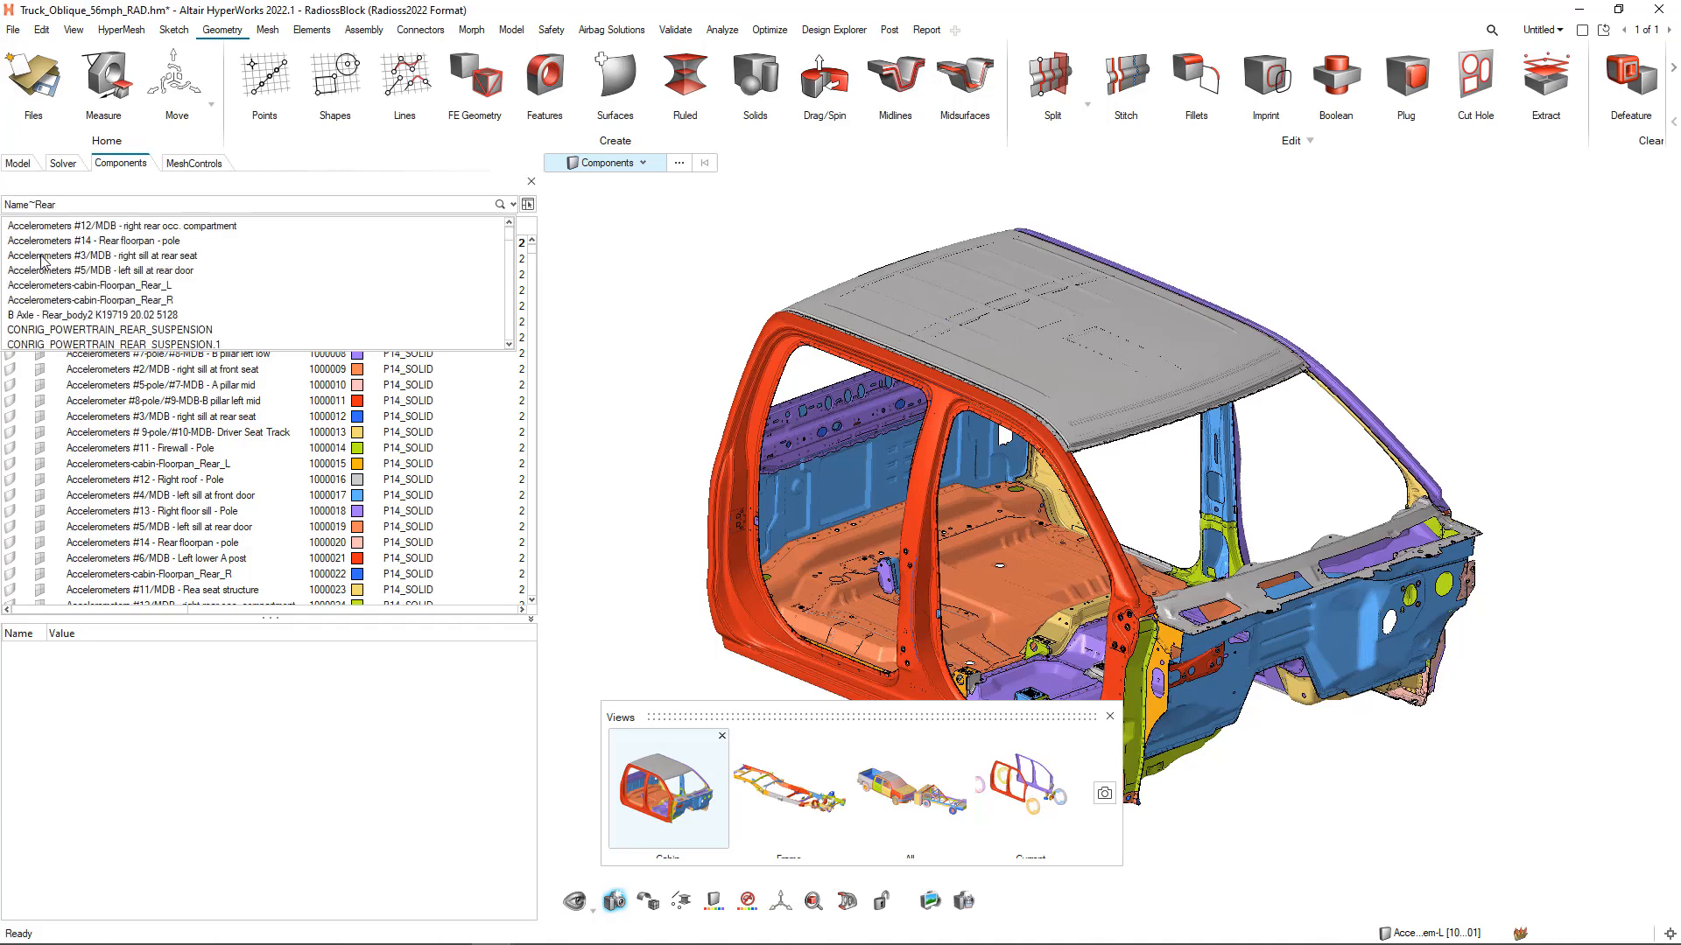
key(Return)
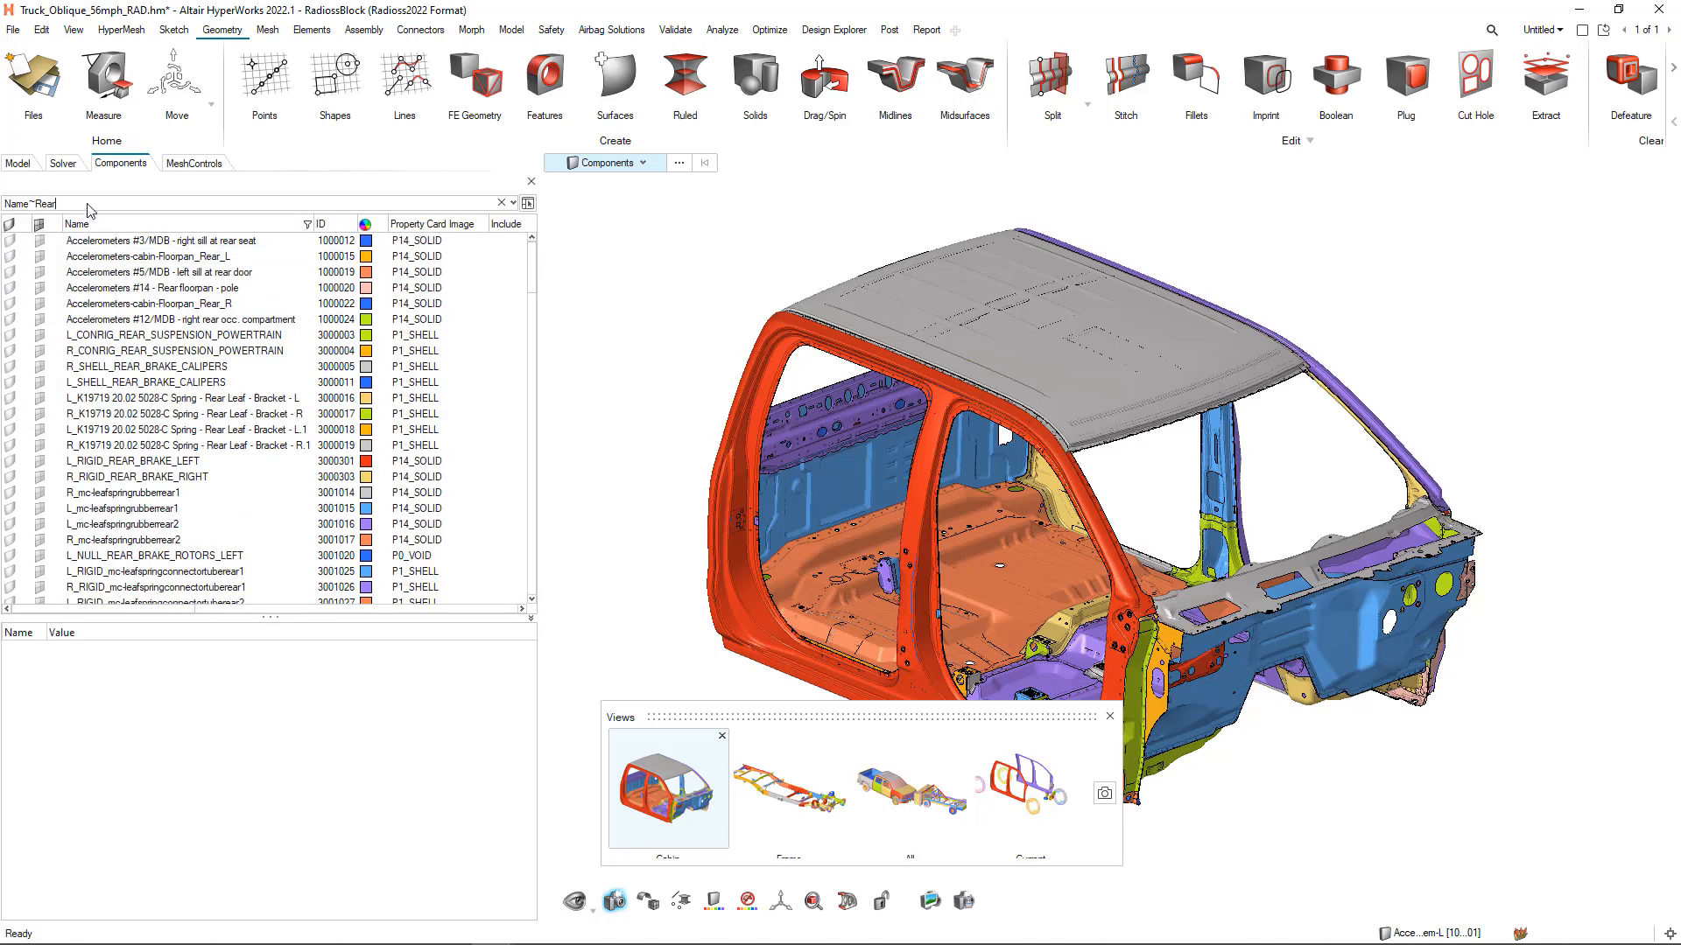
Extend the component filter with an AND condition excluding Include 37
text(AND)
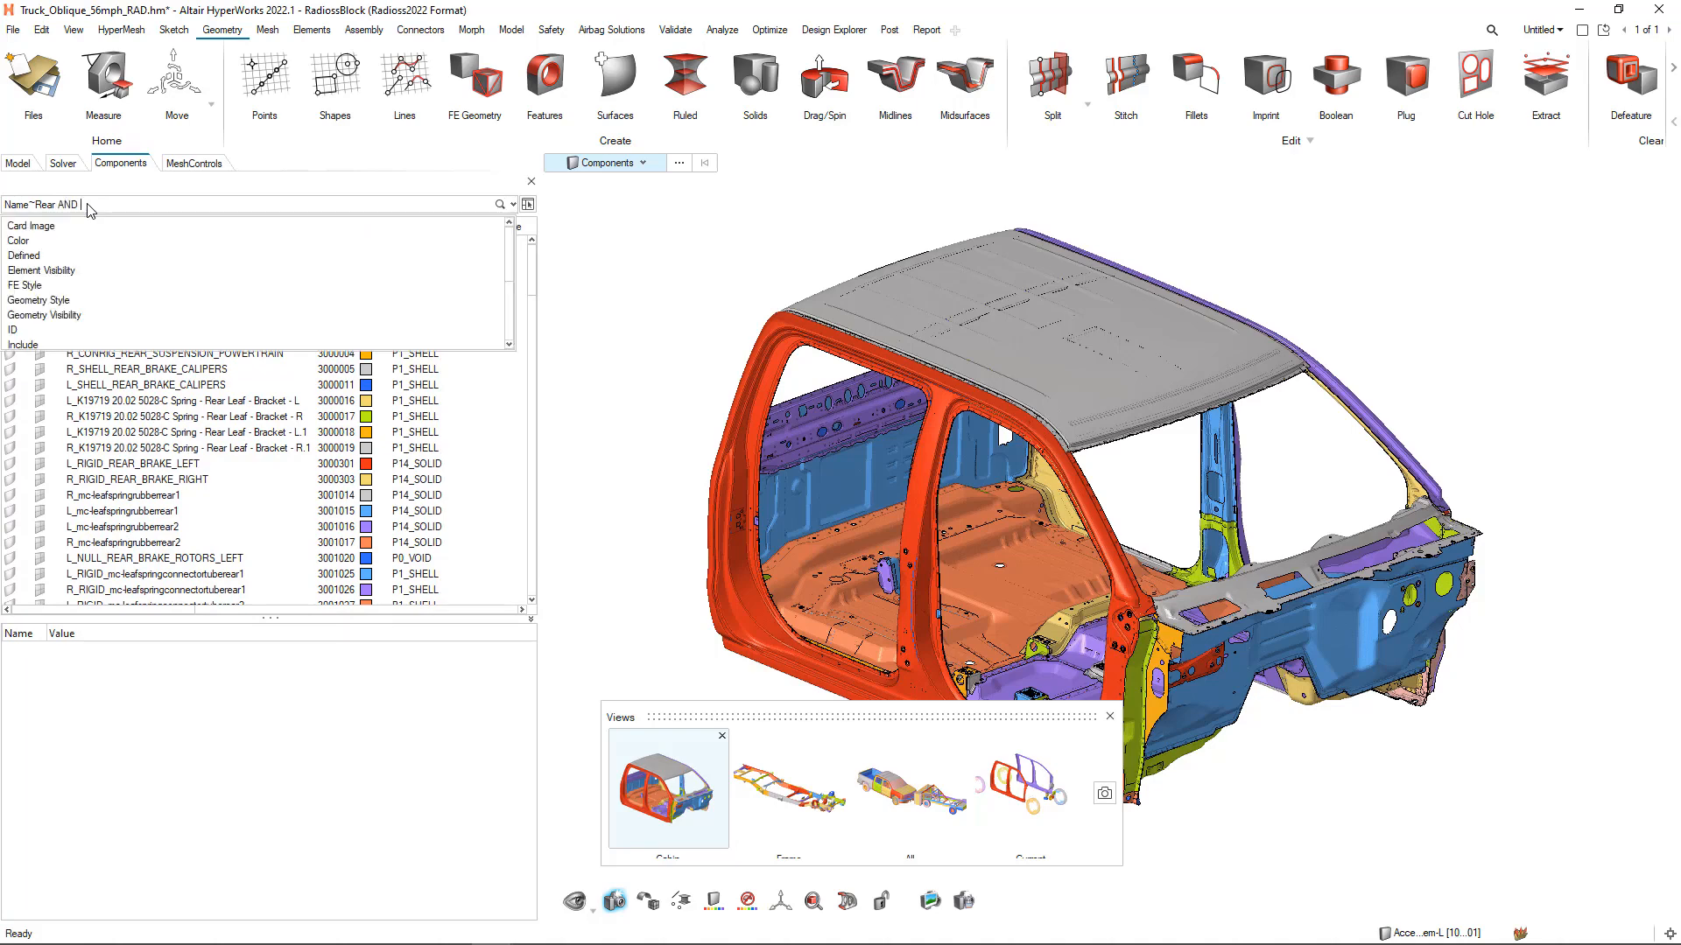
scroll(44, 295, down, 2)
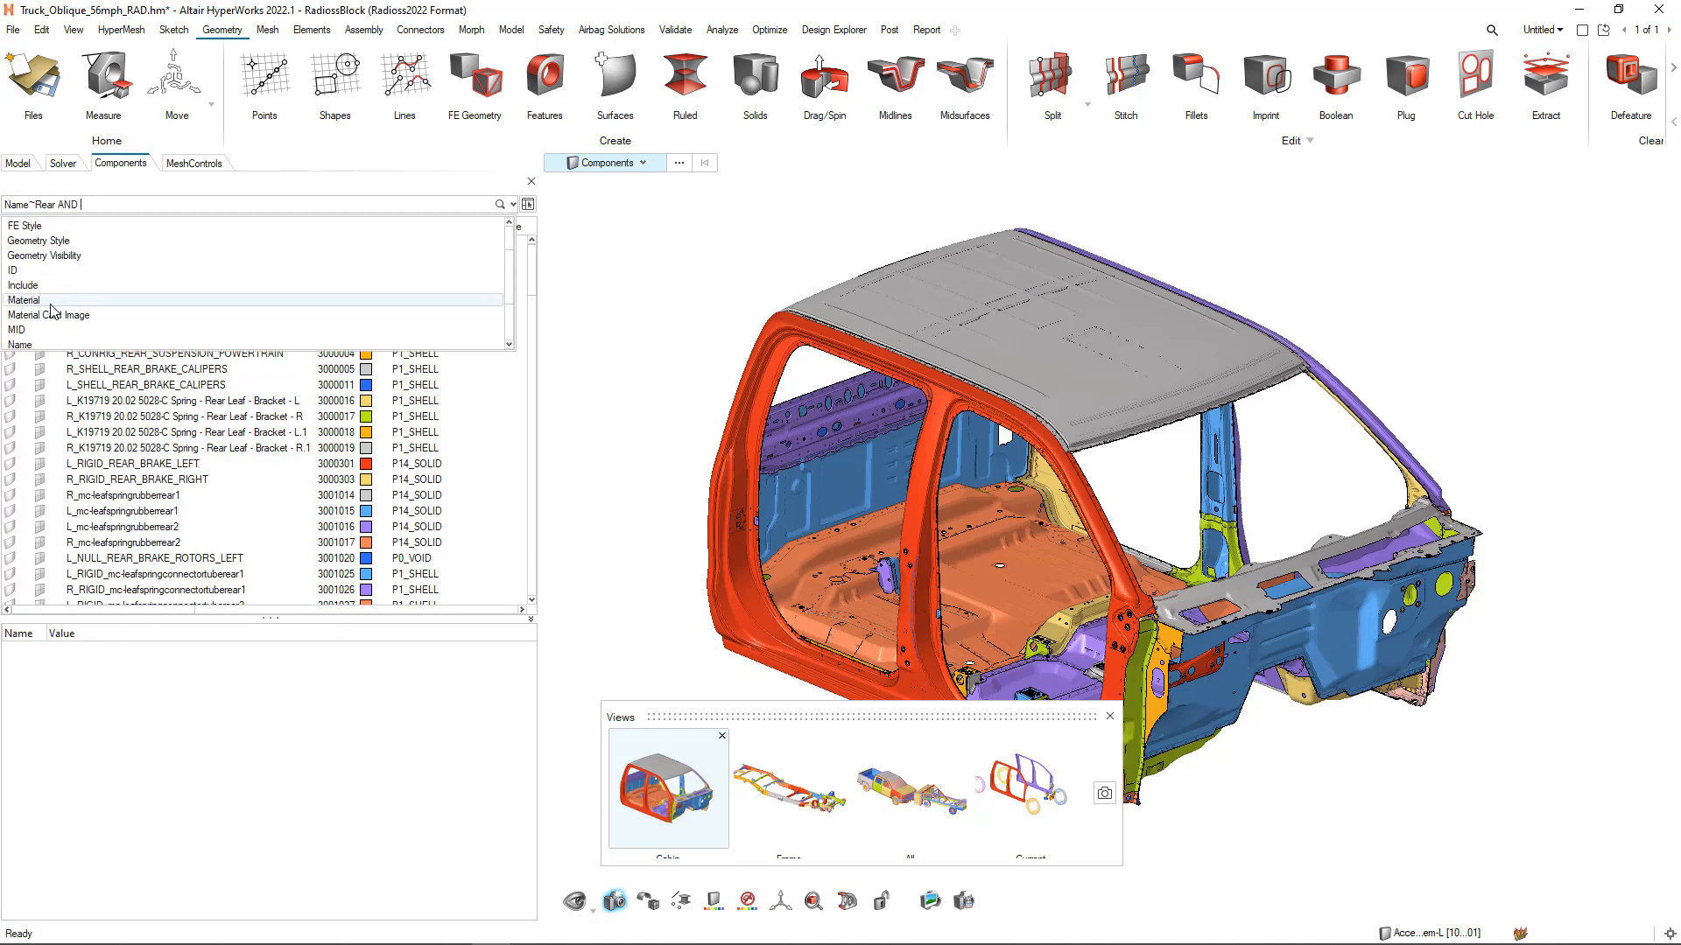
click(42, 286)
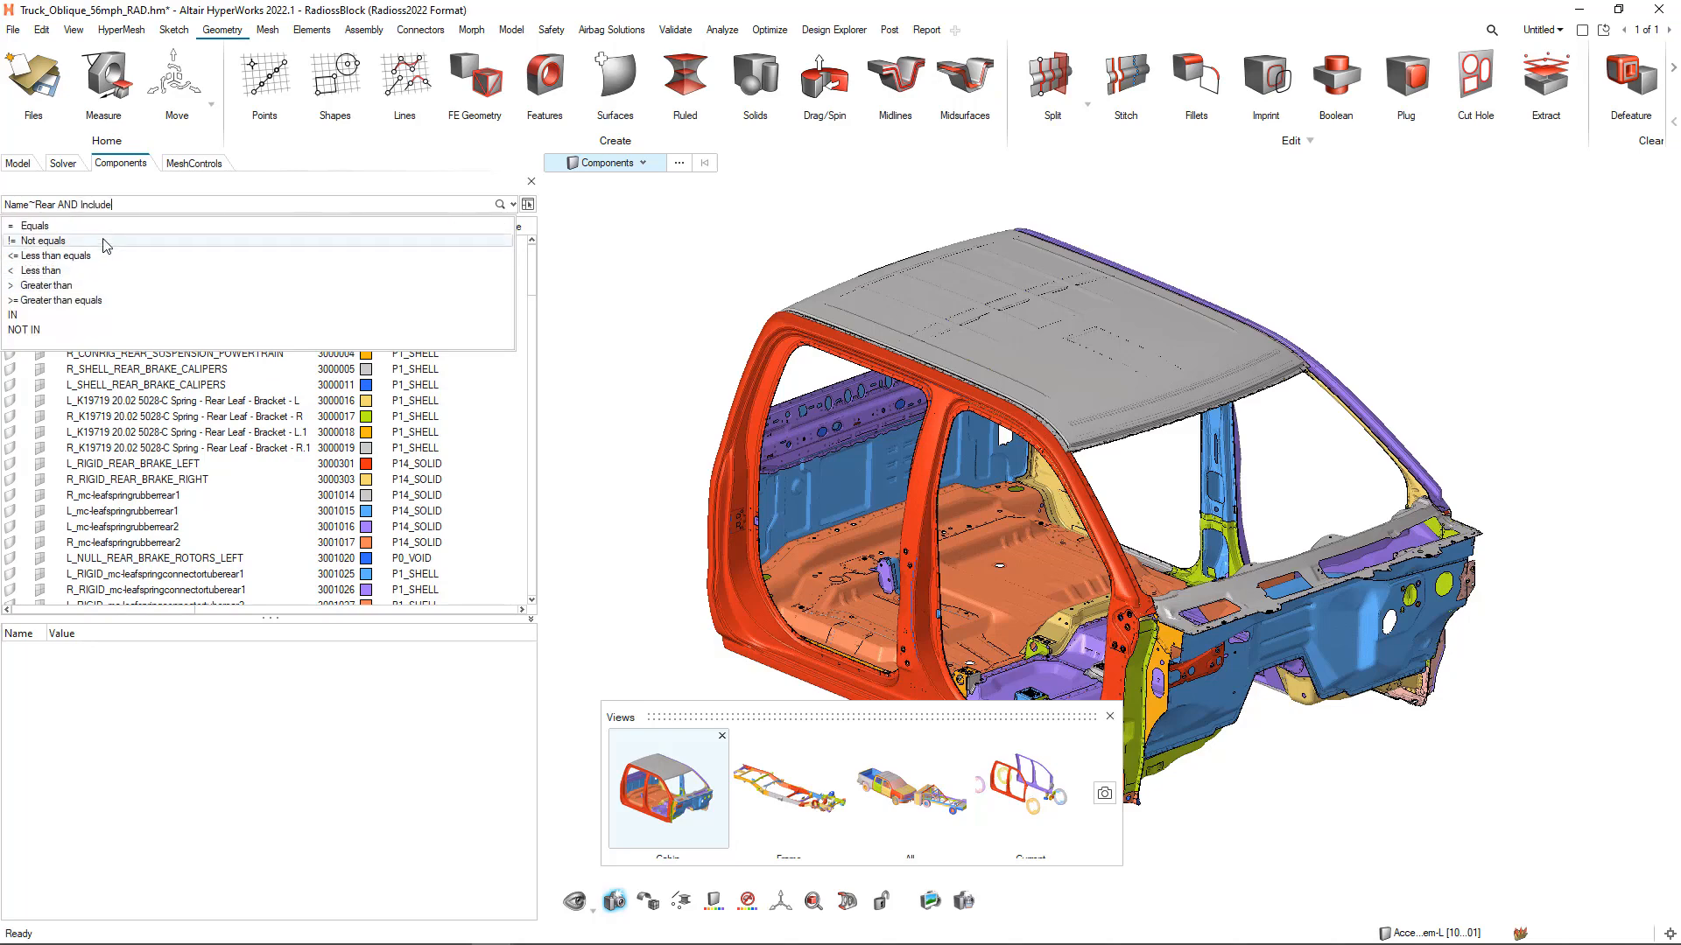
click(52, 242)
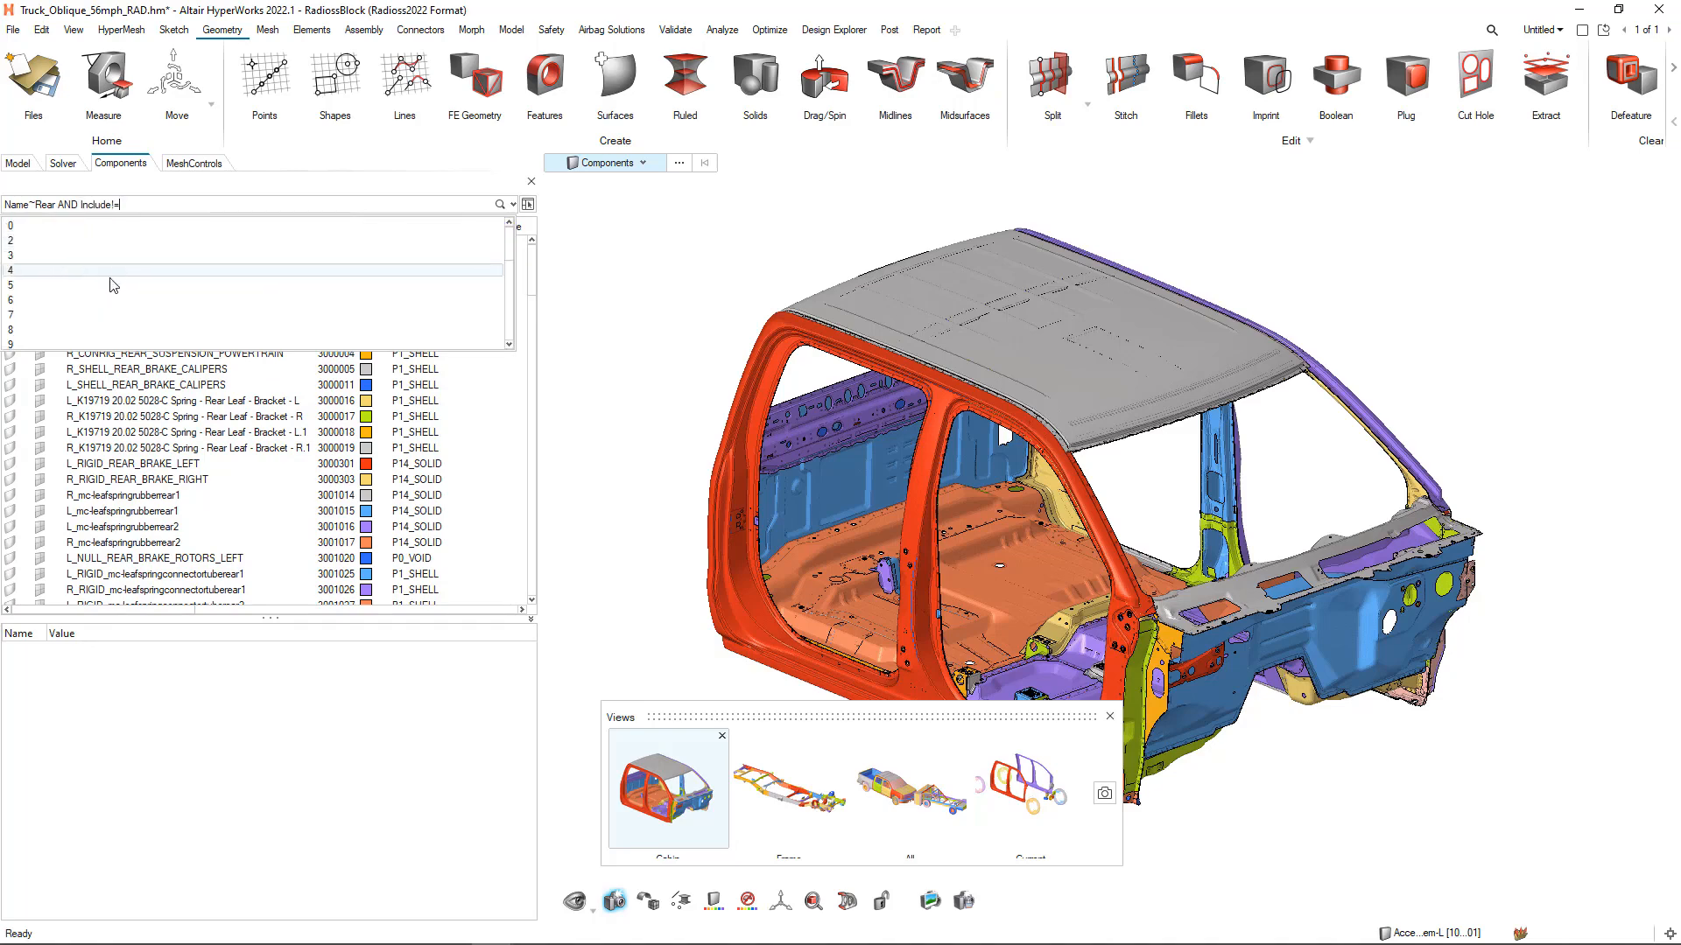
click(55, 332)
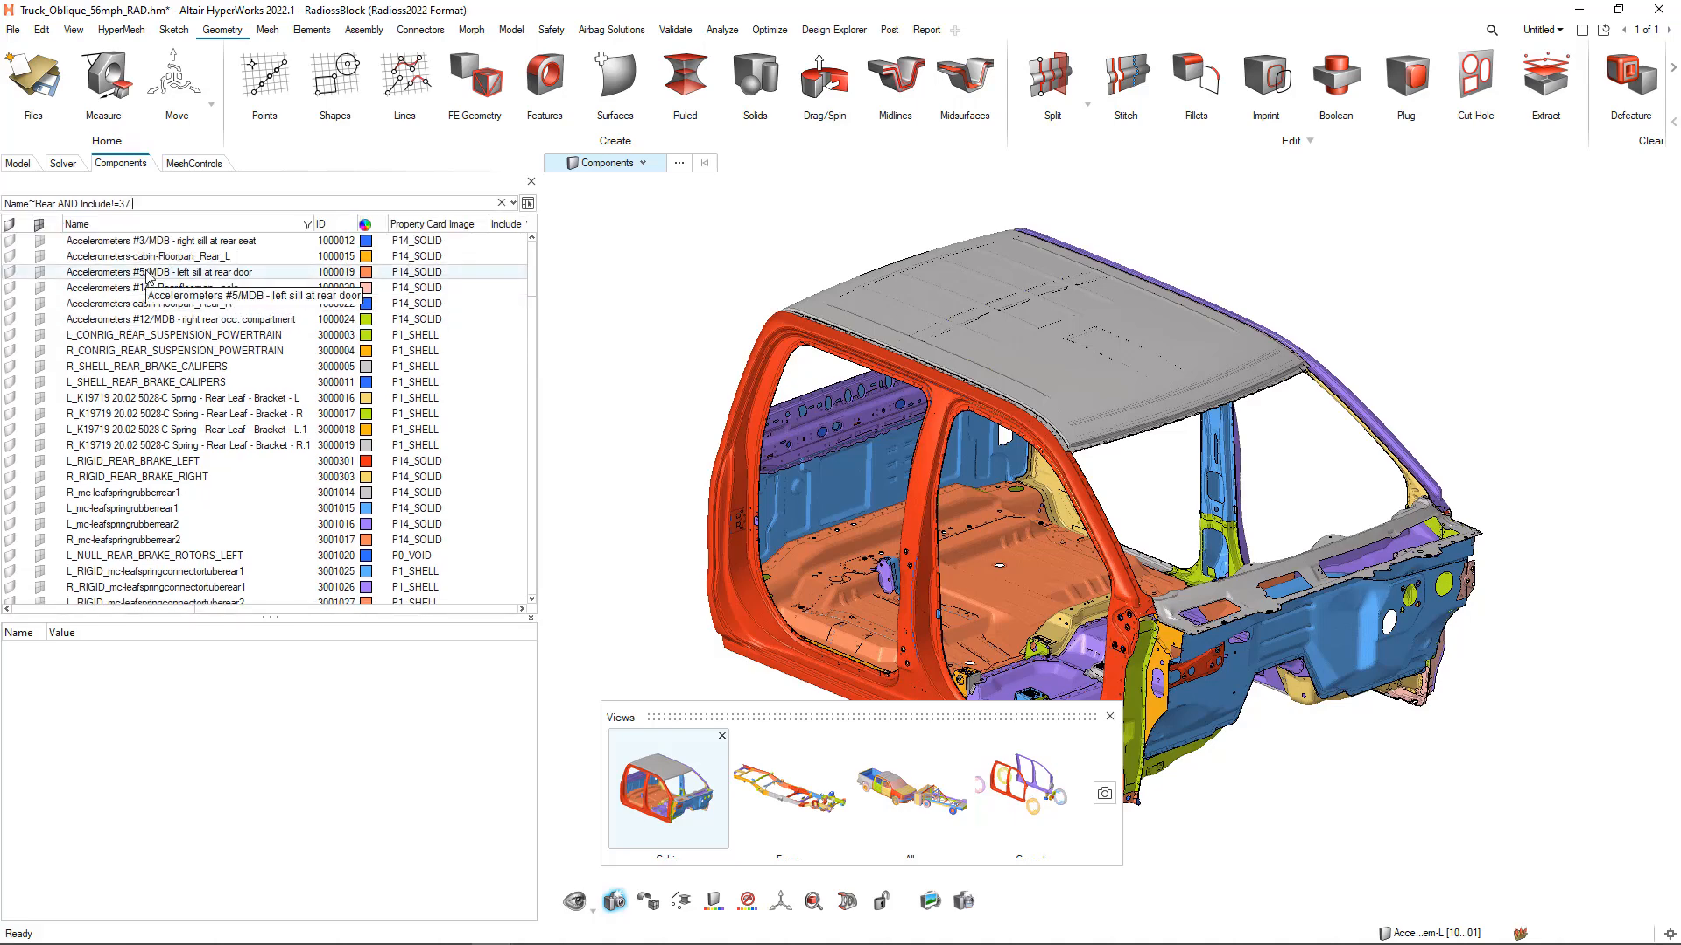
Extend the component filter with an AND condition for MID greater than 10000000
text(AND)
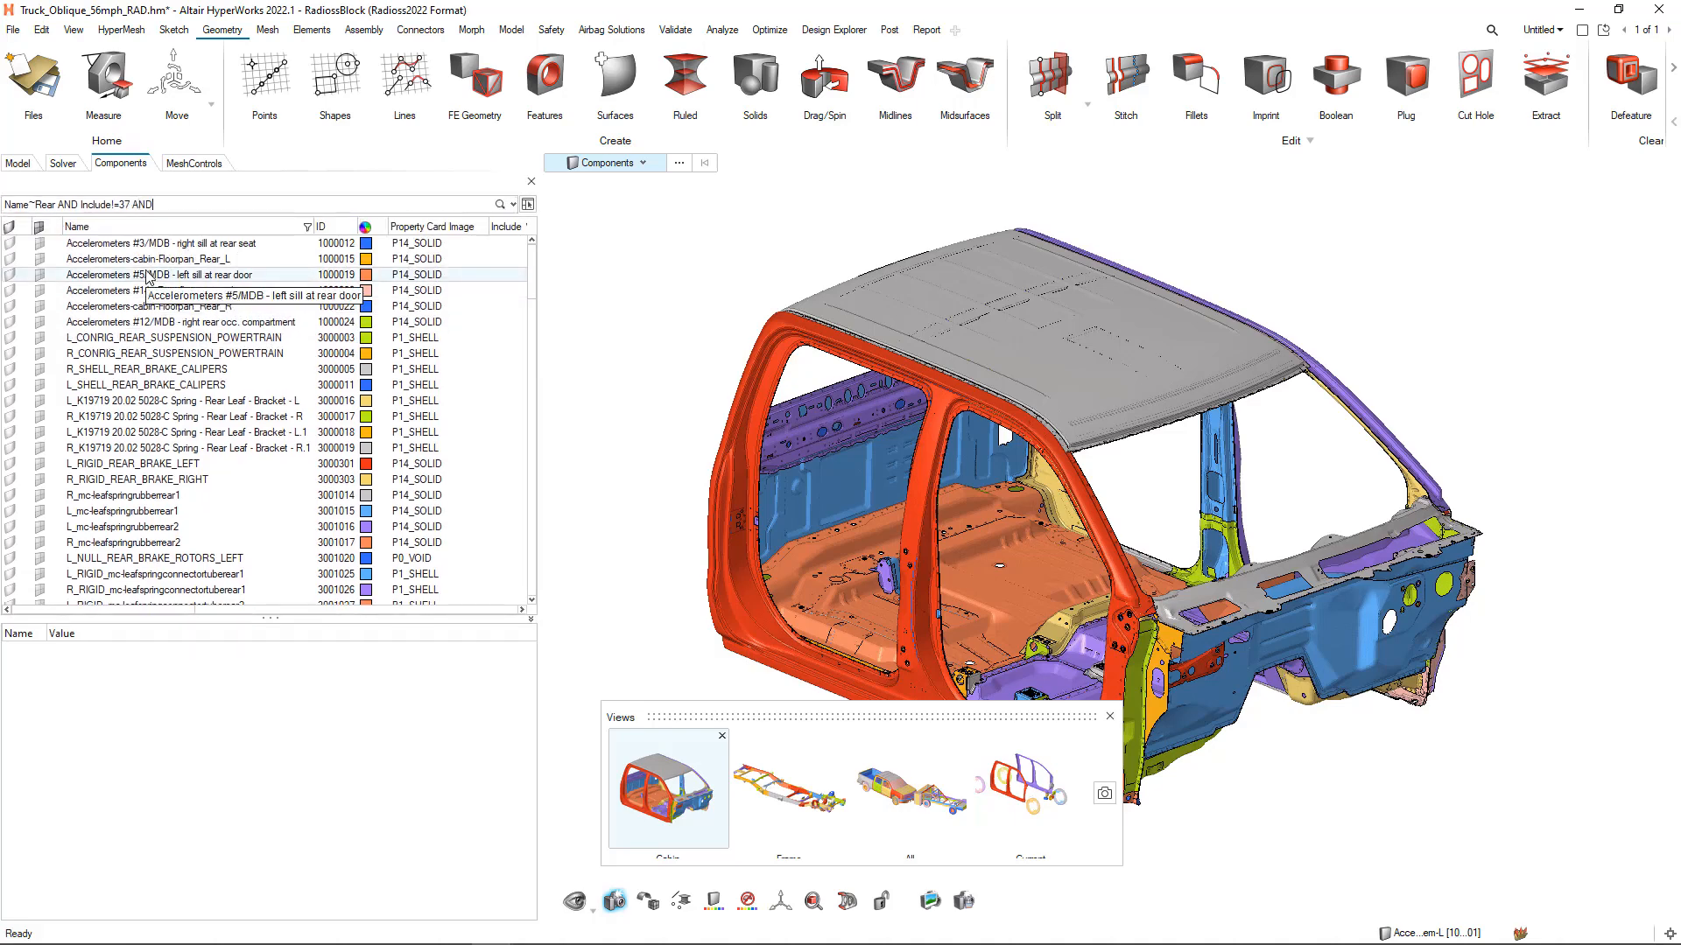
text( MID)
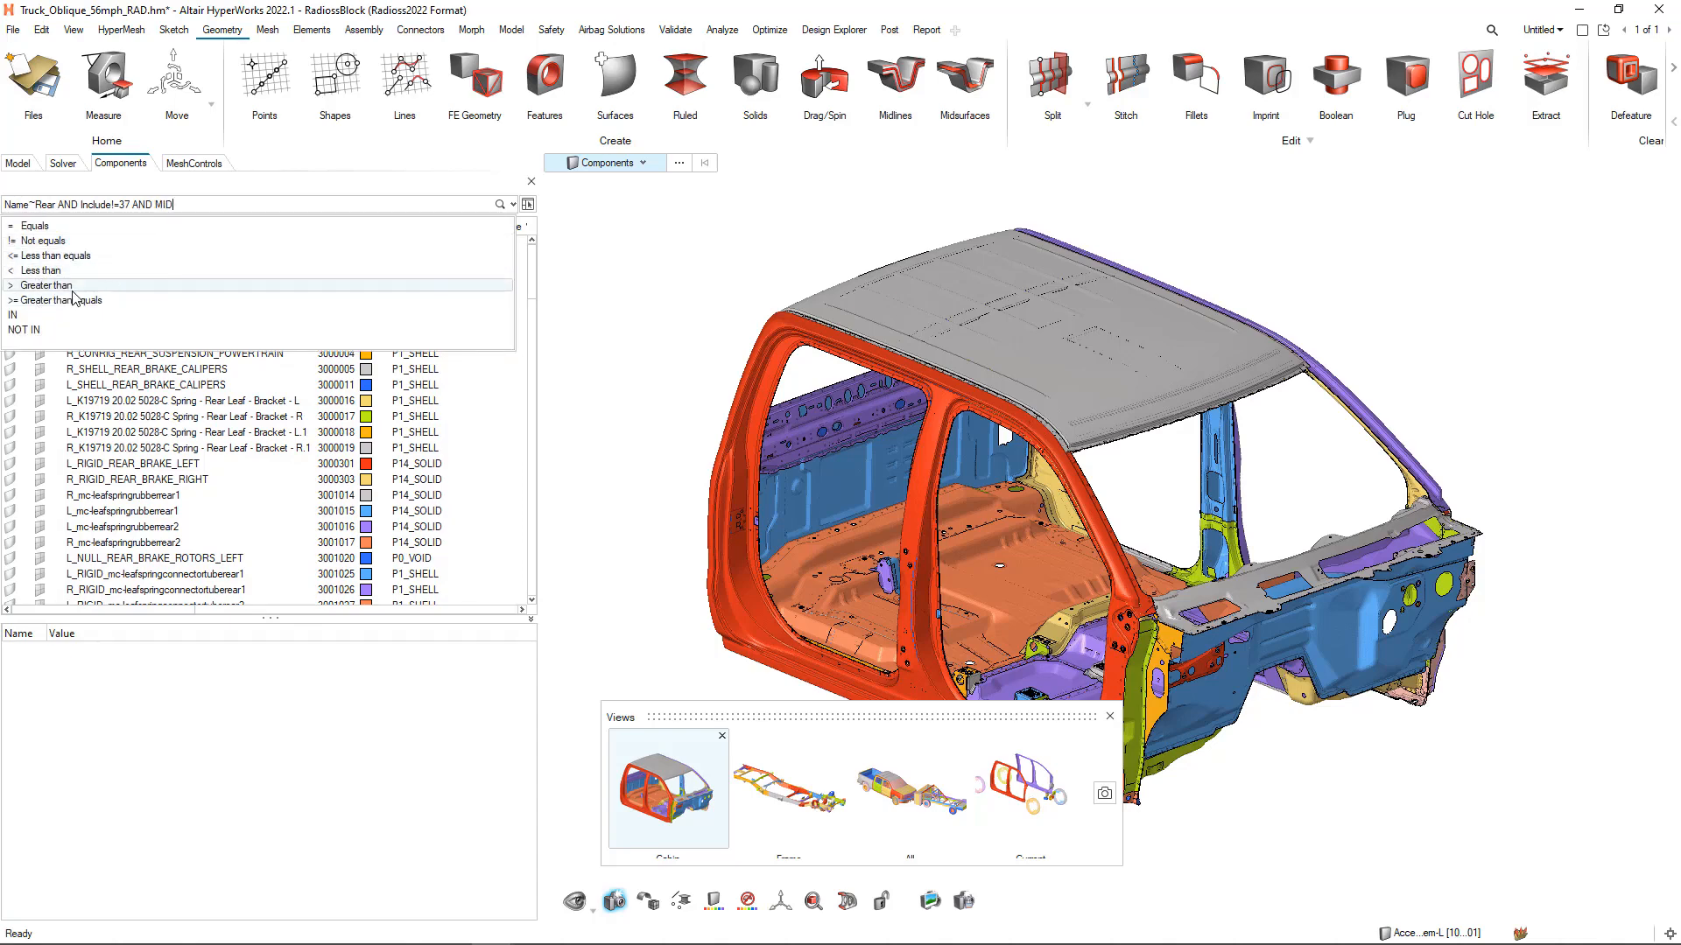
click(150, 286)
text(1)
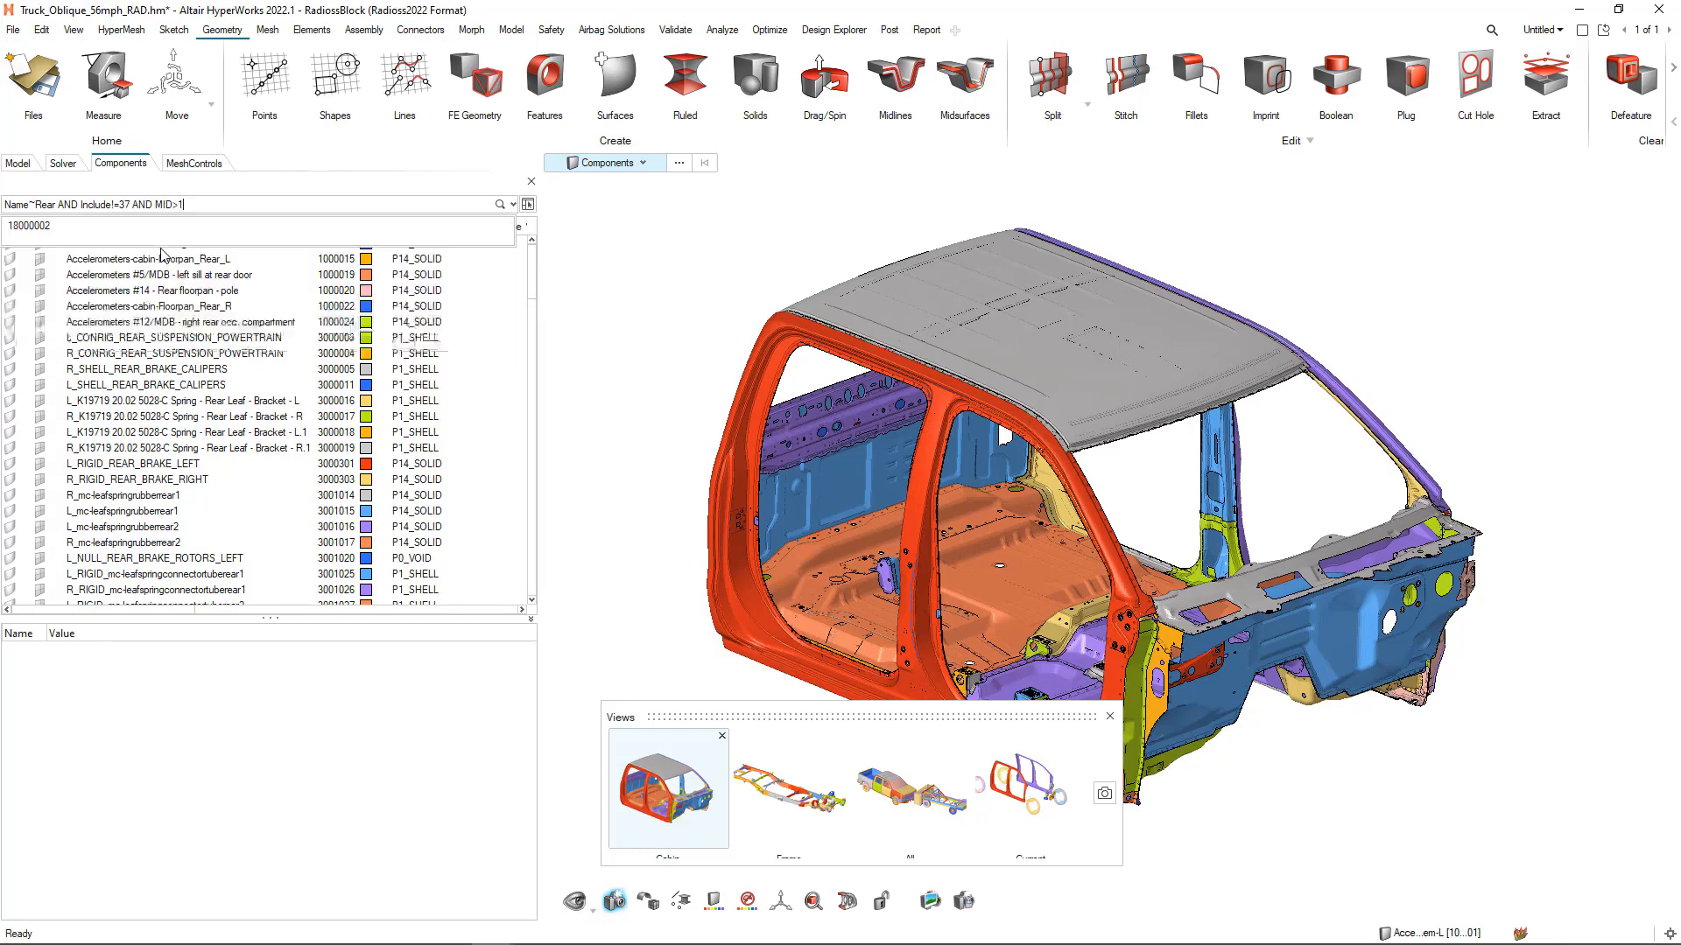
text(0000000)
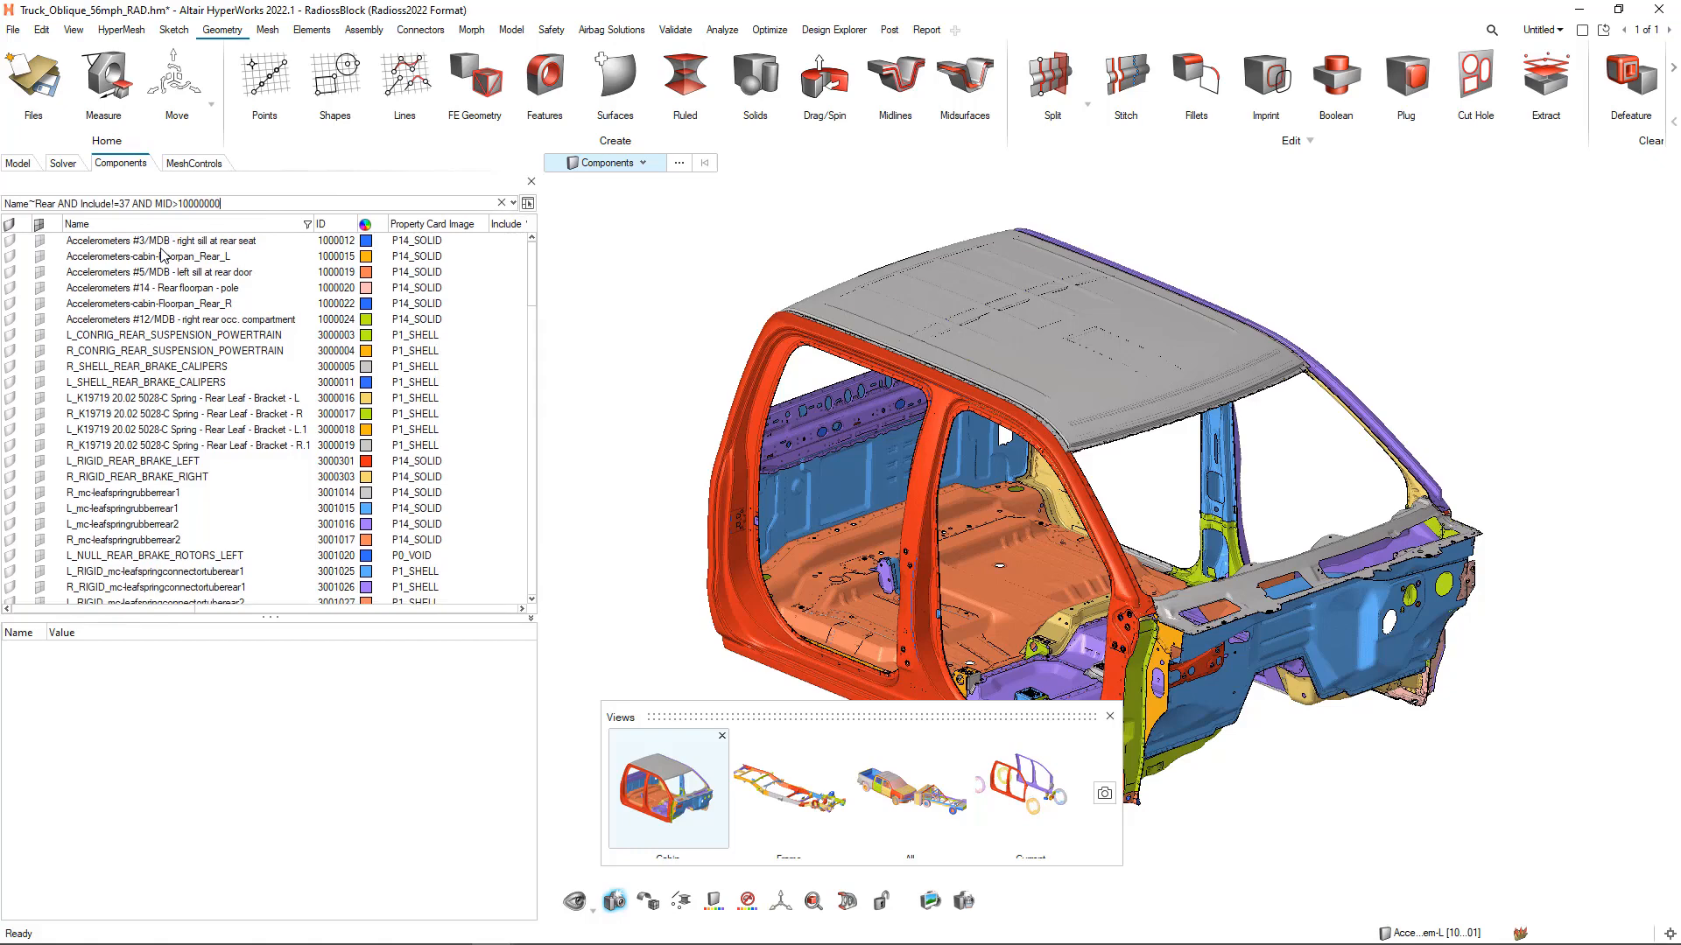
Select all the filtered components, isolate them in the model view and close the saved views
click(225, 290)
key(ctrl+a)
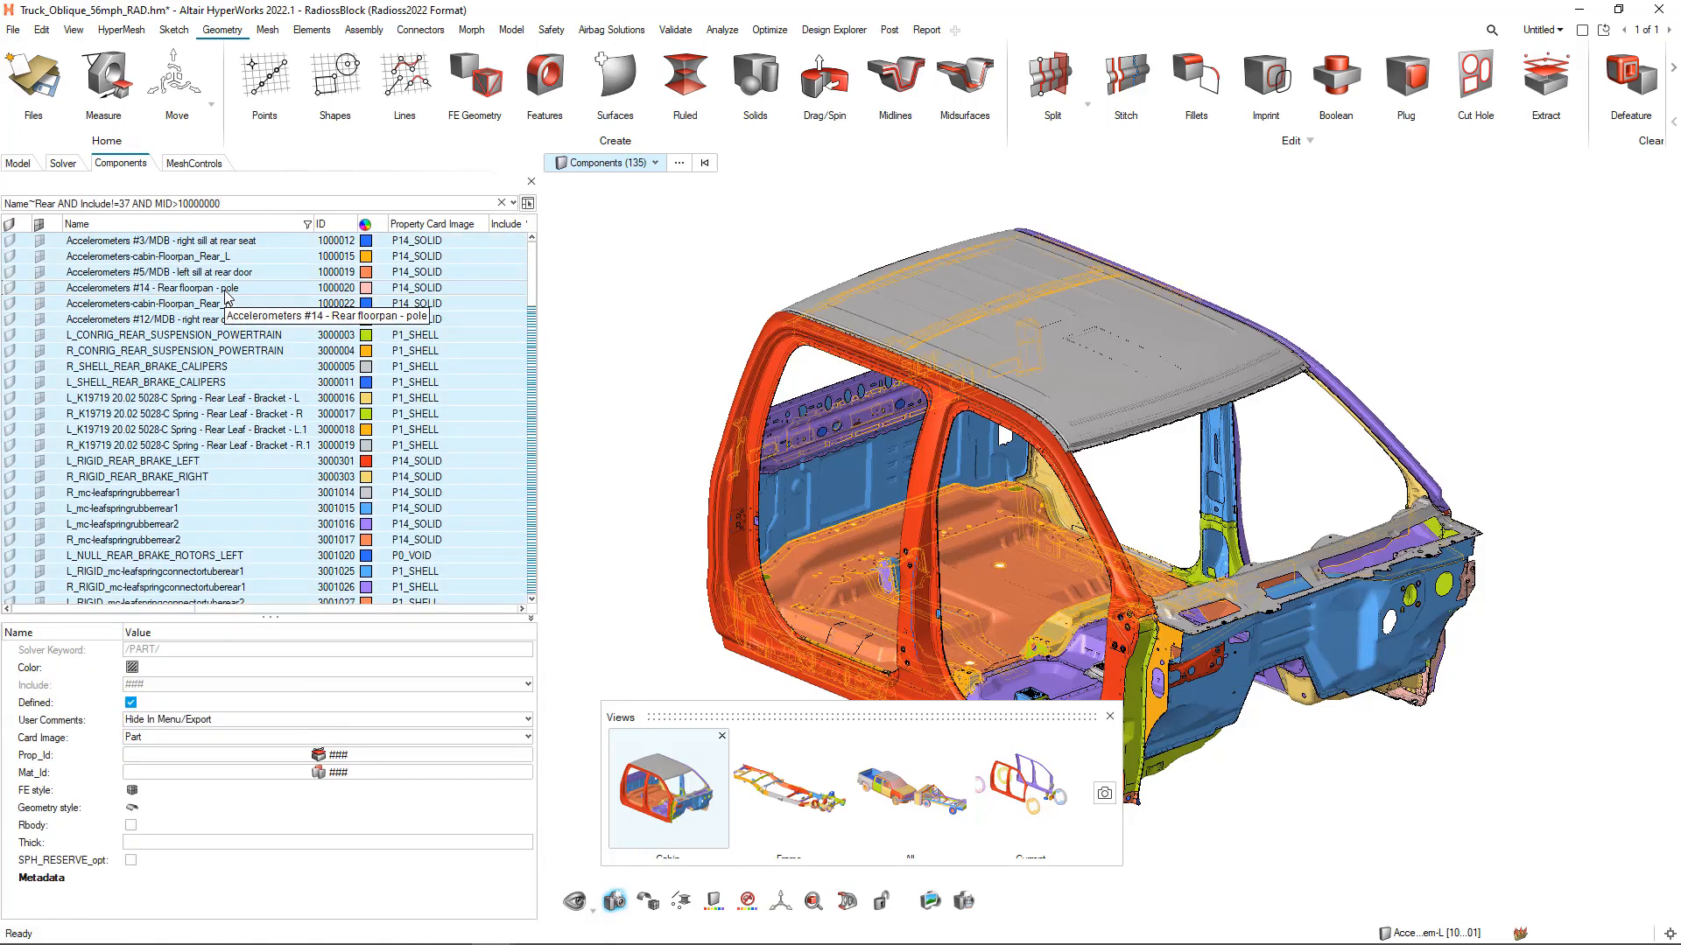
right_click(225, 292)
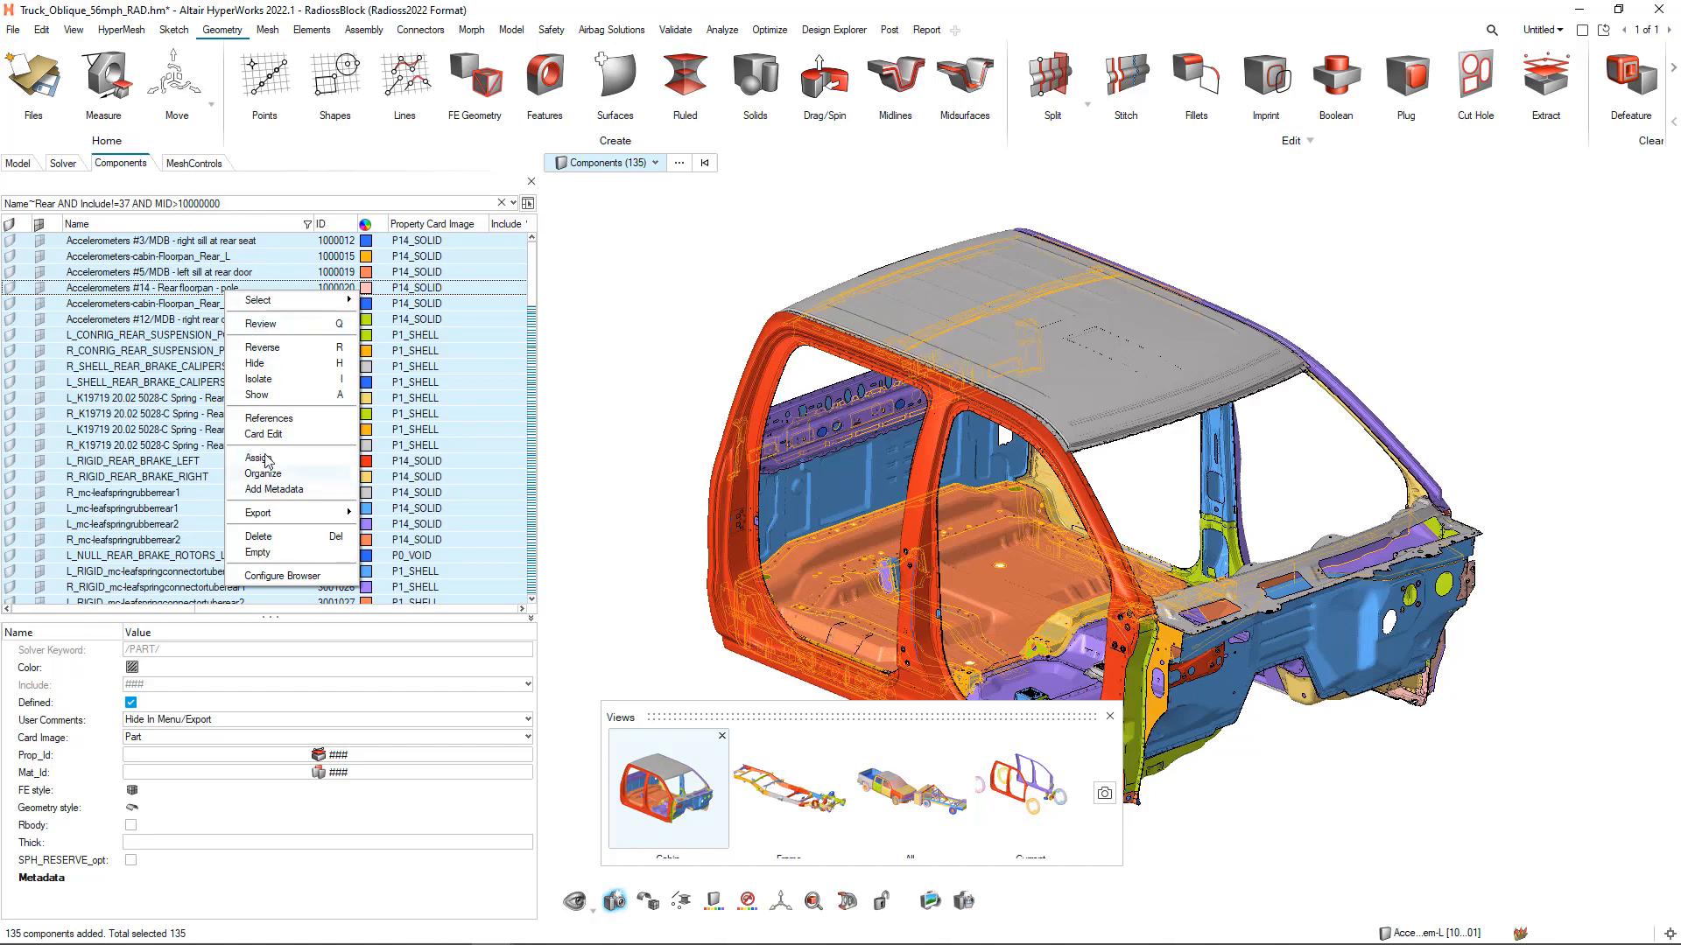
click(267, 381)
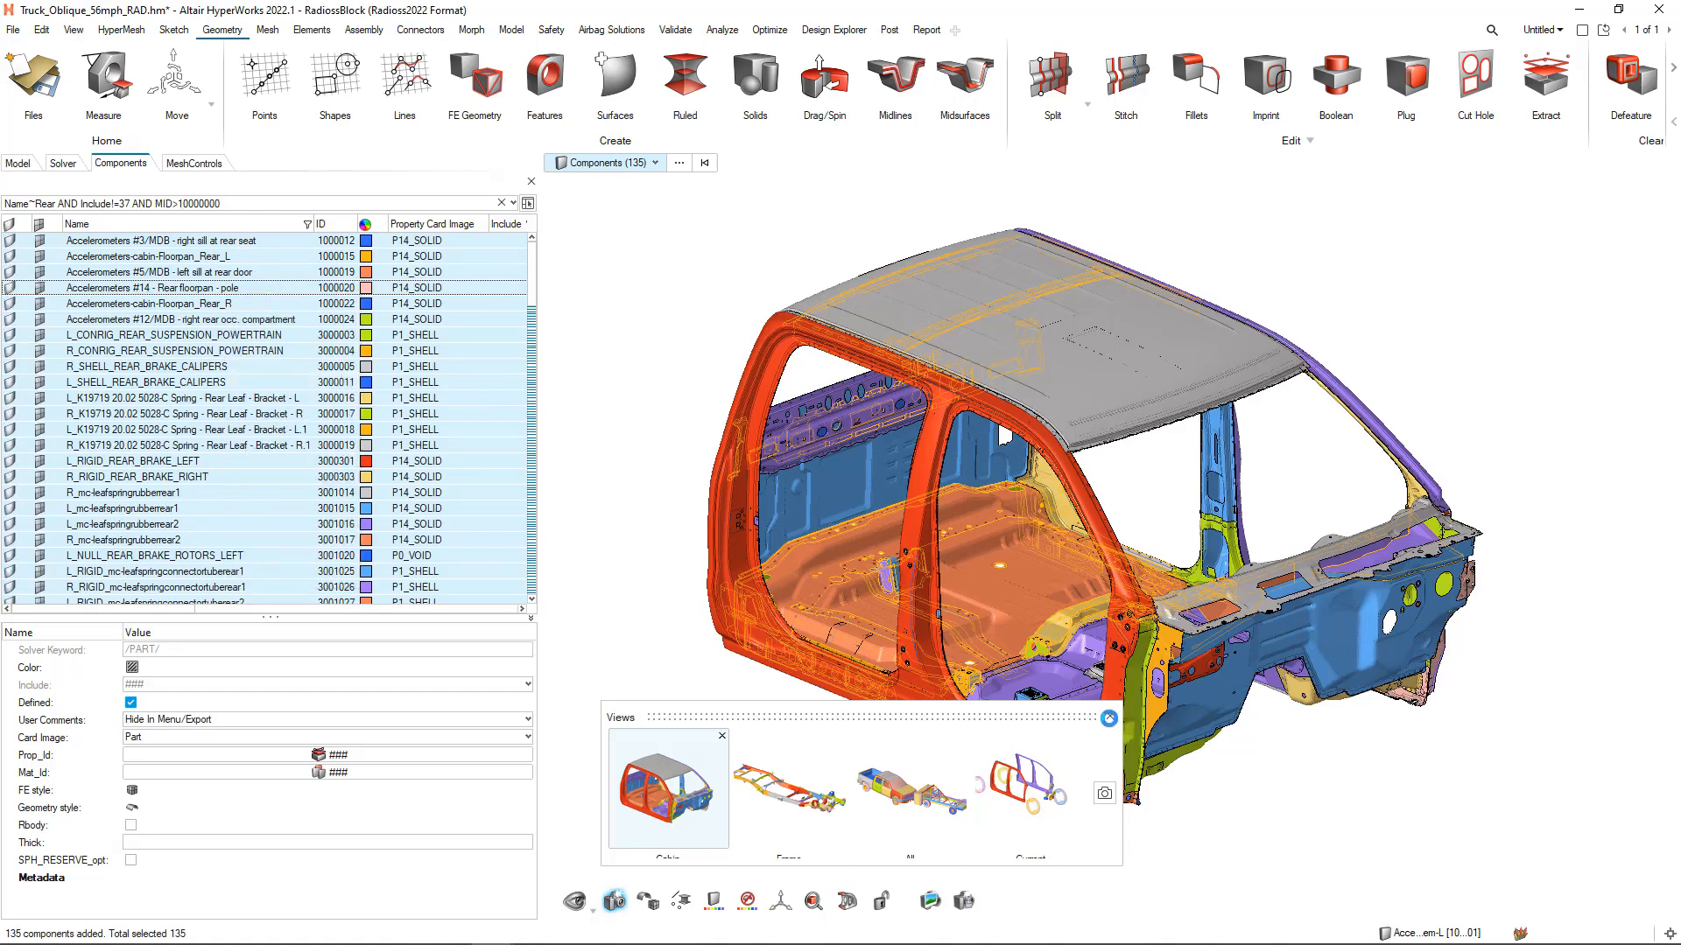
click(1107, 718)
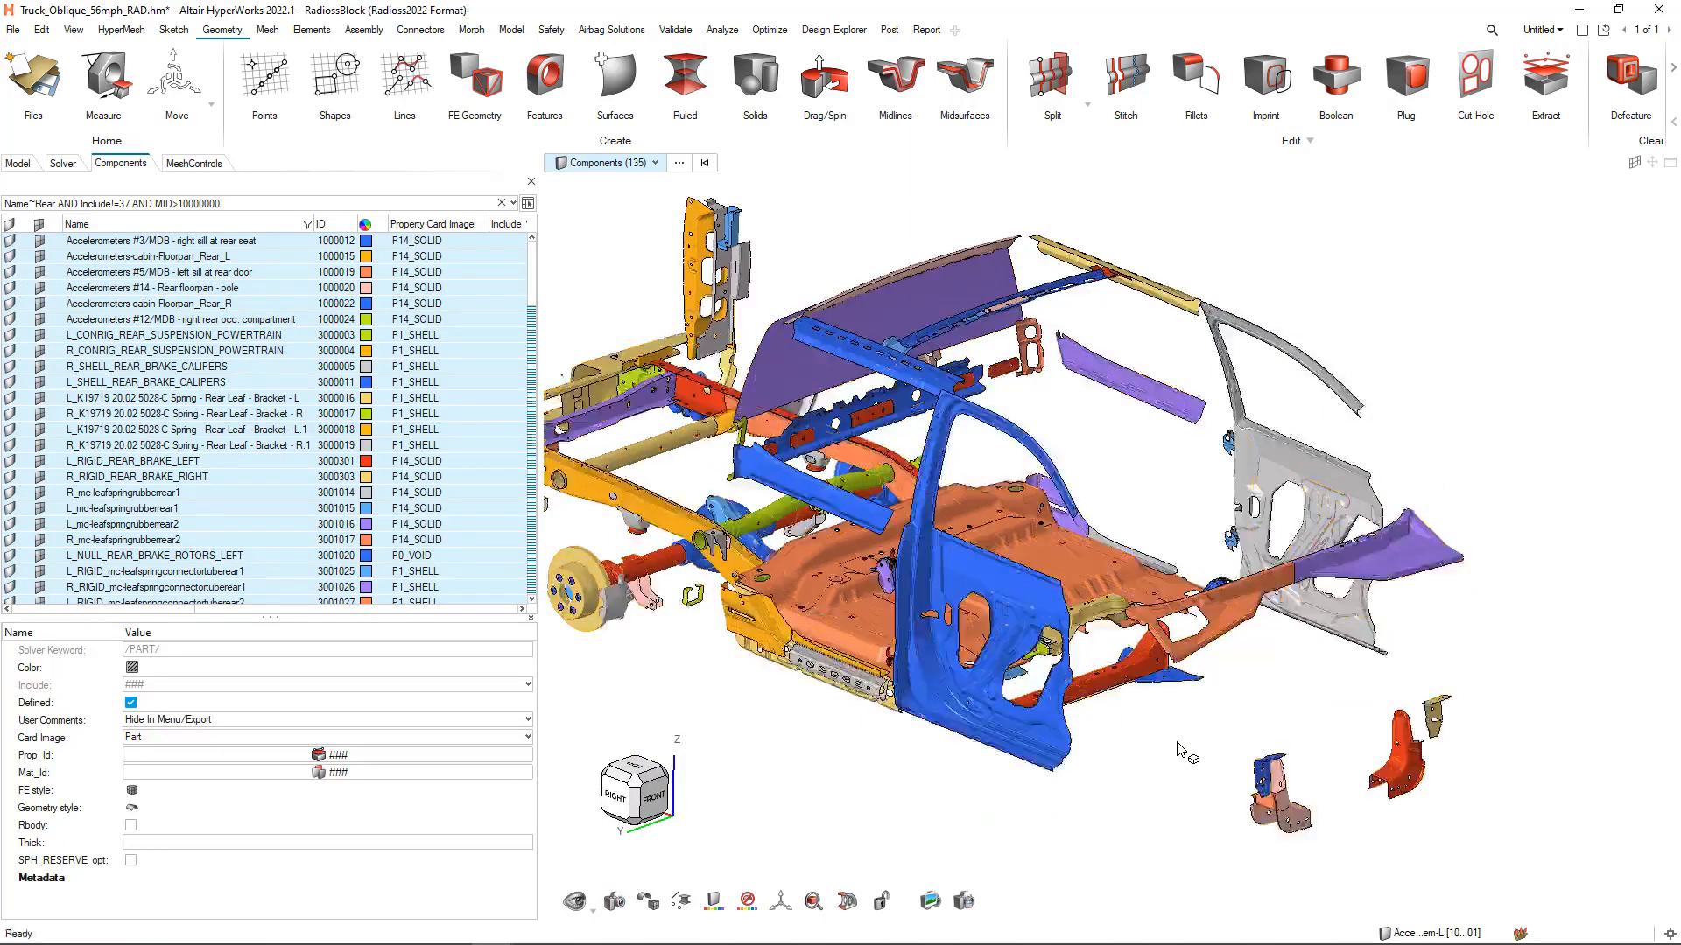
scroll(1186, 736, down, 4)
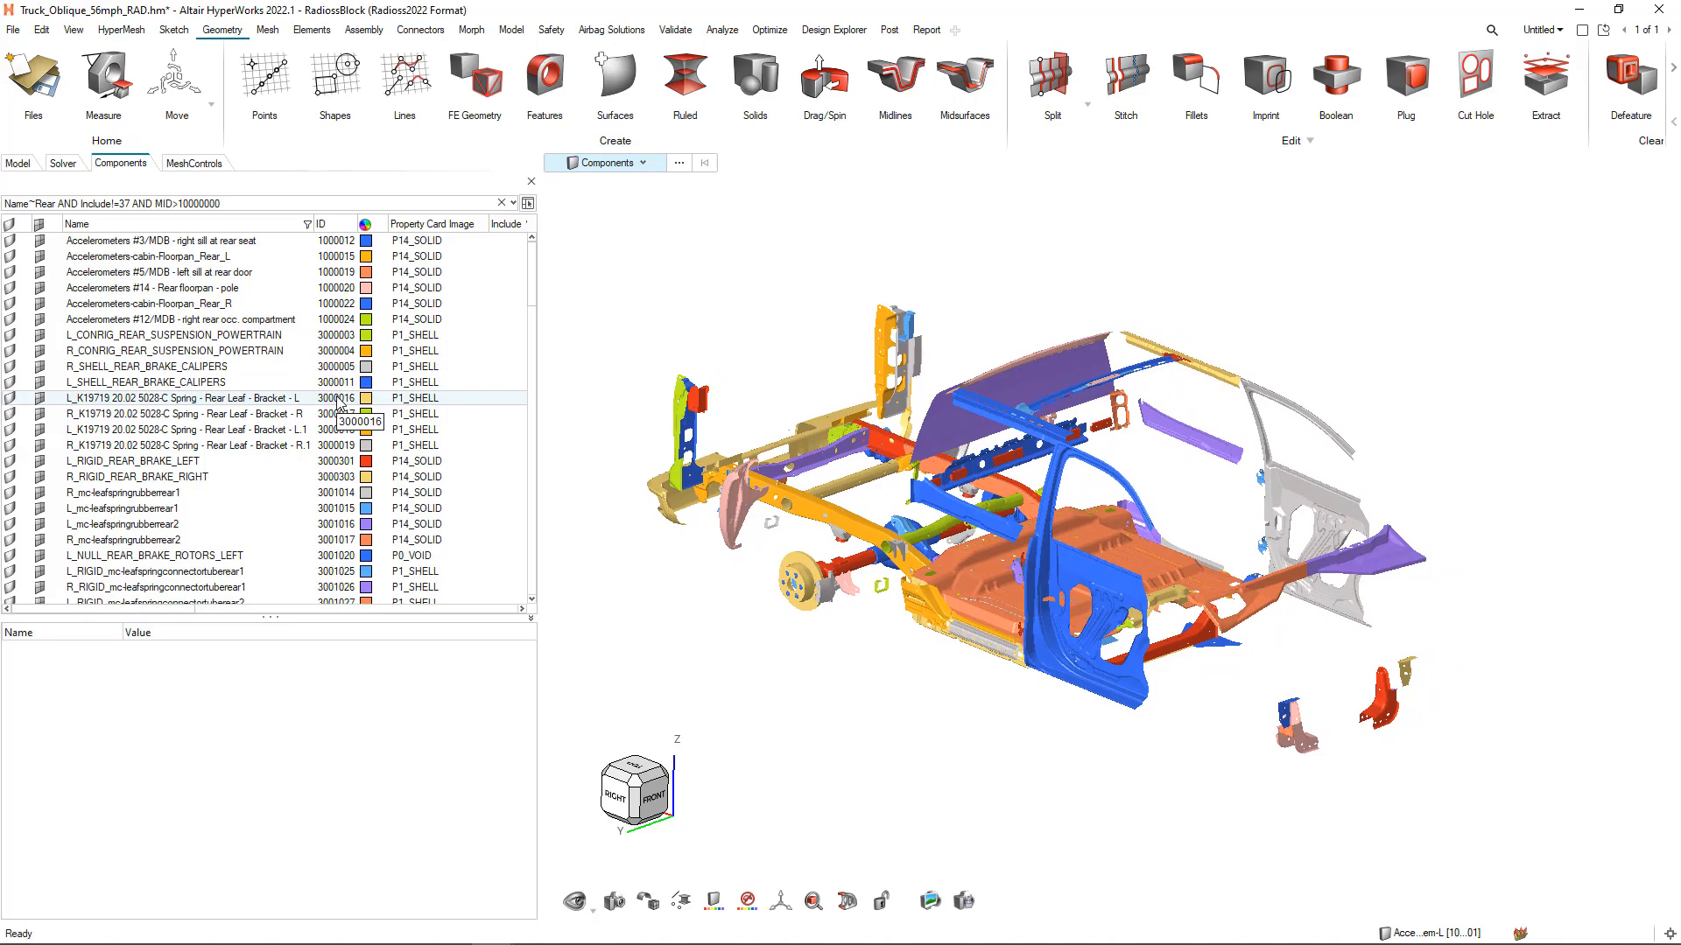
Inspect the properties of the L_CONRIG_REAR_SUSPENSION_POWERTRAIN component and clear the selection
click(165, 335)
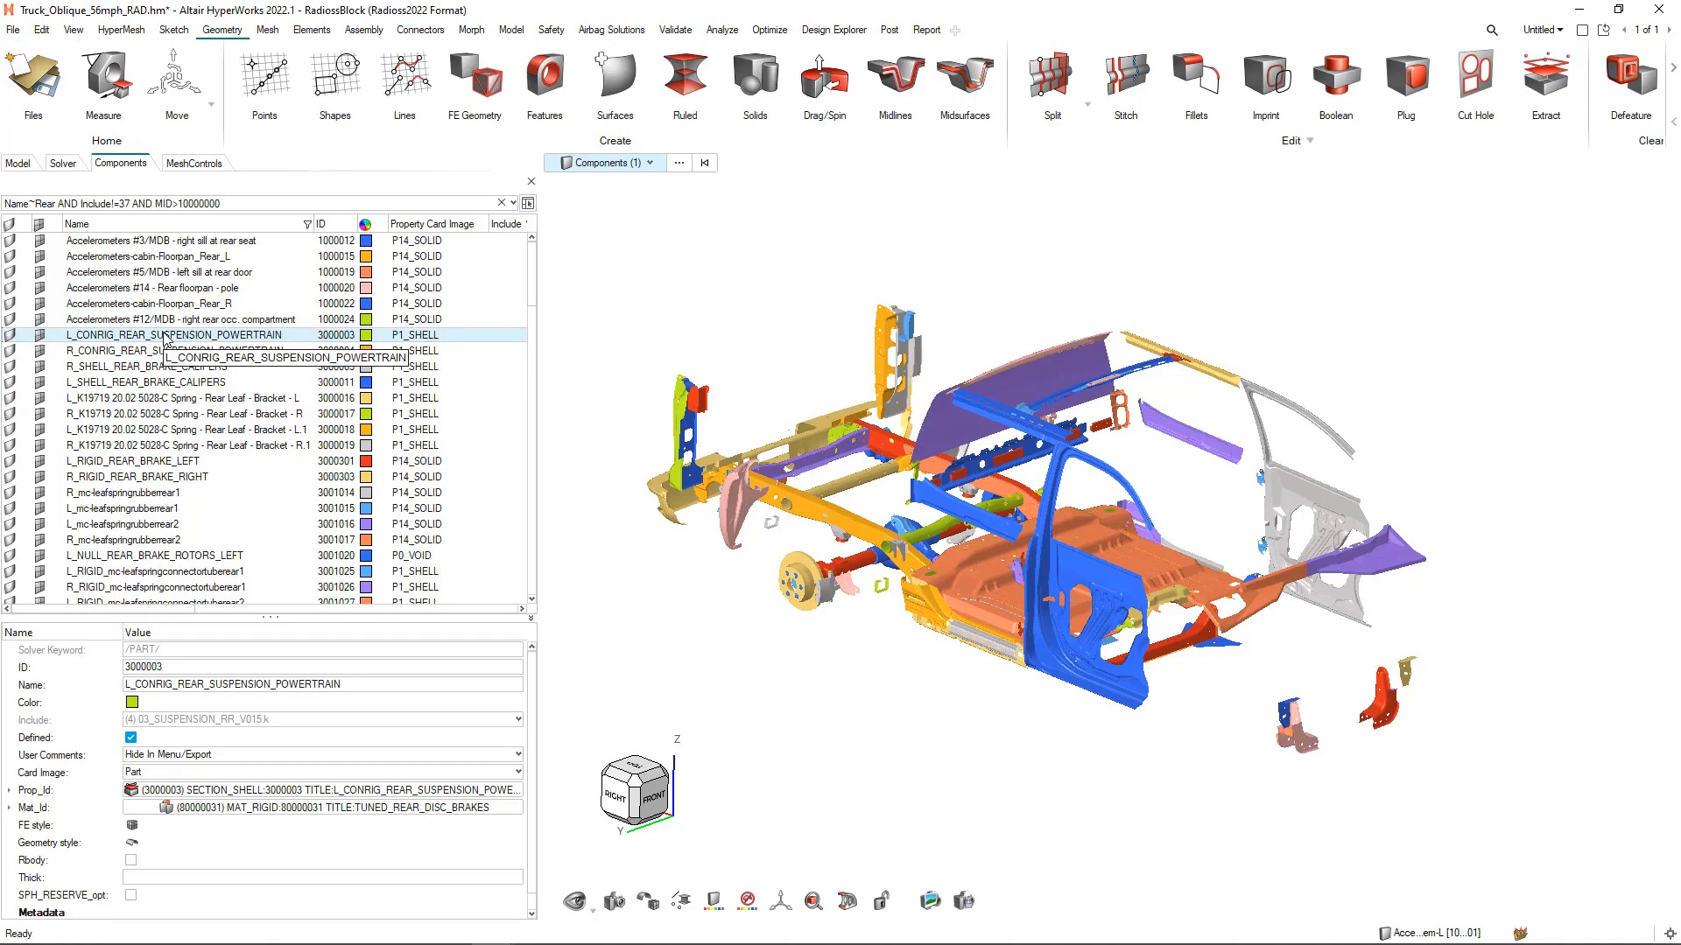
click(633, 683)
right_drag(791, 698, 755, 664)
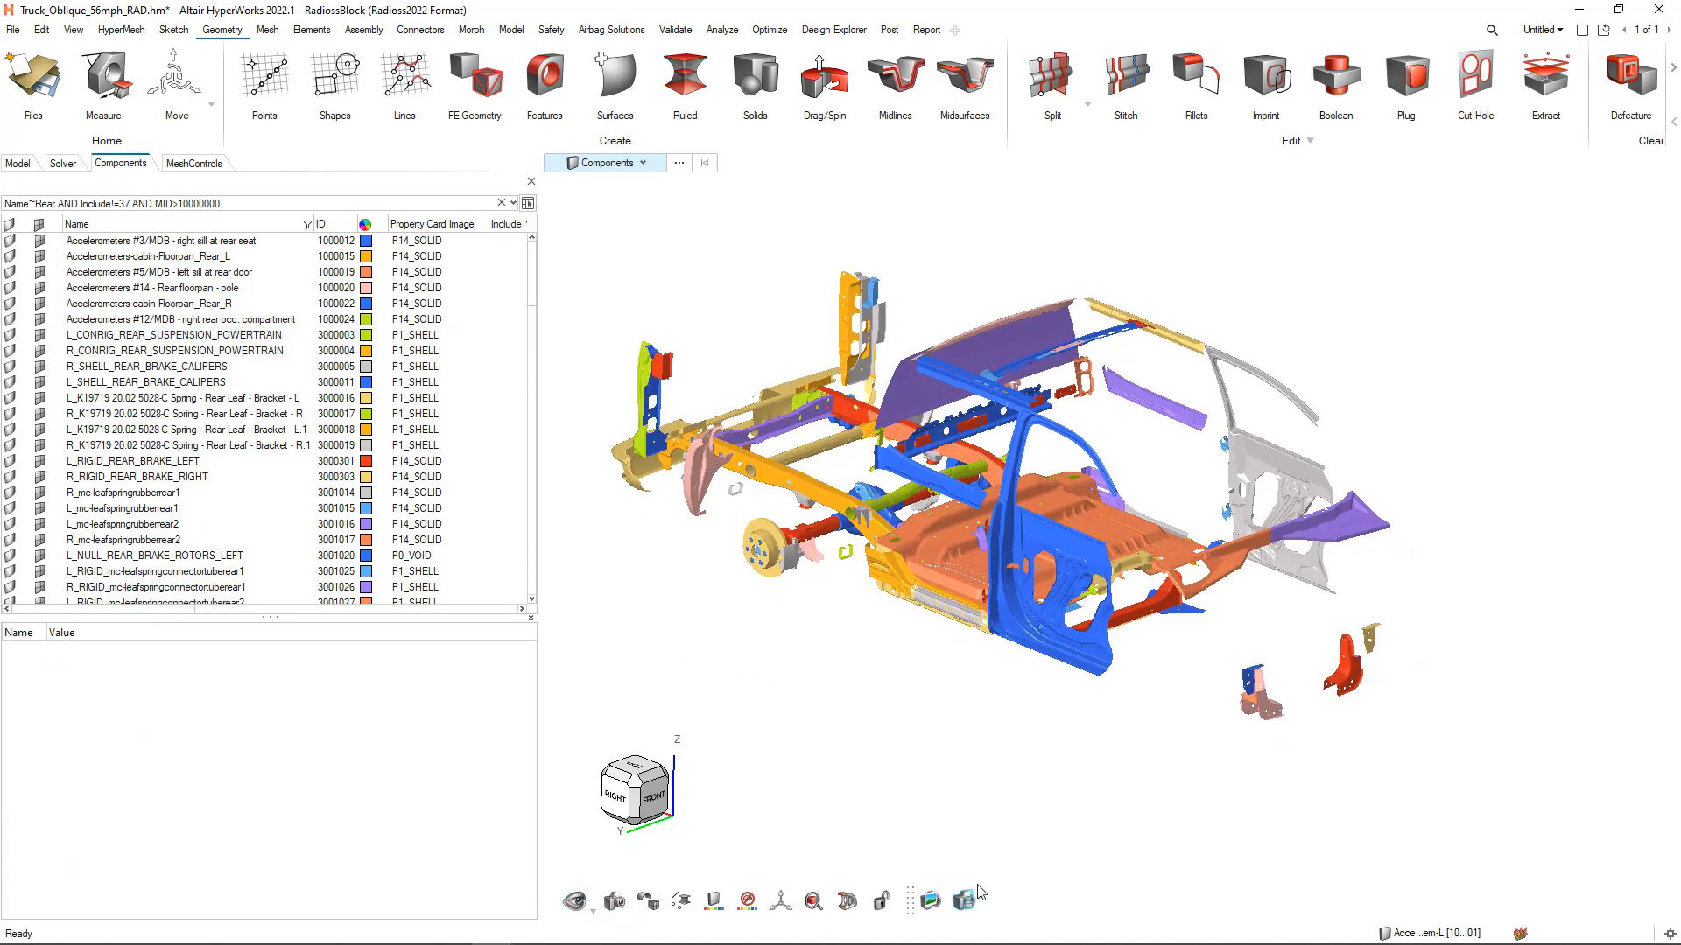
right_drag(891, 781, 897, 756)
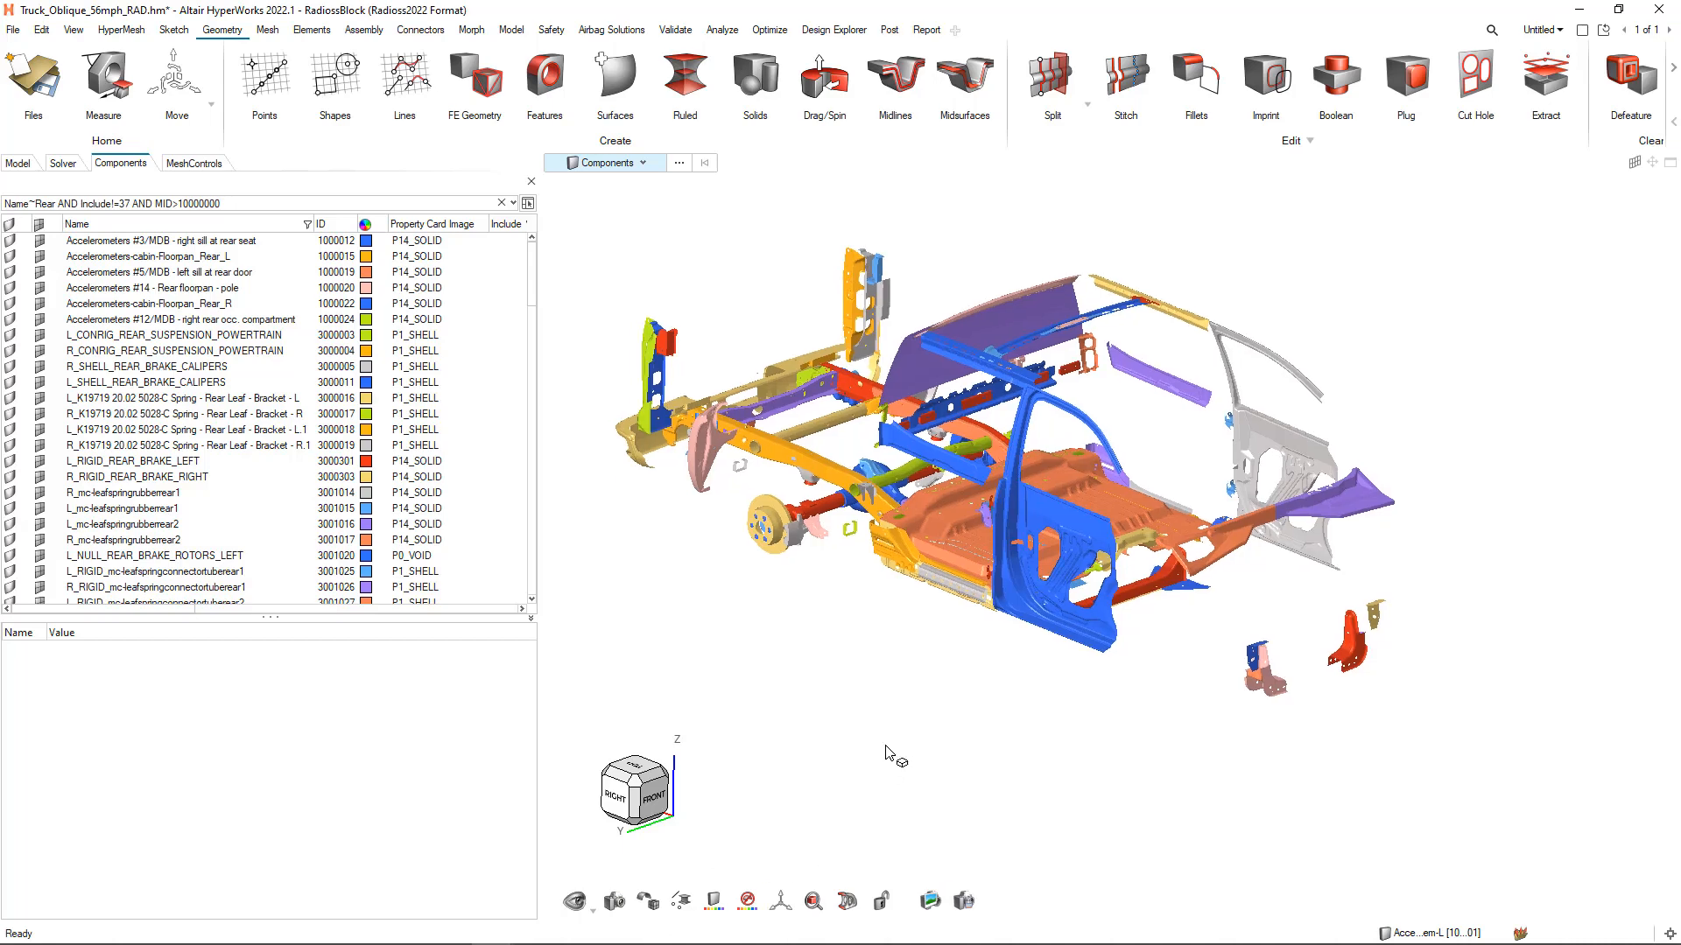
Restore the saved Frame view and lock the display to its components
click(615, 901)
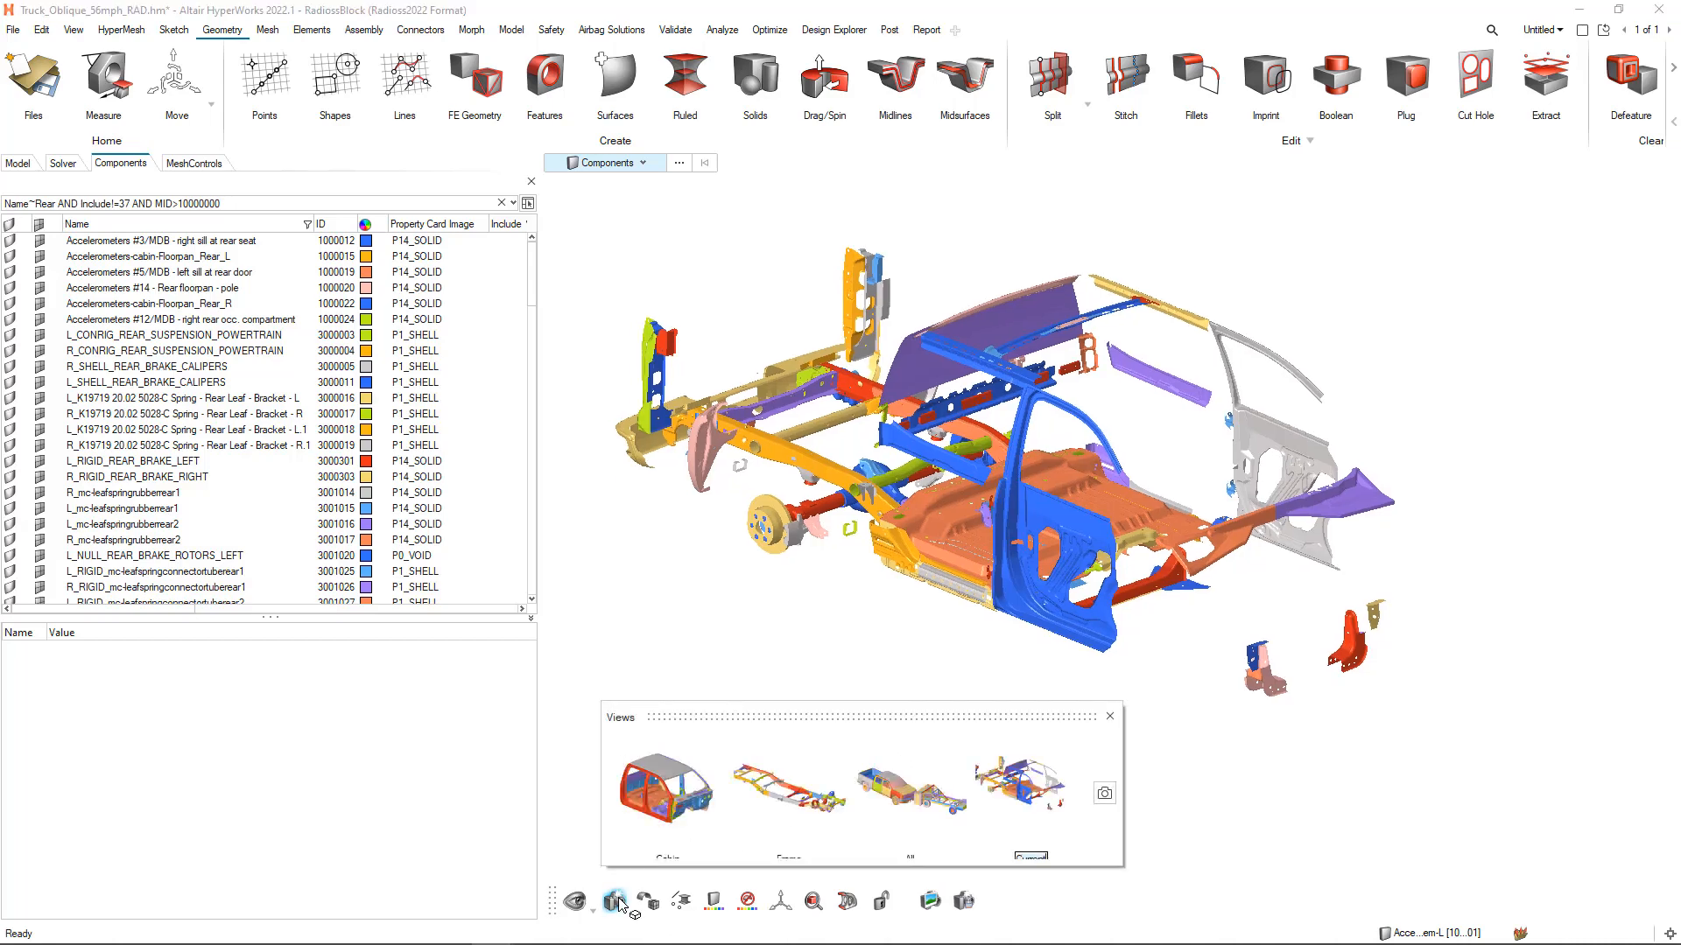
click(766, 788)
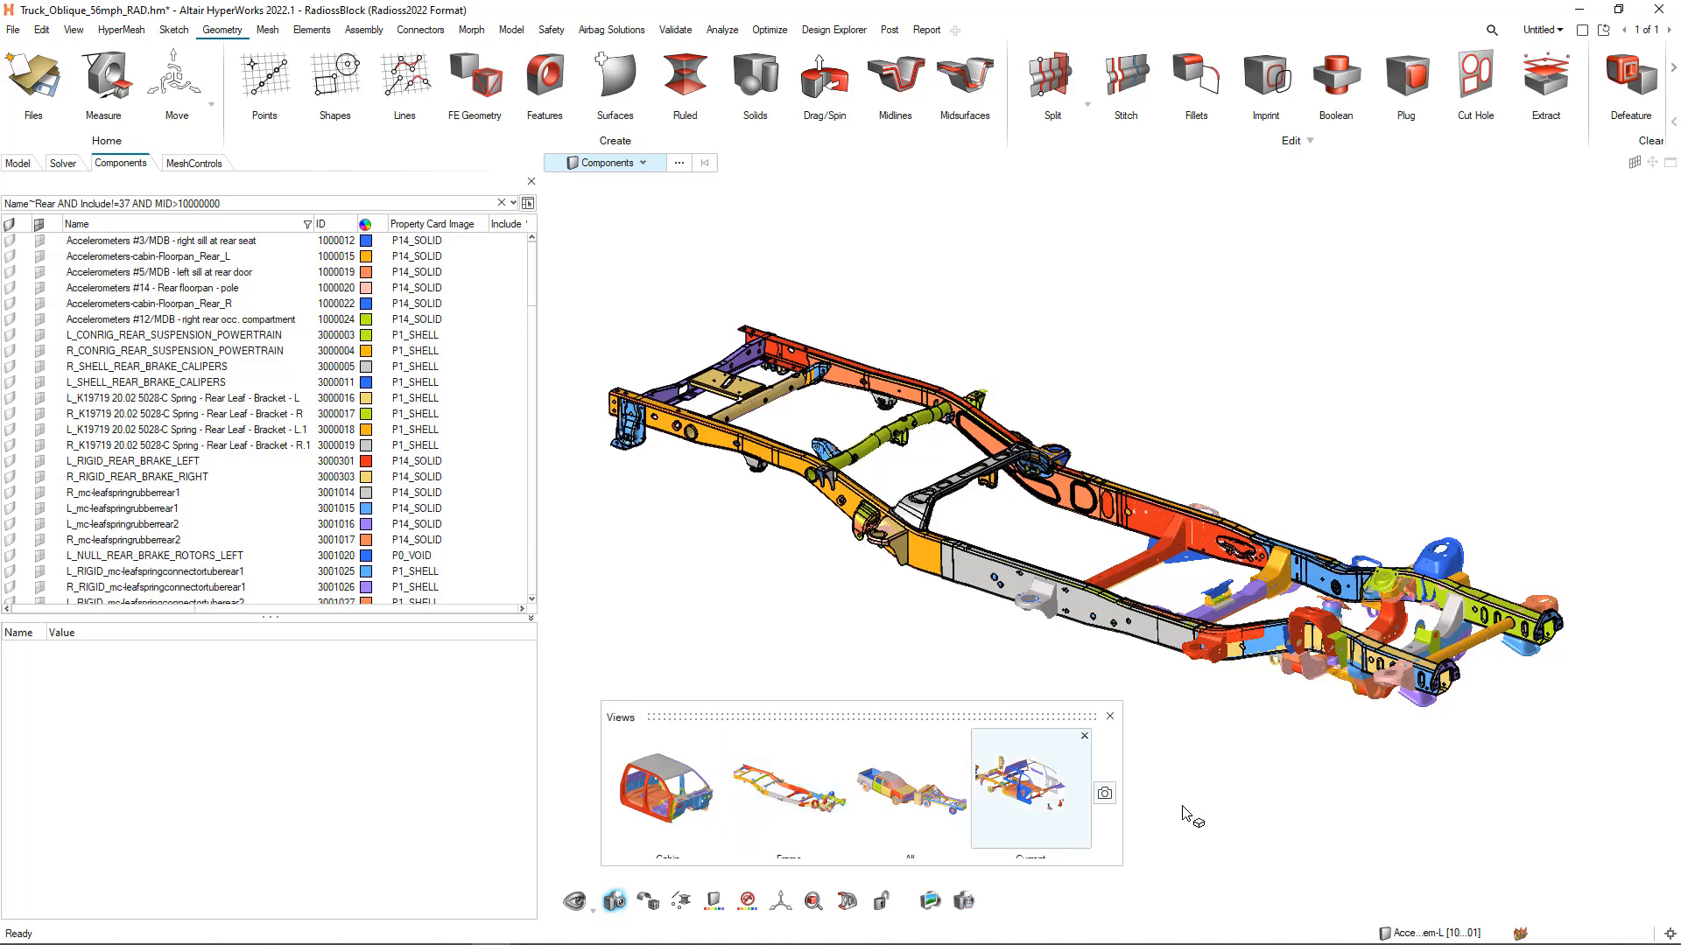
click(1110, 716)
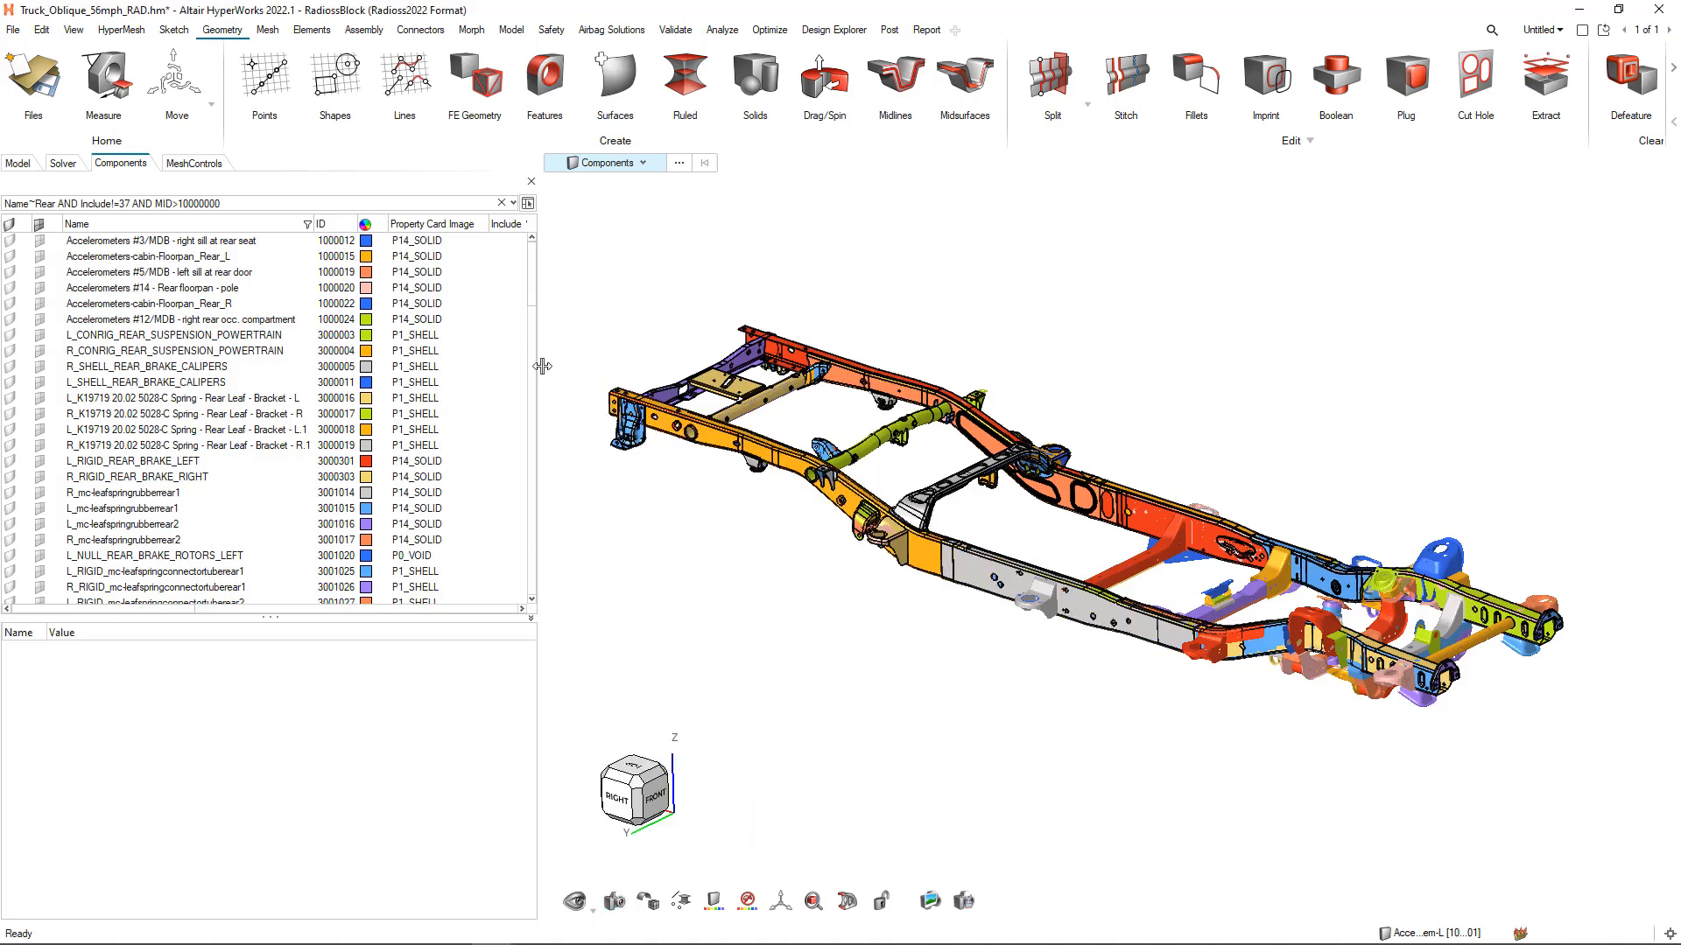
drag(542, 366, 470, 366)
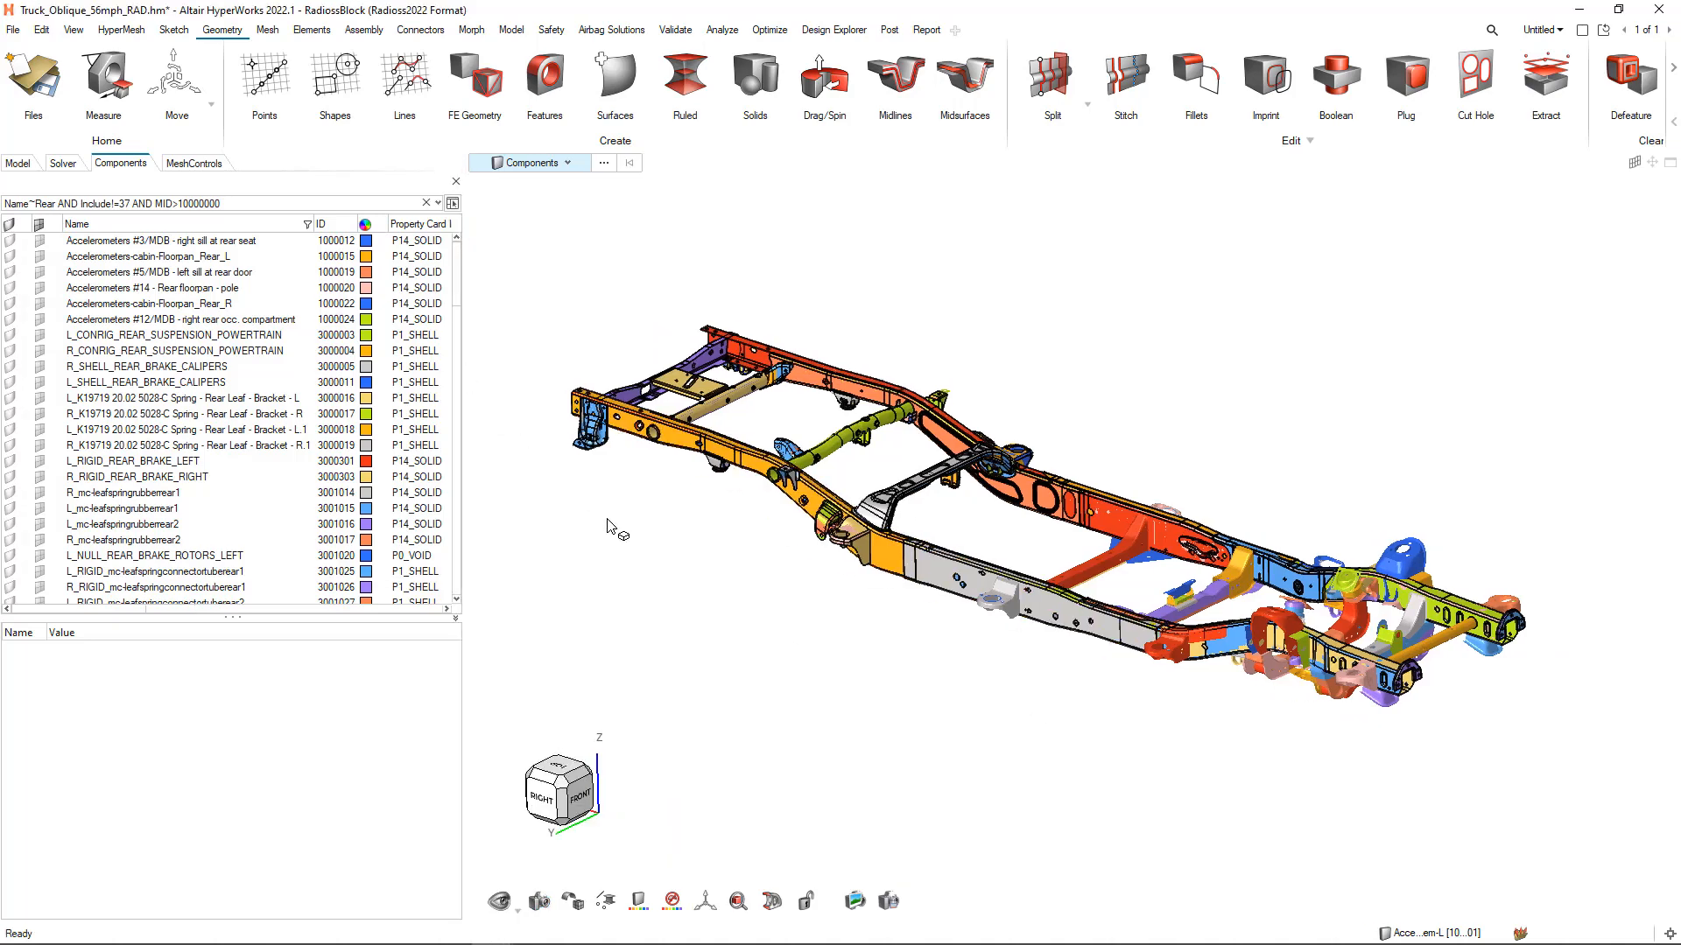
click(807, 902)
Hide the K19719 20.05 5247-A Rail - Rear Inr LH component in the locked frame view
click(797, 372)
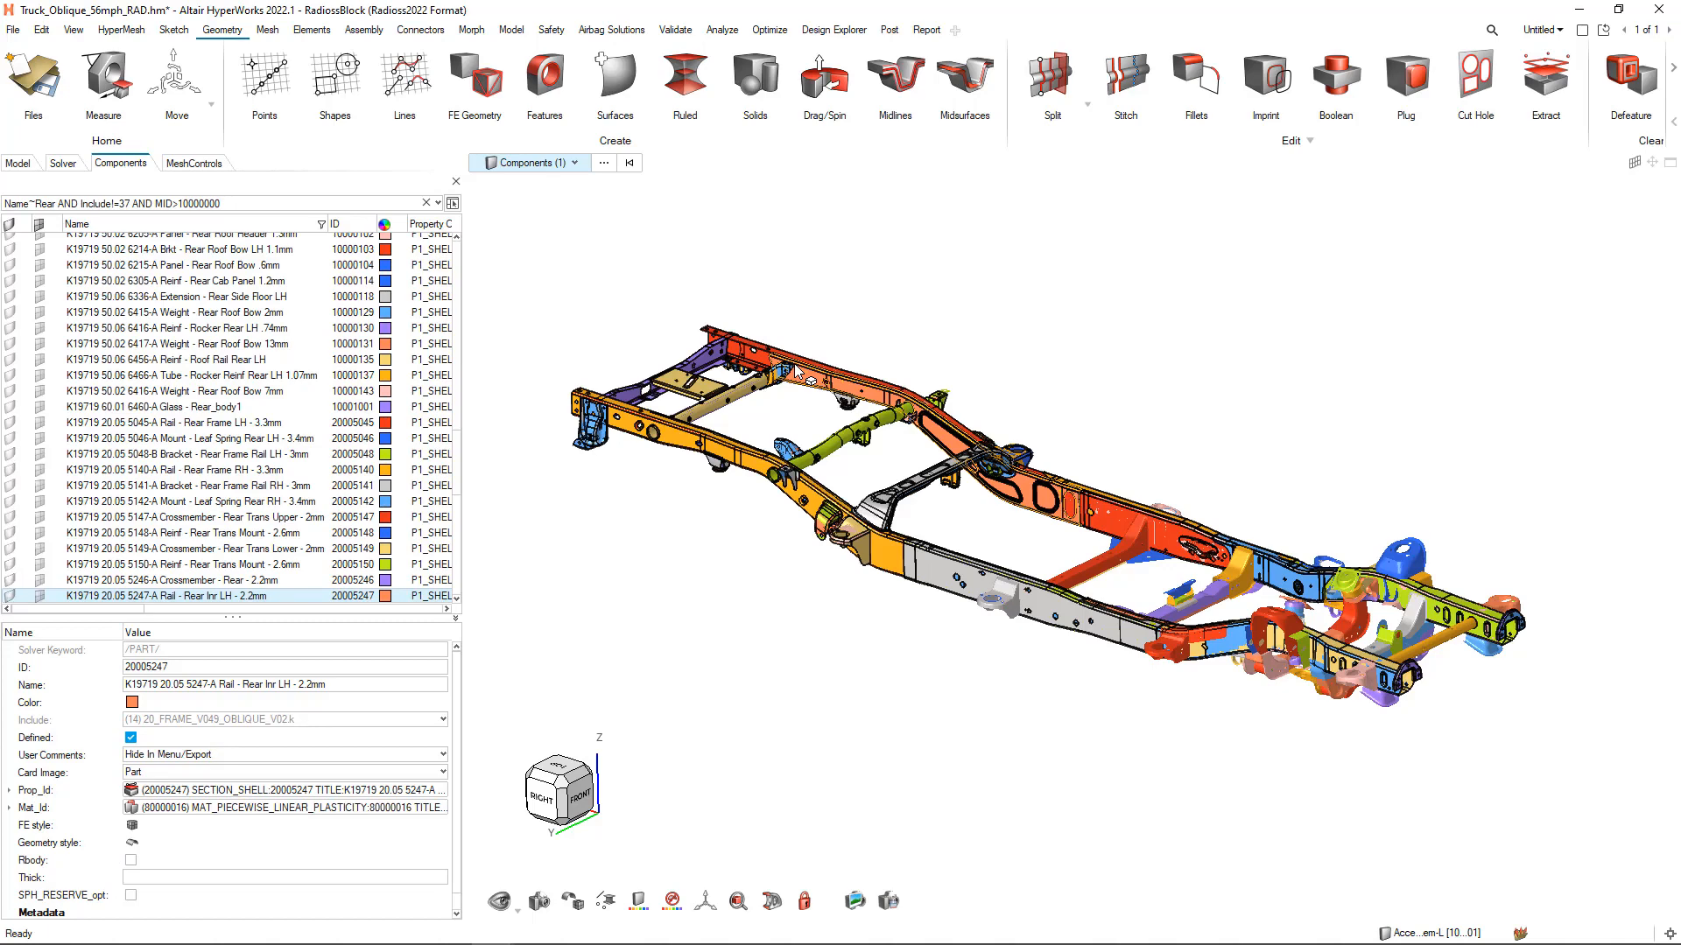
key(h)
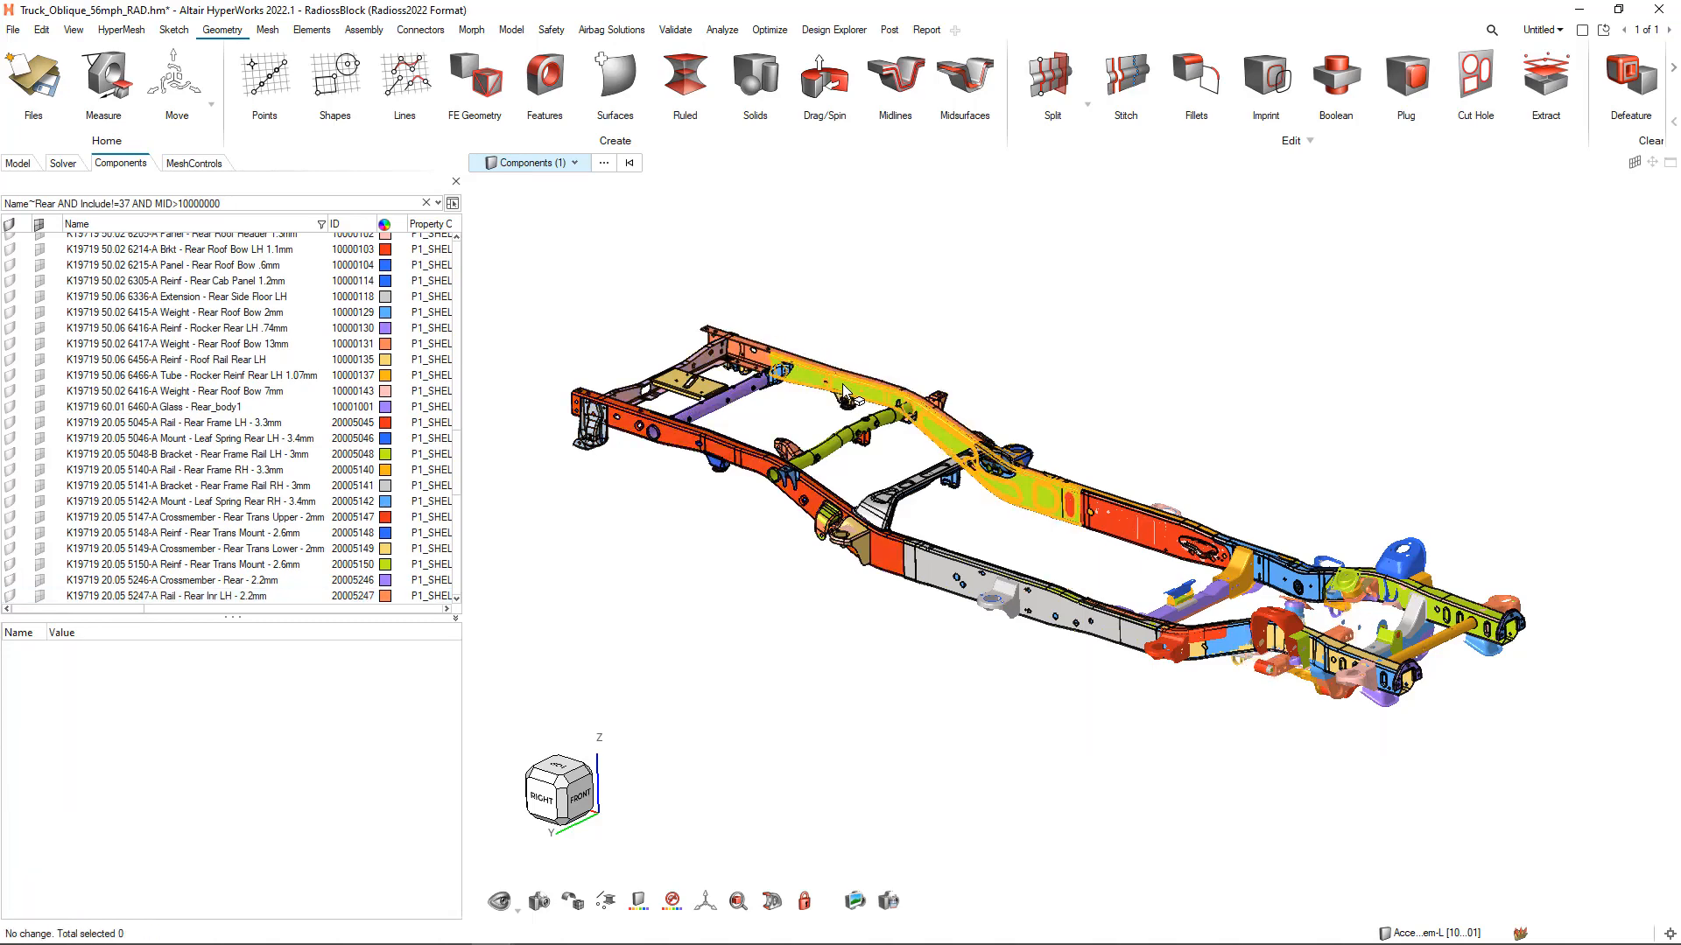
right_click(842, 386)
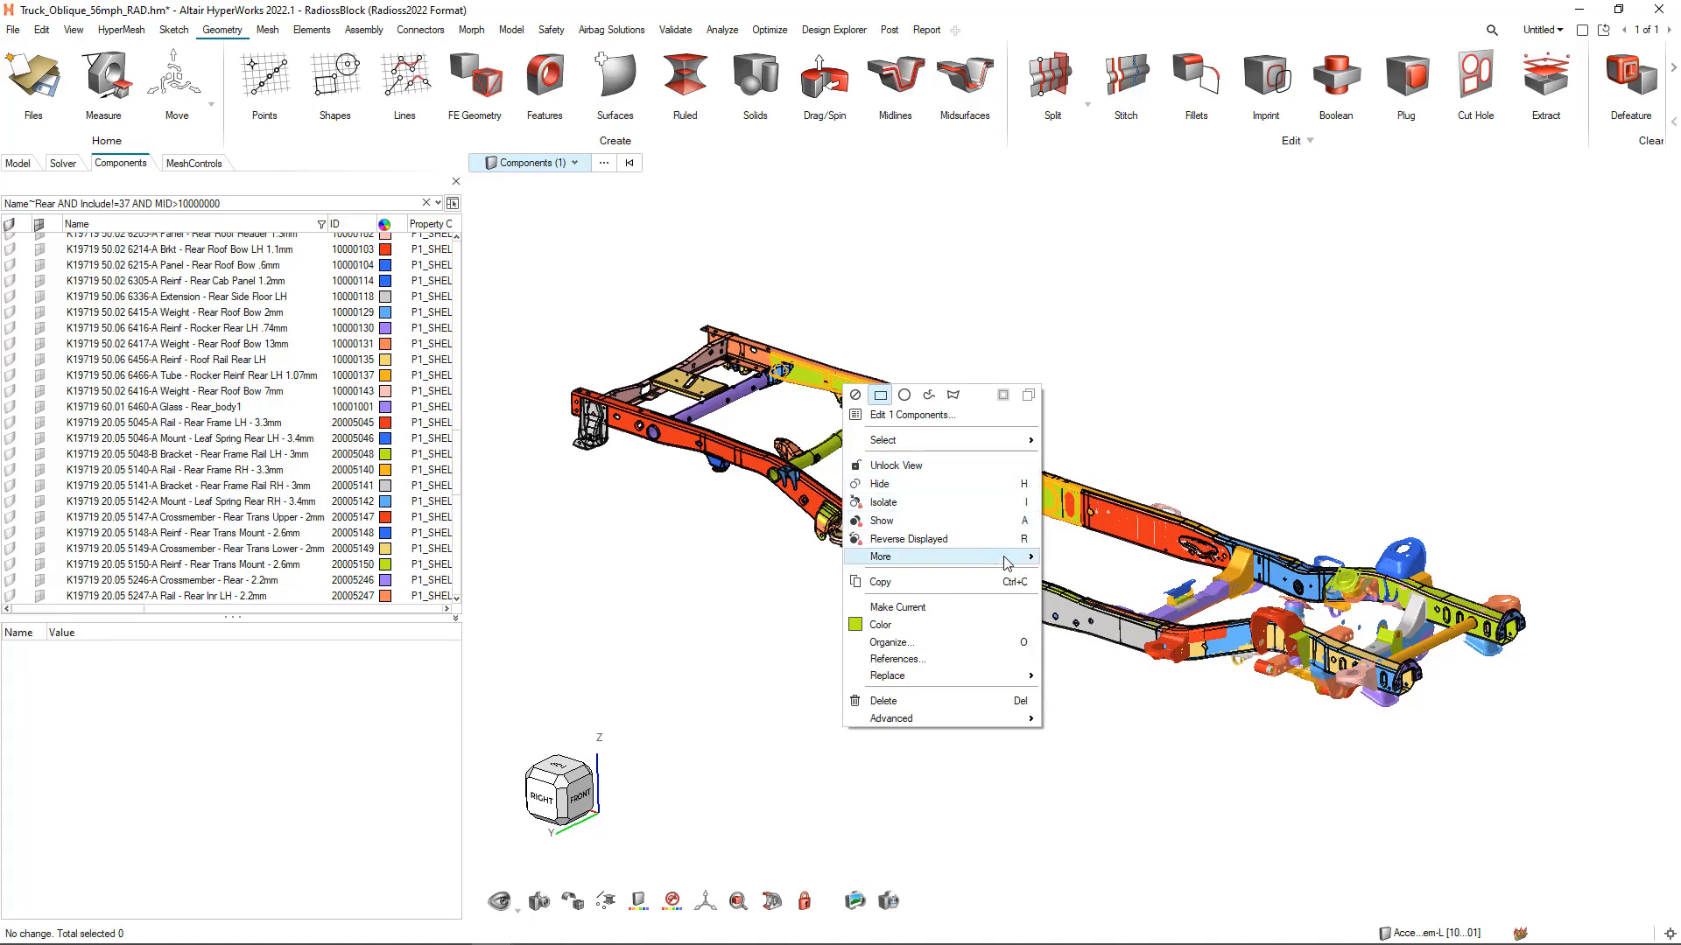
click(1138, 377)
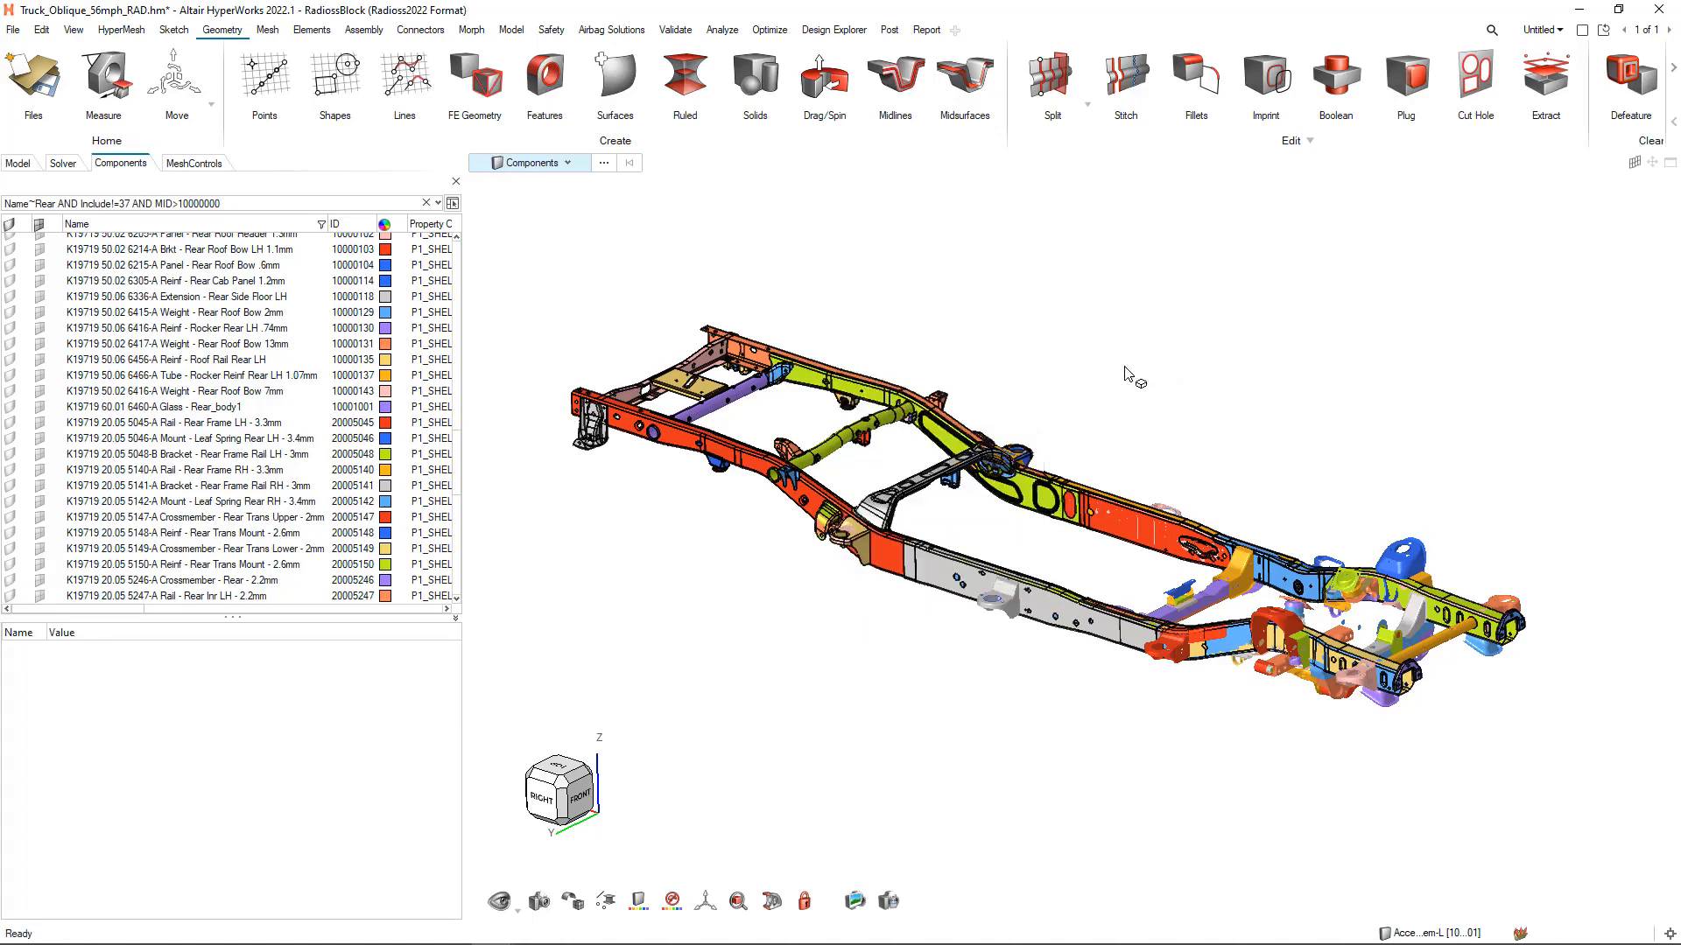
Use the interactive show/hide tool to hide the rear frame rails and the green tubular crossmember one by one
click(499, 902)
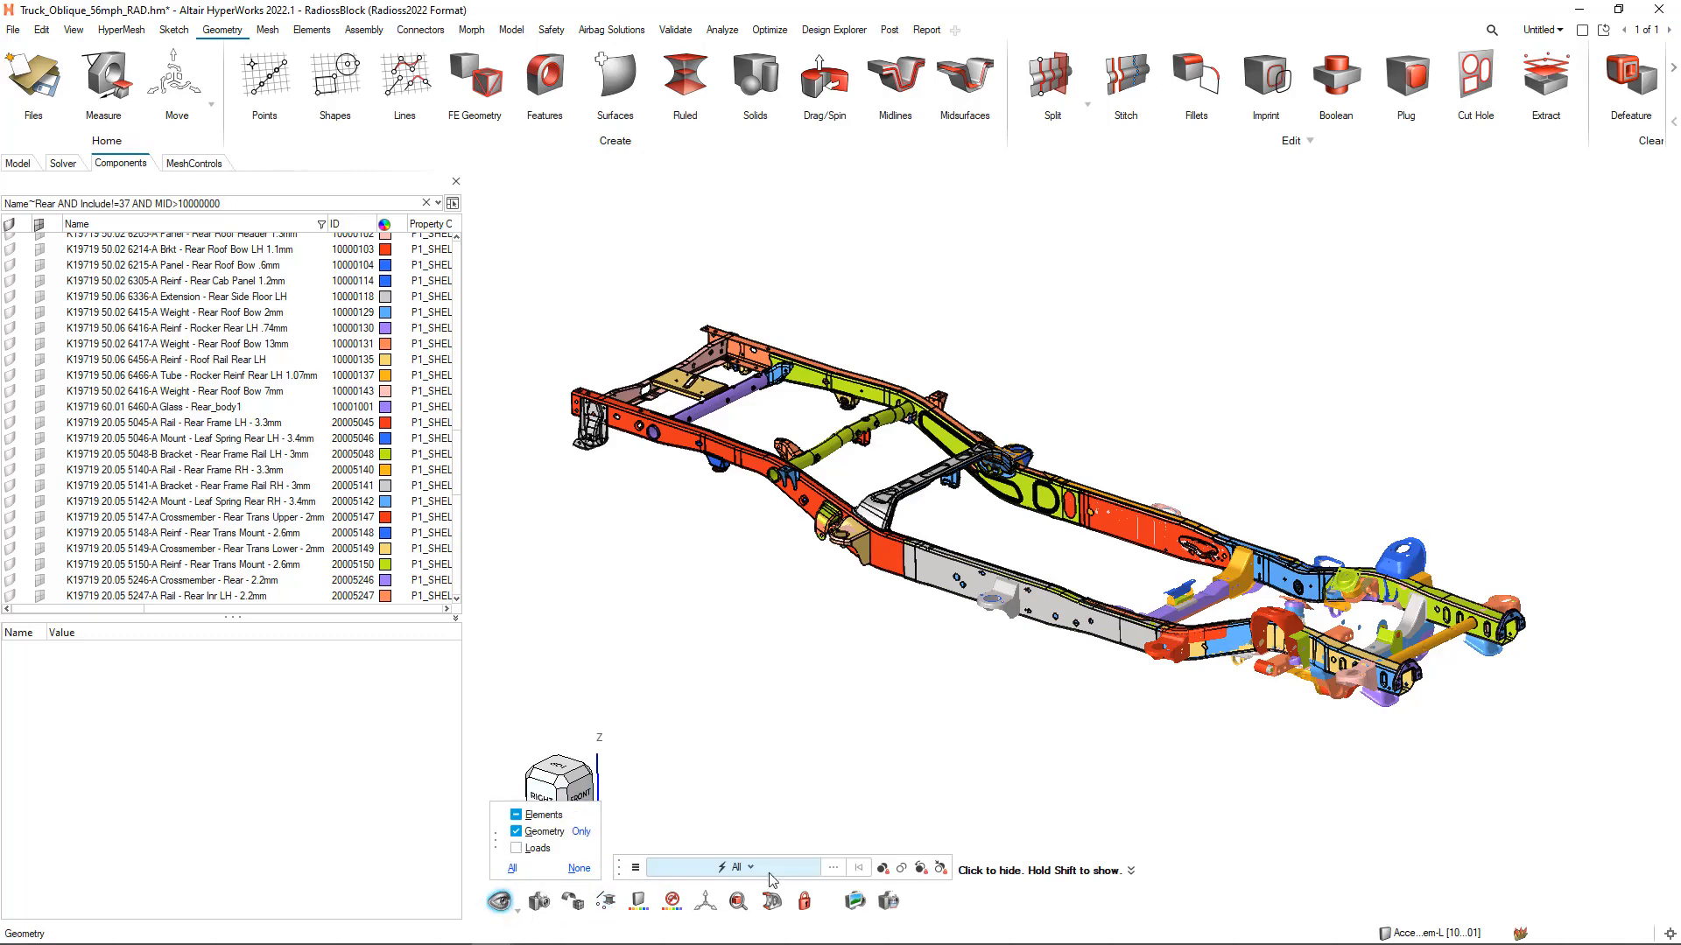
click(851, 552)
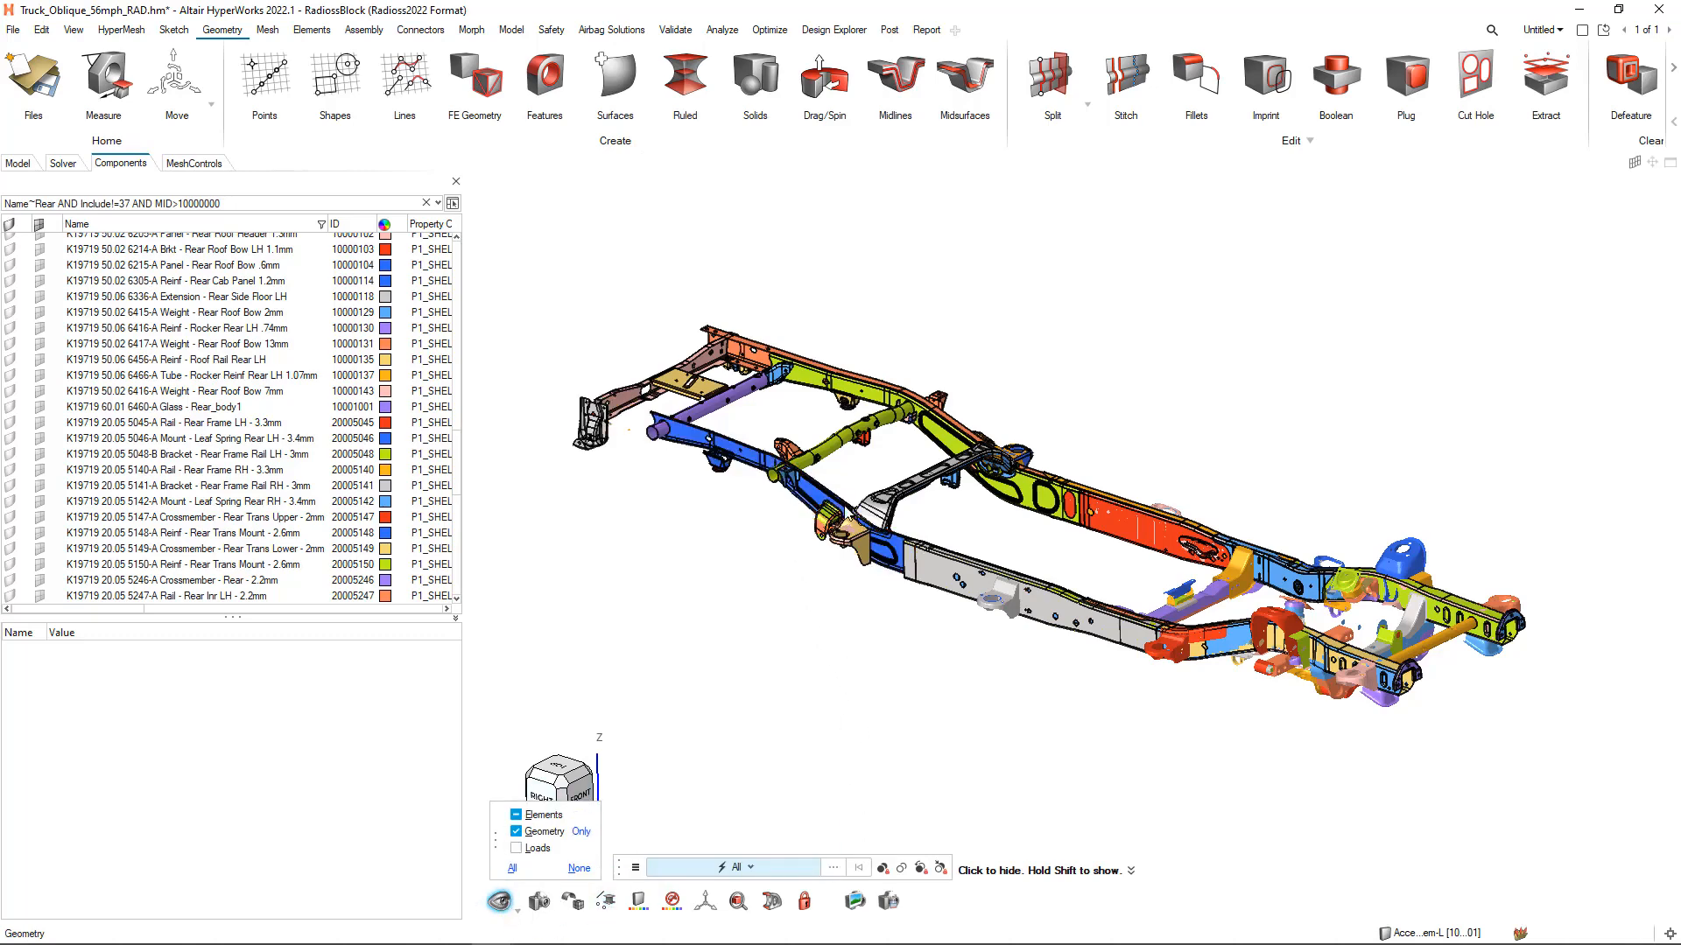
click(827, 453)
click(838, 383)
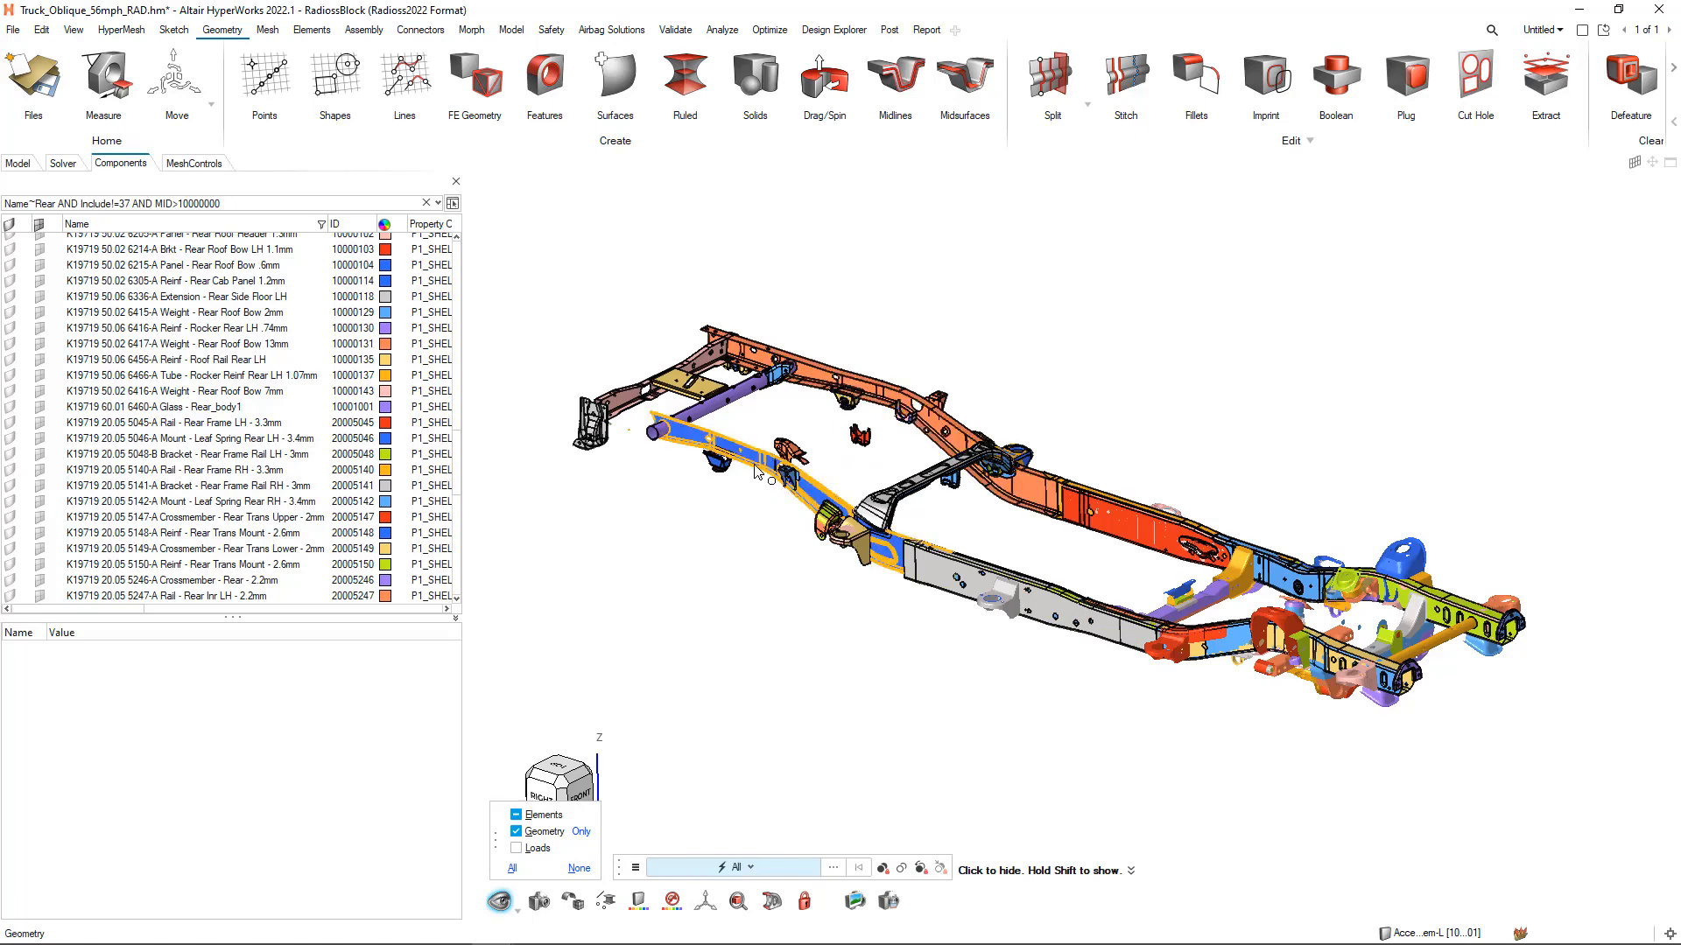
click(758, 456)
click(853, 404)
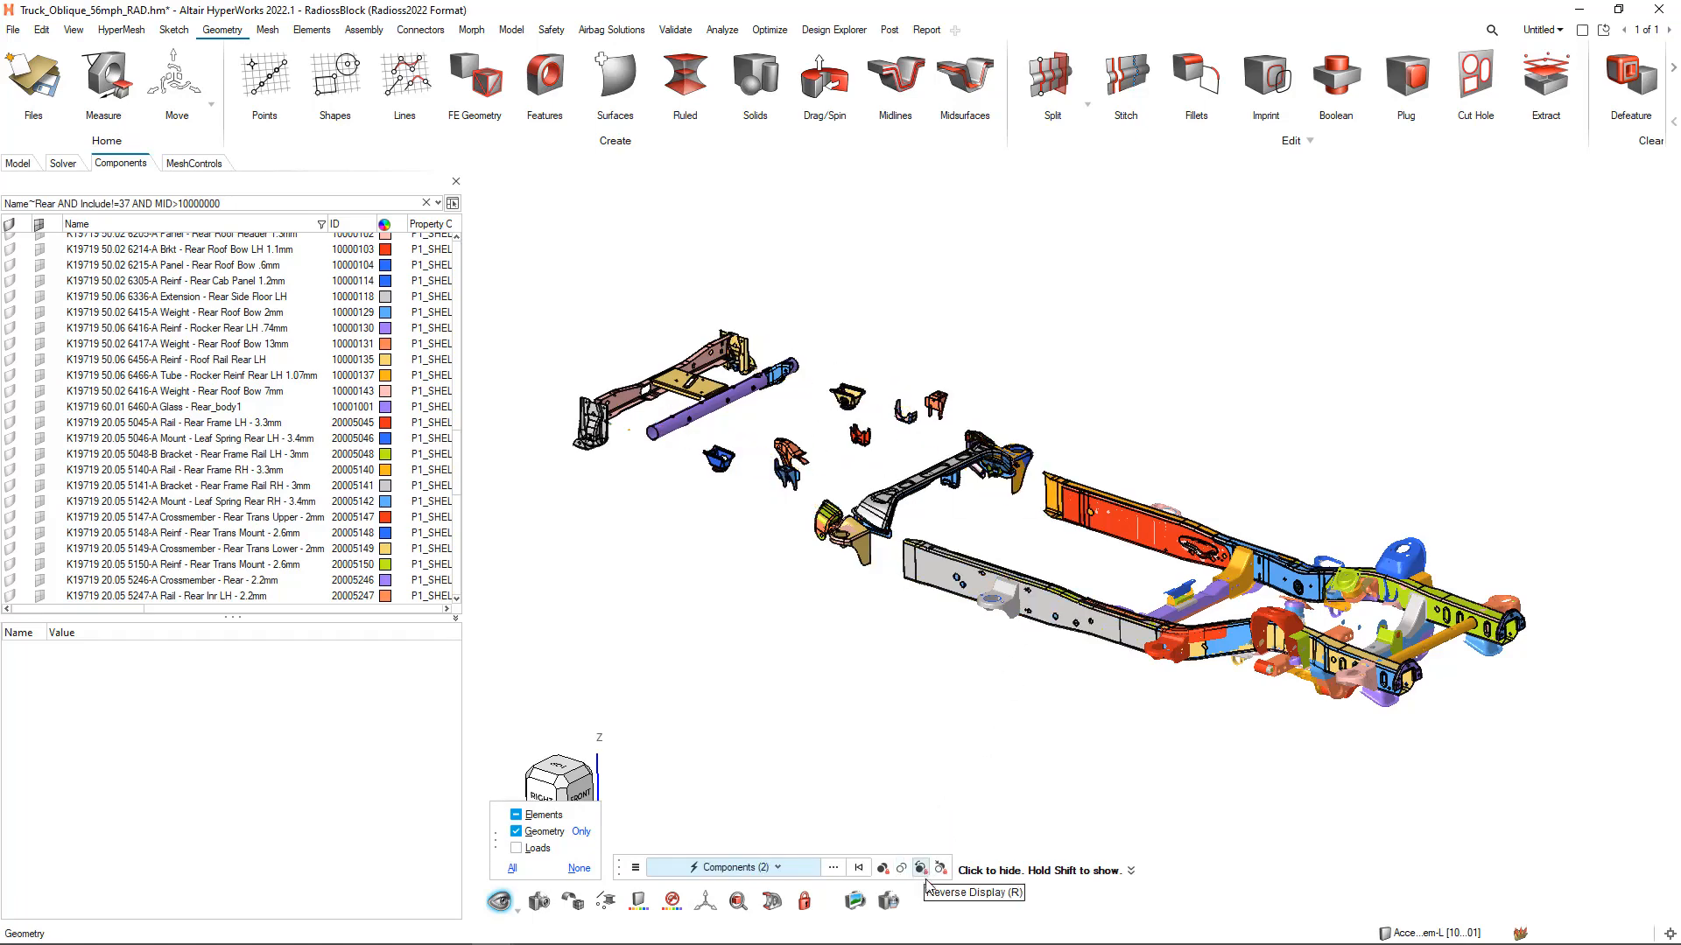
Show all components of the locked frame view again and leave the show/hide tool
click(883, 869)
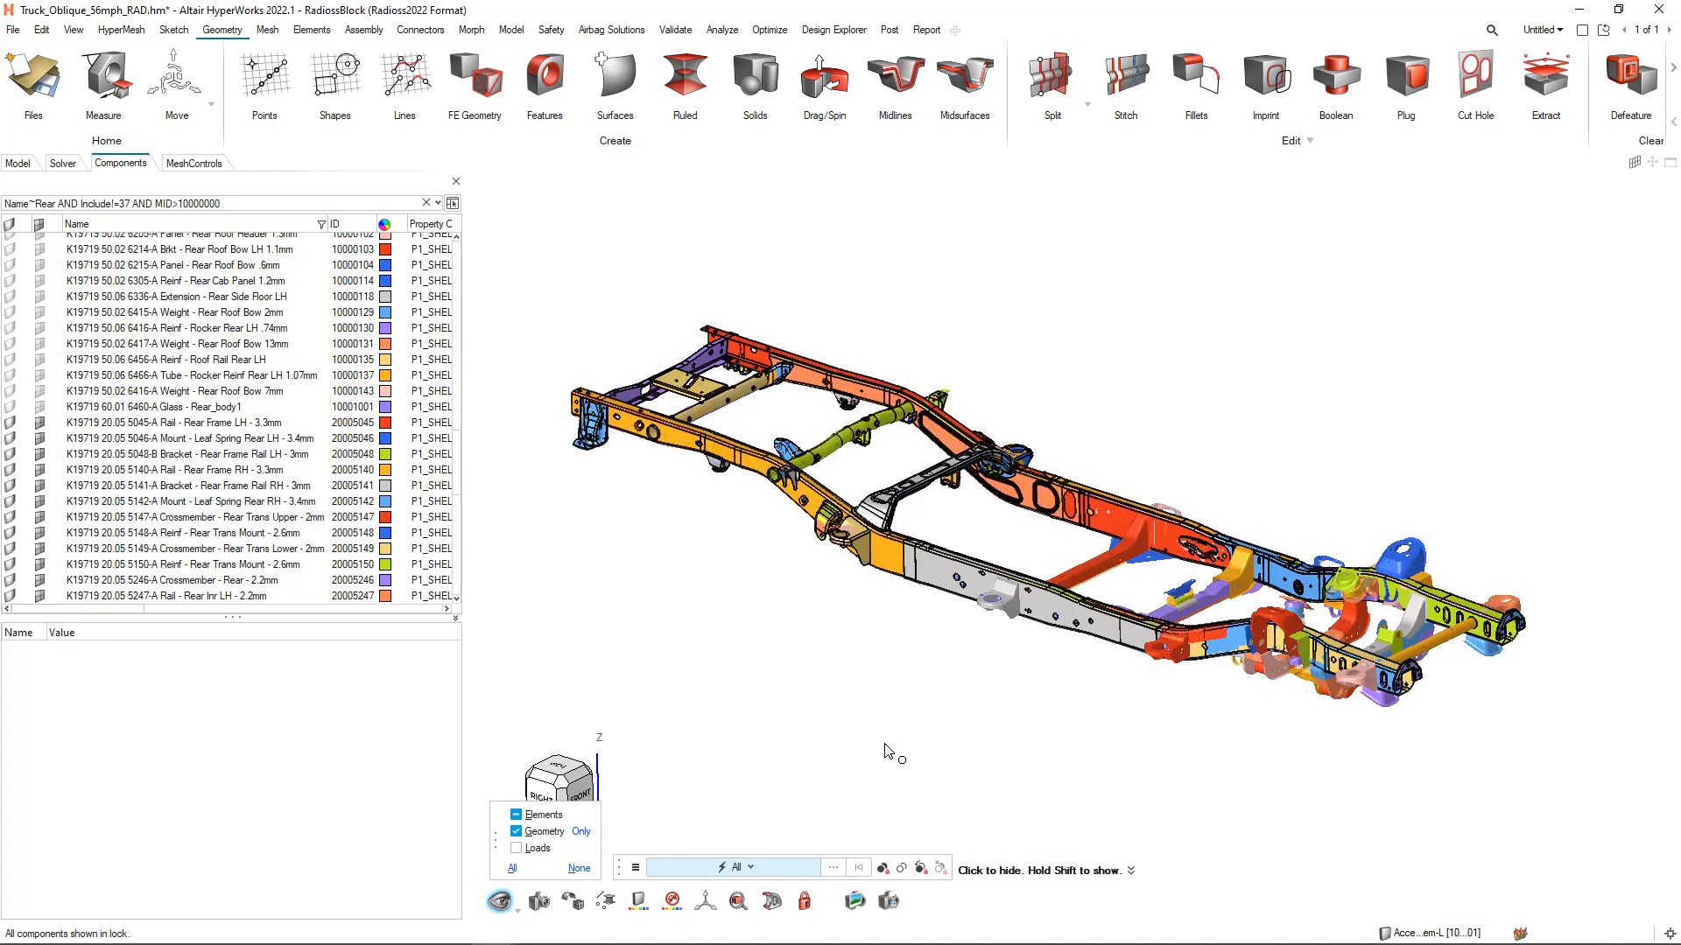
key(Escape)
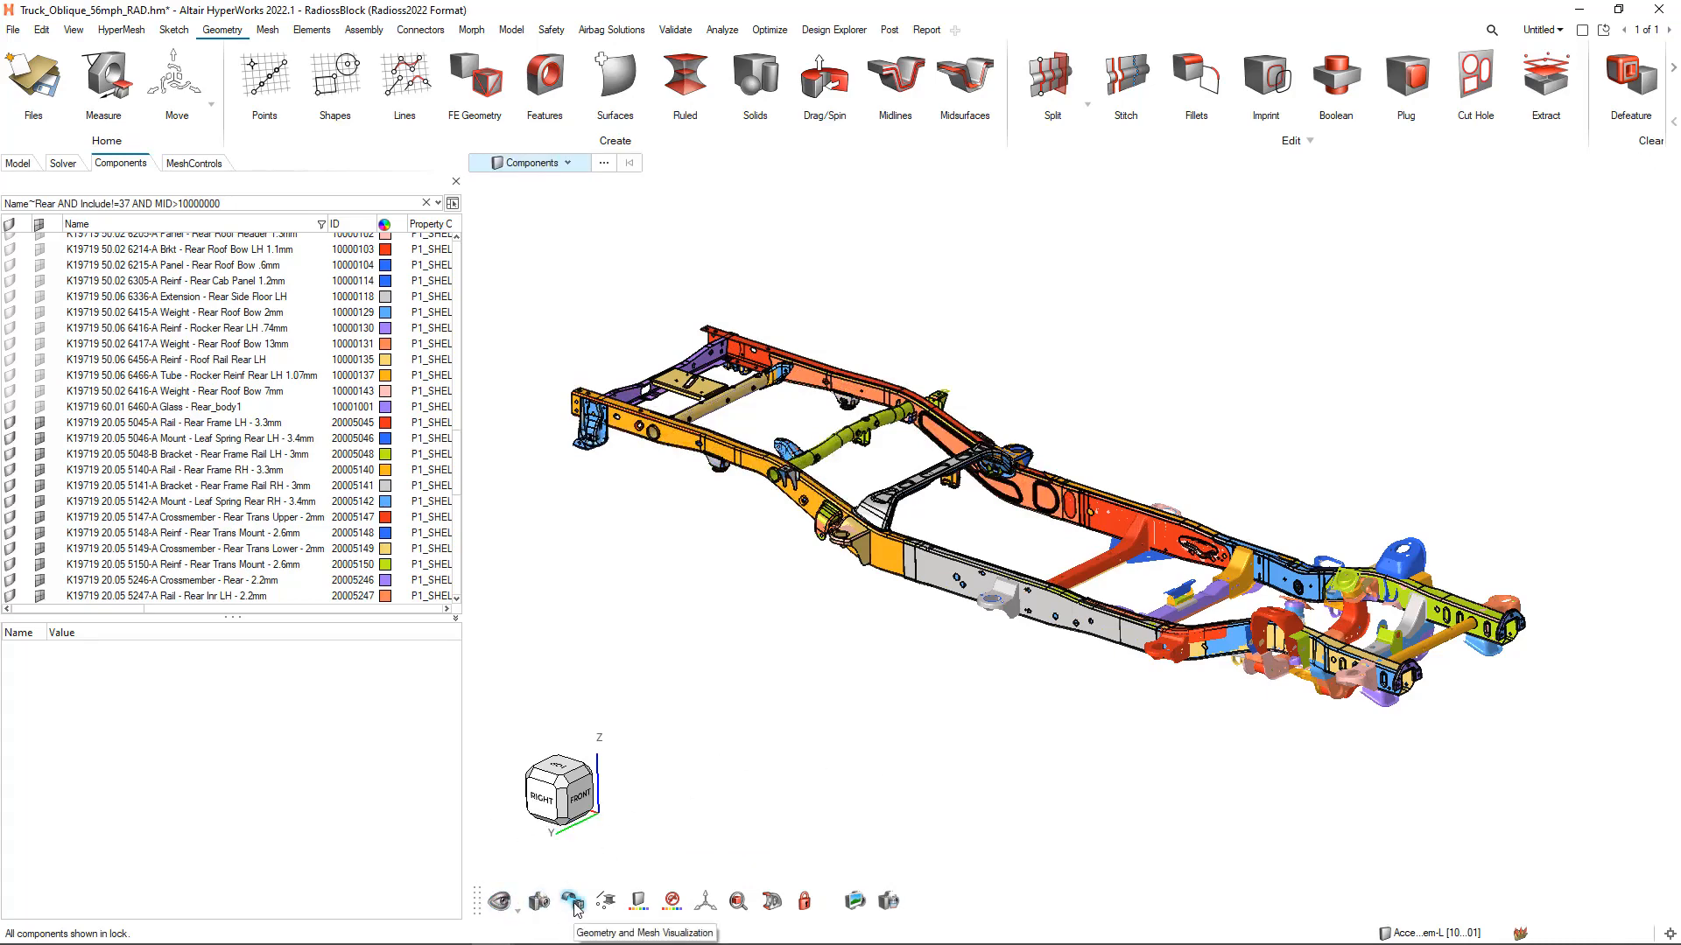
Try the wireframe and transparent geometry styles on the rail around the meshed bracket and return to shaded geometry
right_drag(871, 699, 855, 691)
scroll(876, 516, up, 8)
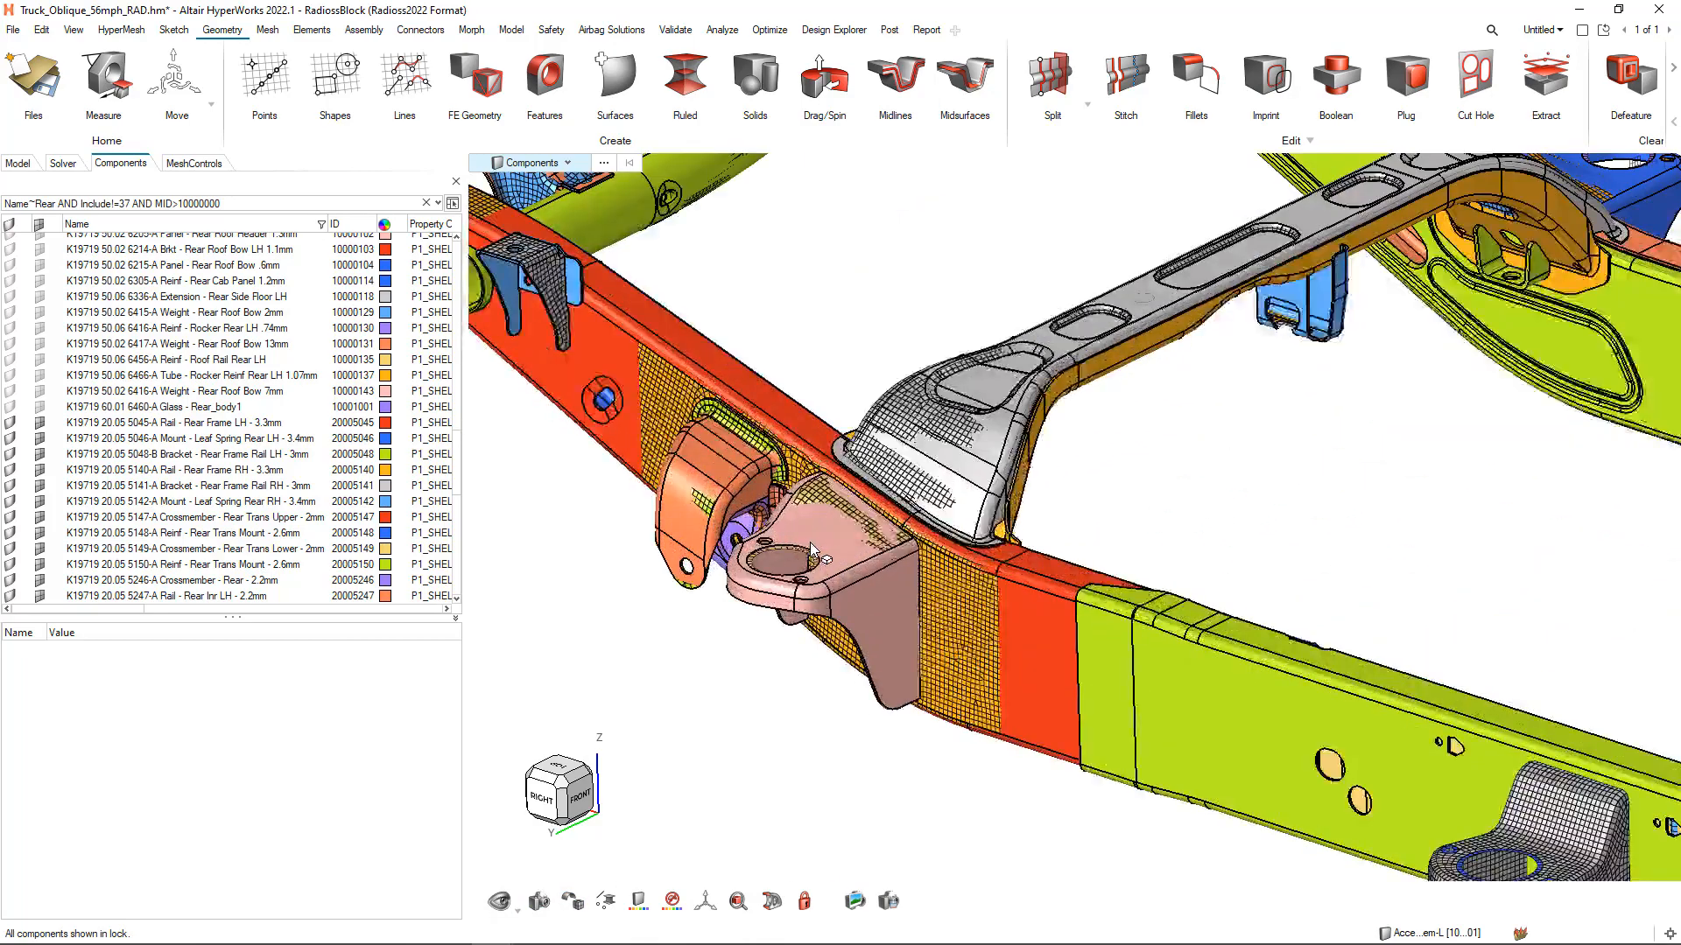
right_drag(986, 648, 457, 371)
scroll(877, 535, up, 3)
right_drag(943, 612, 896, 620)
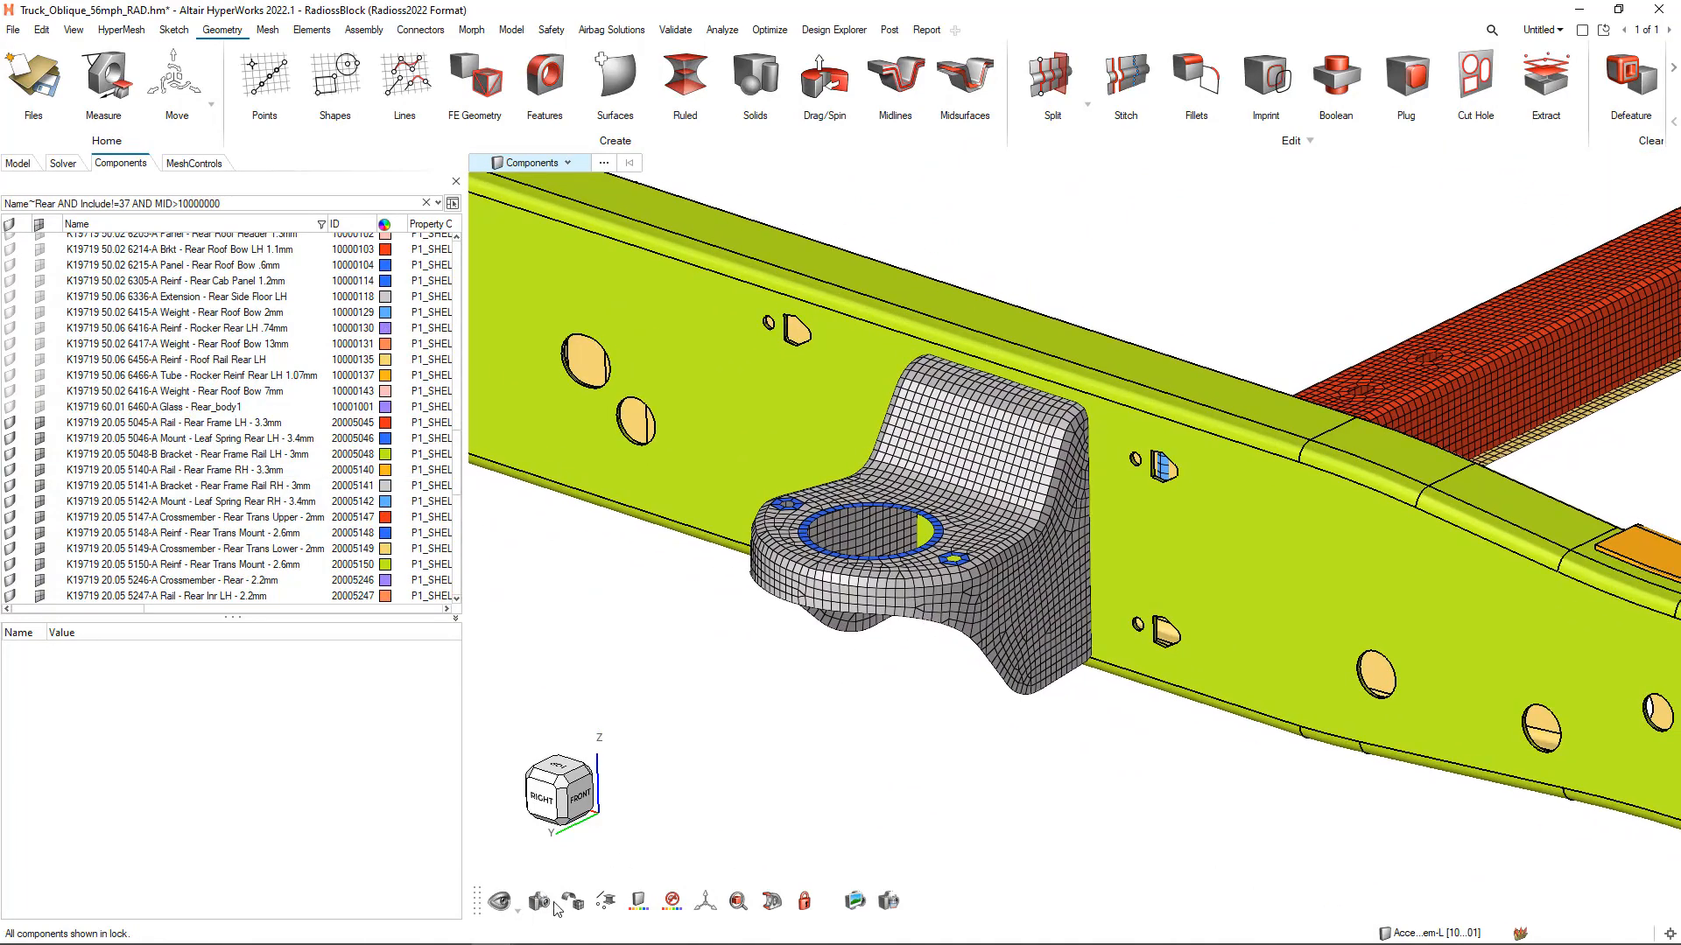
click(574, 903)
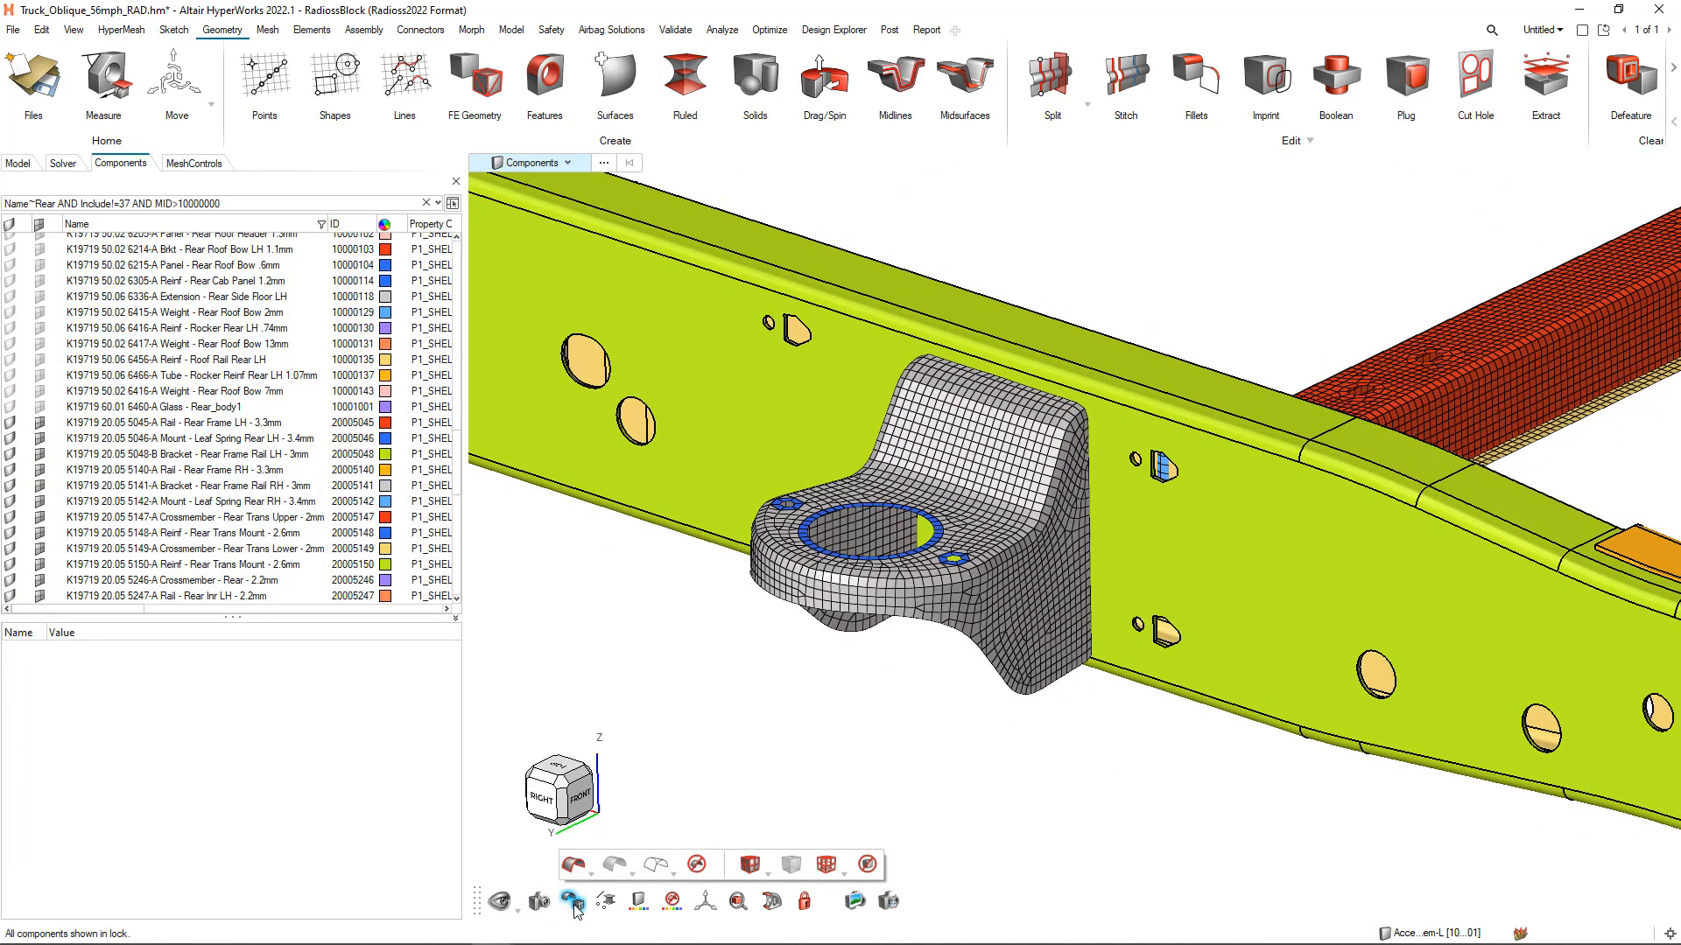
click(656, 866)
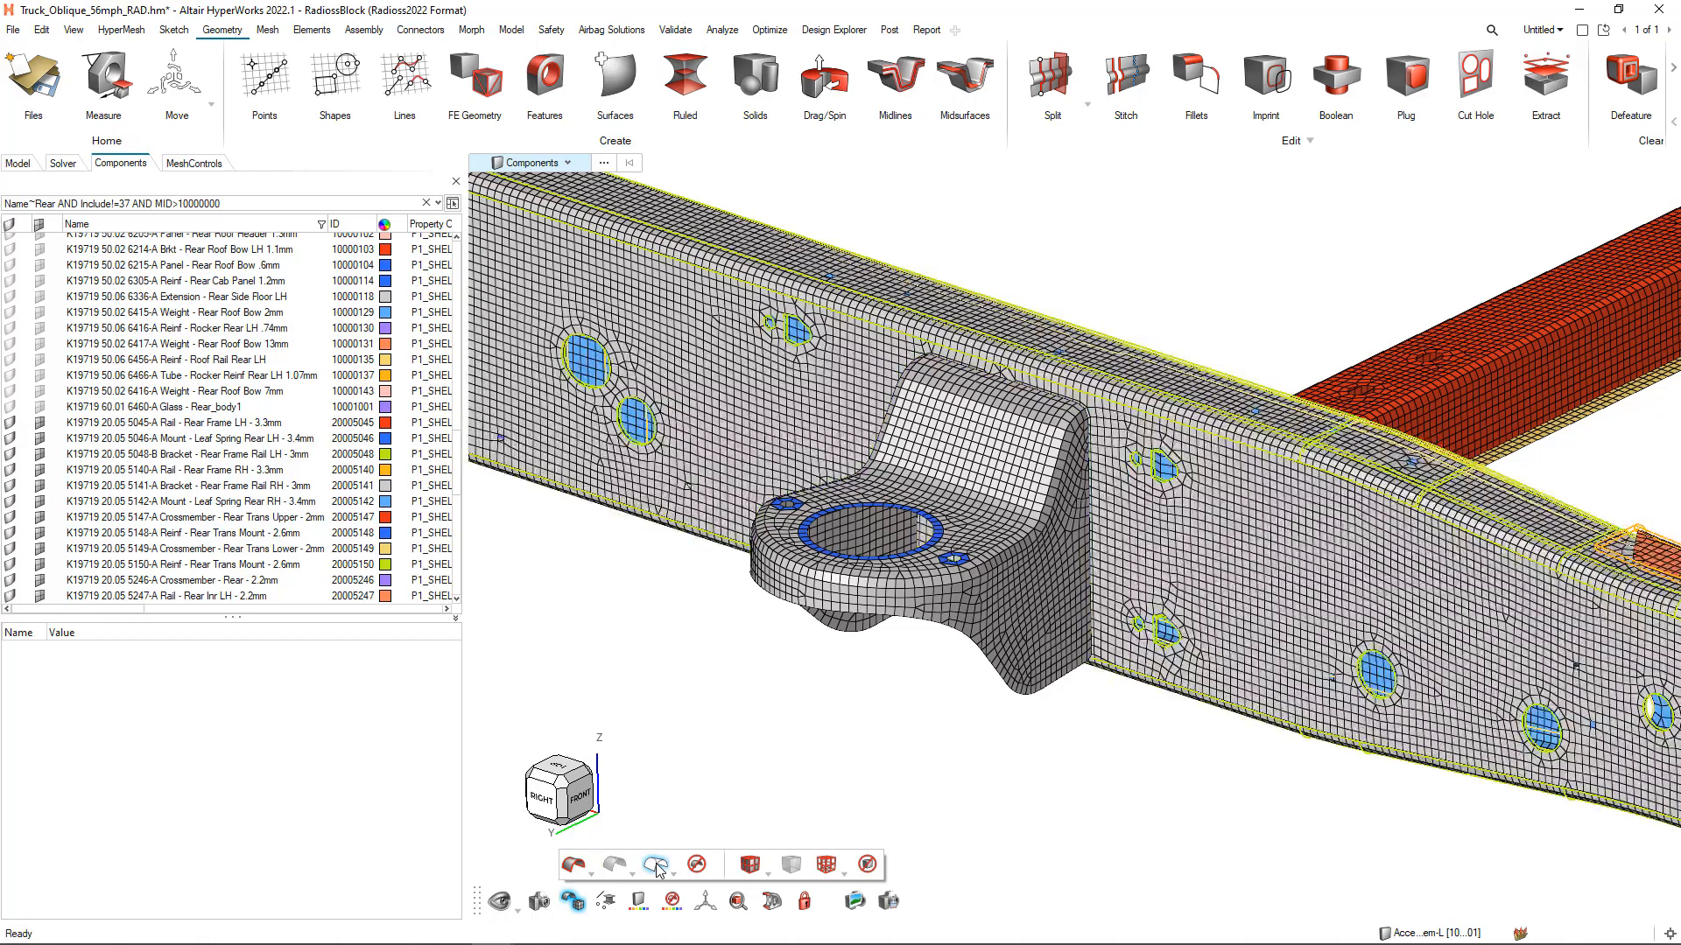
click(574, 866)
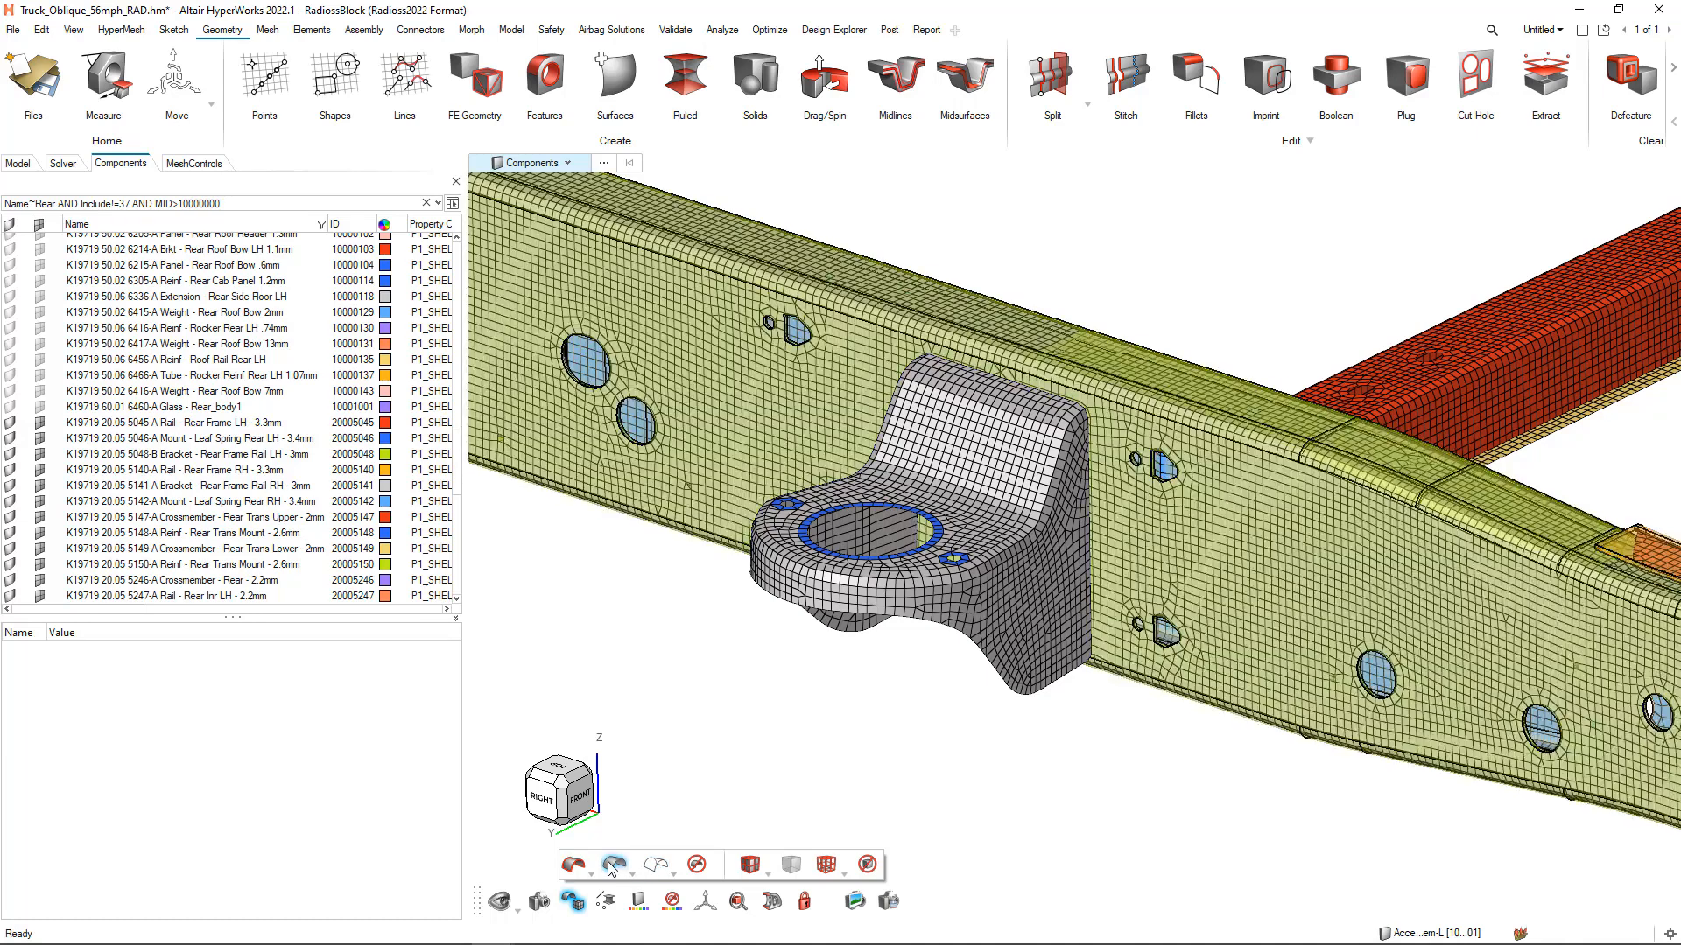
click(573, 866)
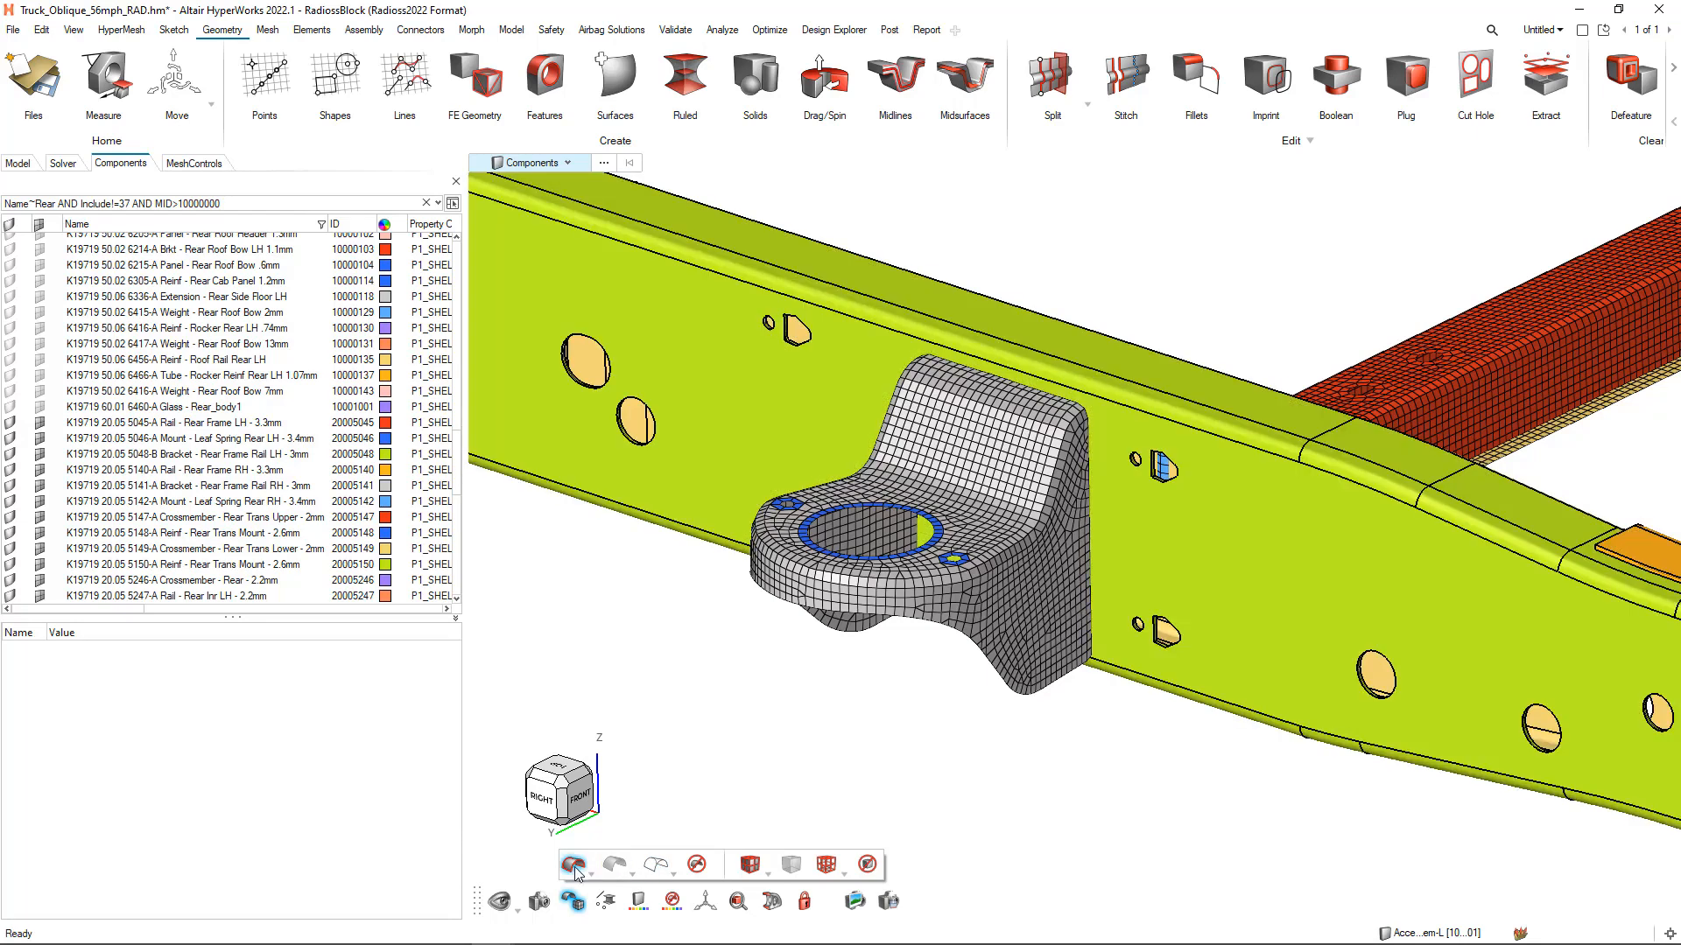
Turn off the geometry display and show the mesh elements as wireframe
click(697, 865)
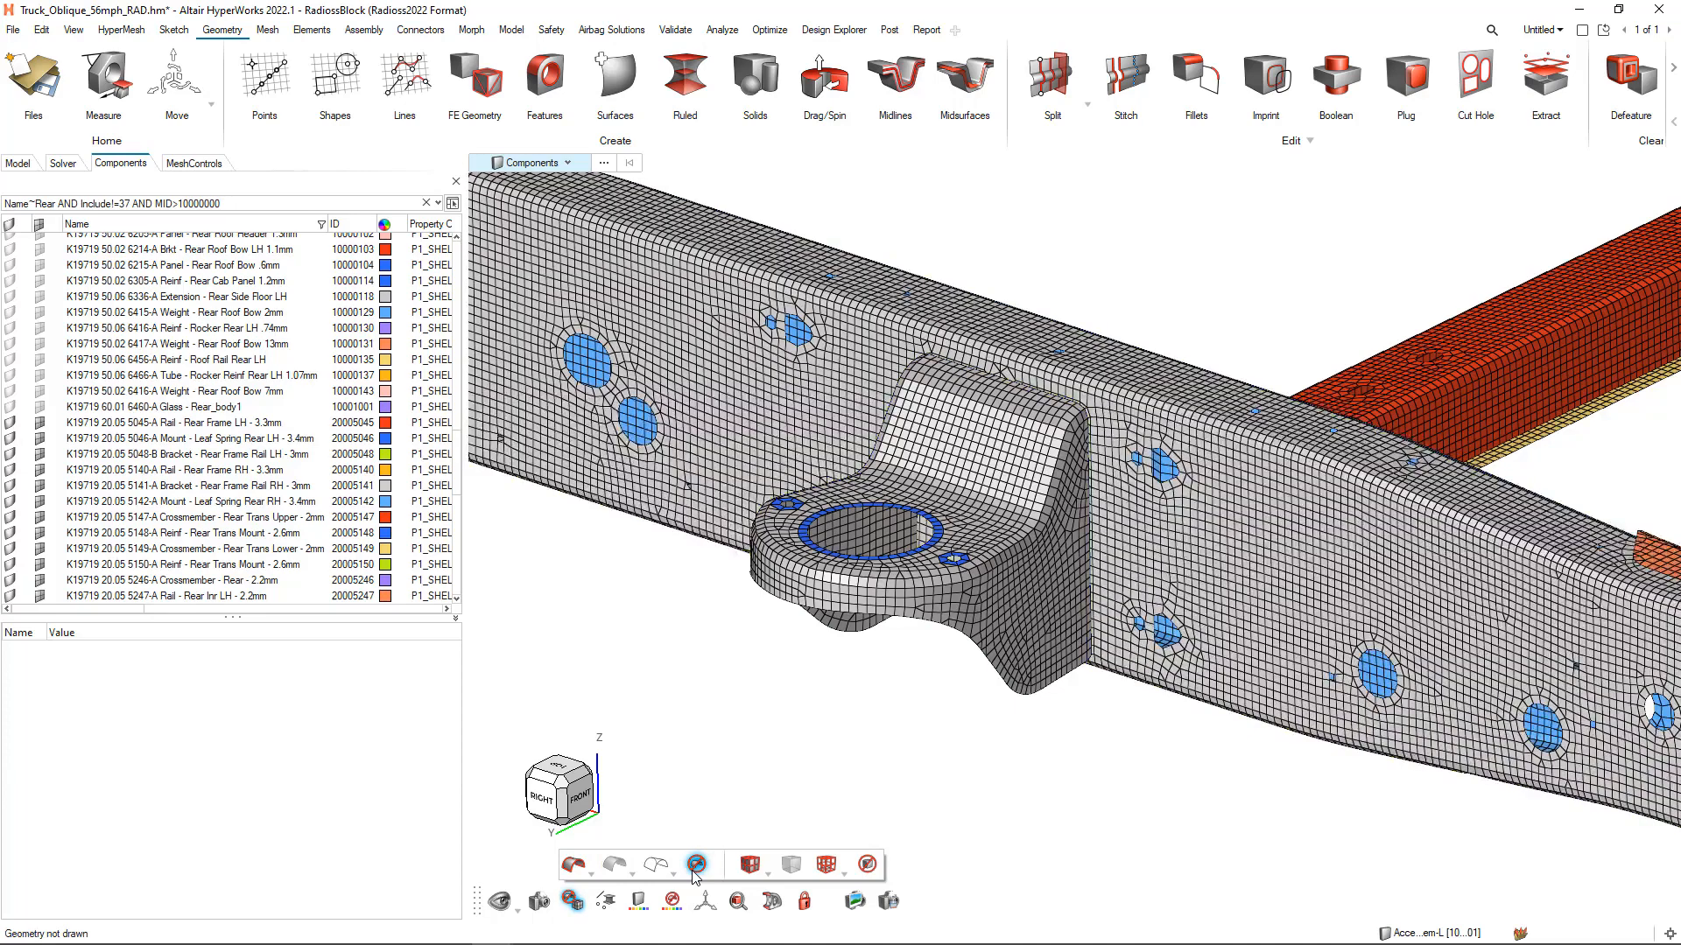
click(755, 873)
click(755, 933)
click(758, 871)
click(781, 886)
click(827, 865)
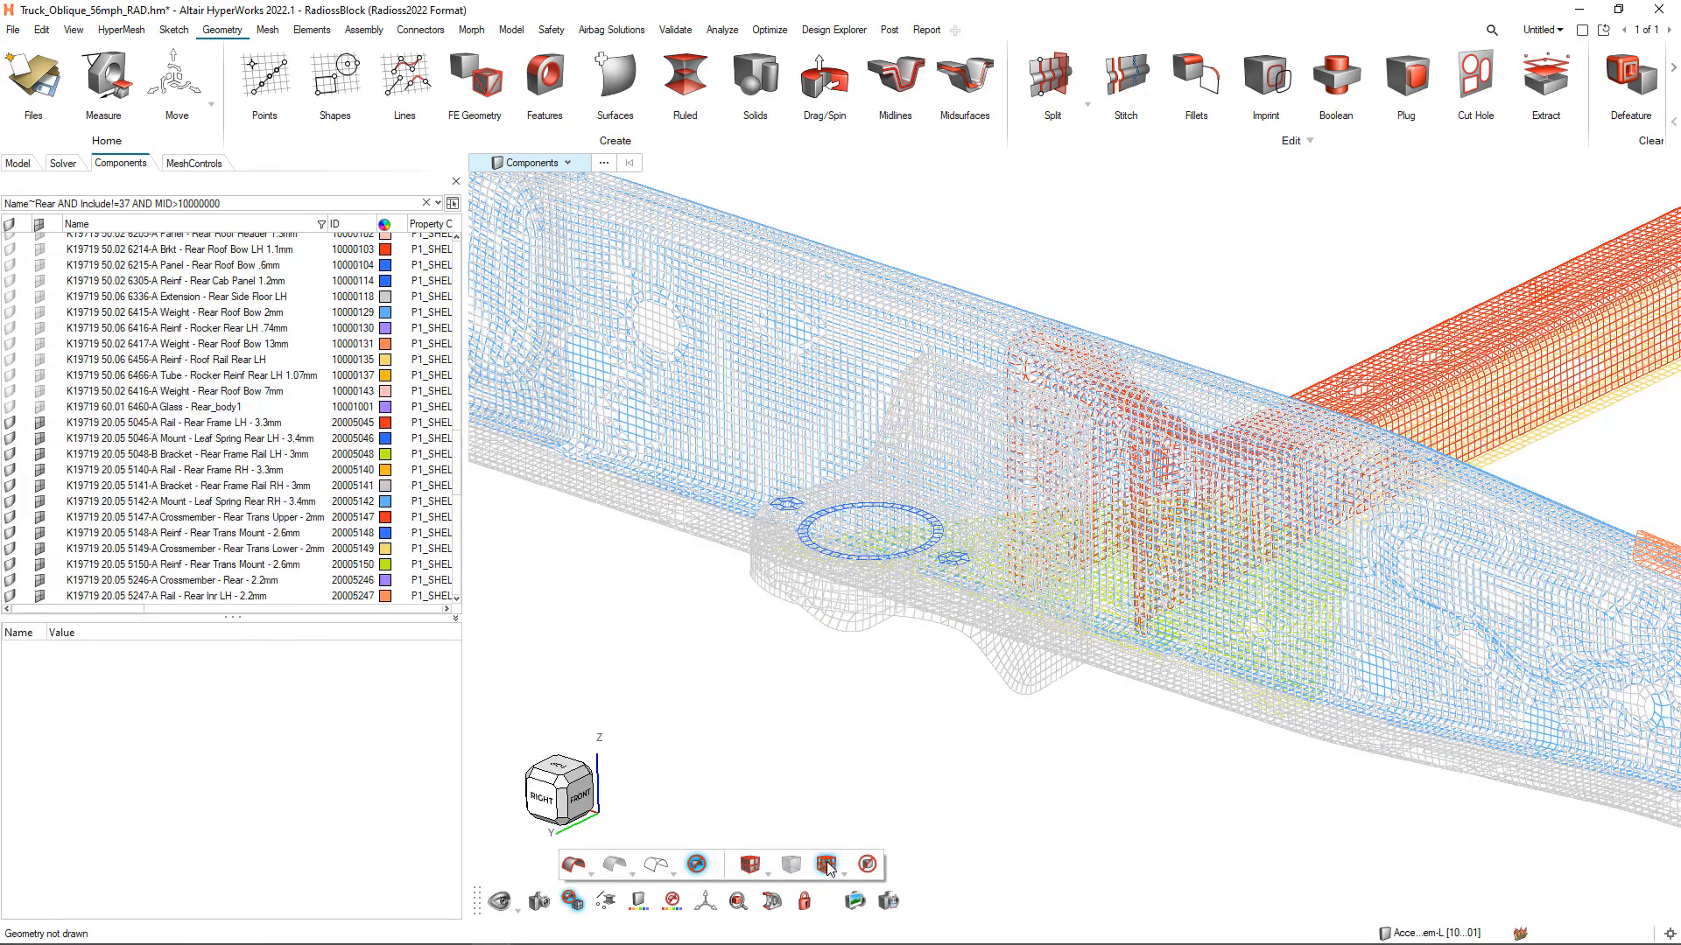
Return the mesh to shaded elements with mesh lines and demonstrate switching the mesh and geometry display off and on, ending with both shown
click(830, 867)
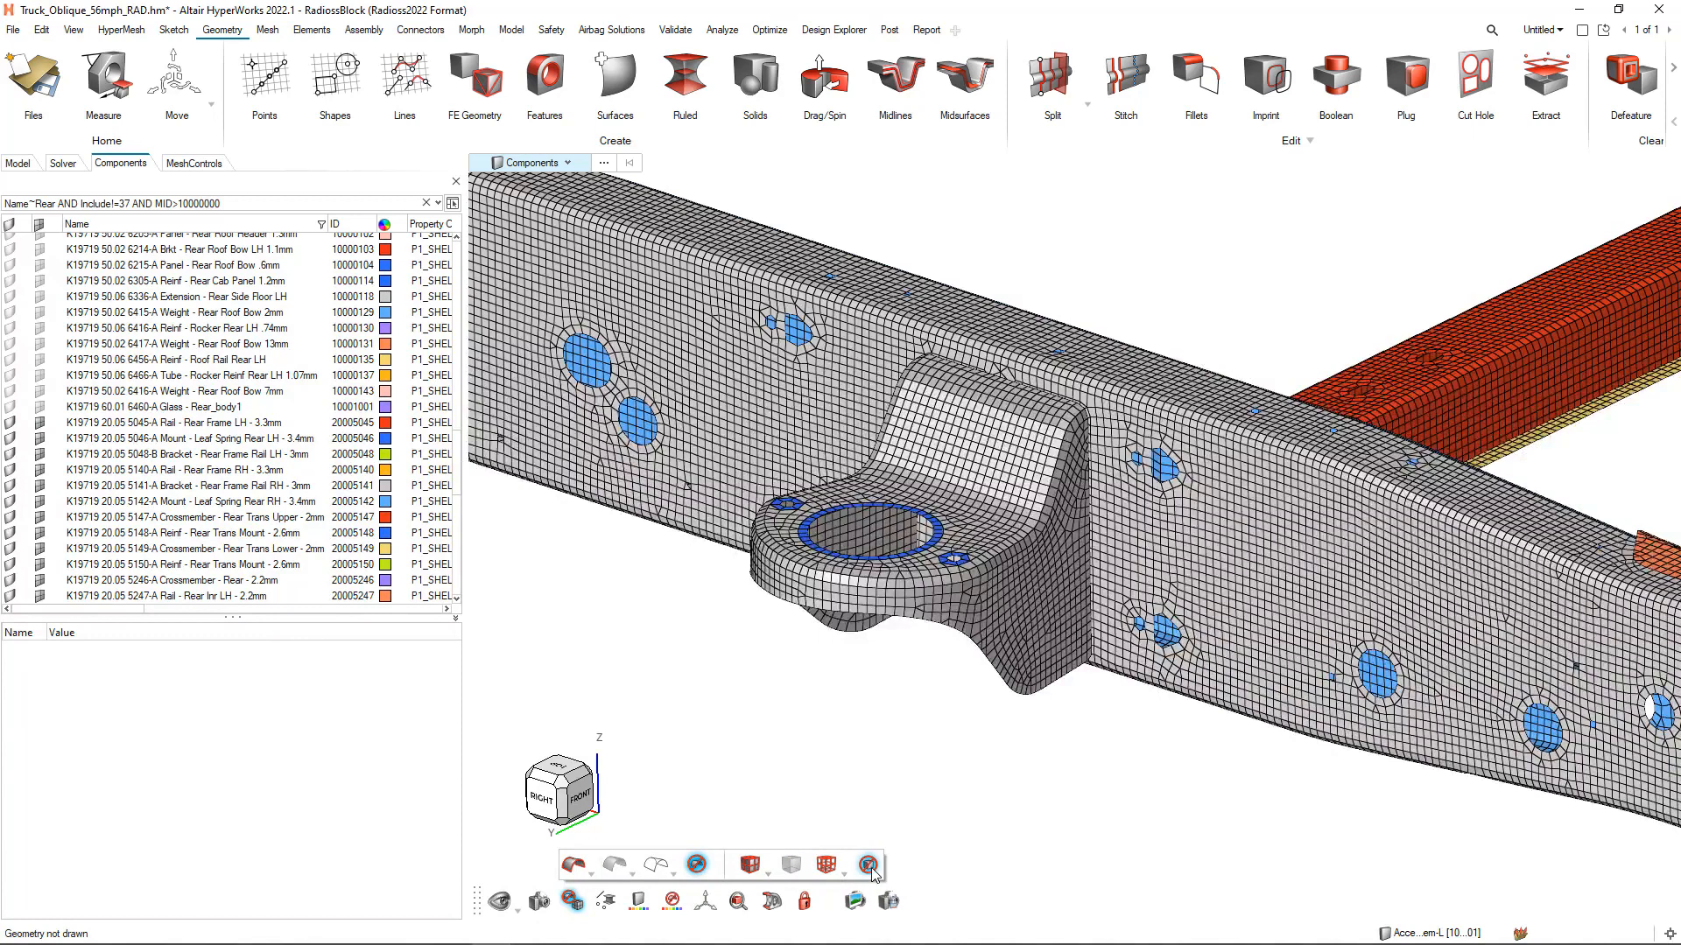
click(870, 868)
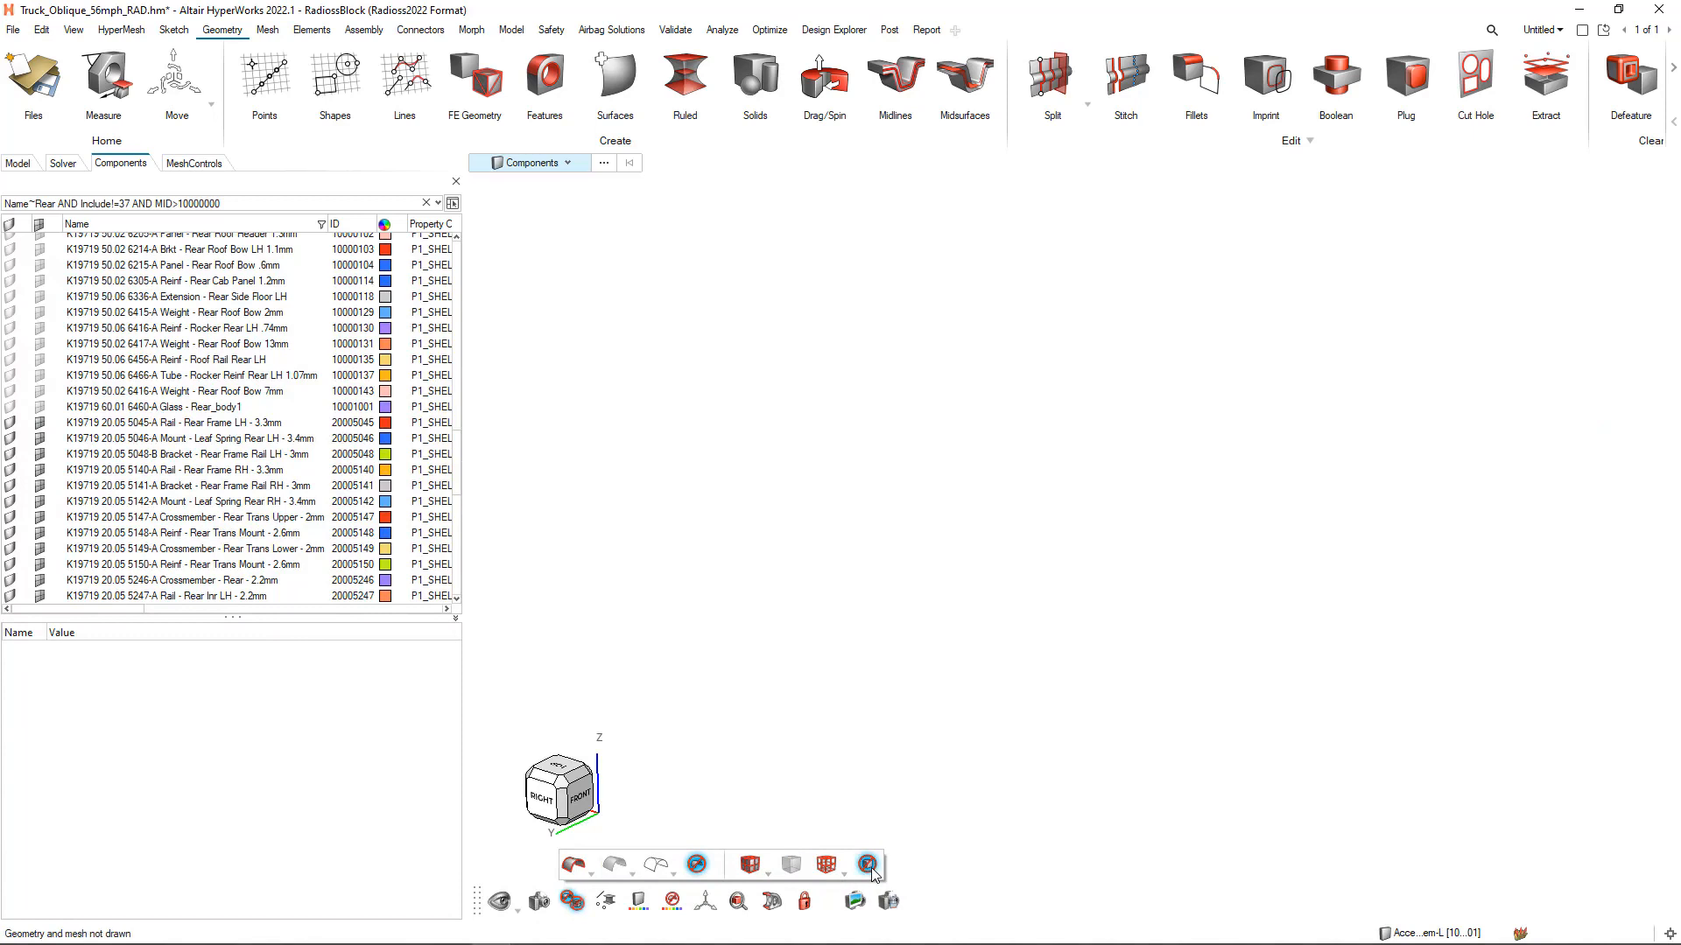
click(698, 868)
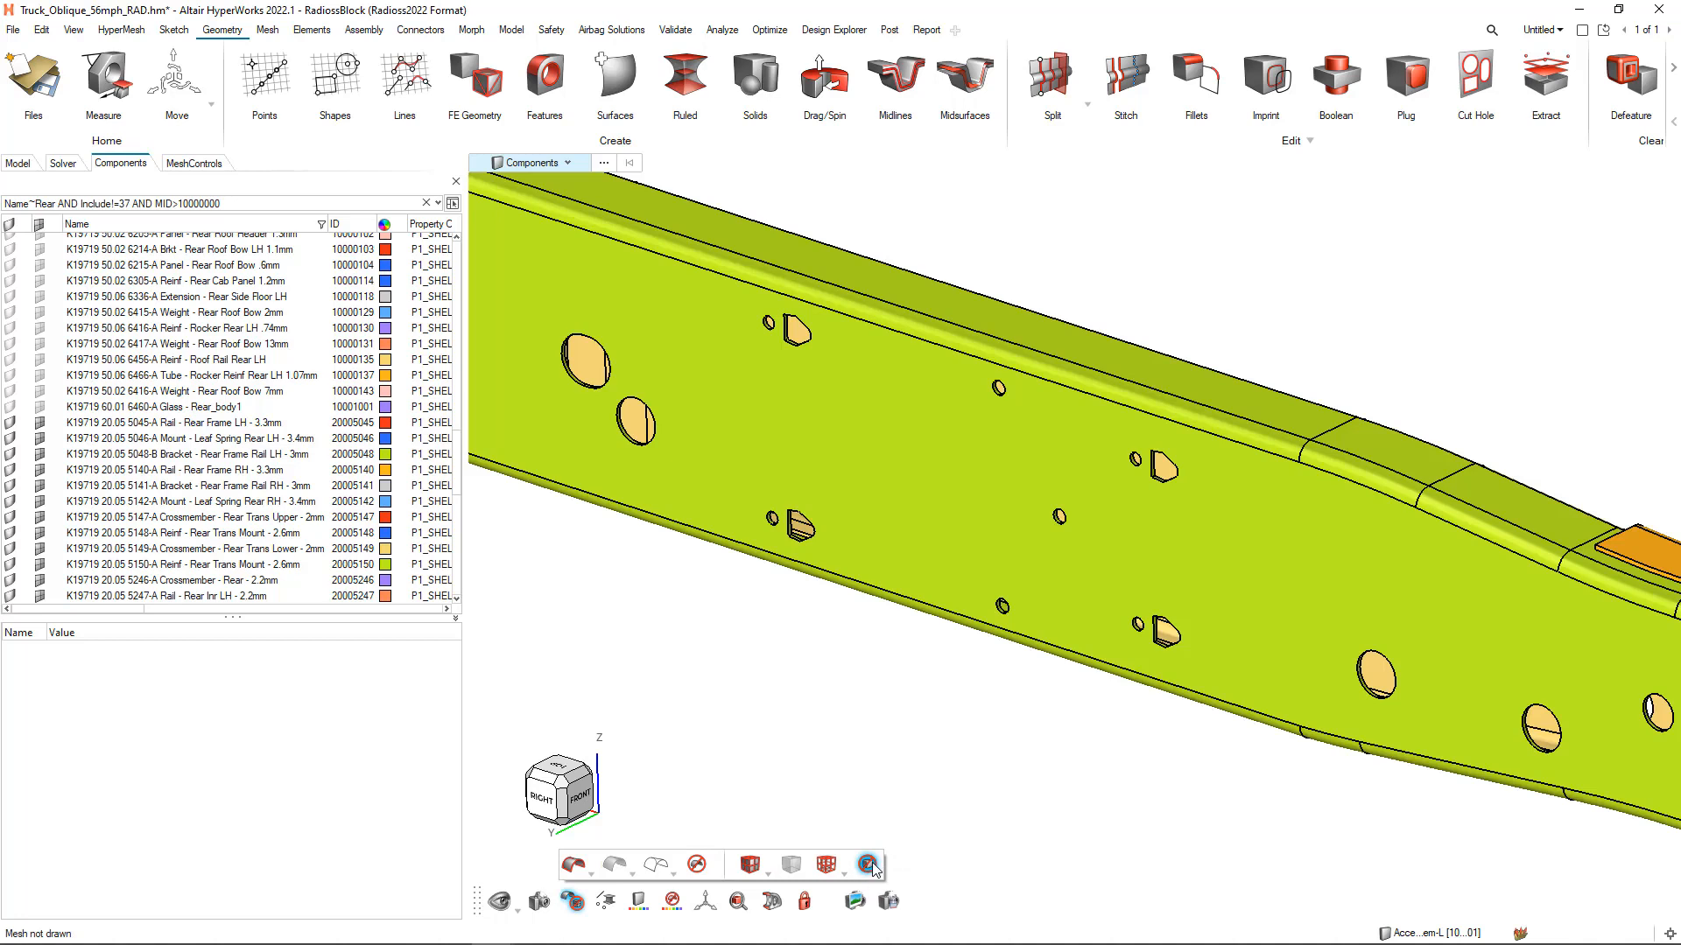
click(867, 866)
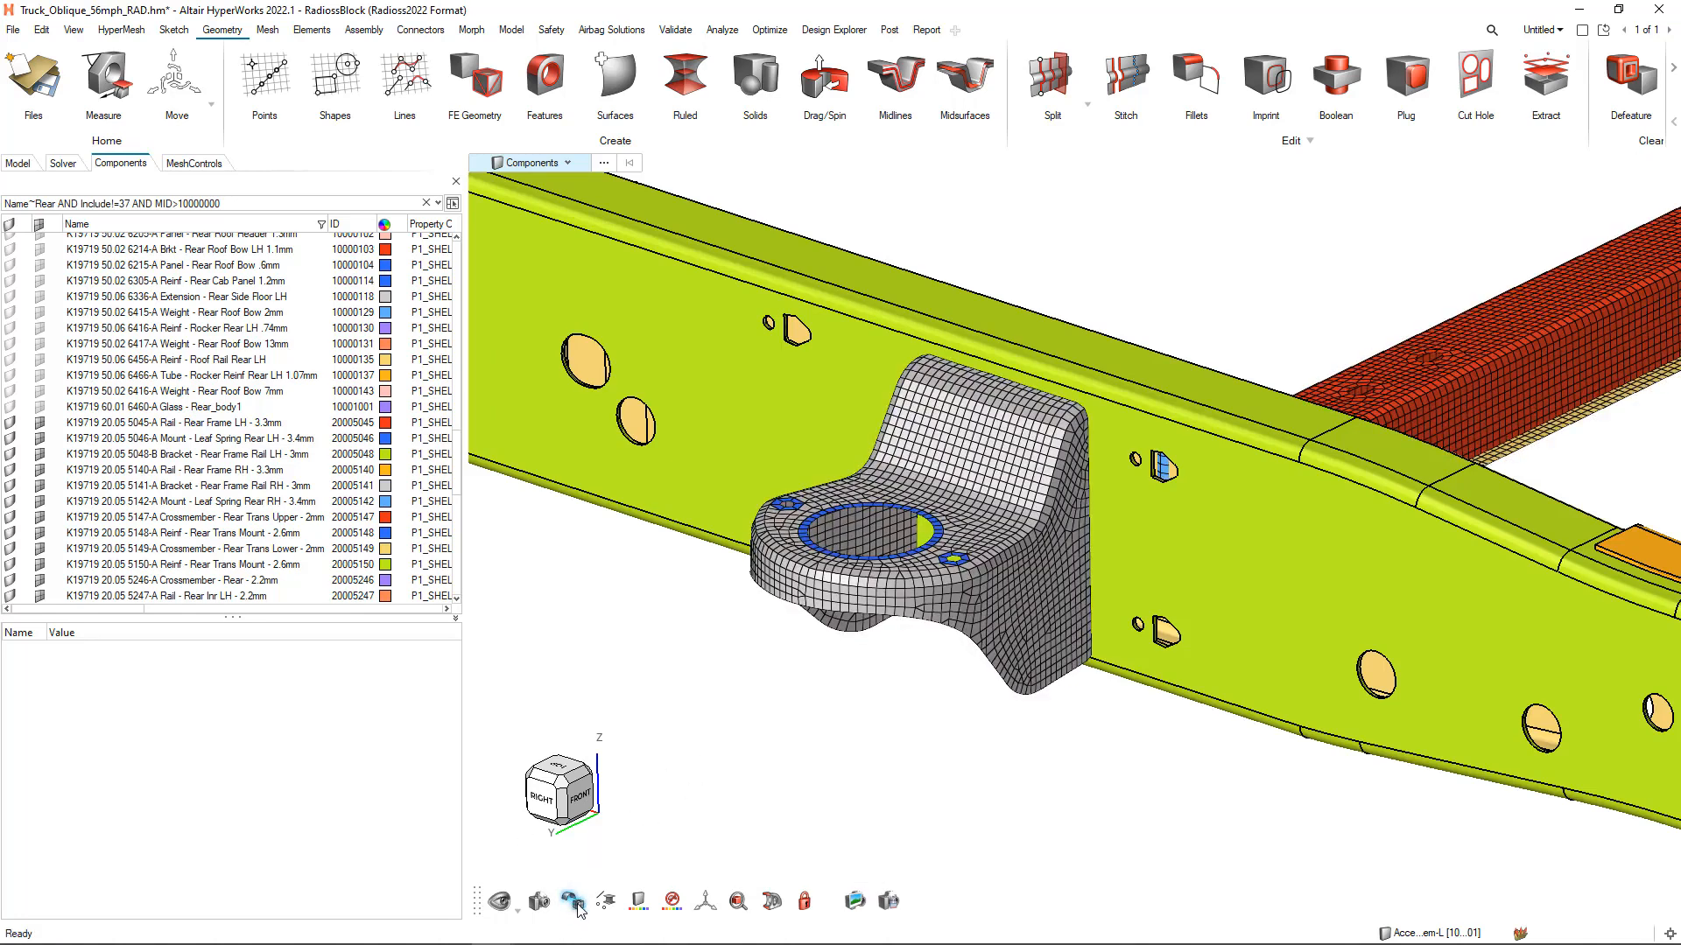
Fit the whole frame in view and try coloring it by Material and by Property
mouse_move(610, 909)
right_drag(933, 695, 923, 705)
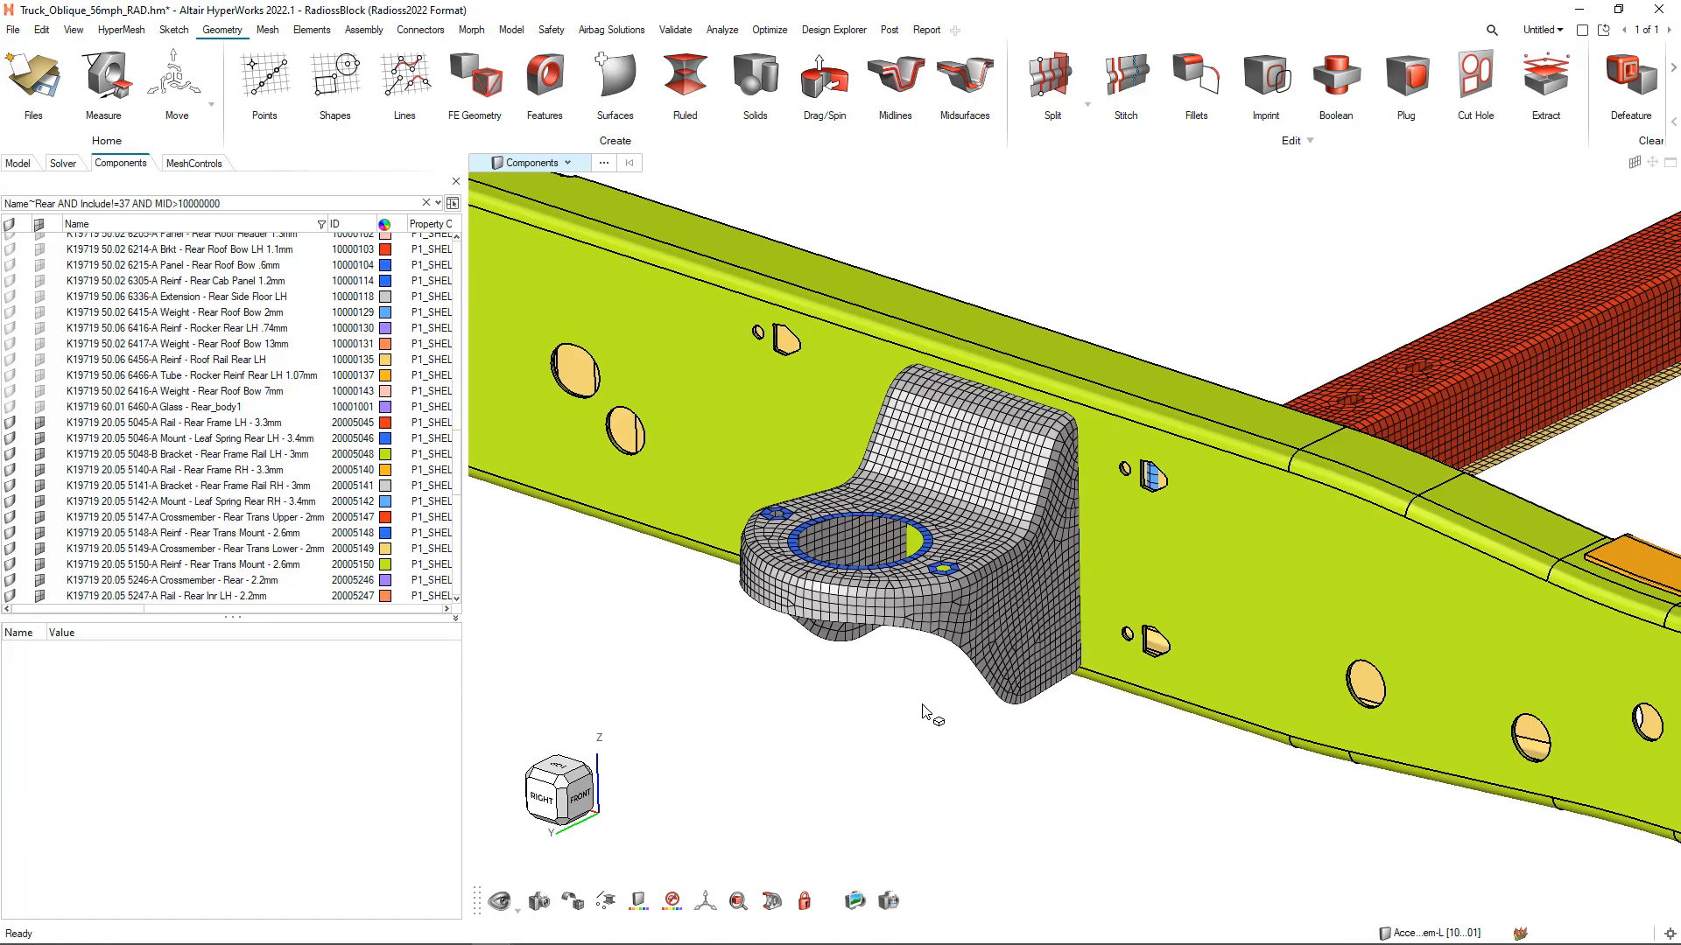
key(f)
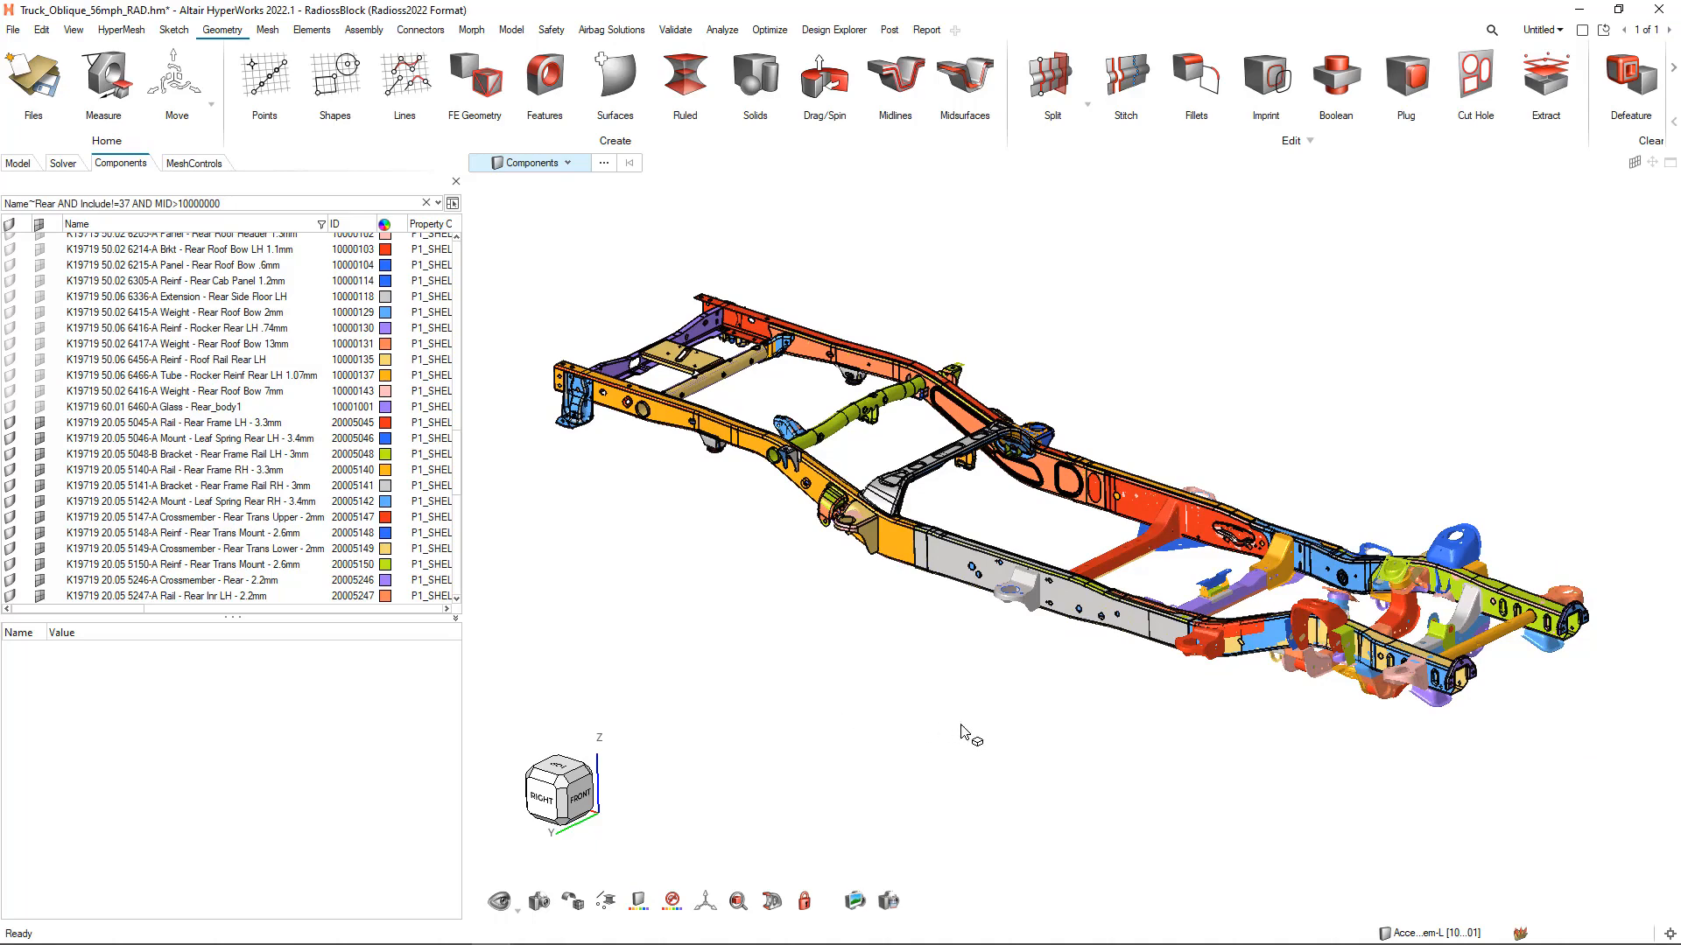
ctrl+drag(1168, 723, 1061, 679)
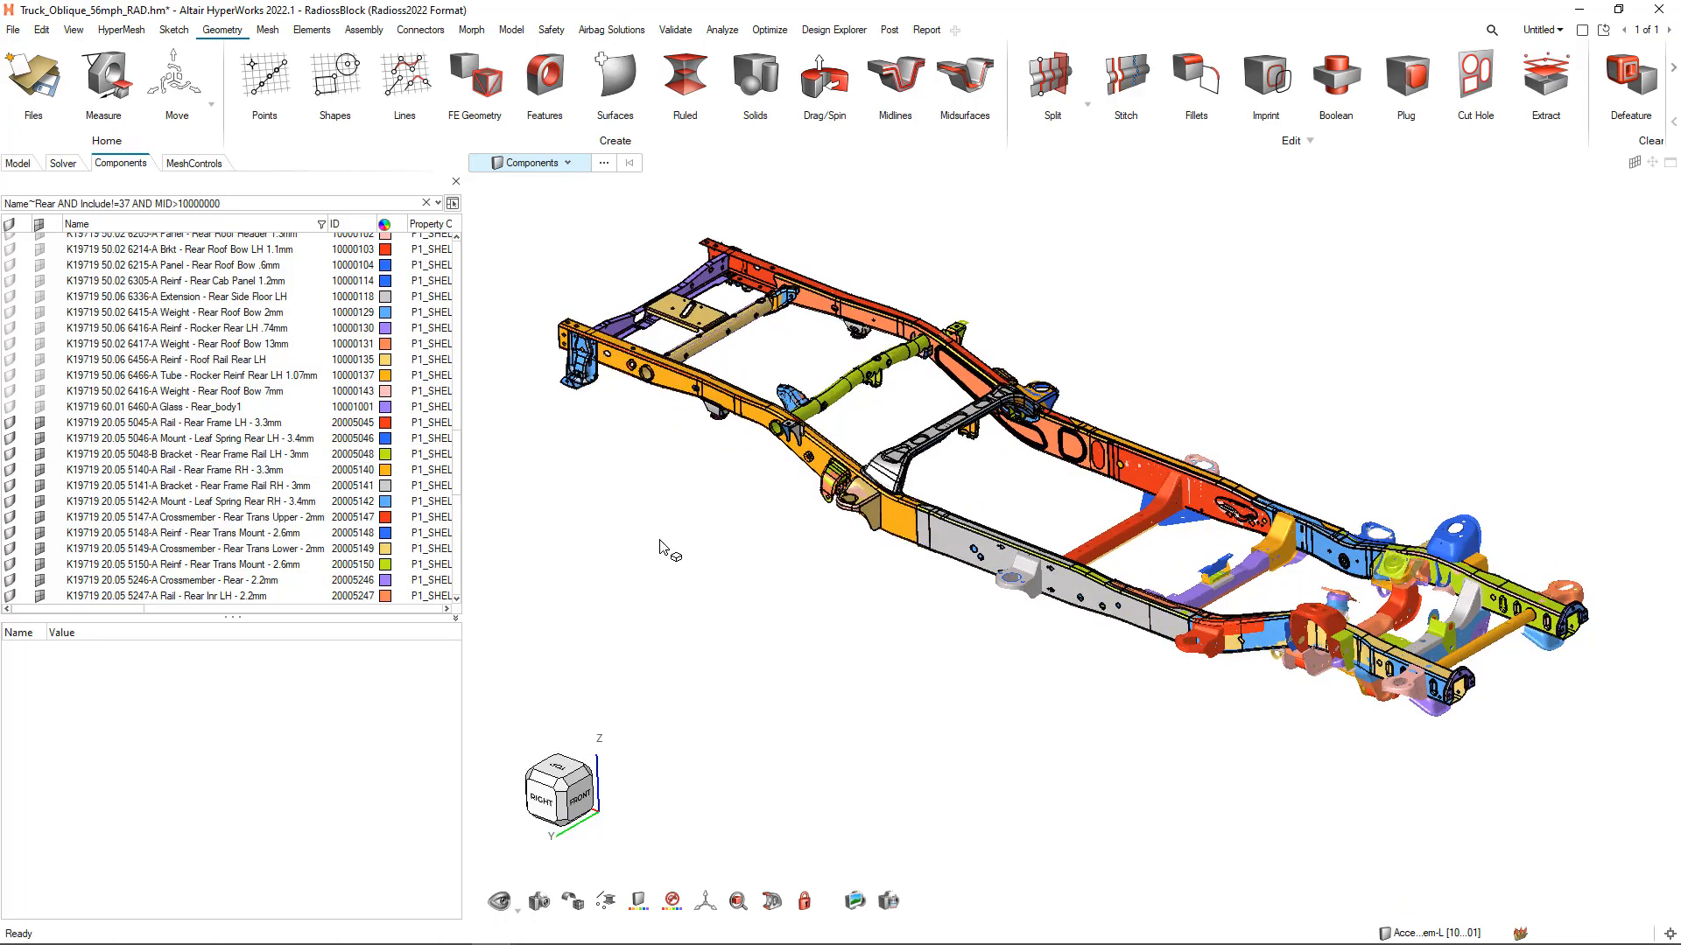
click(635, 907)
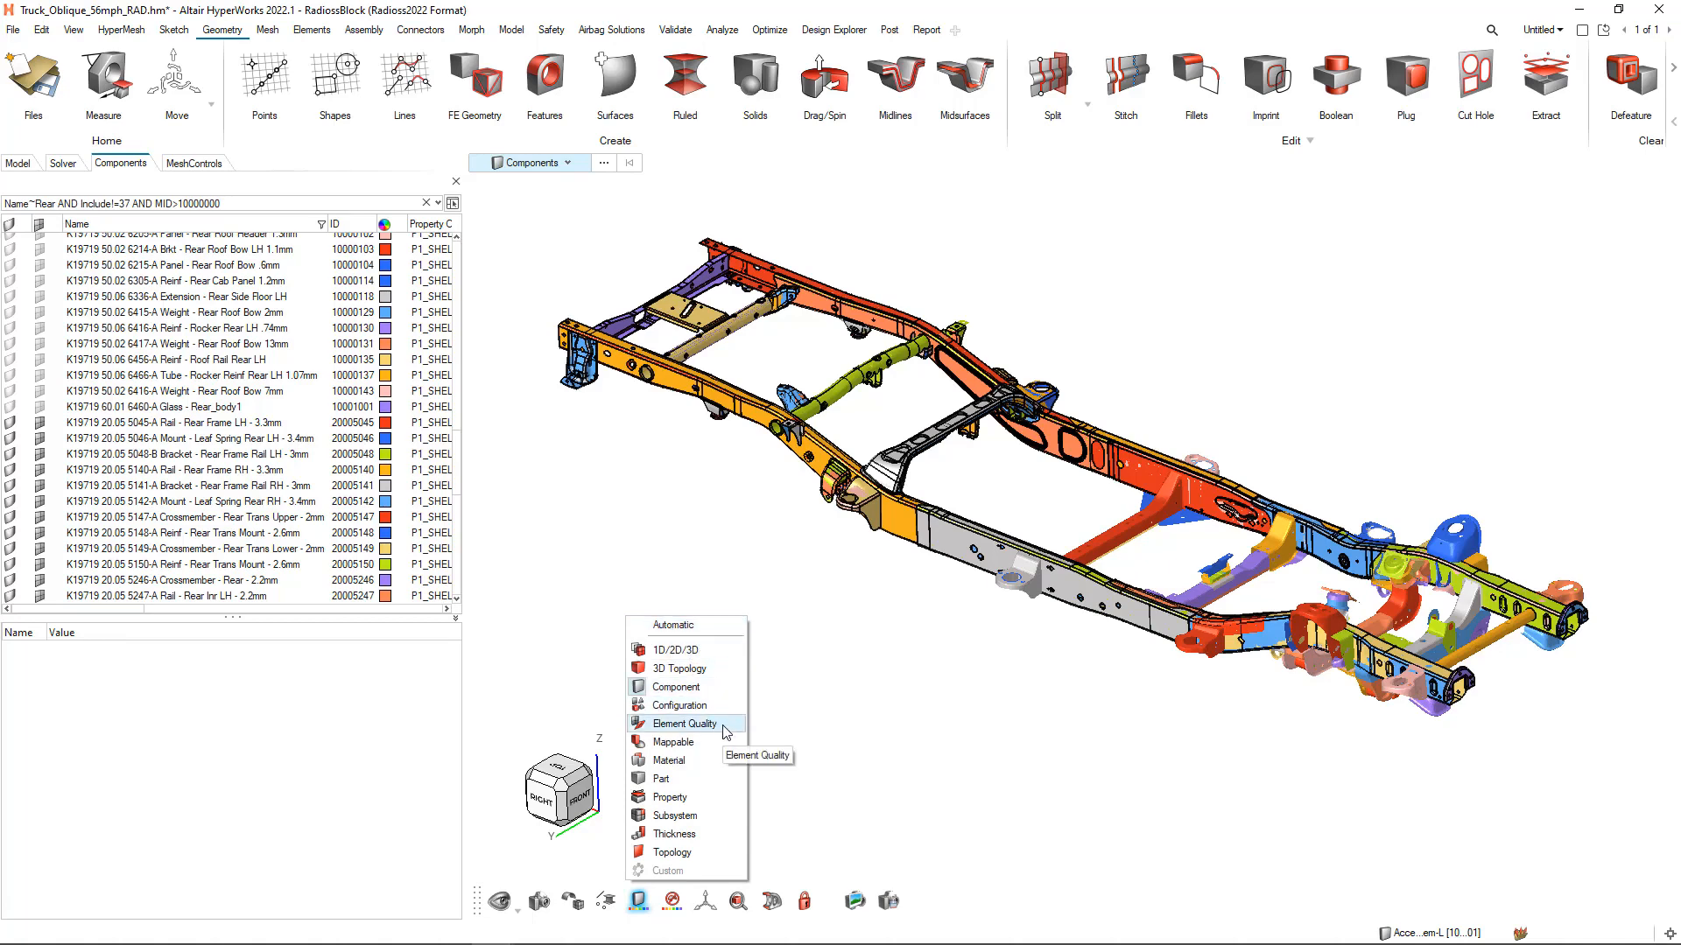
click(683, 760)
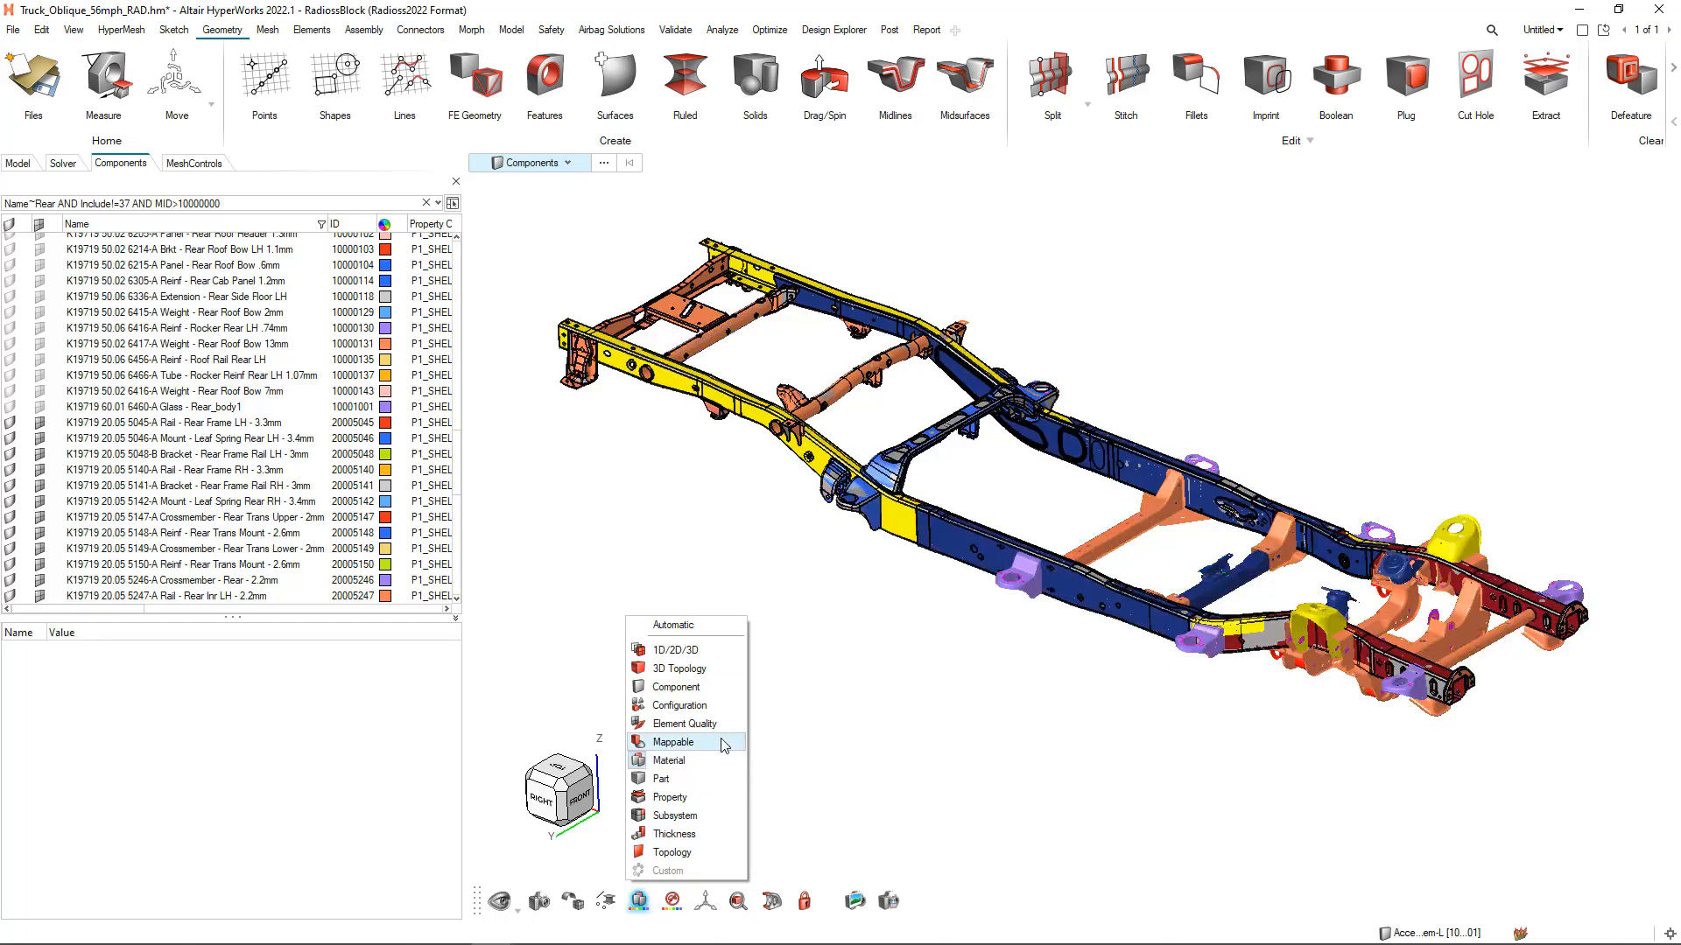
click(683, 799)
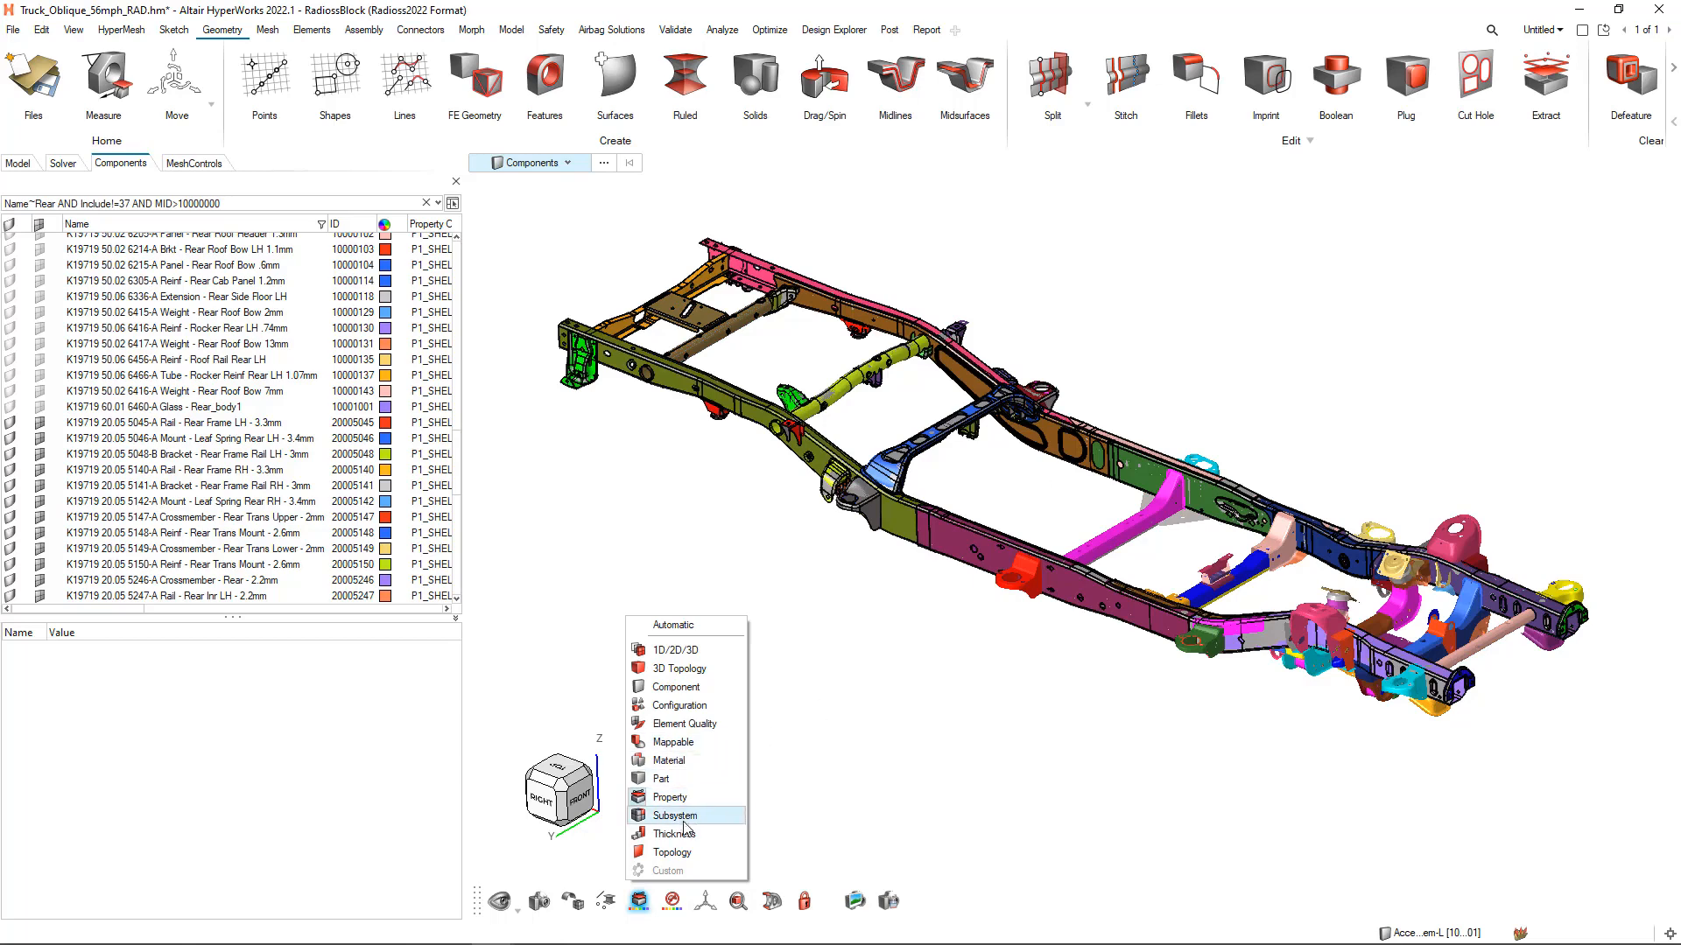
Color the frame by Thickness and narrow the component browser to enlarge the graphics area
click(676, 834)
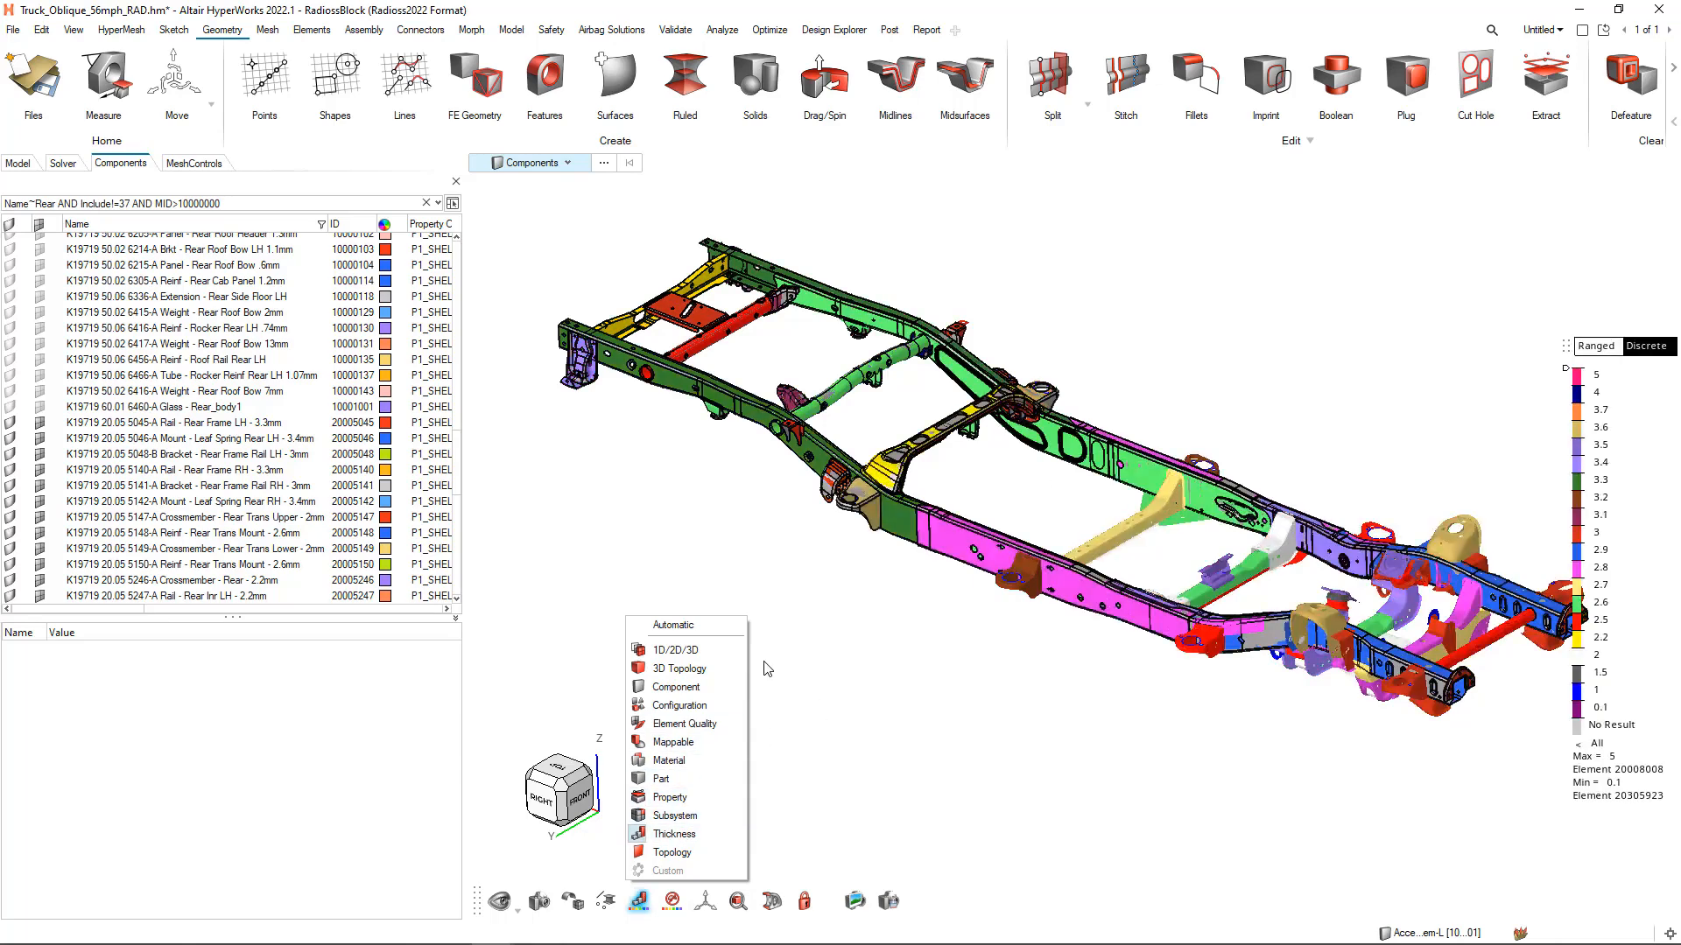
click(800, 663)
right_drag(936, 665, 888, 654)
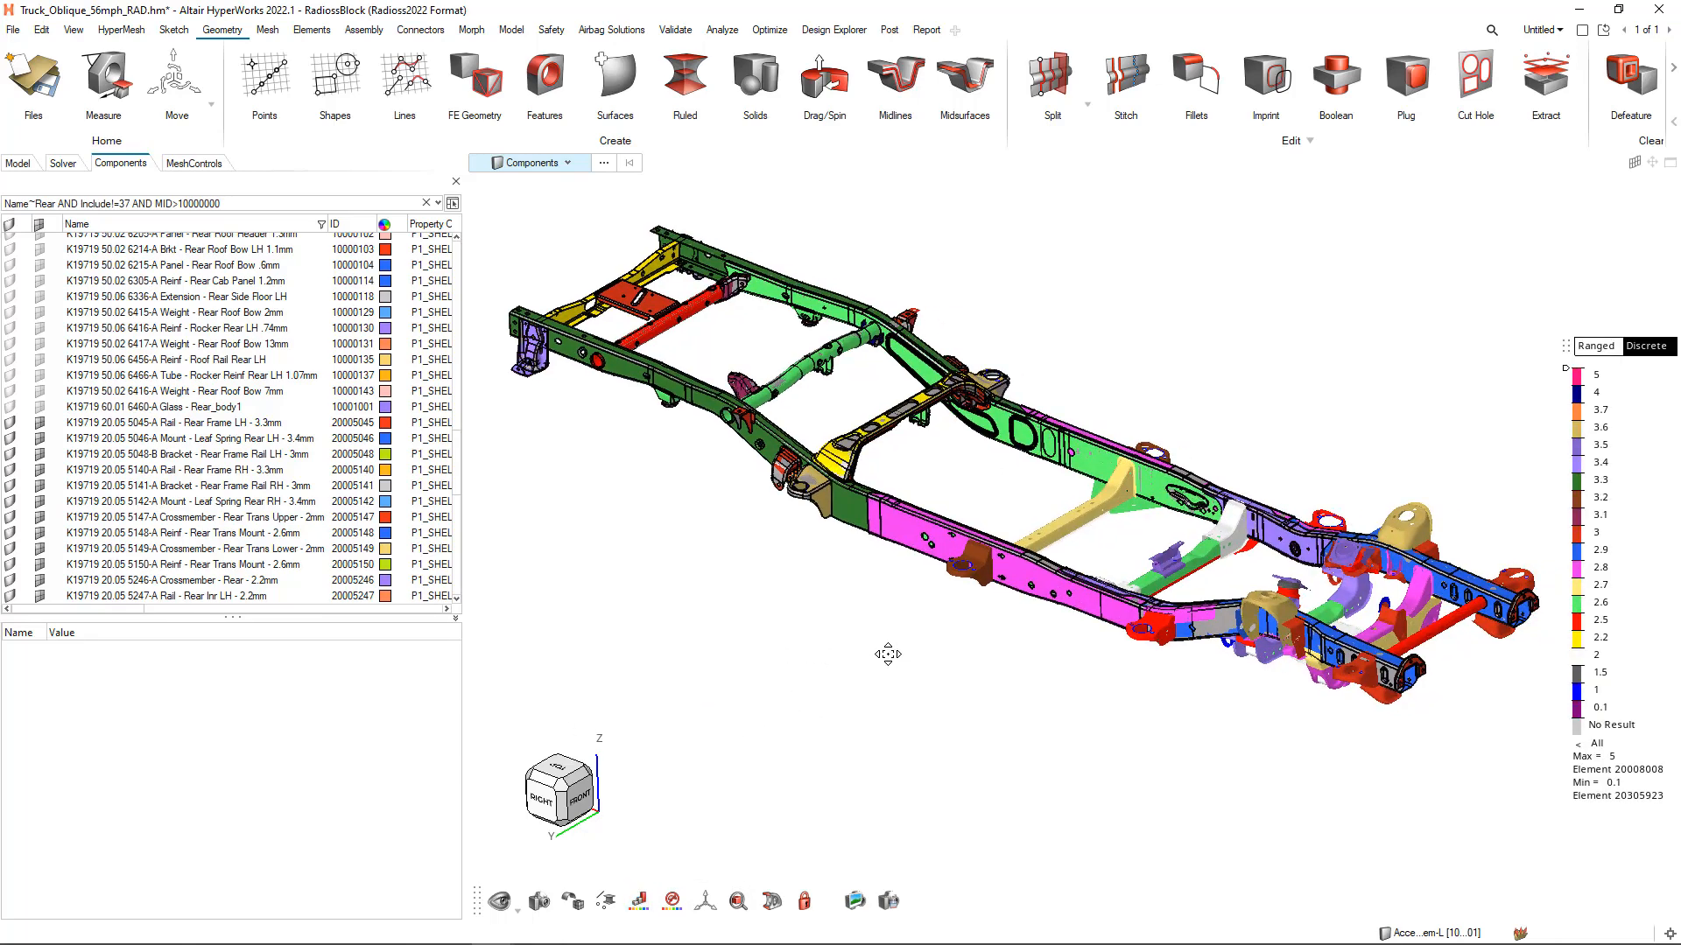
drag(463, 416, 359, 416)
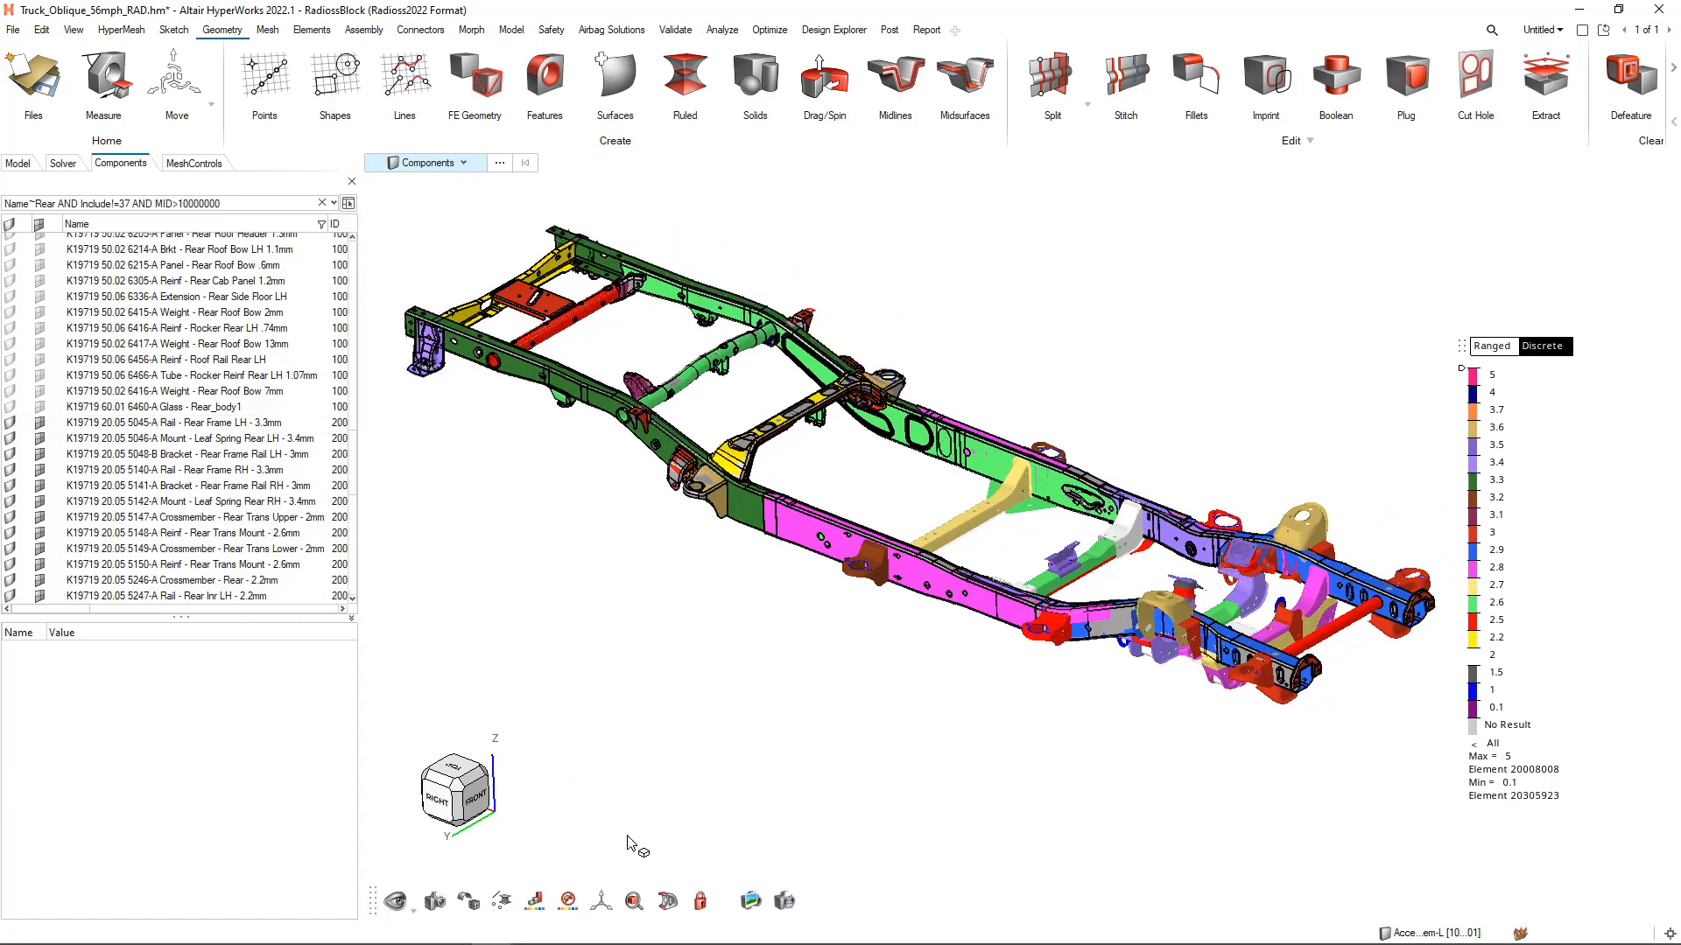
right_drag(890, 729, 862, 740)
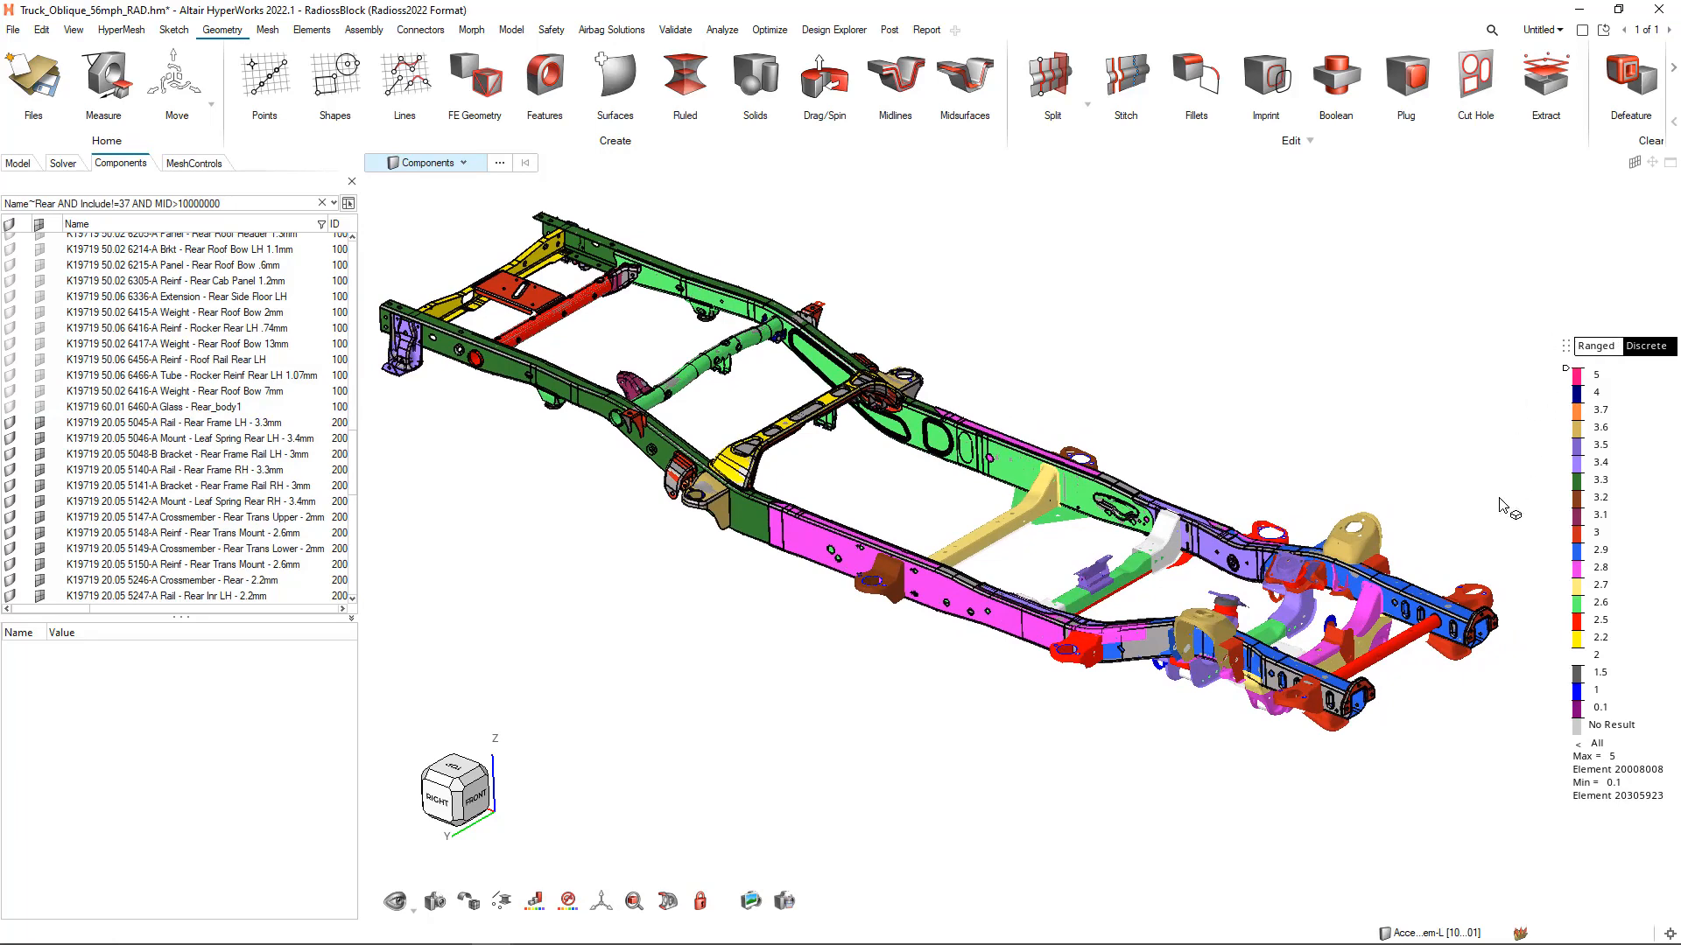
right_drag(779, 724, 795, 734)
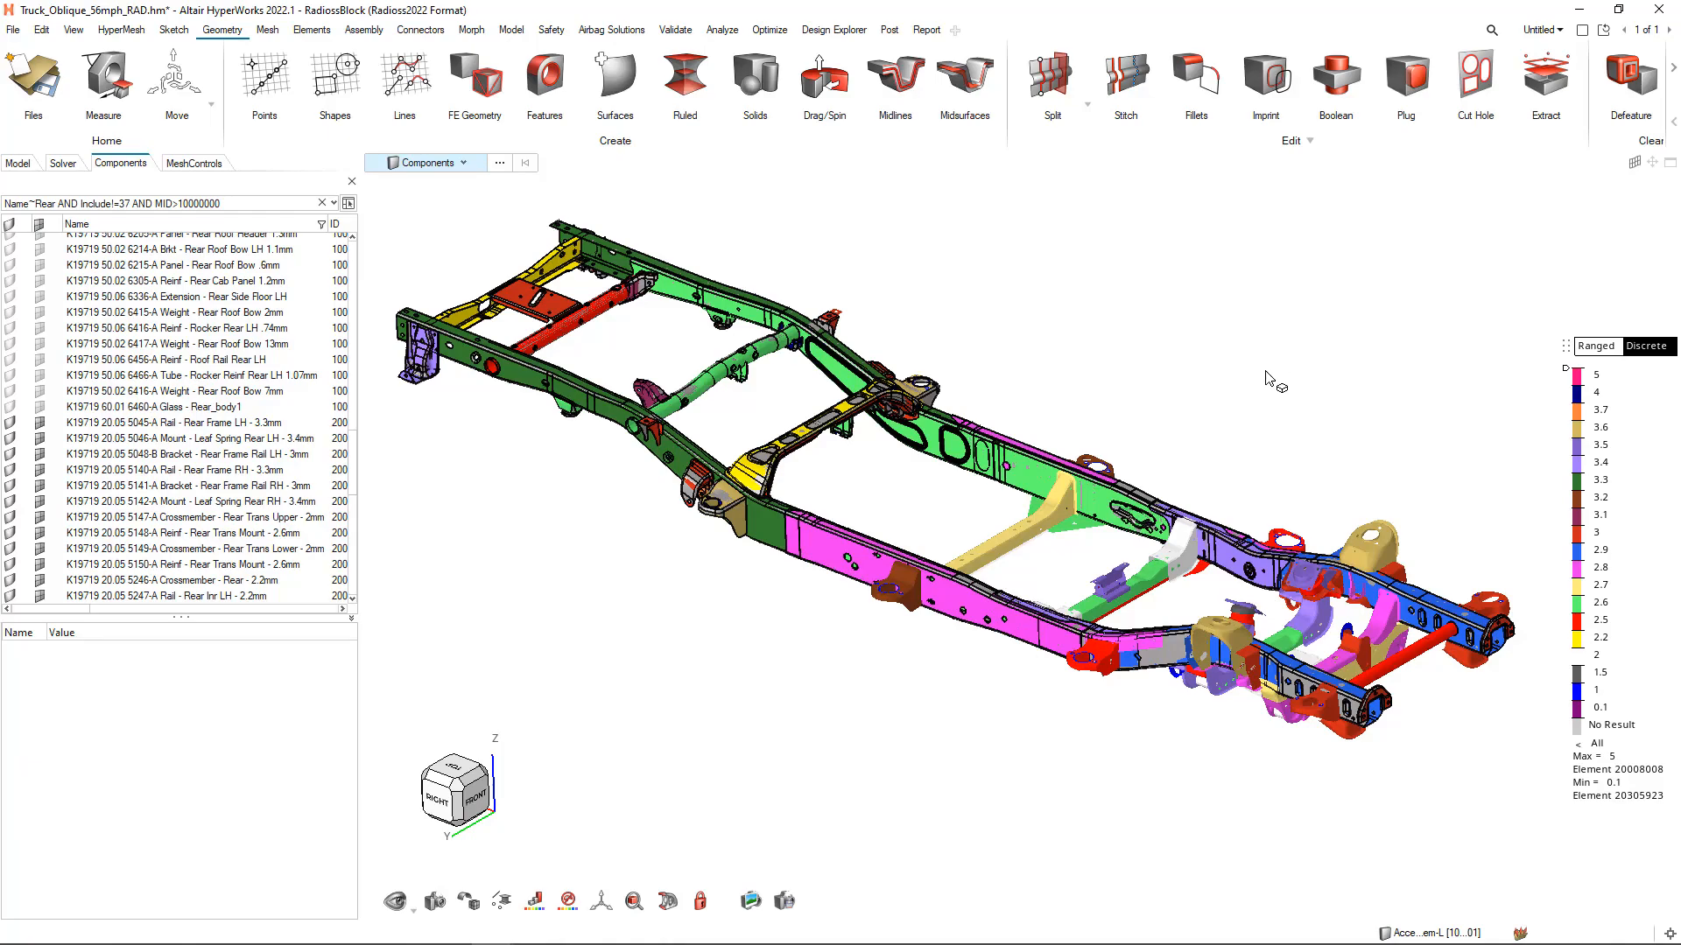
Turn off the geometry display and switch the thickness legend to Ranged after moving it clear of the model
key(g)
key(g)
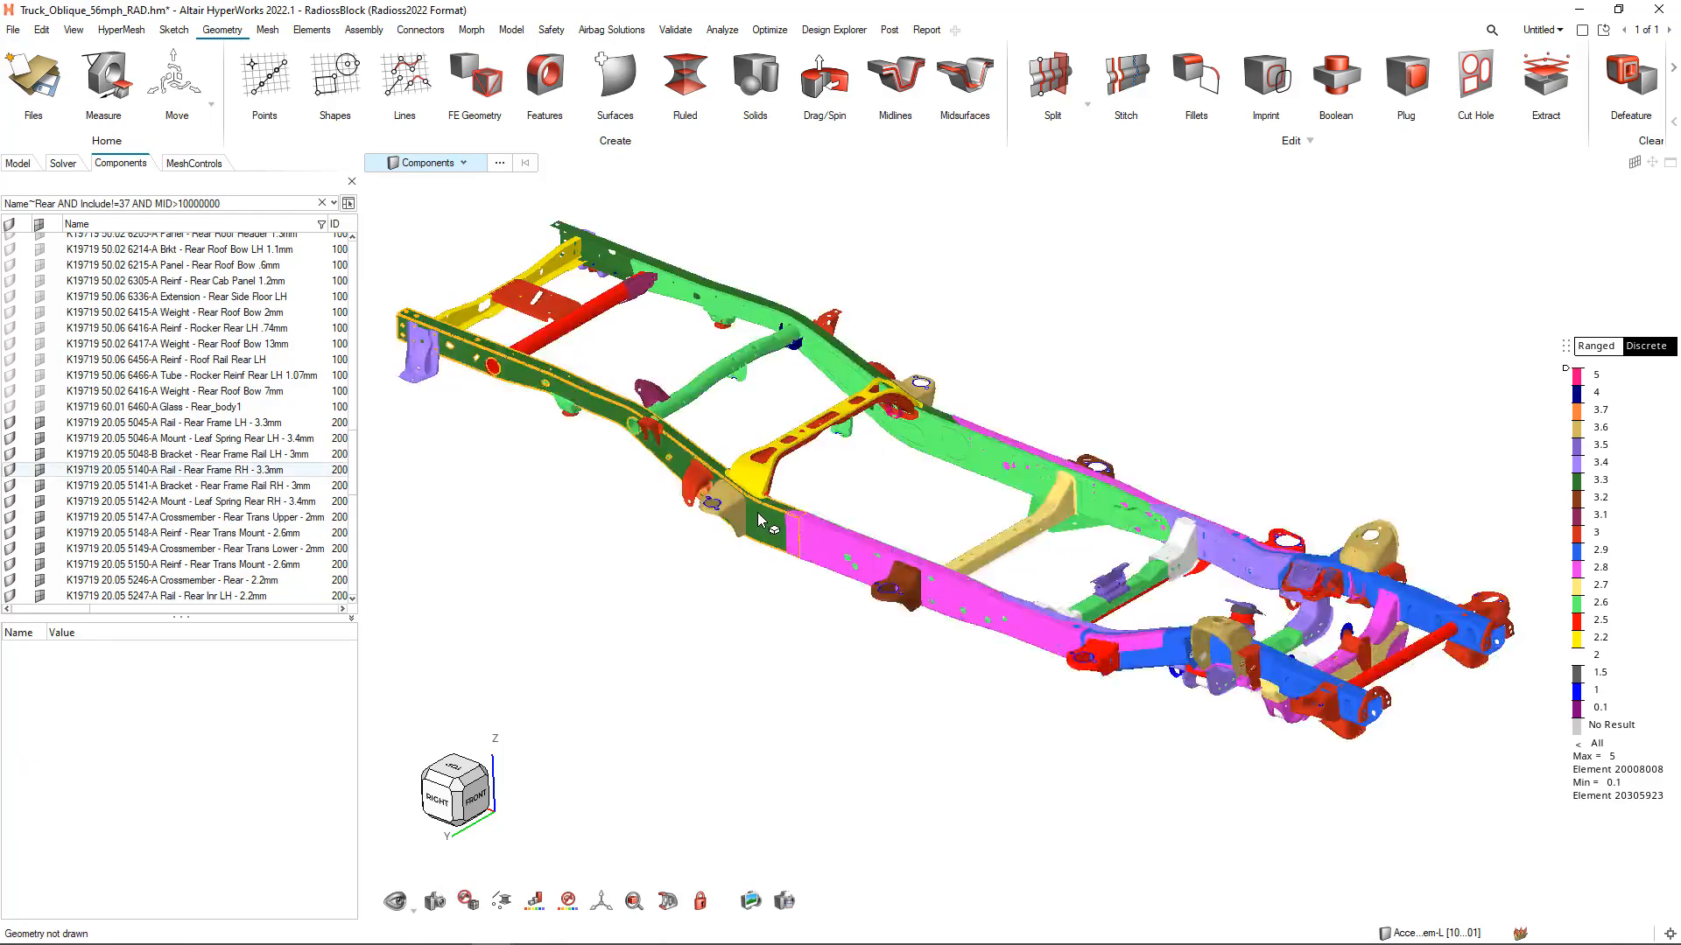
scroll(759, 521, up, 6)
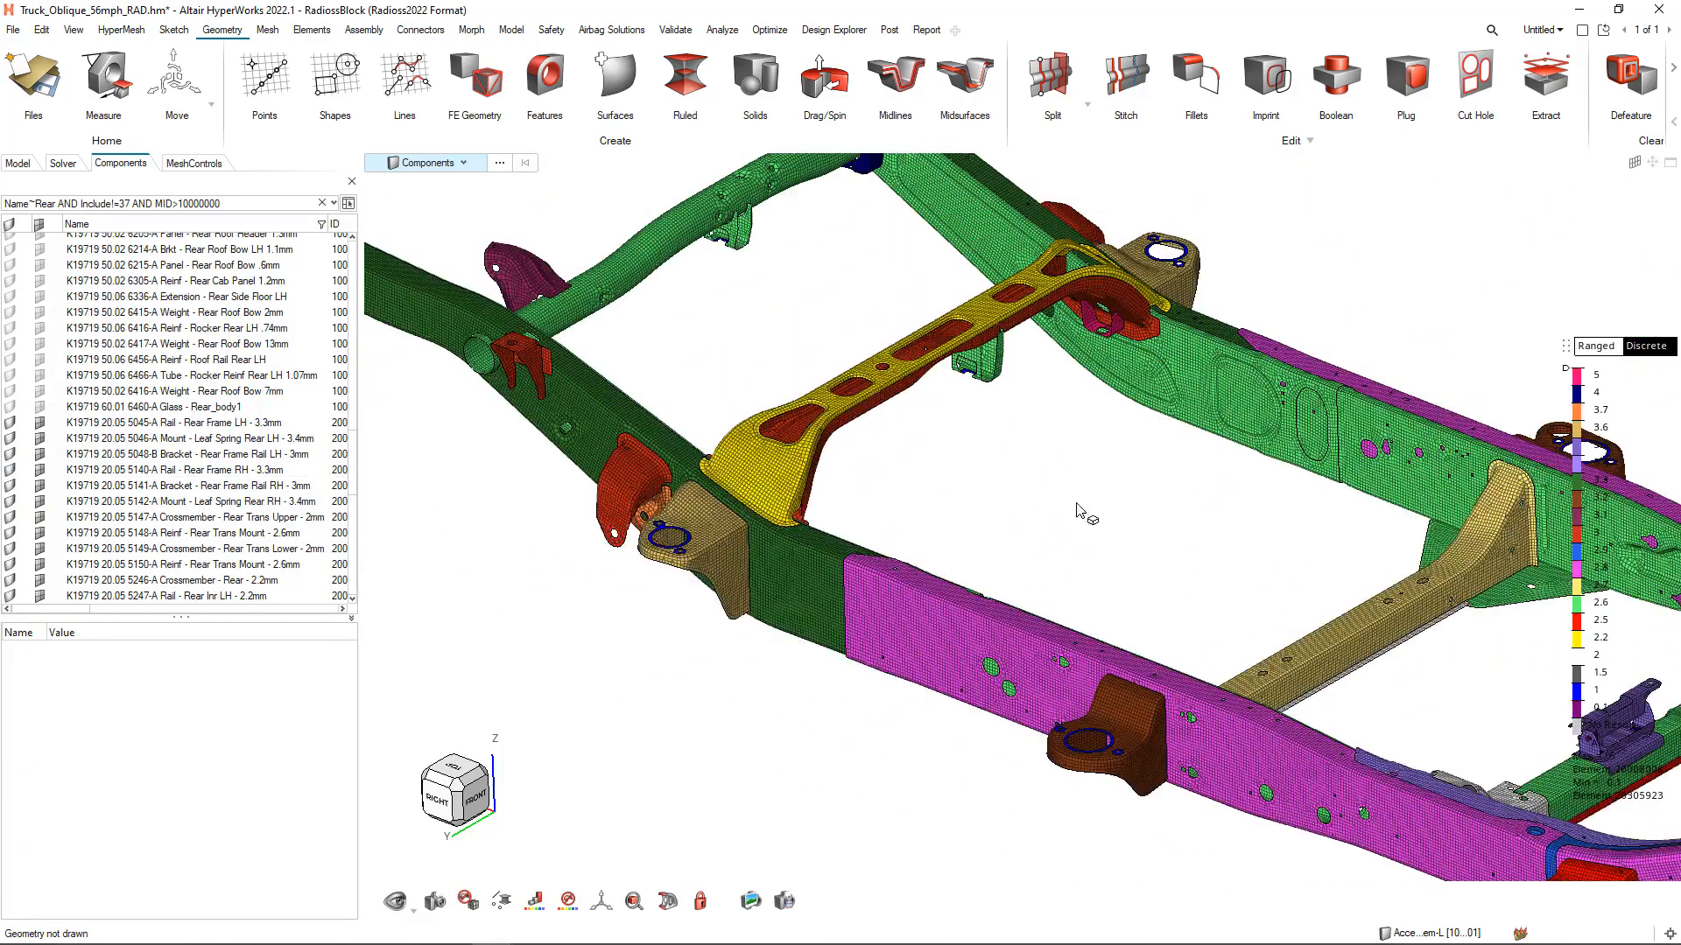
drag(1567, 348, 1509, 197)
click(1537, 198)
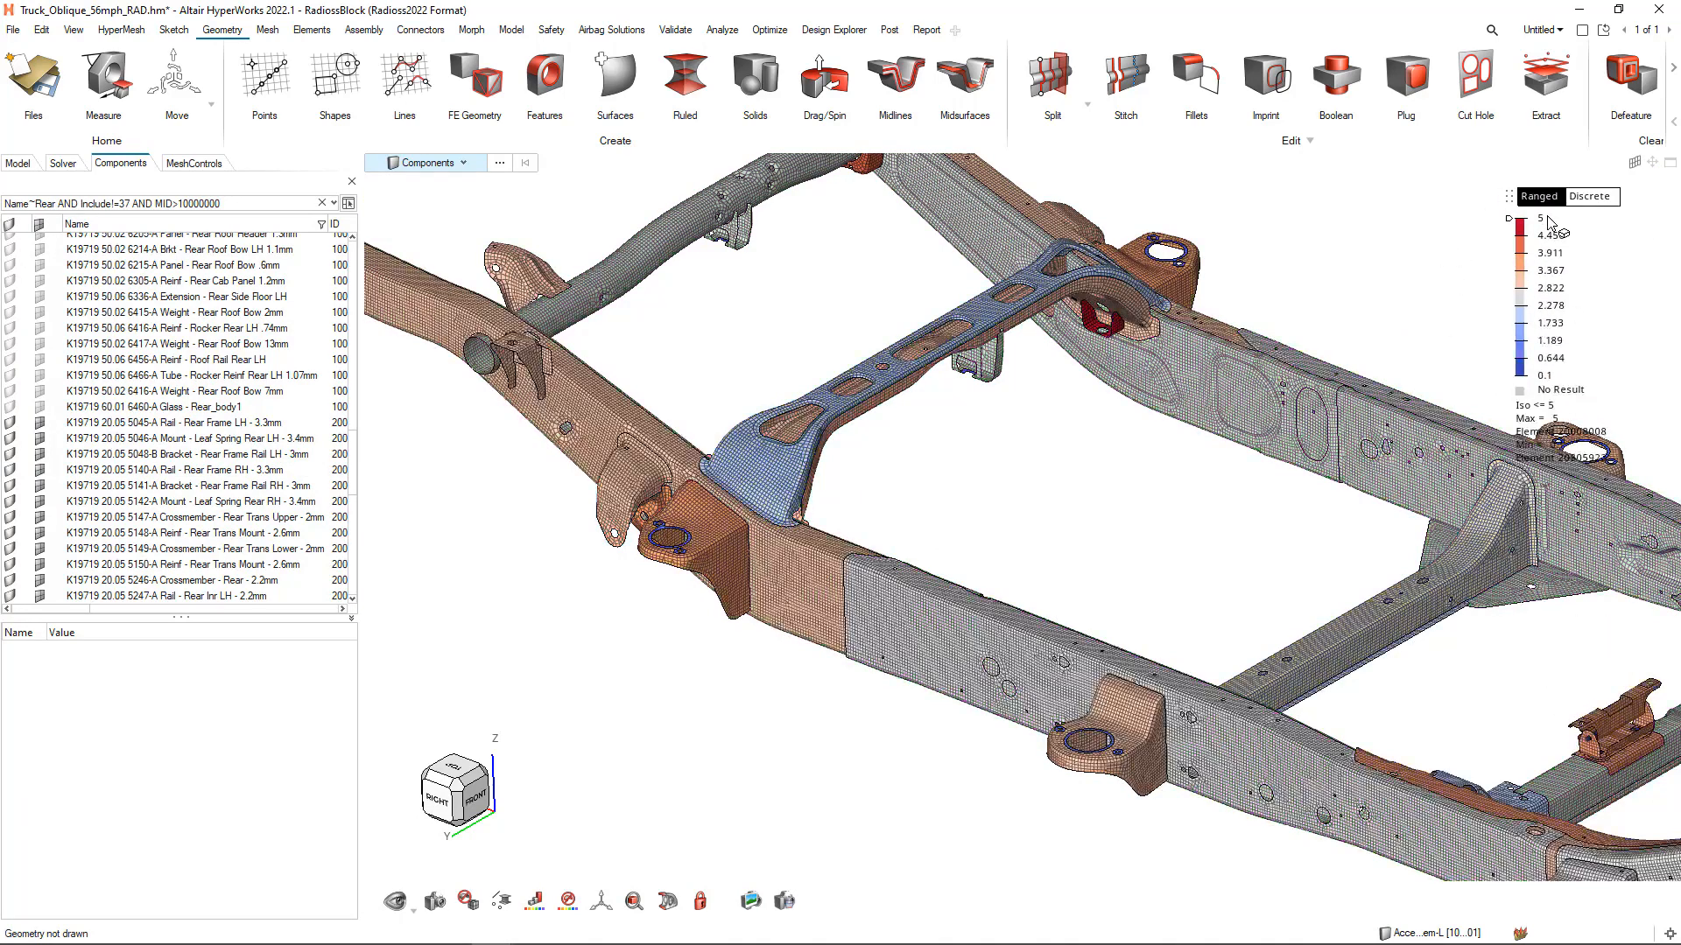
Turn off the Divergent color scheme of the ranged thickness legend
right_drag(1033, 406, 911, 454)
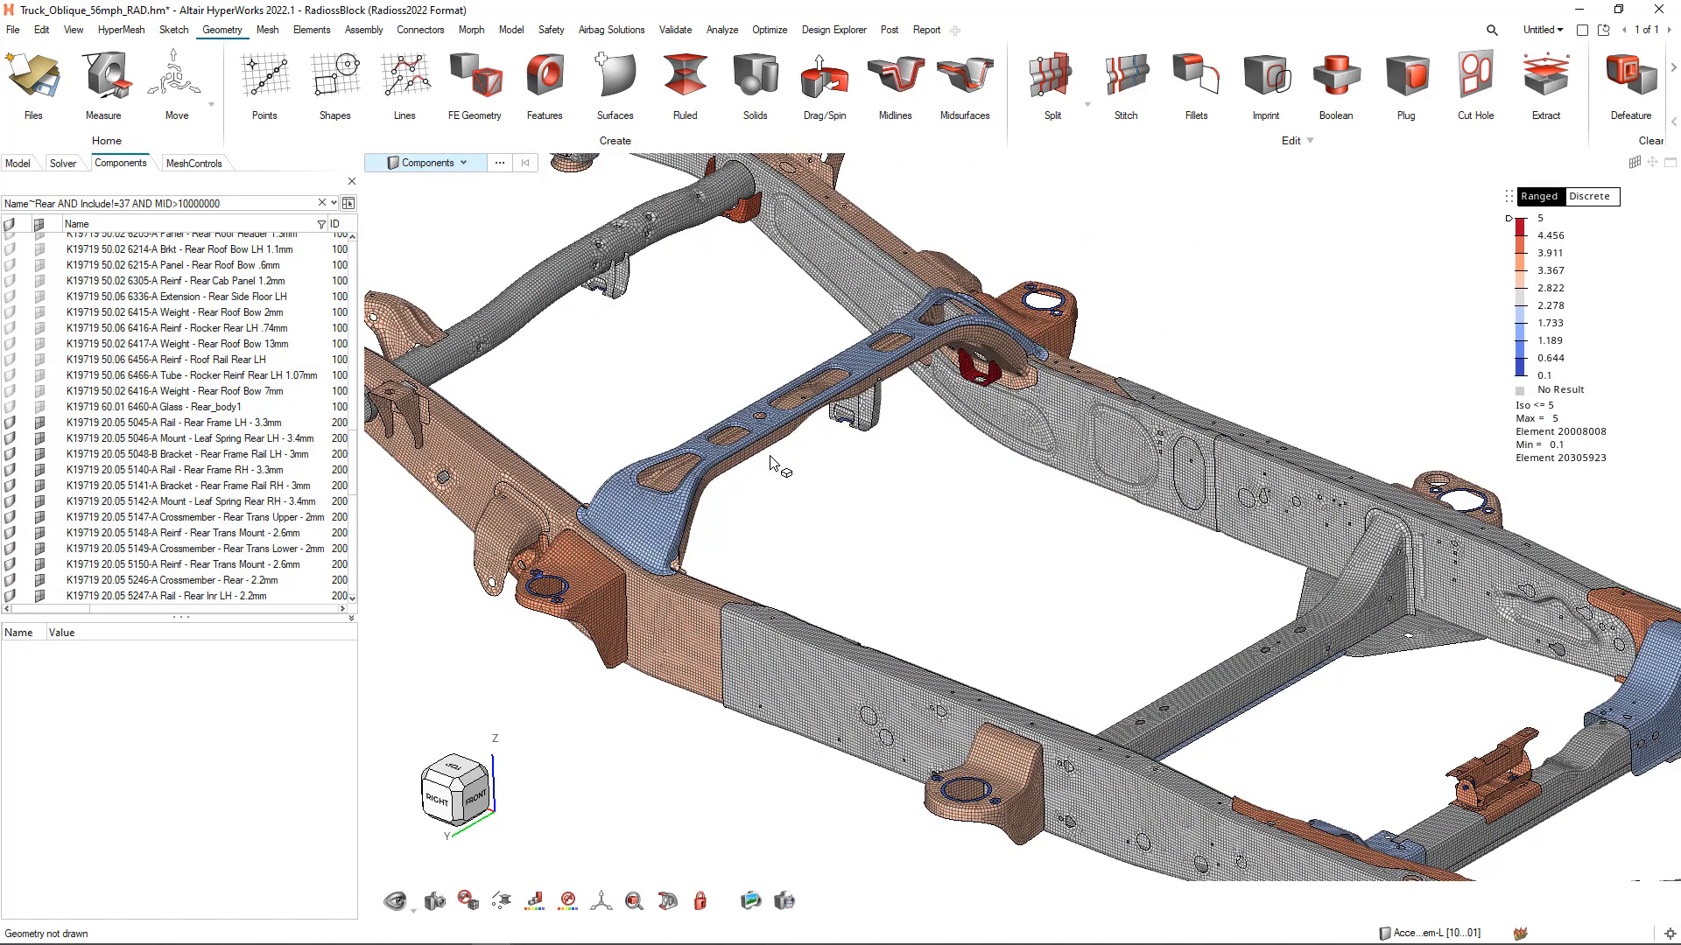
right_click(1551, 289)
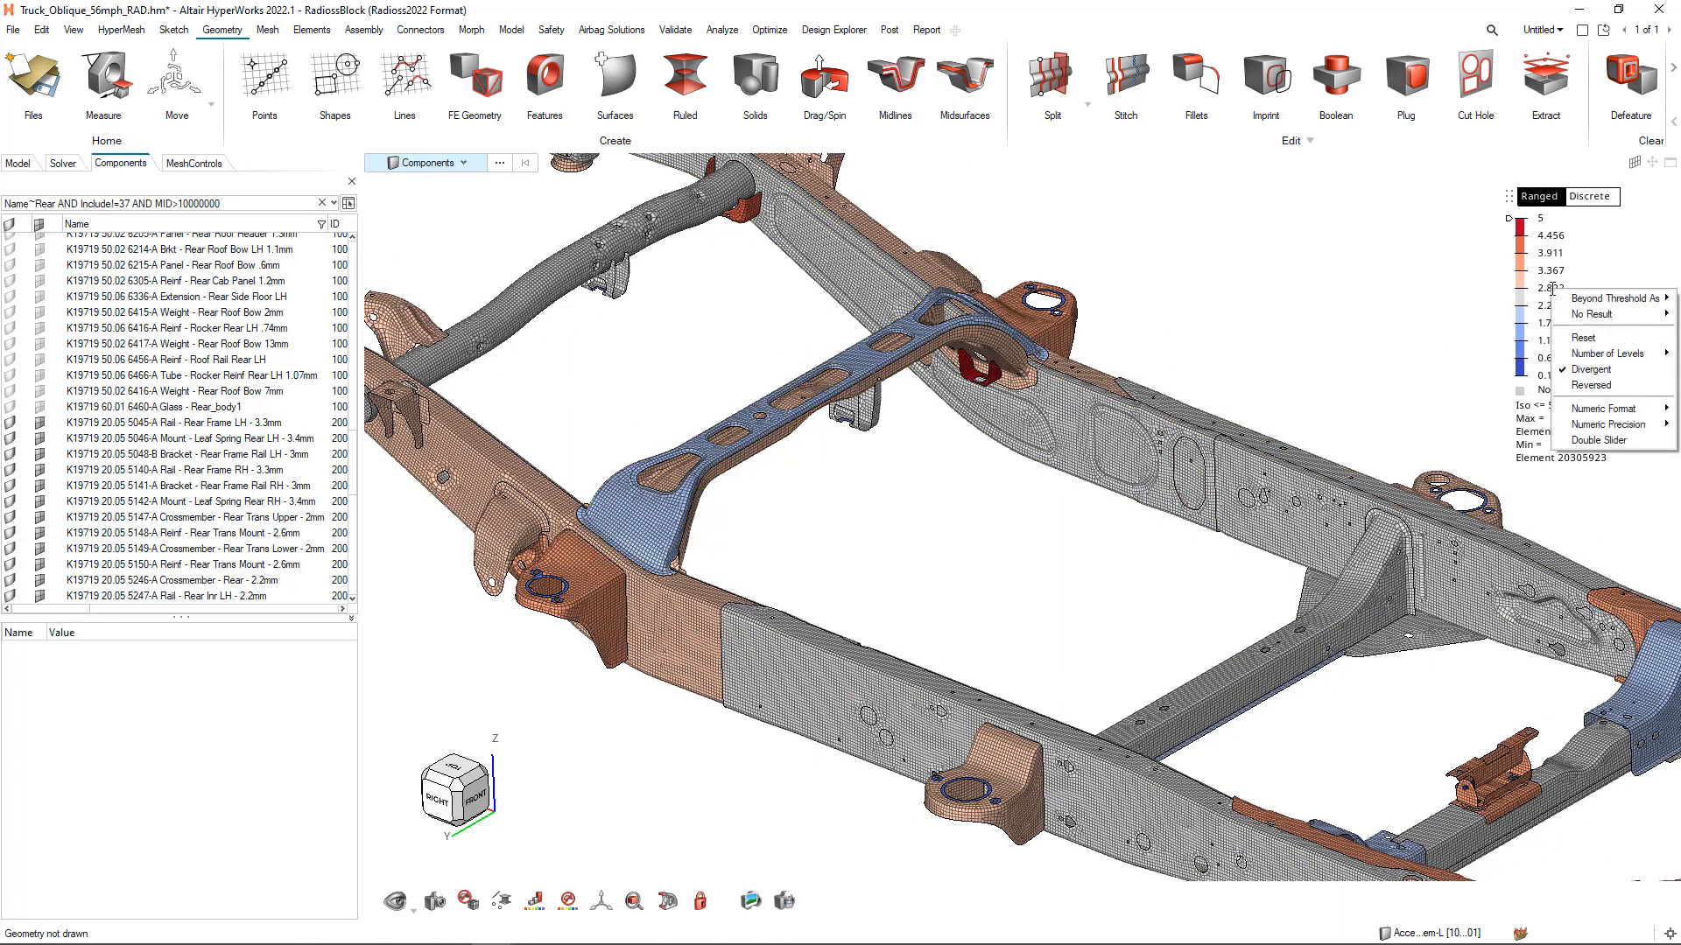
click(1591, 369)
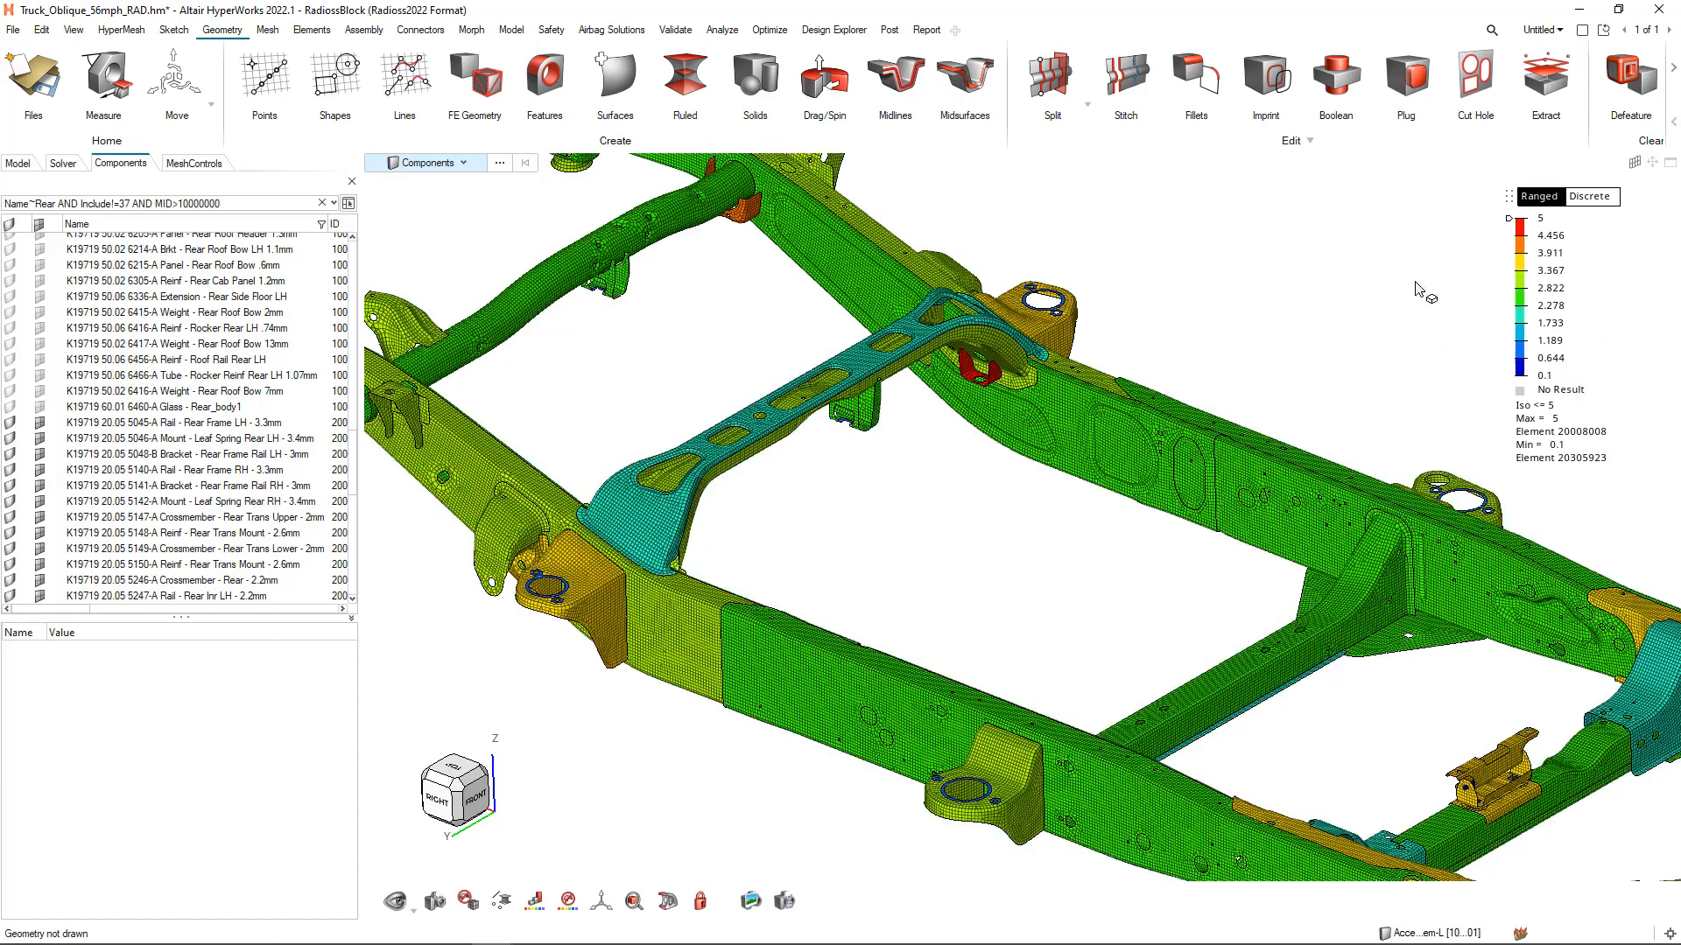
Slide the thickness threshold down to about 2.6 and back up to about 4.73, and set the legend maximum to 2
drag(1509, 223, 1511, 303)
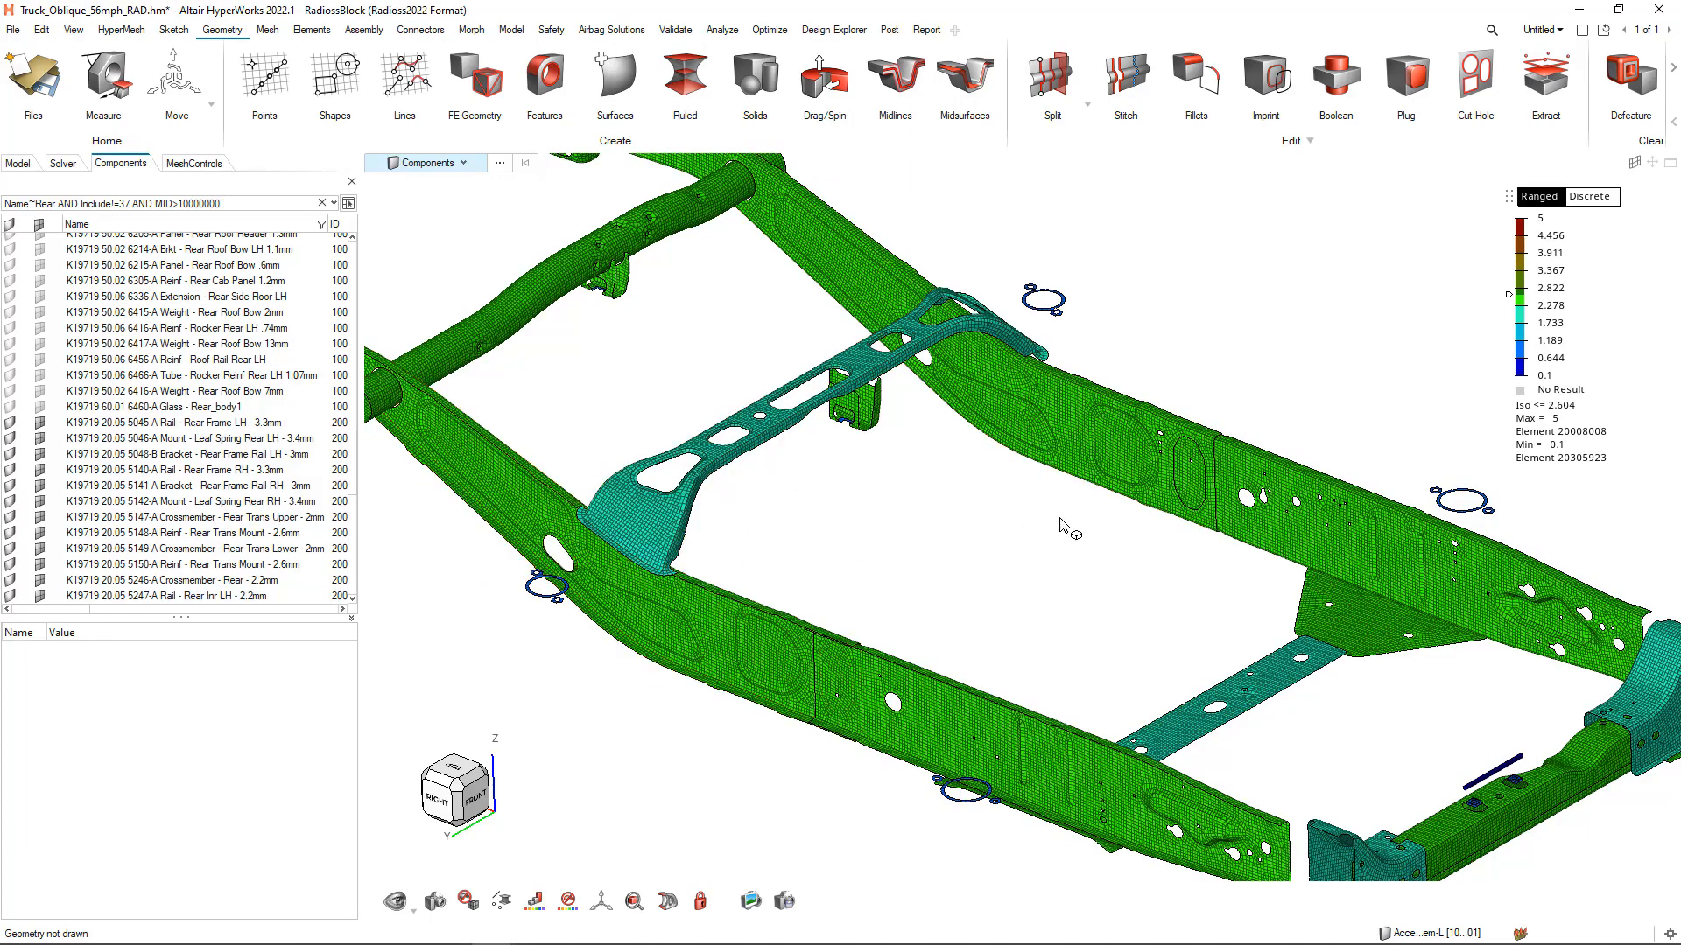
drag(1506, 292, 1538, 229)
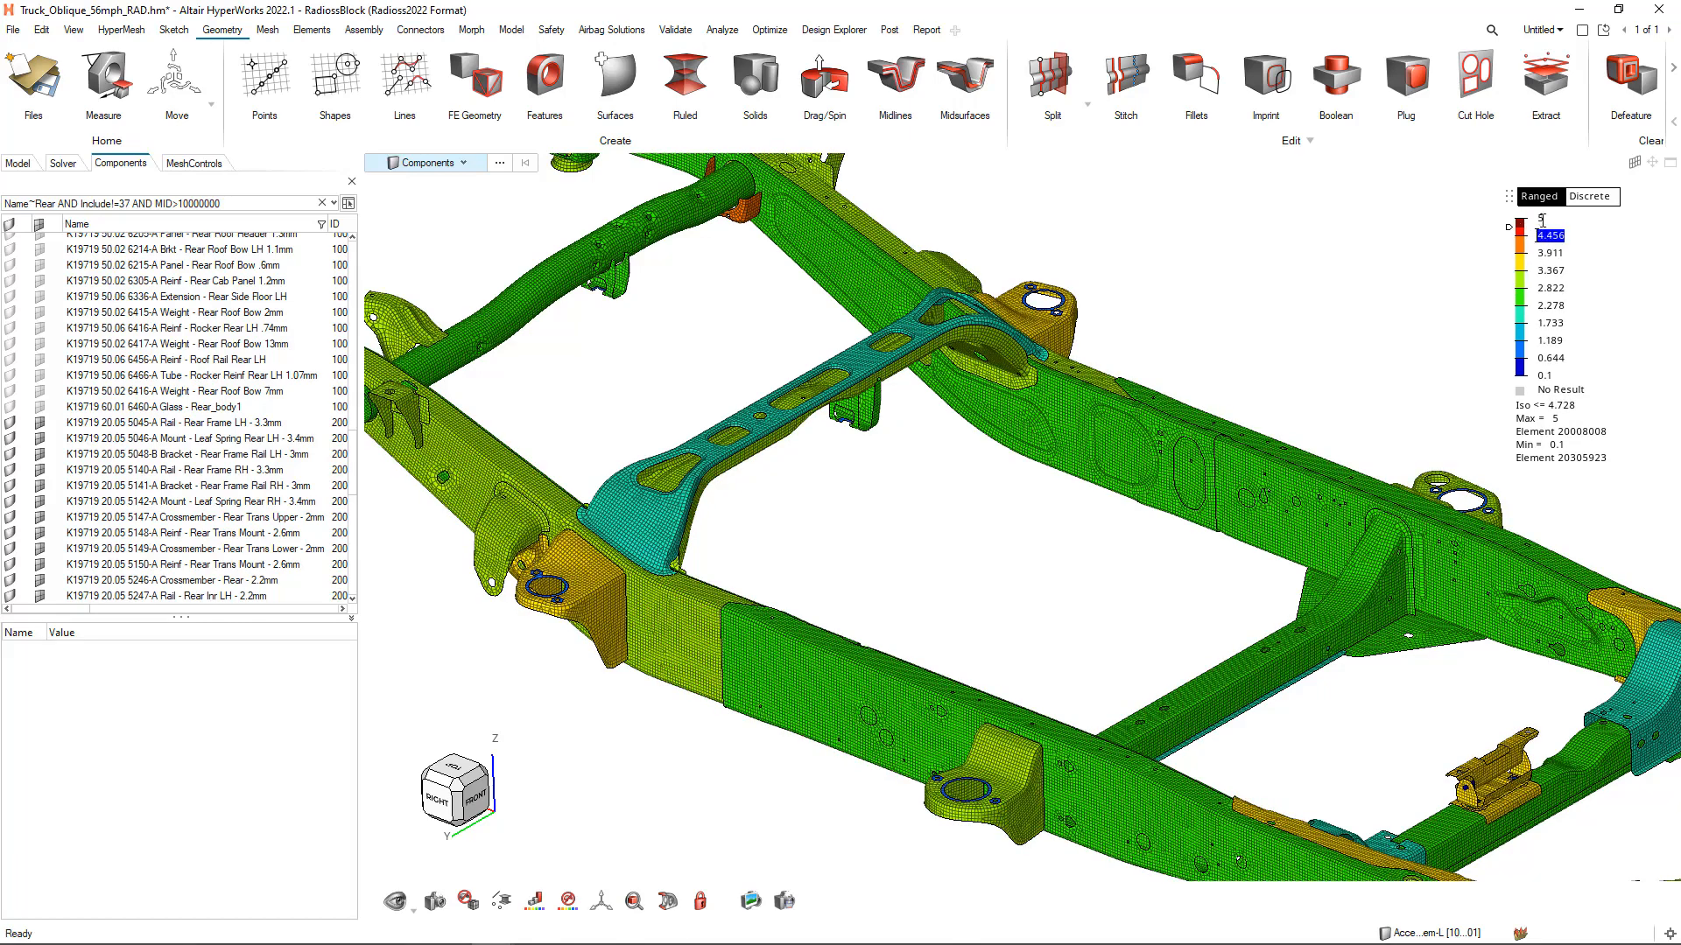
click(1541, 218)
key(Return)
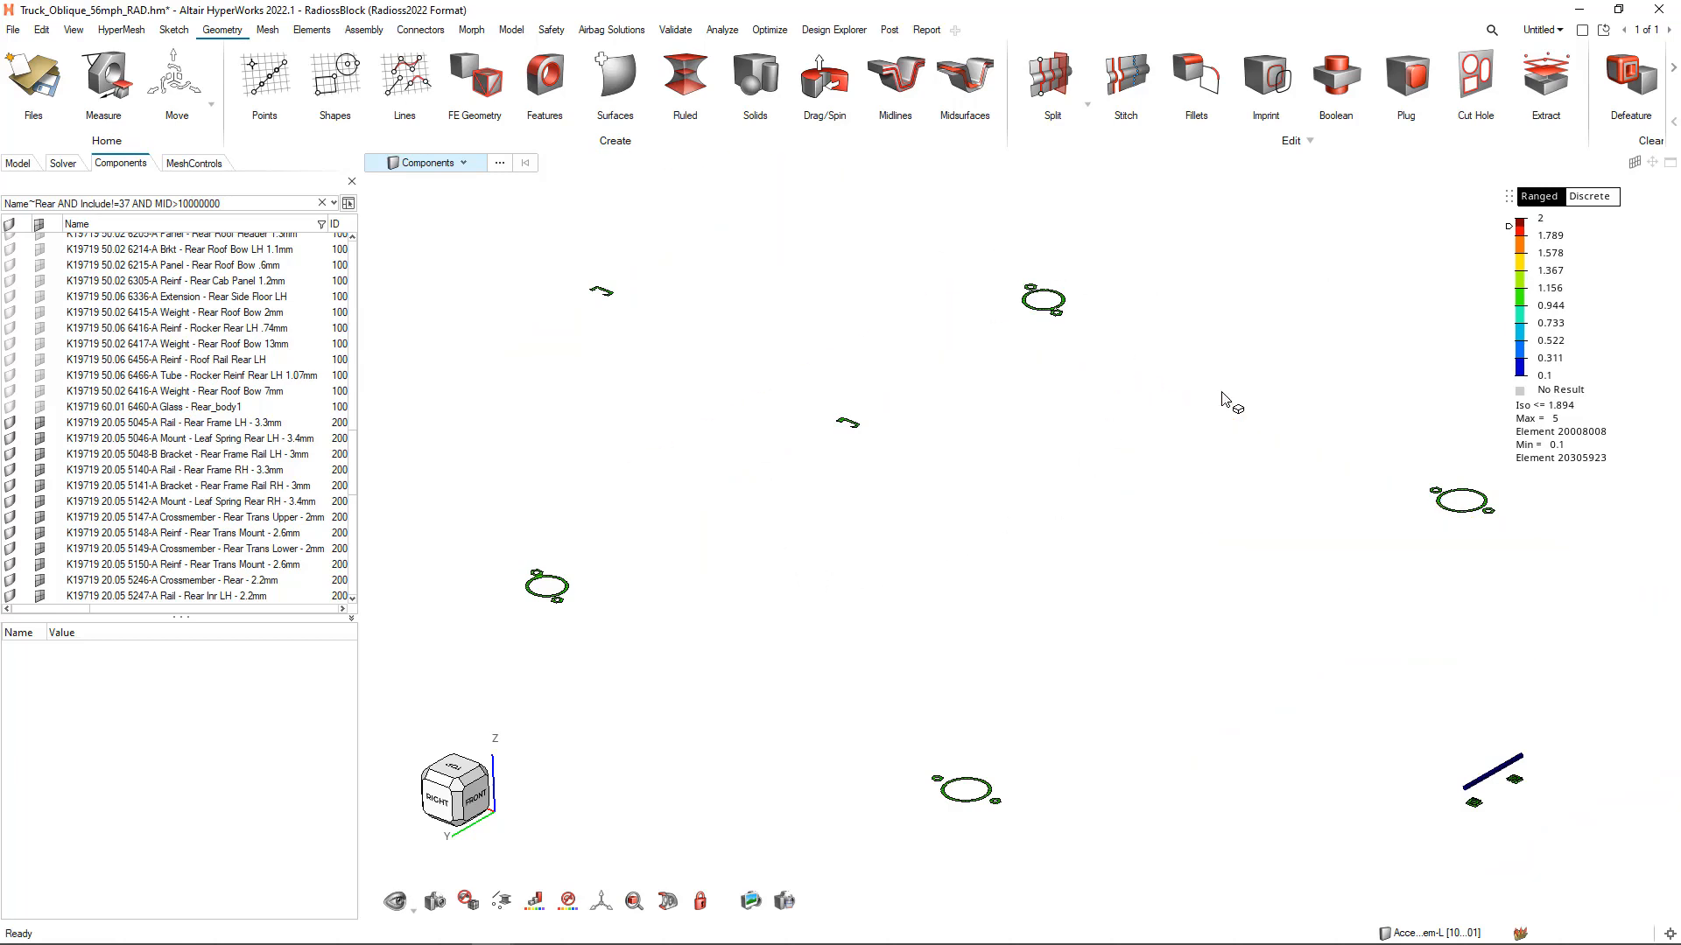
scroll(1229, 396, down, 2)
scroll(1228, 396, down, 3)
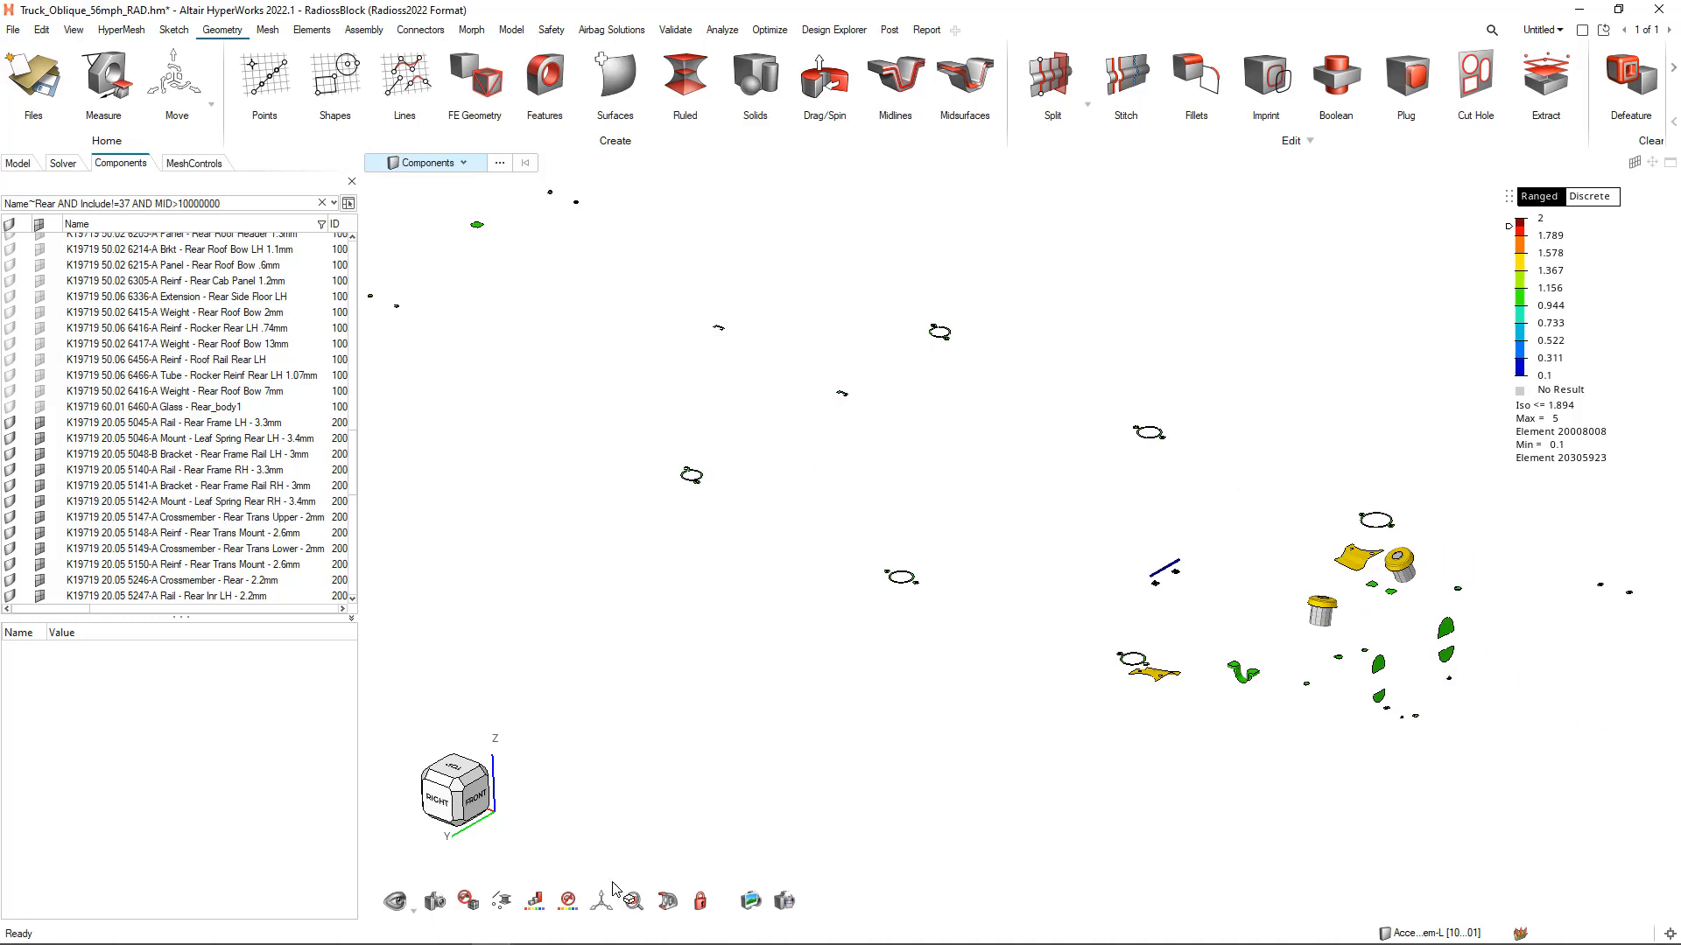
Color the mesh by Element Quality and zoom in on the failed elements of the small bracket beside the frame rail
click(539, 909)
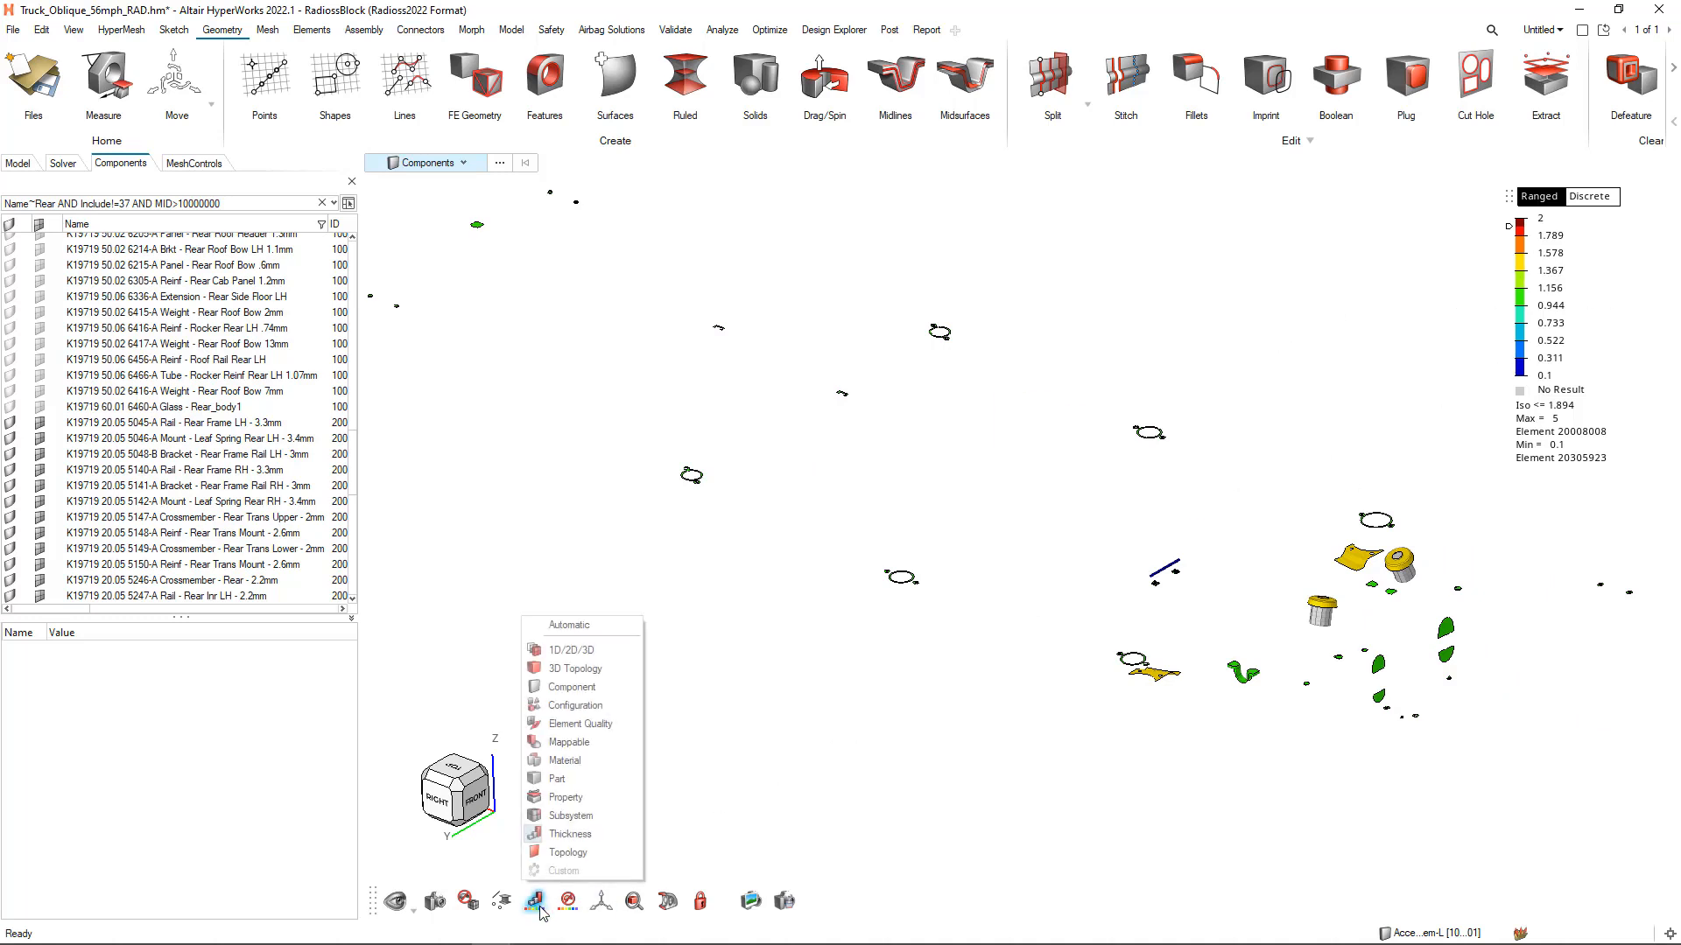
click(574, 725)
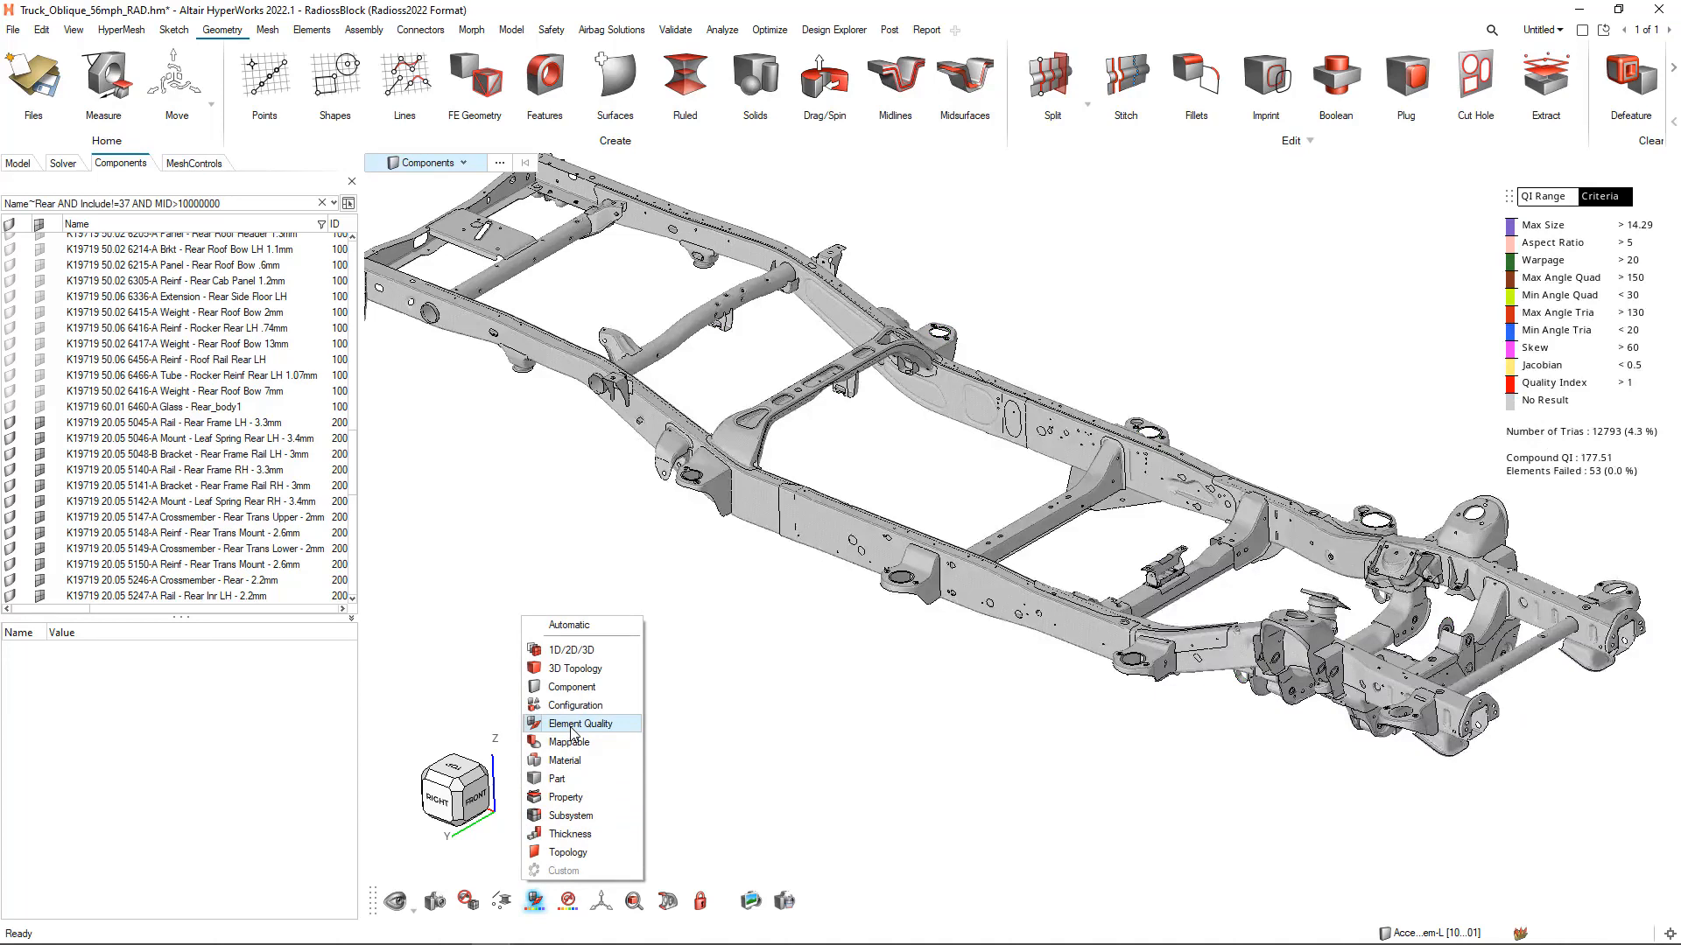
right_drag(906, 738, 780, 739)
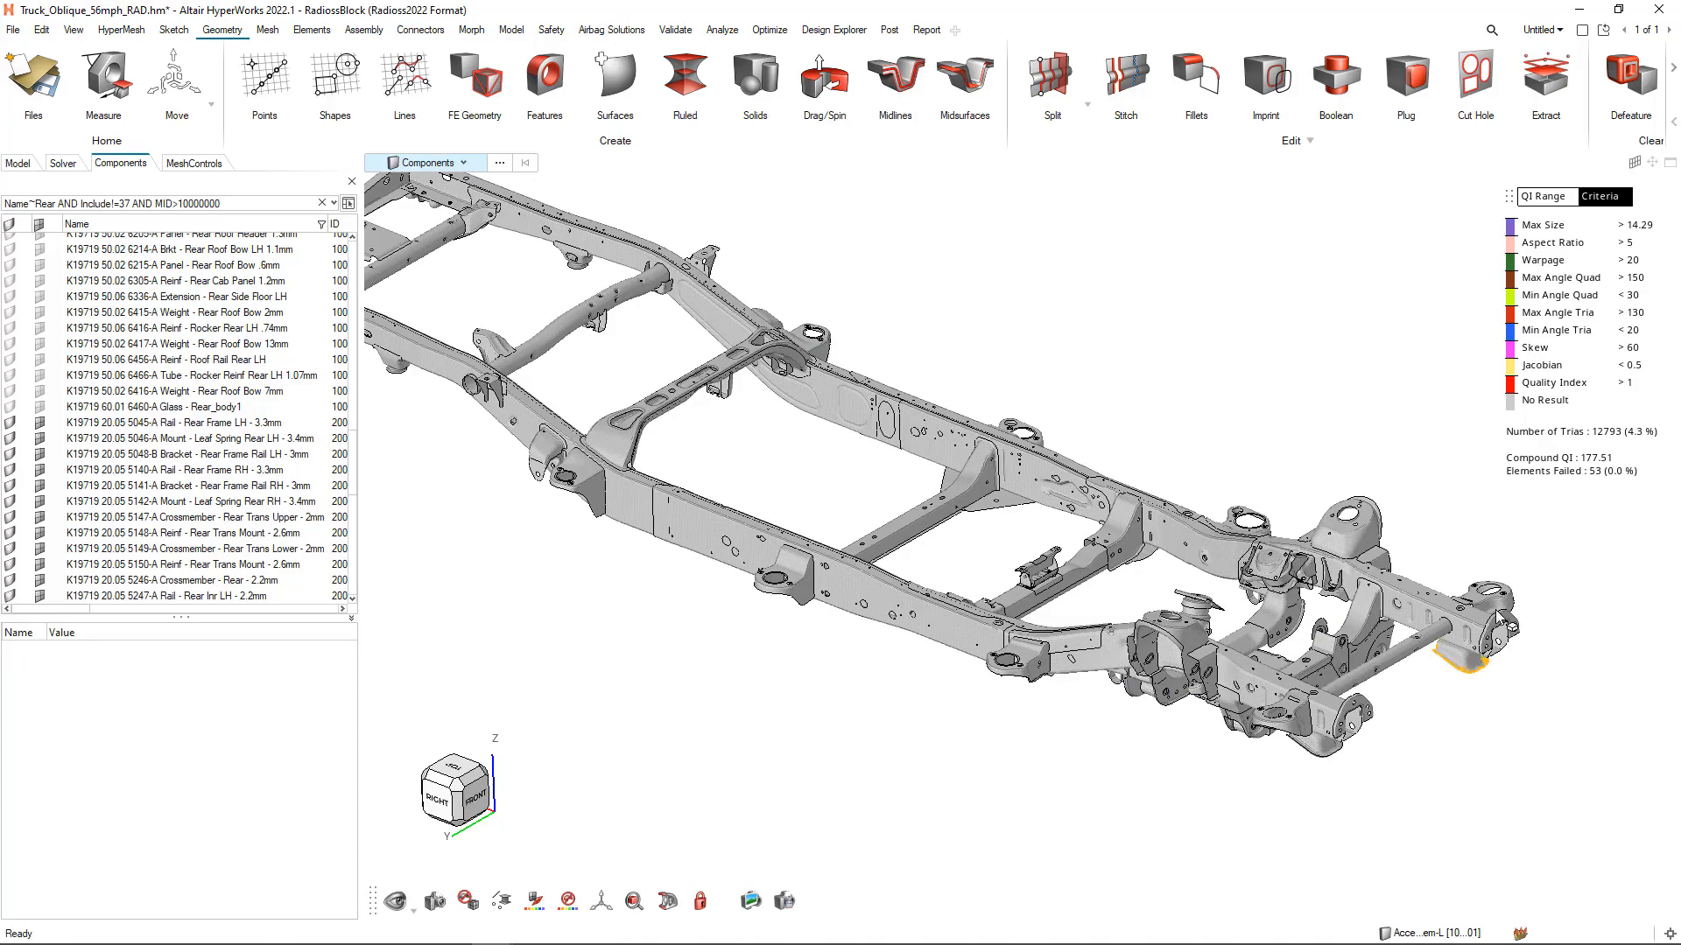
scroll(1015, 613, up, 2)
scroll(1013, 607, up, 3)
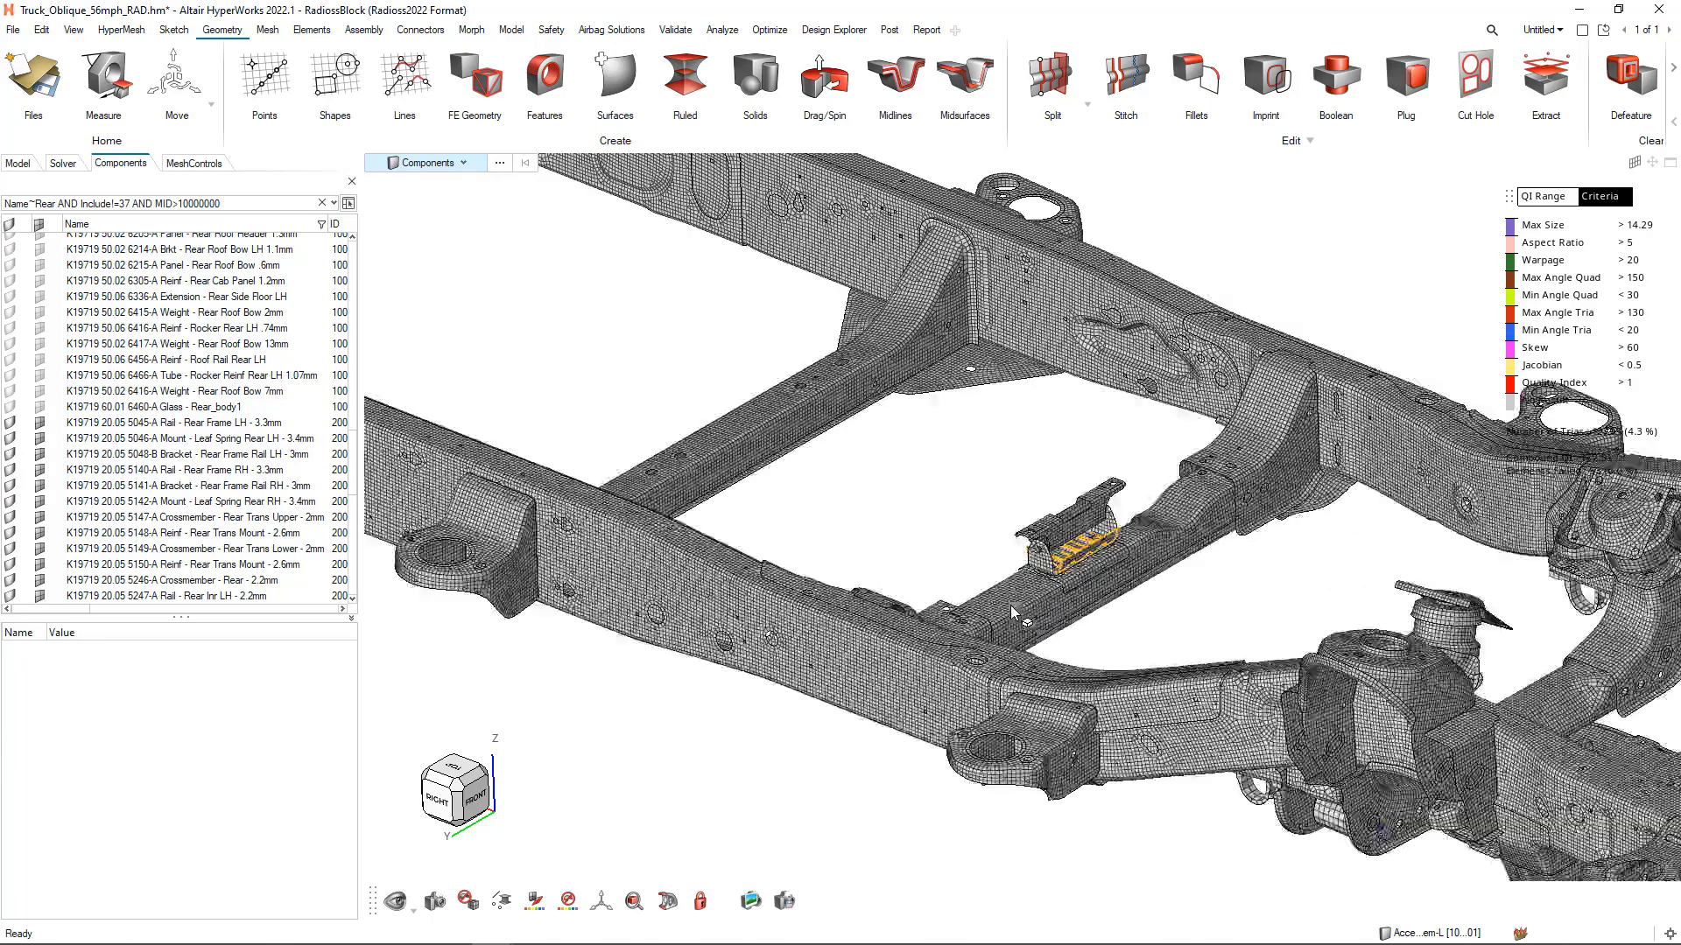
right_drag(1014, 489, 600, 525)
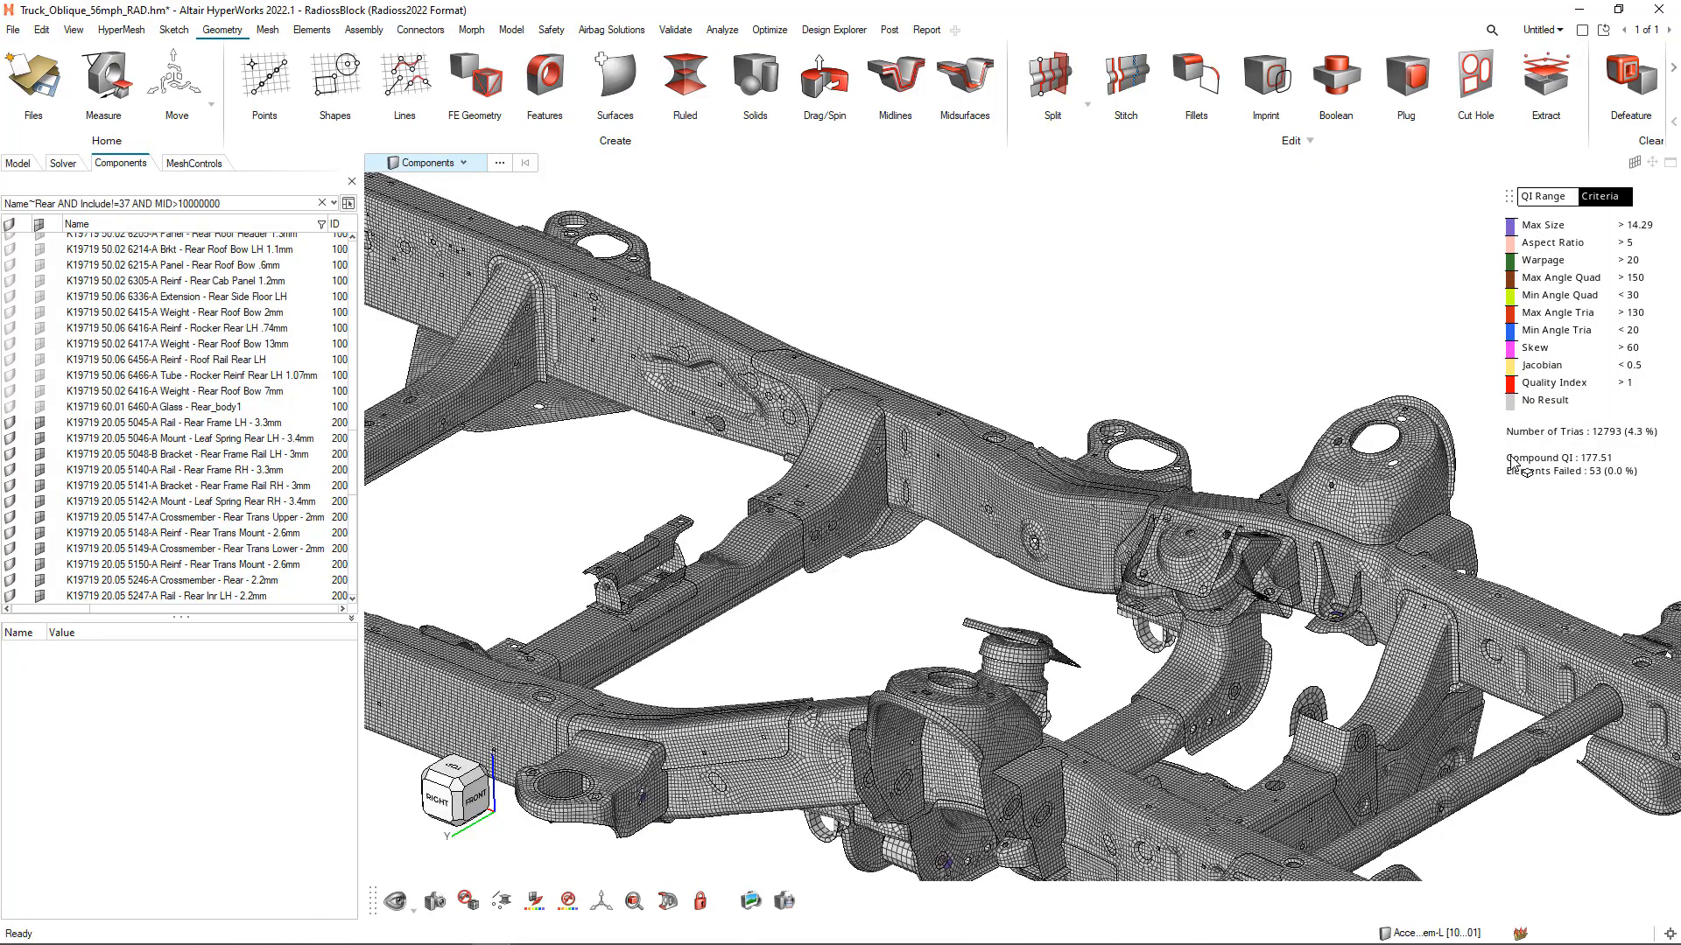
middle_drag(1366, 554, 1407, 602)
scroll(1406, 602, up, 6)
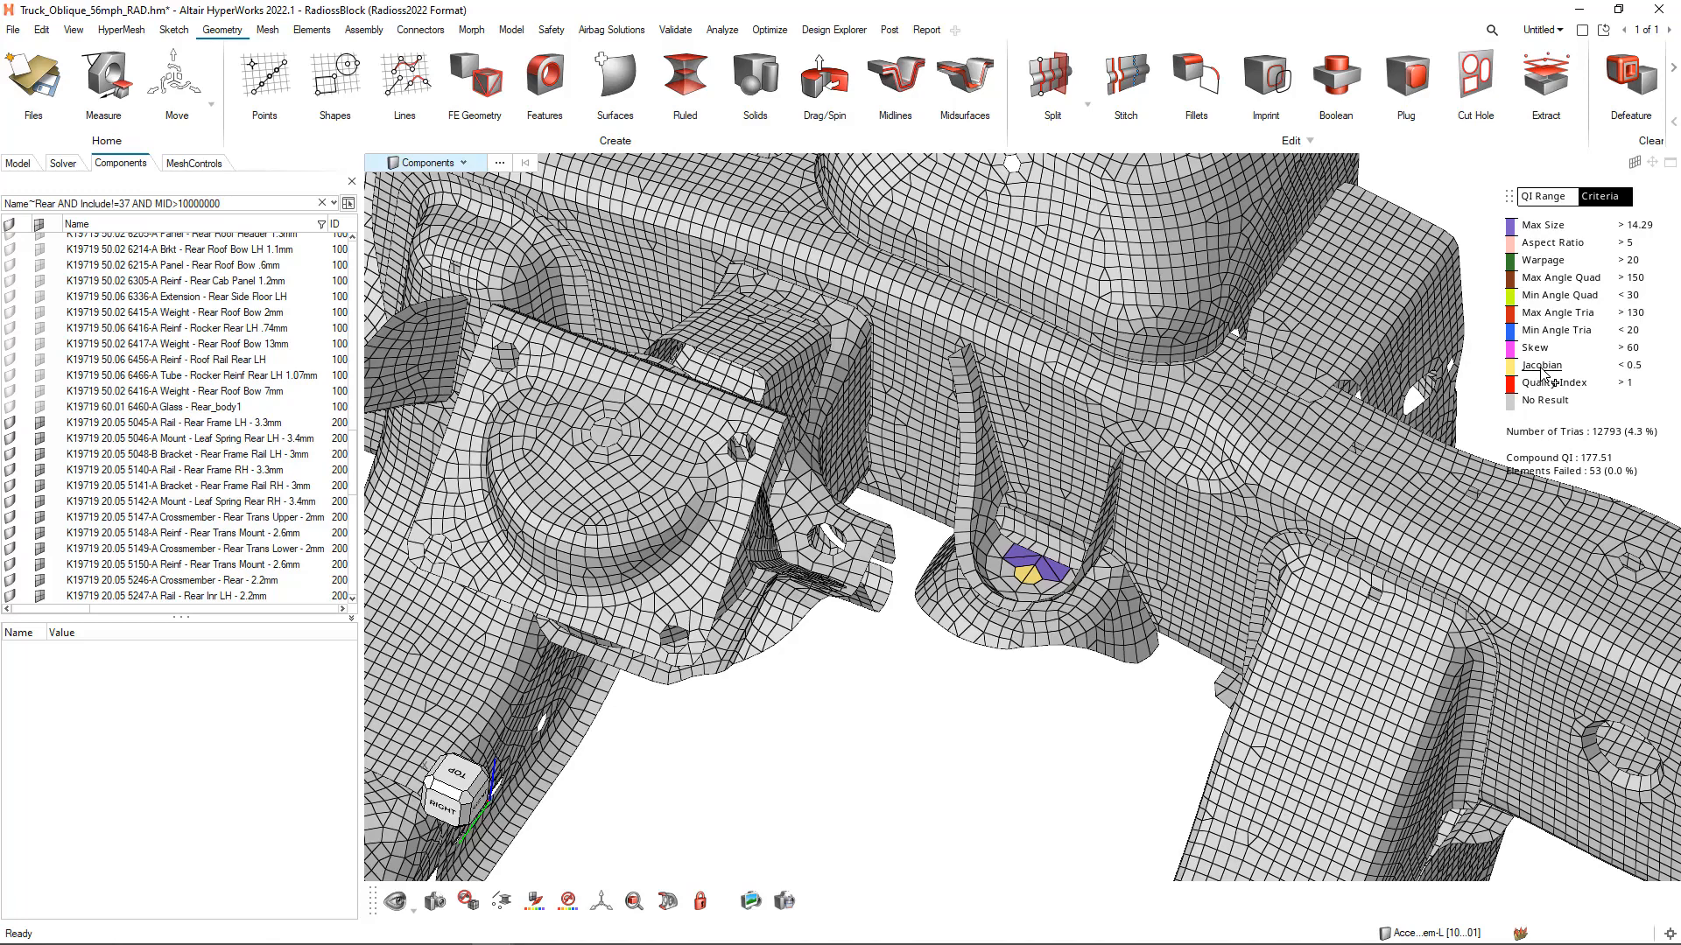
Display the Max Size criterion with its threshold lowered to 4.23 and the Divergent color scheme turned on
click(1542, 227)
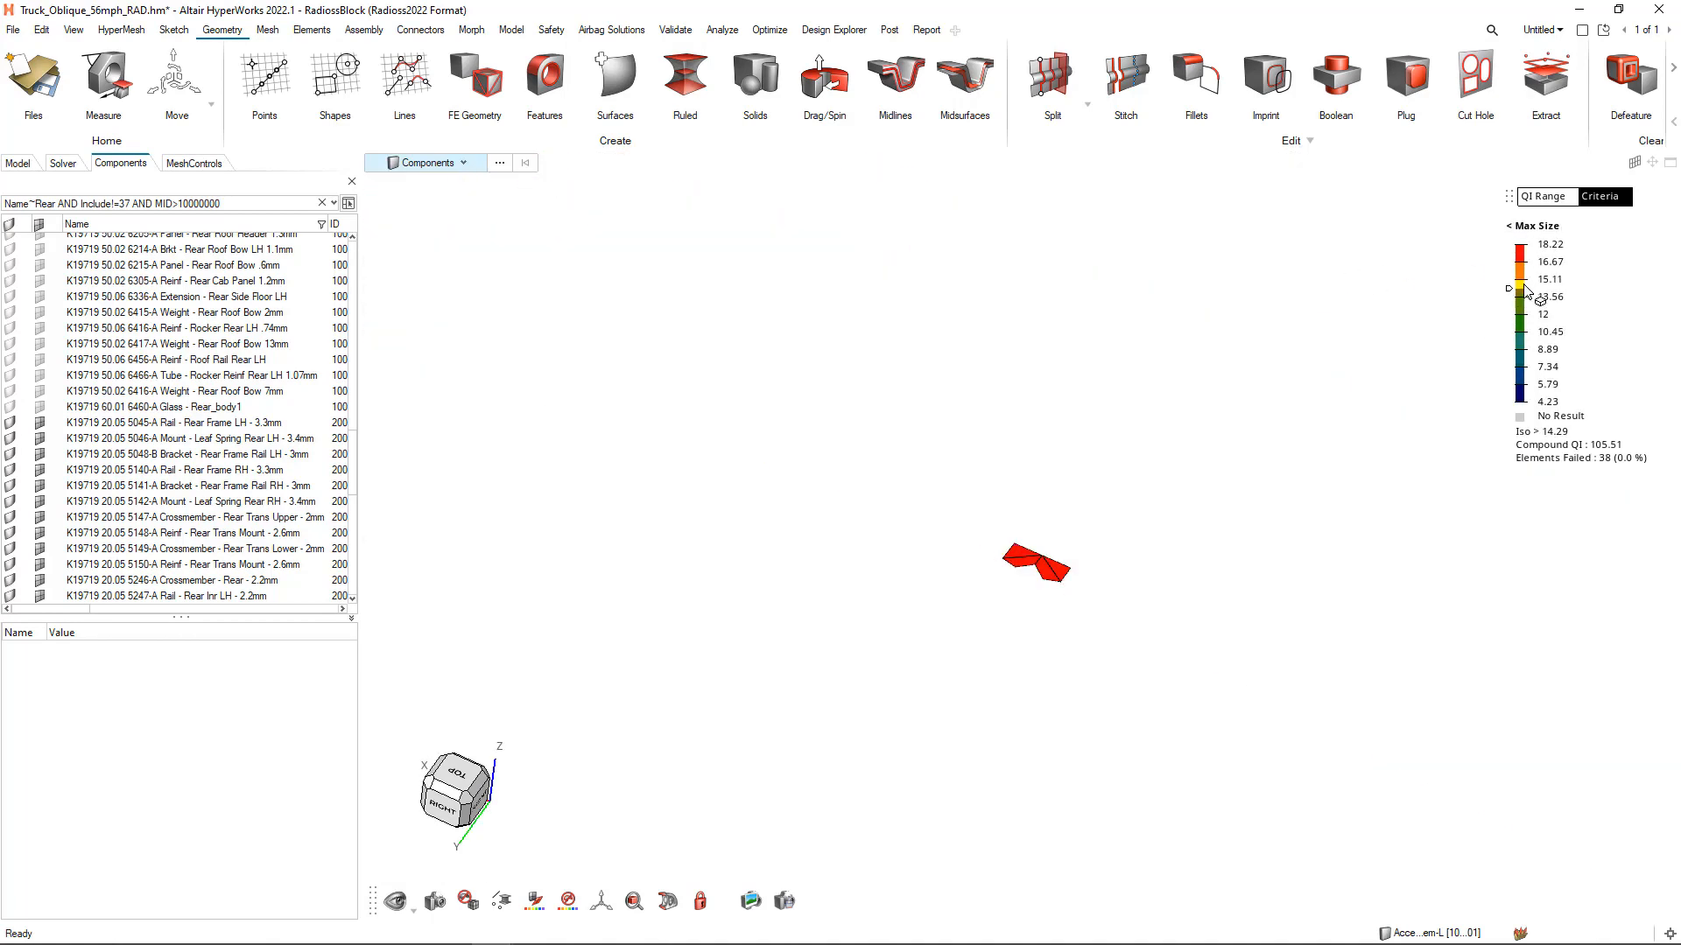
drag(1512, 296, 1510, 402)
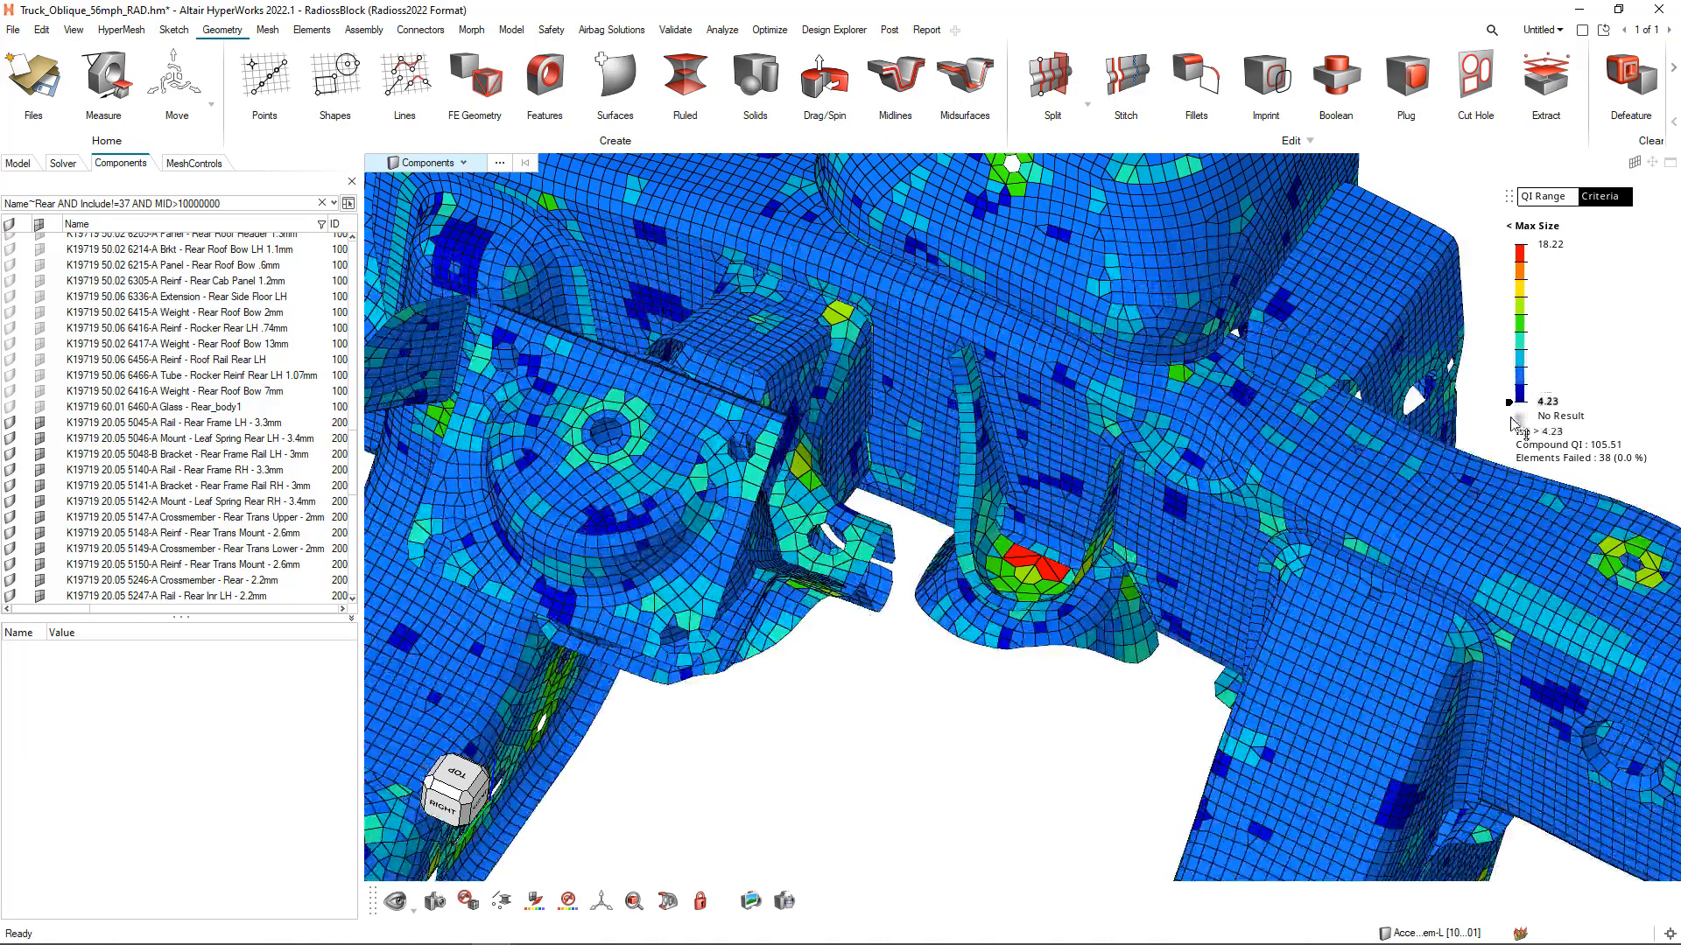
right_click(1548, 305)
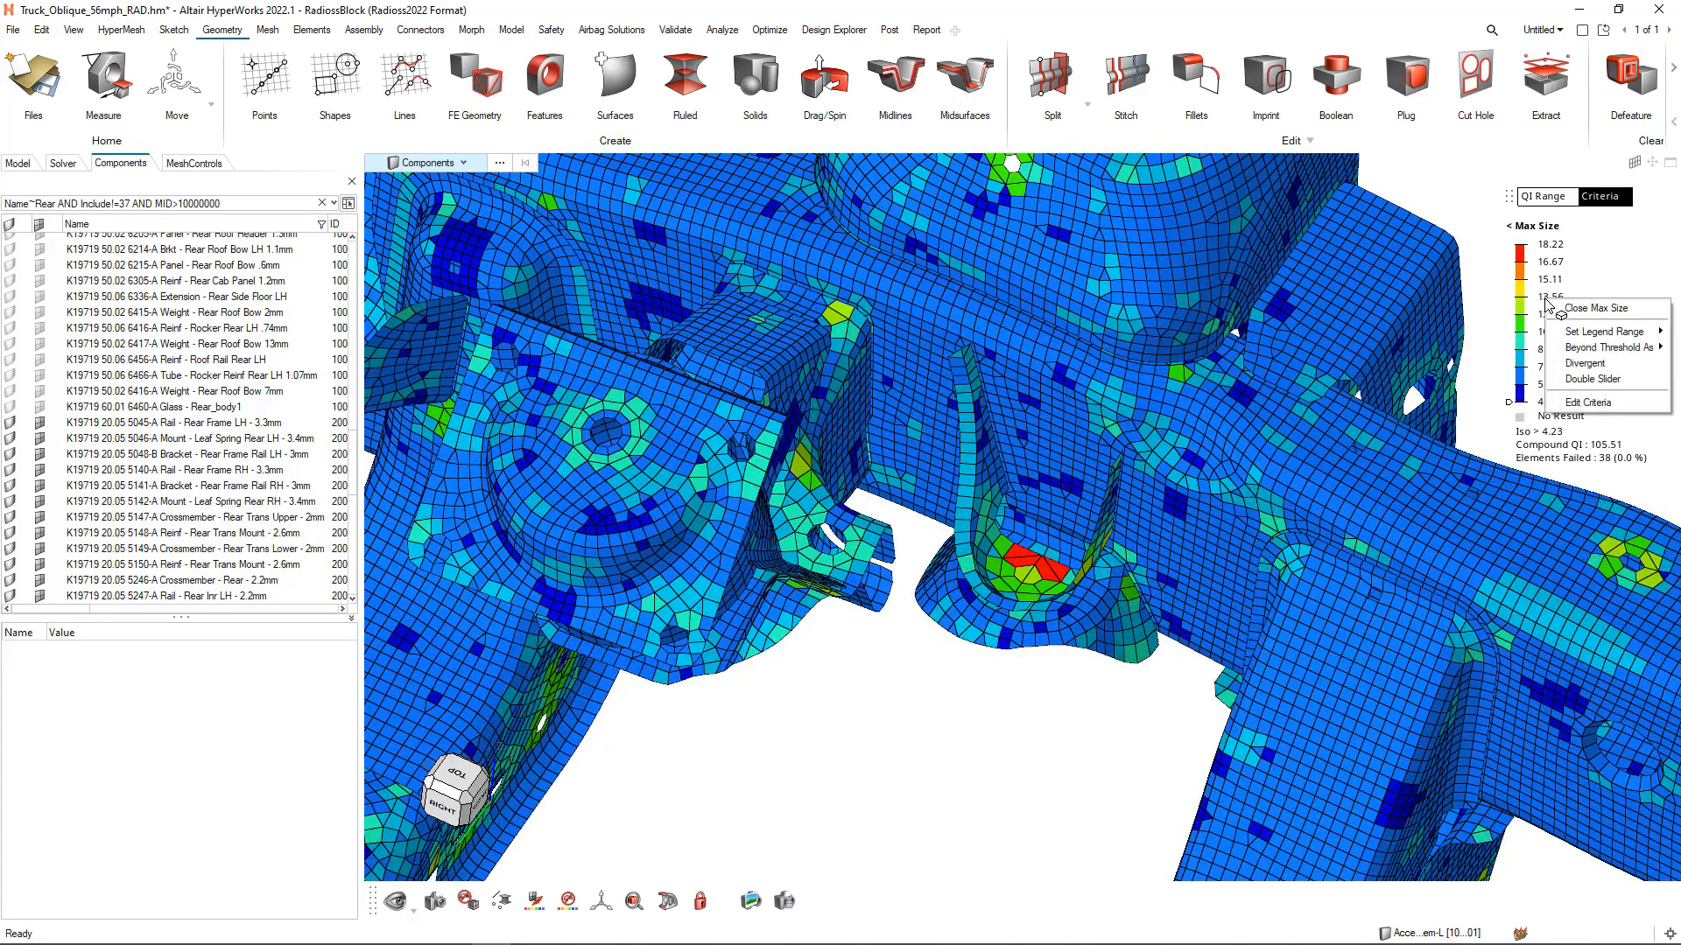
click(1597, 363)
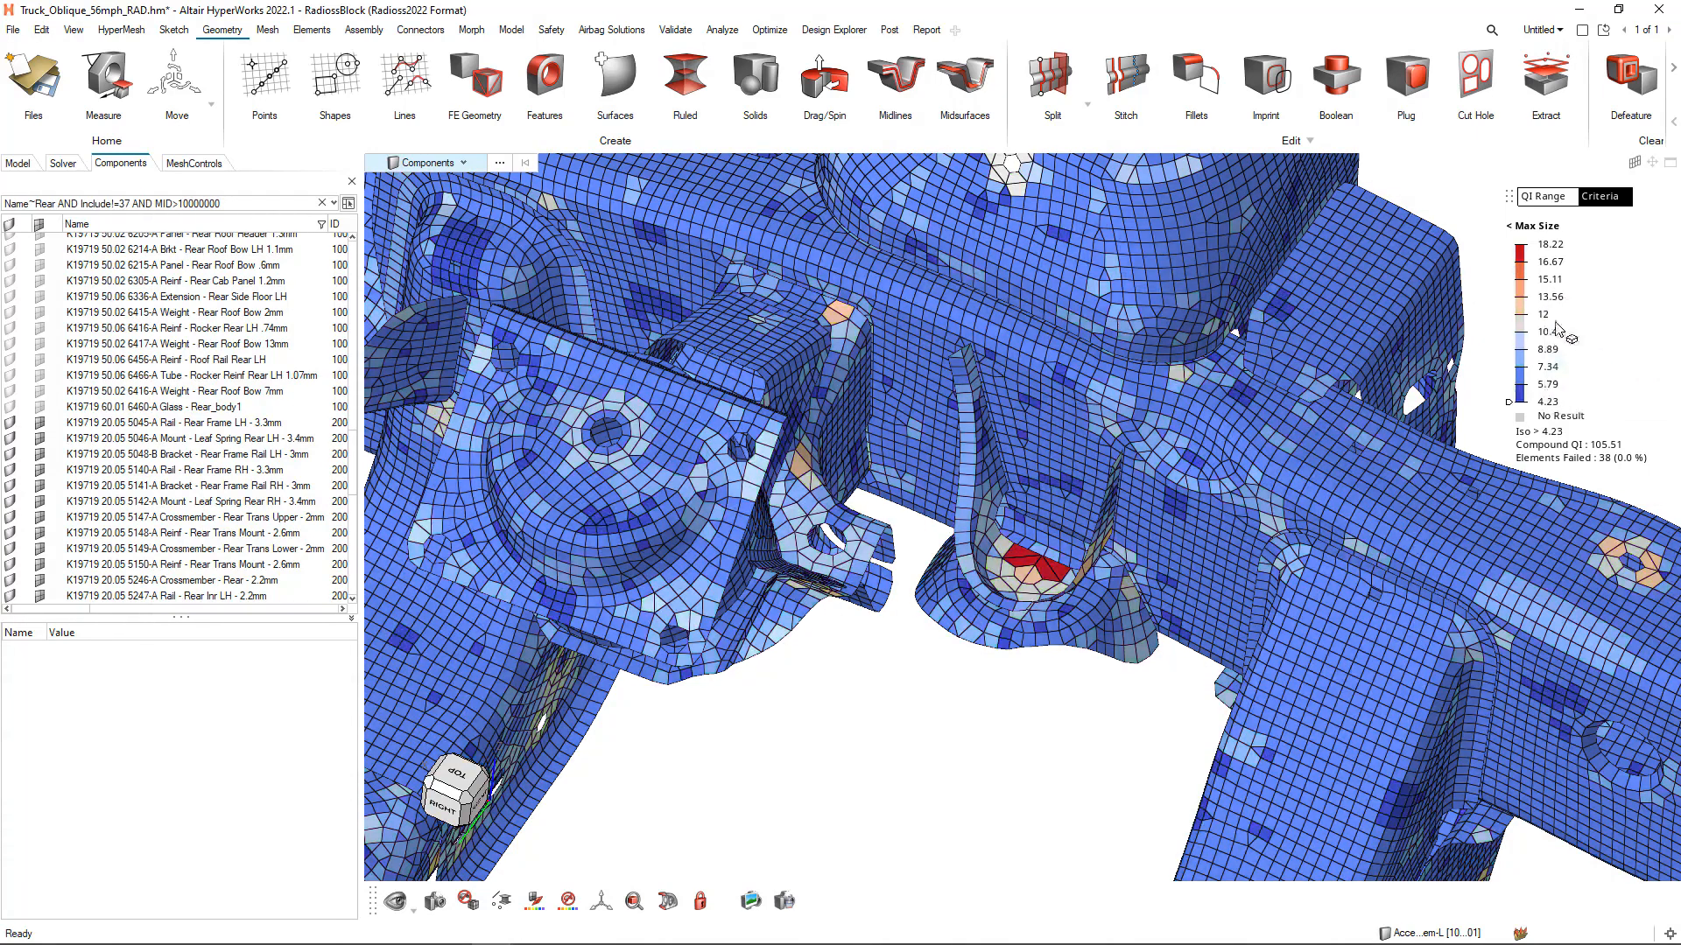
Give the Max Size legend both a lower and an upper threshold and turn off its Divergent color scheme
right_click(1546, 317)
click(1591, 394)
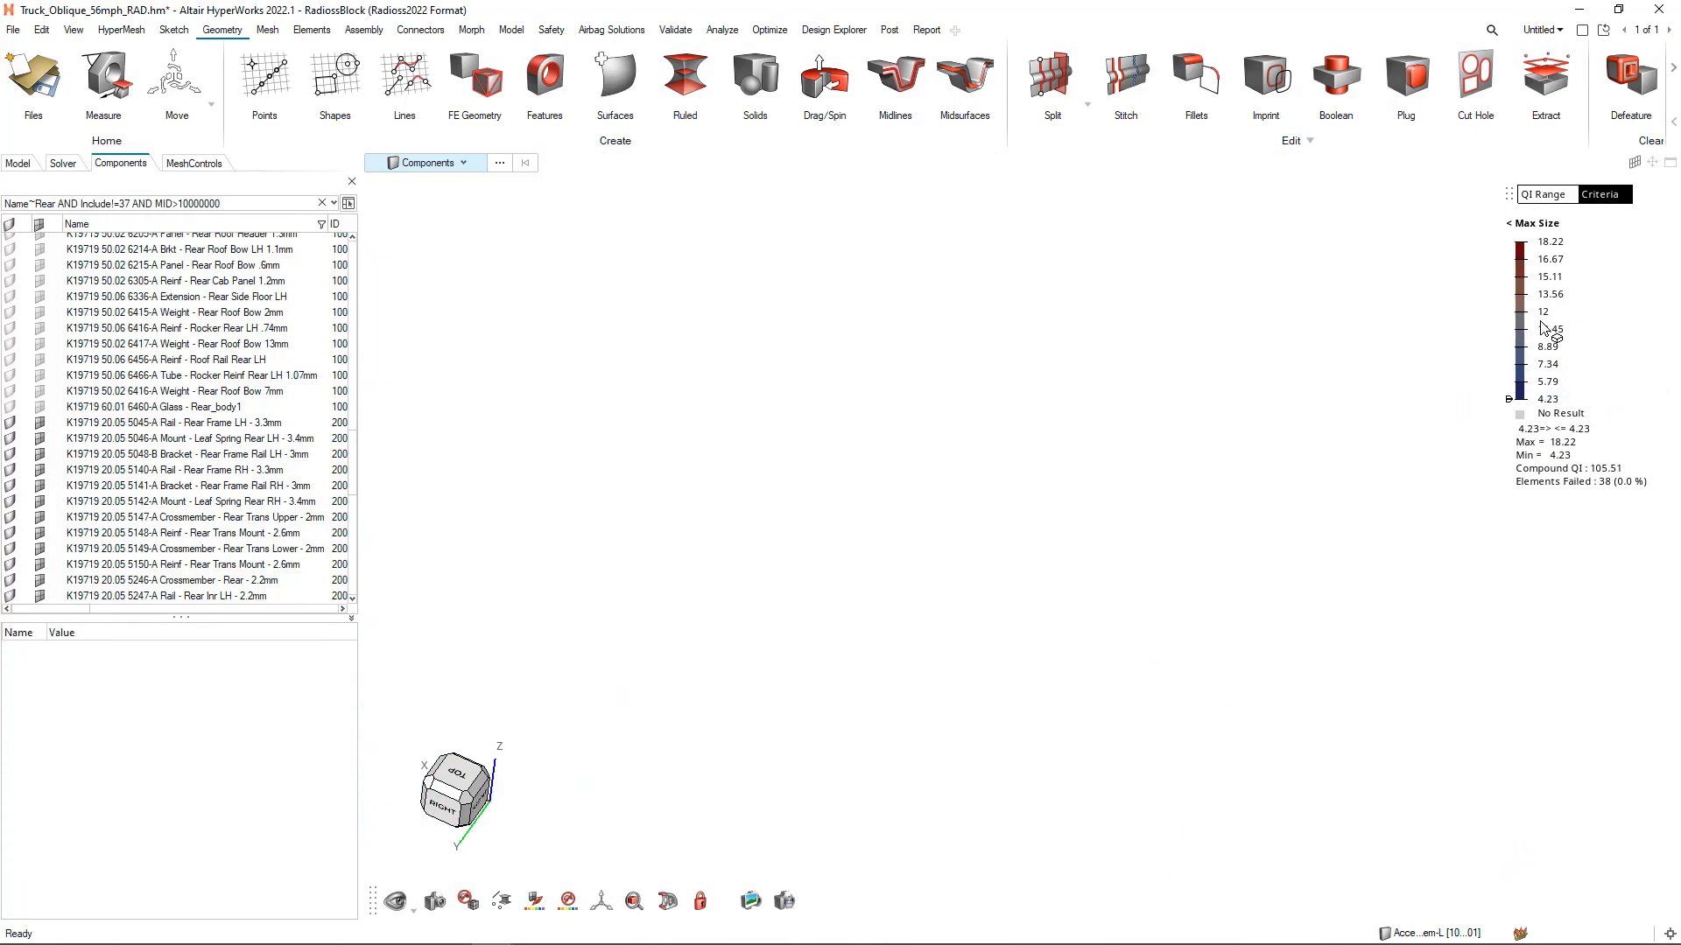
right_click(1543, 325)
click(1572, 390)
Narrow the Max Size thresholds to about 10.45 and 16.59, and widen them back to the full range of 4.23 to 18.22
drag(1515, 401, 1528, 263)
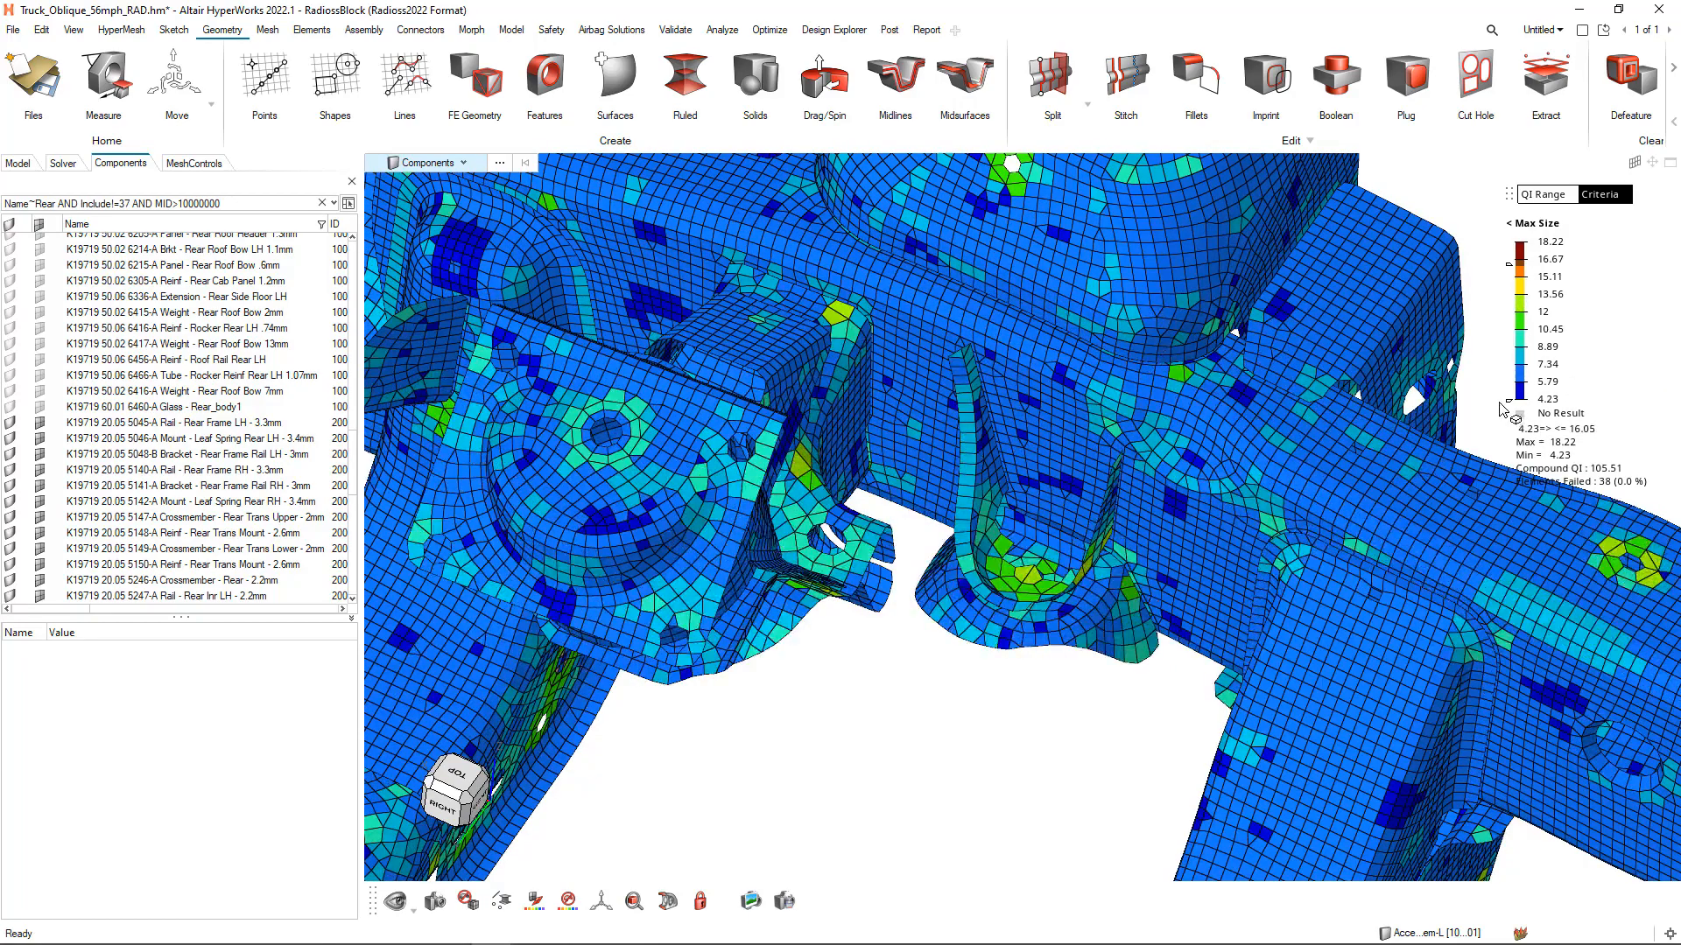
drag(1511, 405, 1513, 330)
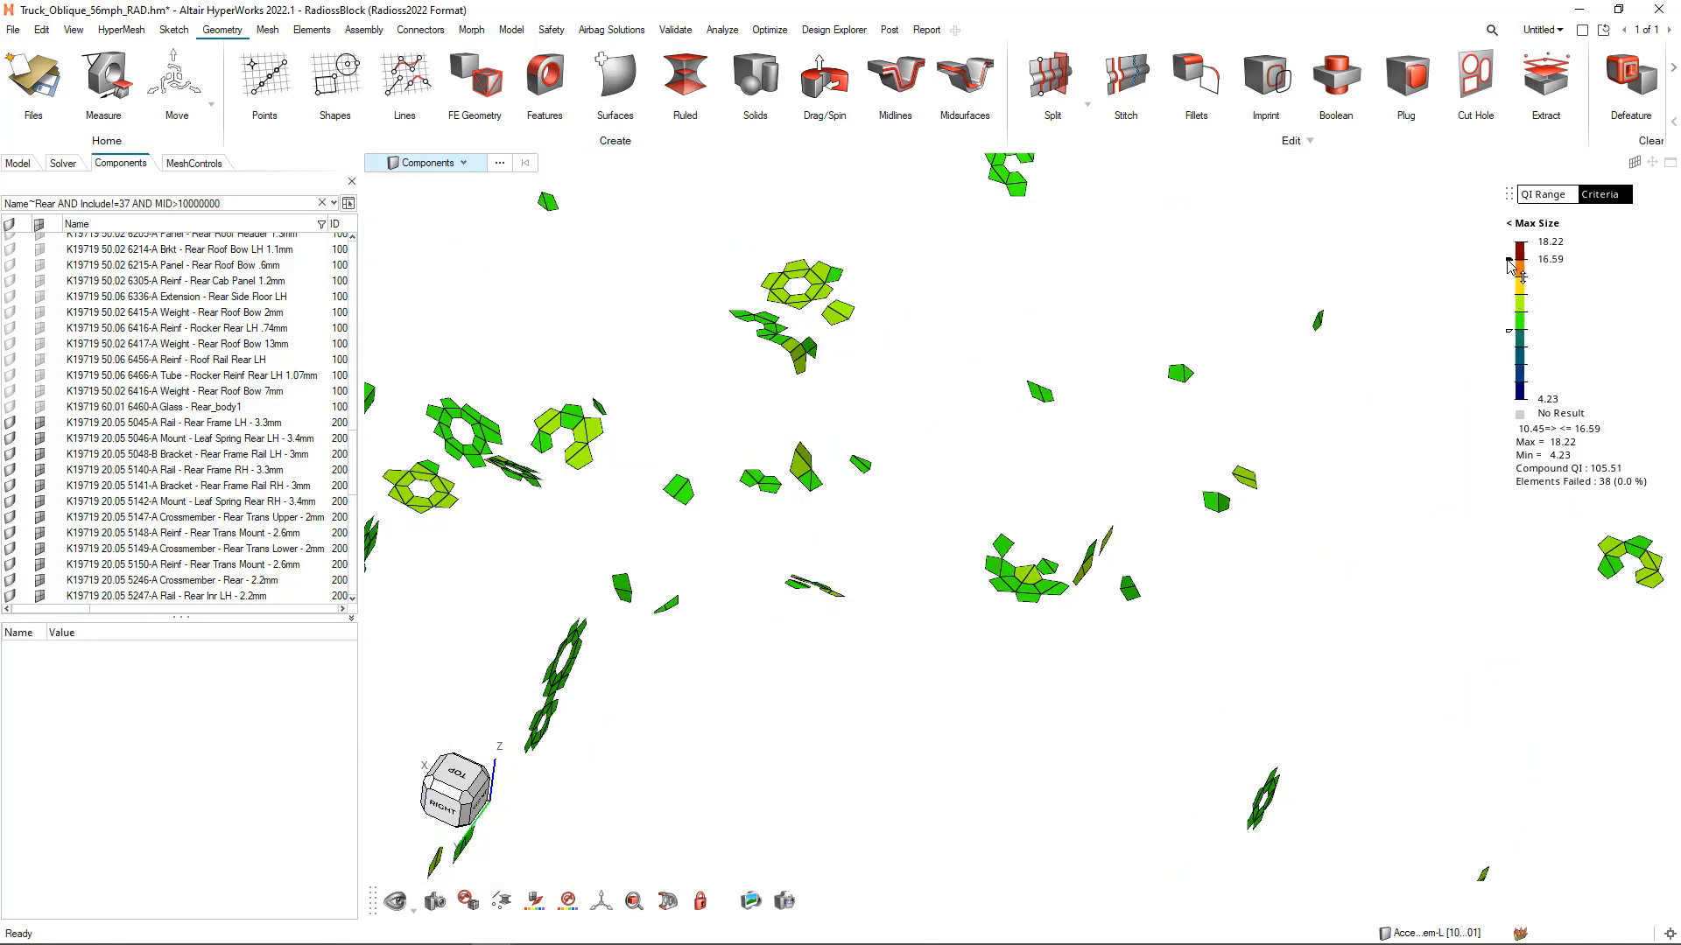
drag(1514, 262, 1516, 246)
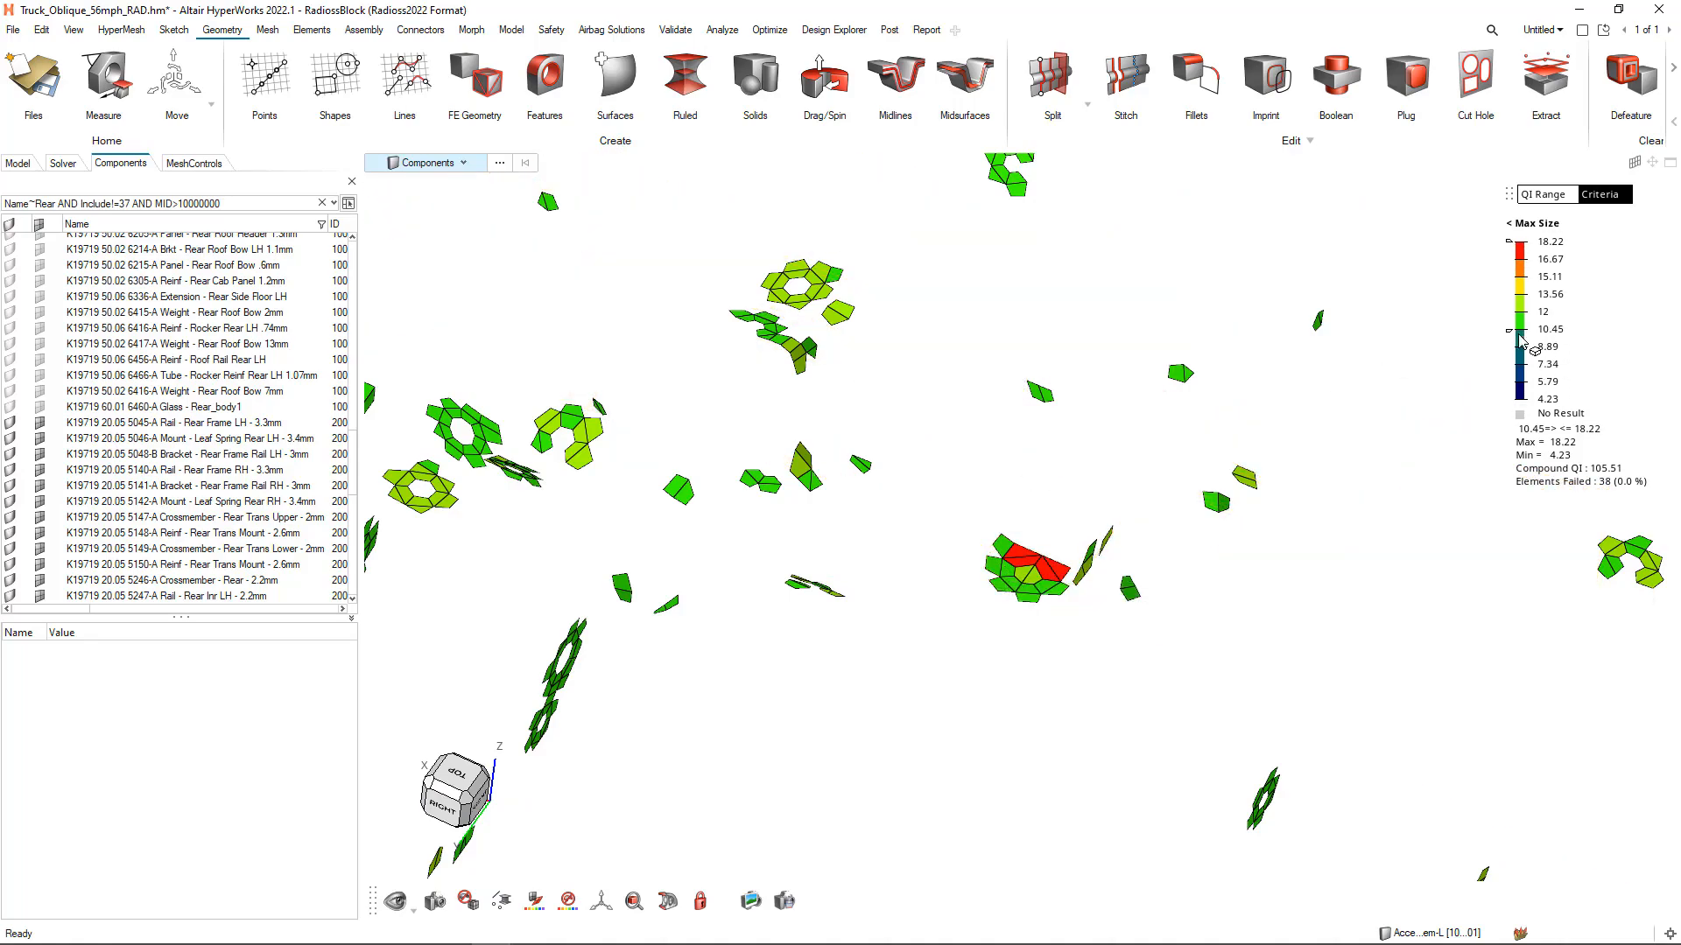
drag(1509, 331, 1515, 422)
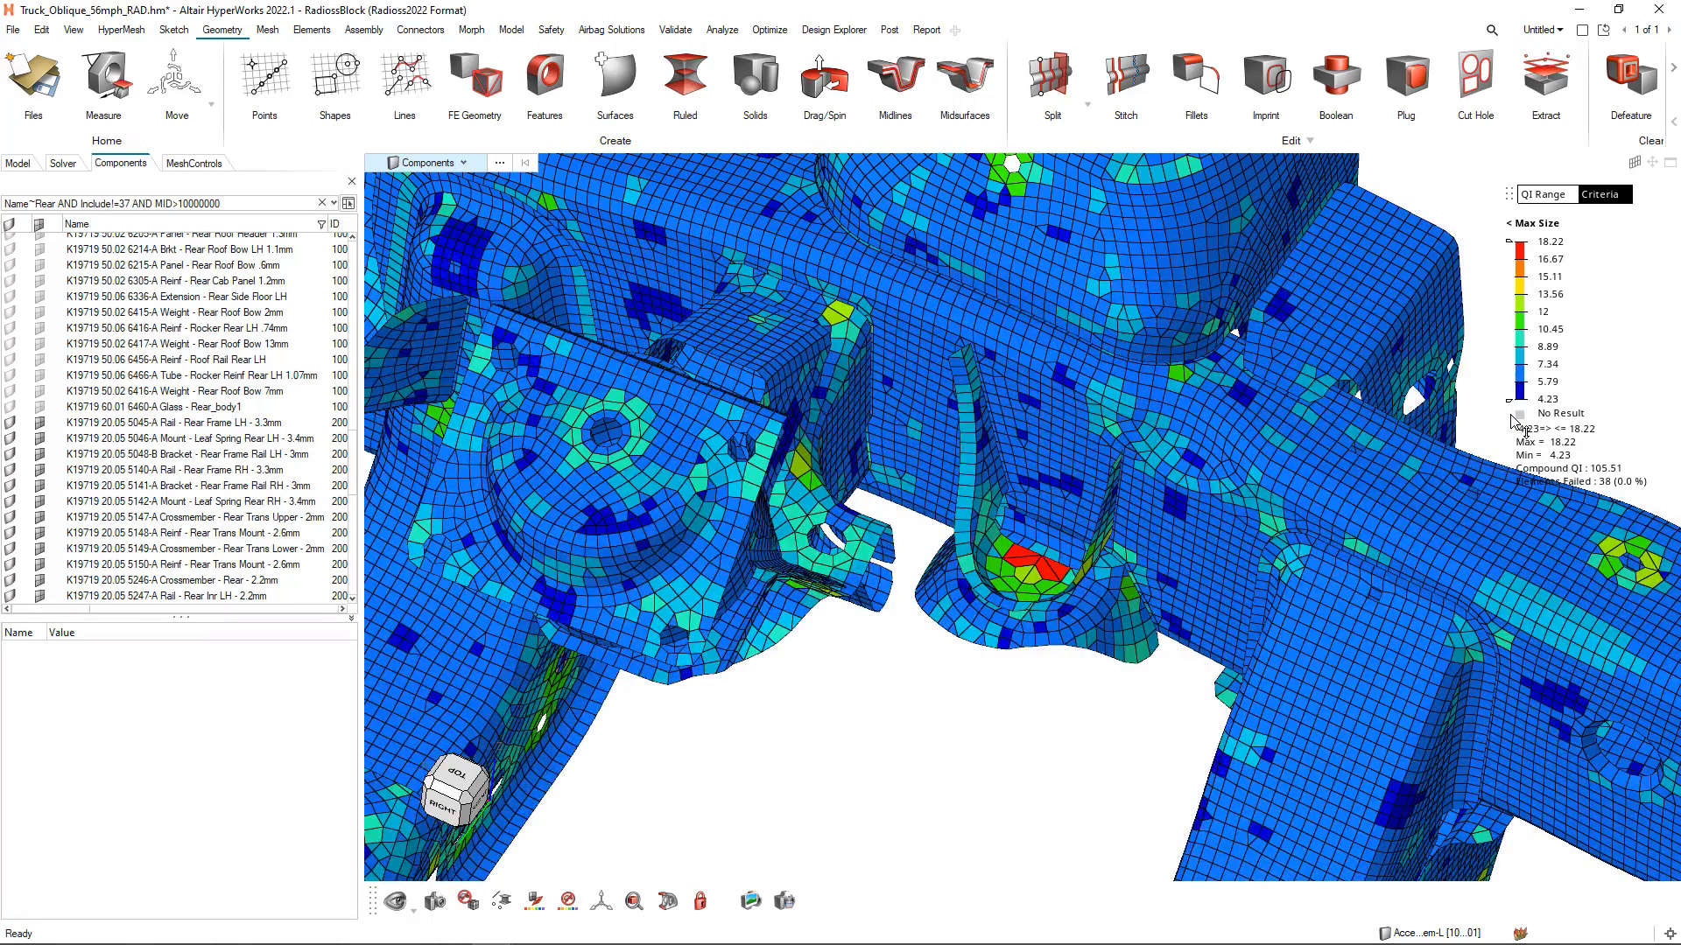
Fit the whole frame in the view and color it by component instead of element quality
right_drag(901, 744, 924, 731)
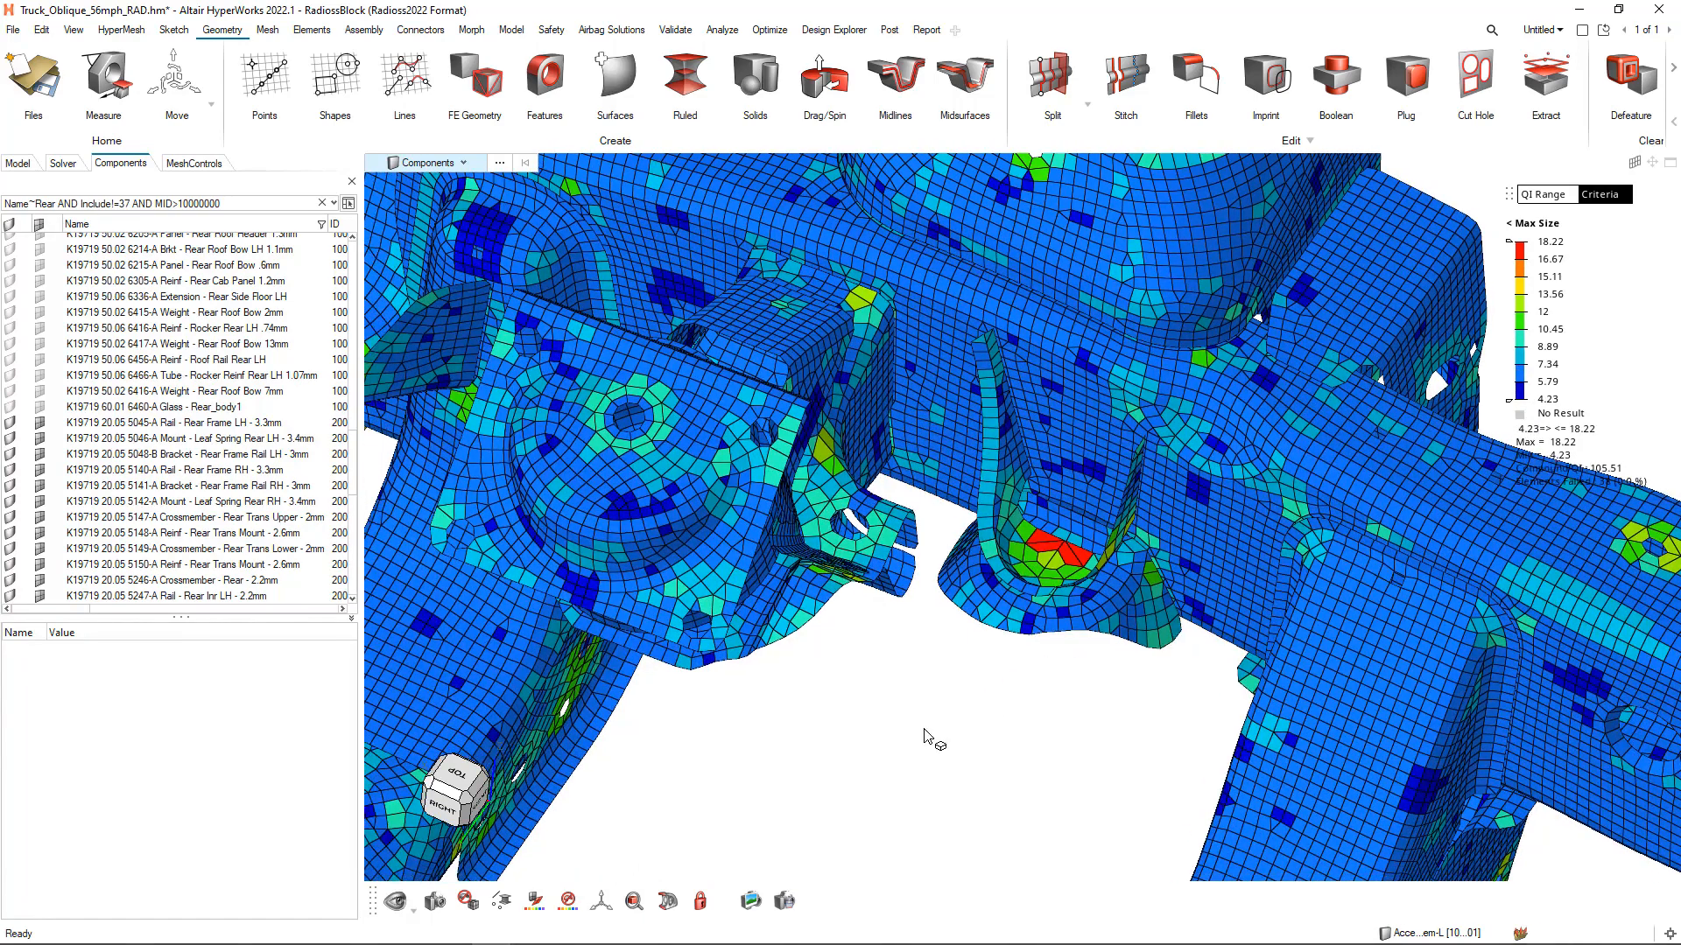
key(f)
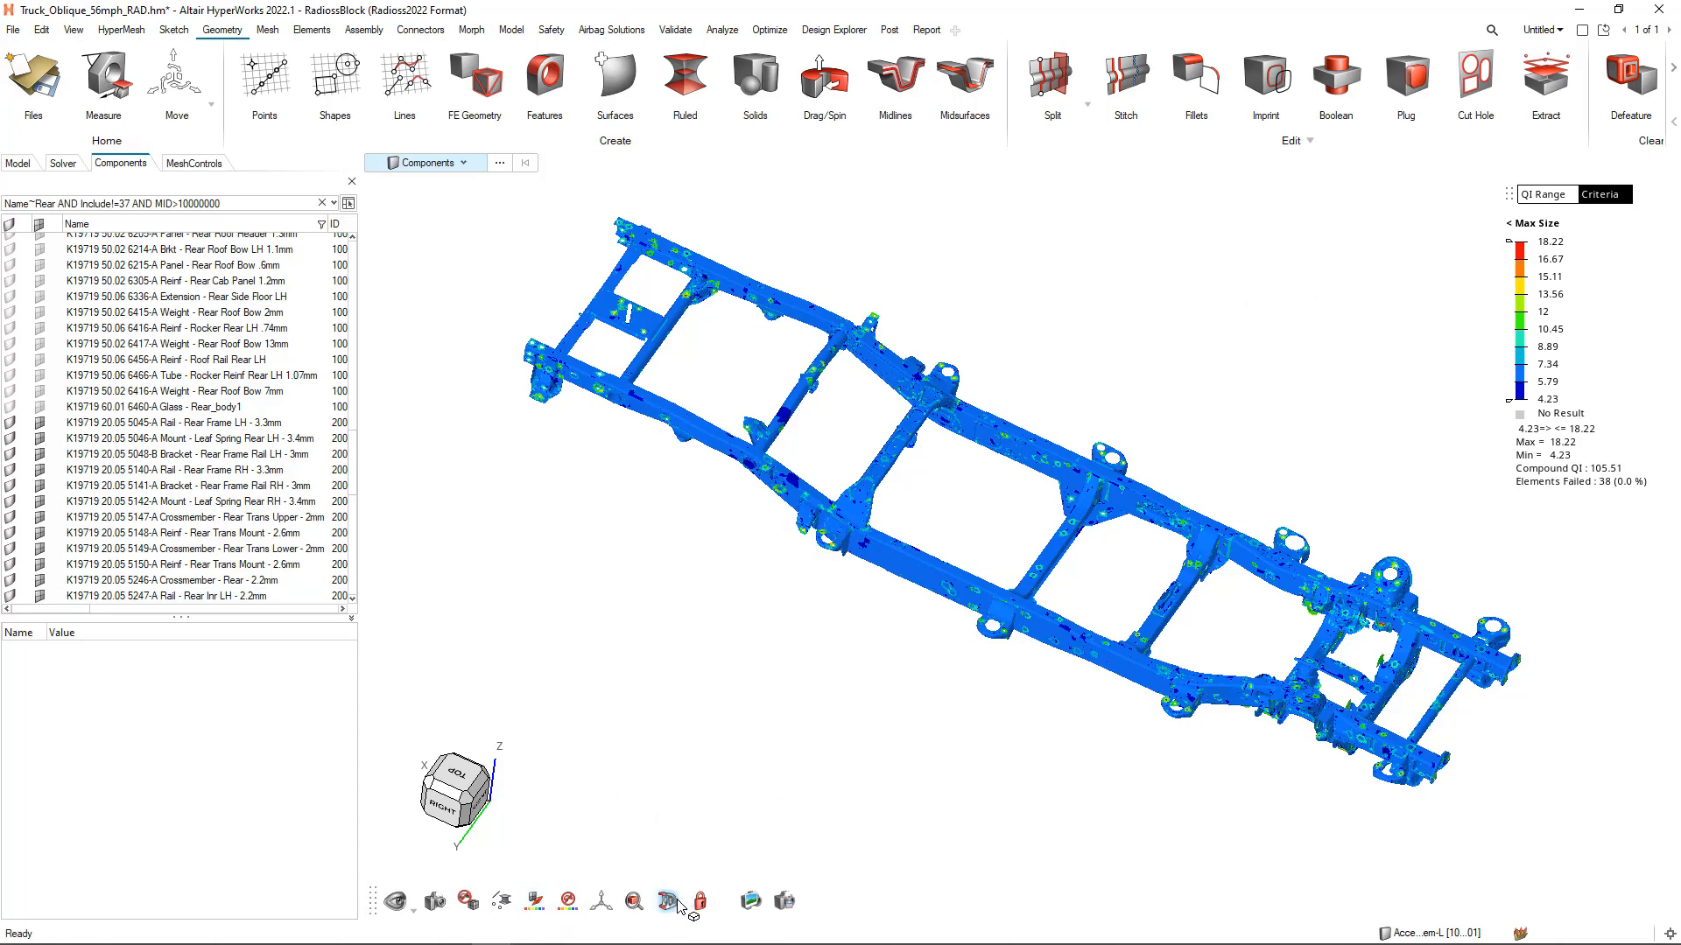
click(533, 904)
click(580, 659)
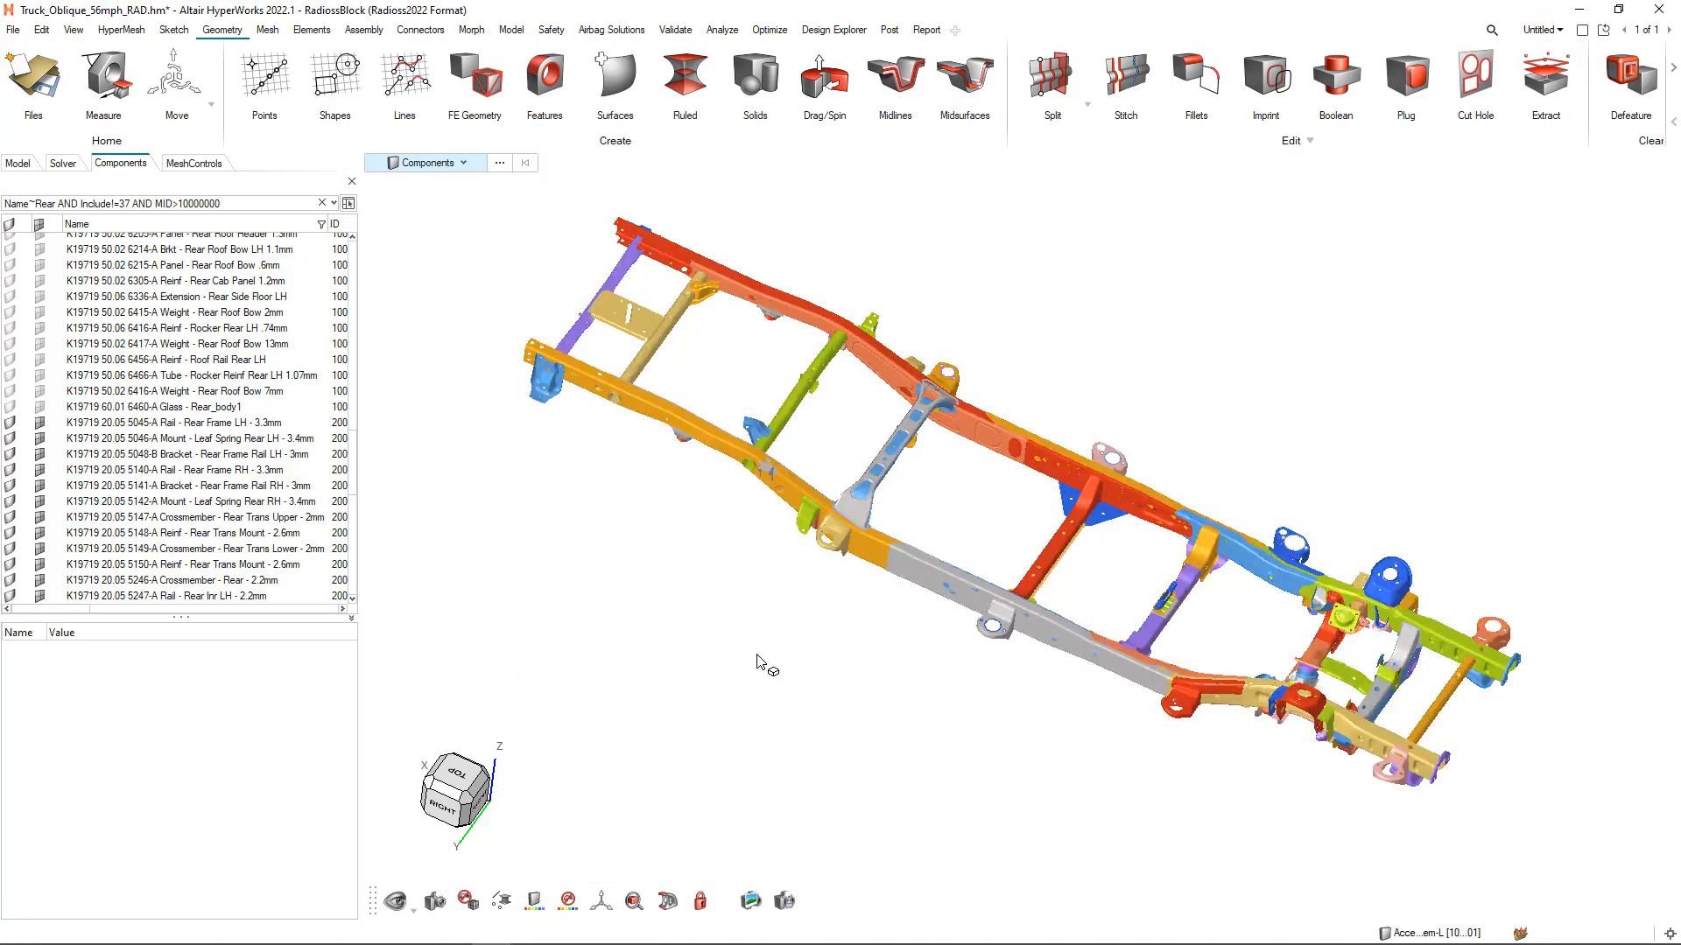
Open the section cuts, activate the Vehicle_Y cut on the frame, and switch the Vehicle_Z cut on and off
ctrl+drag(760, 663, 1013, 514)
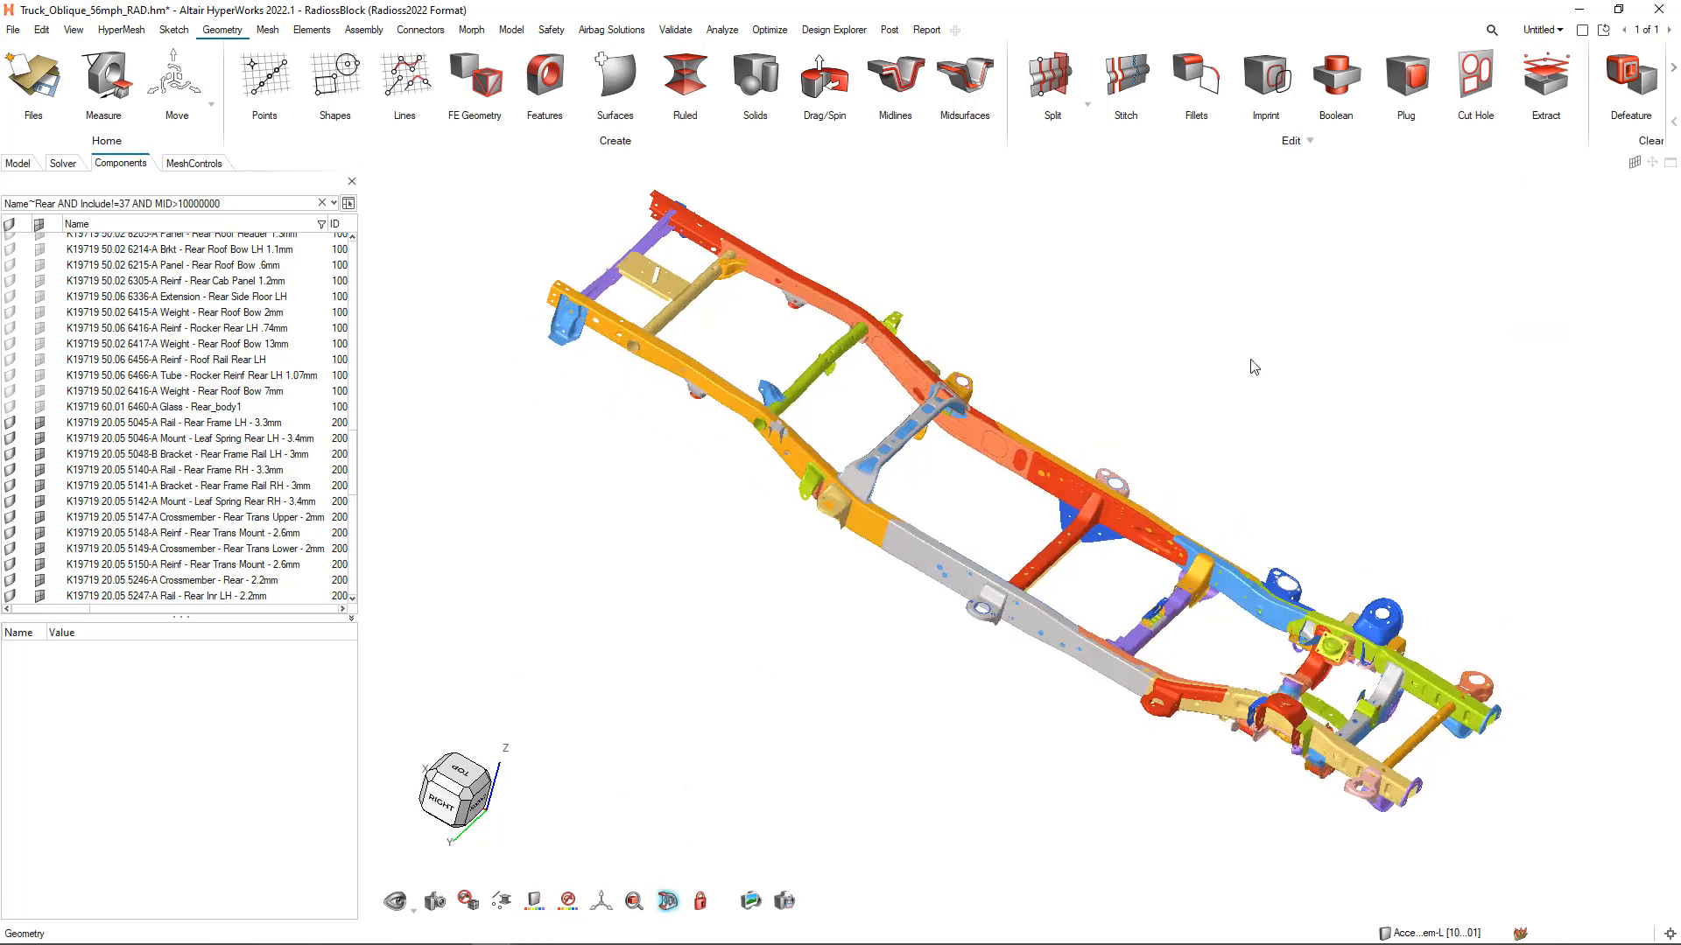
key(ctrl+shift+s)
ctrl+drag(1205, 360, 1177, 354)
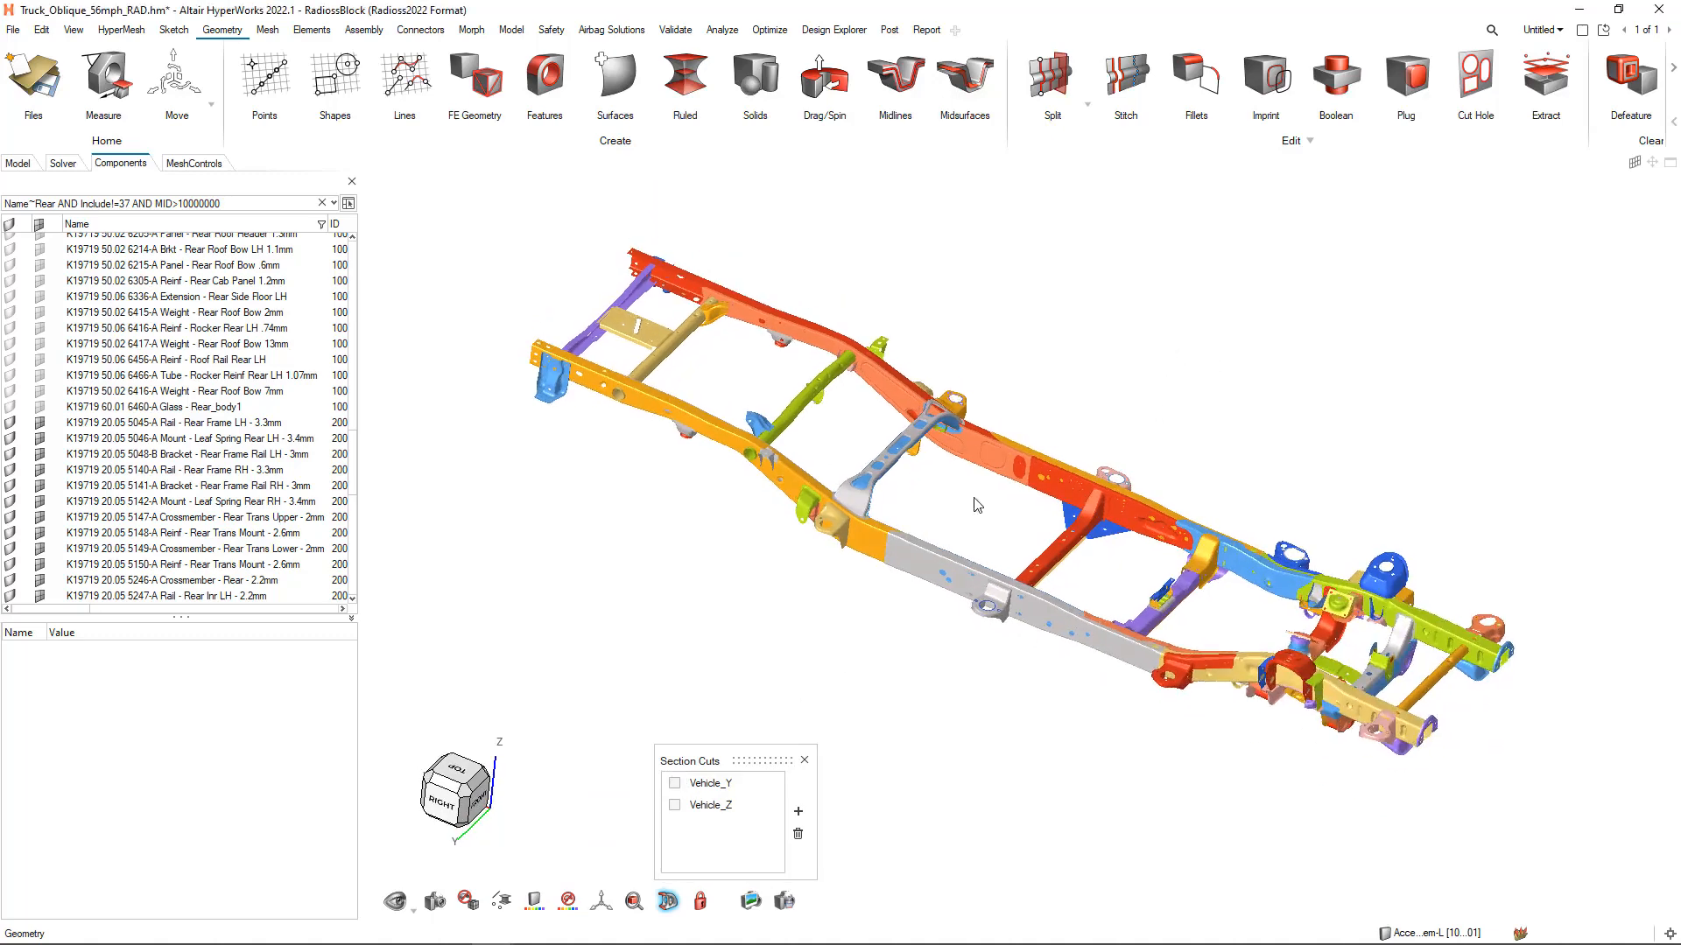
click(674, 784)
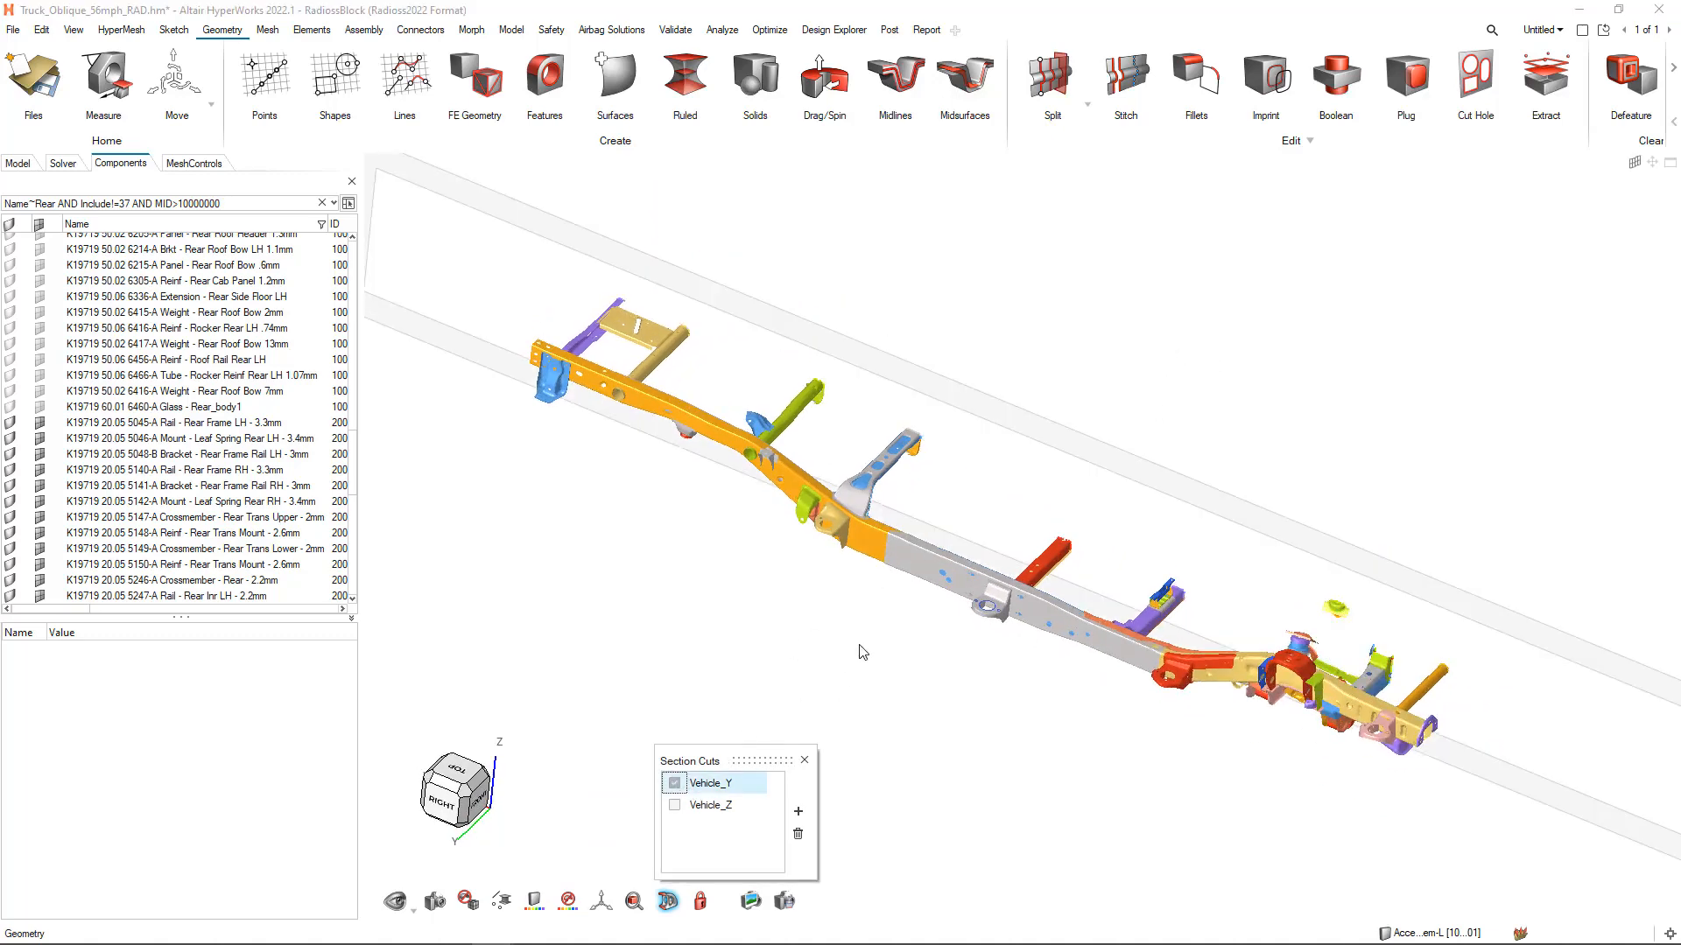
click(674, 804)
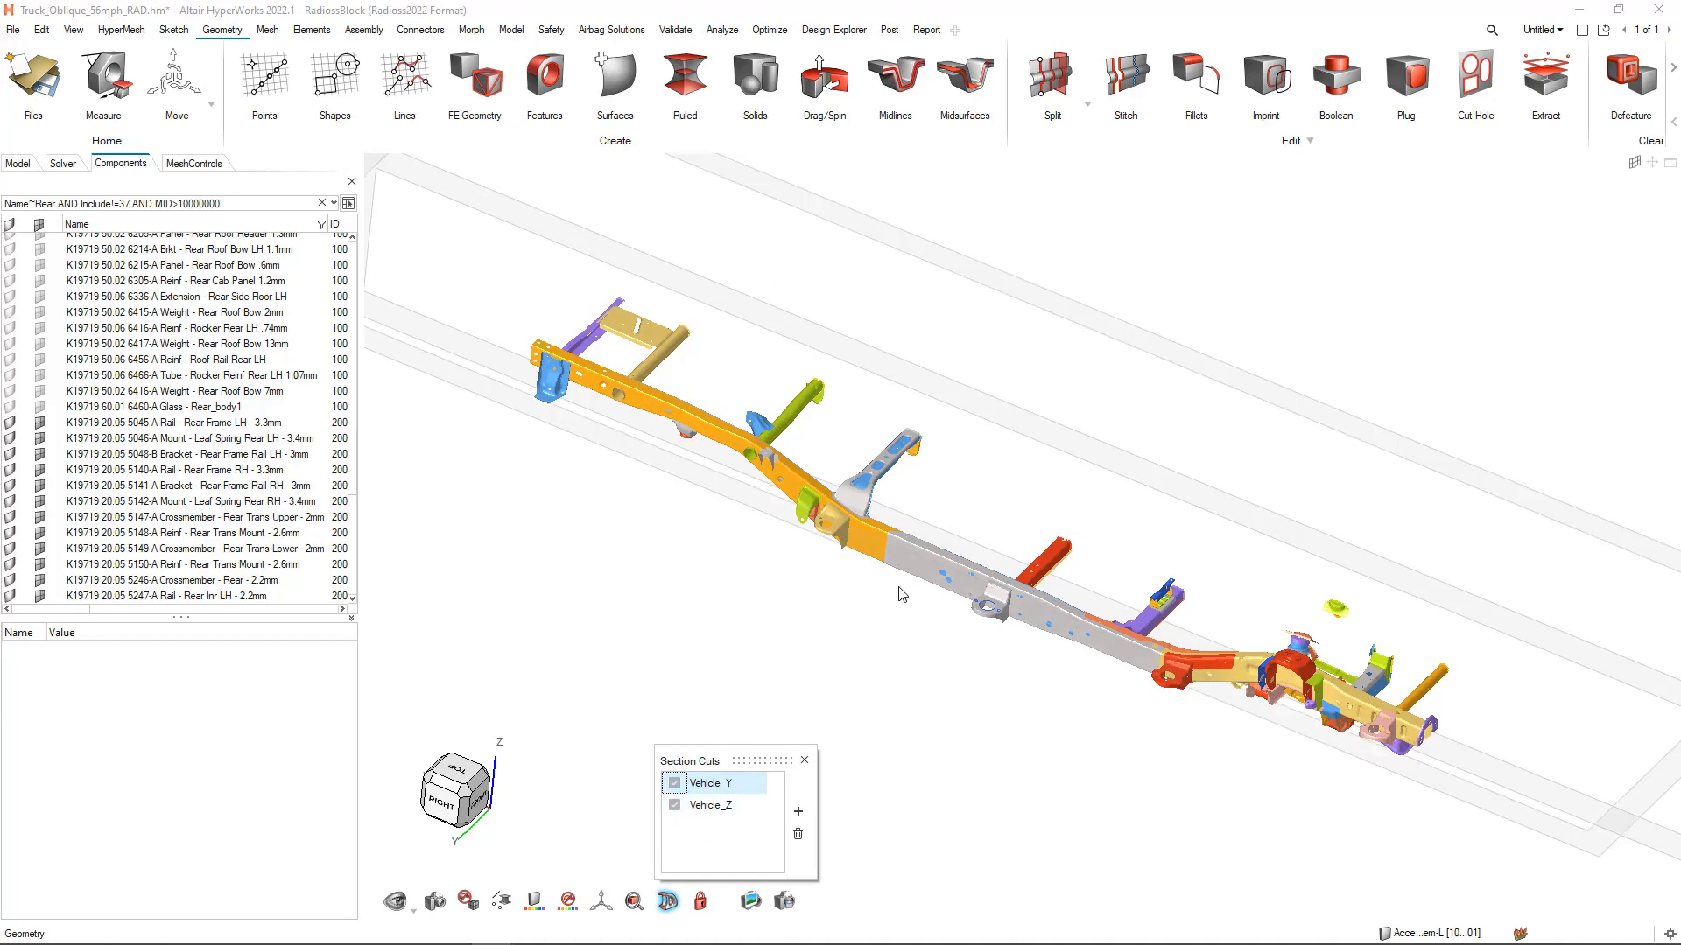
click(674, 804)
Add a new section cut normal to the X axis and move its plane along the frame to about X 1187.71
click(798, 812)
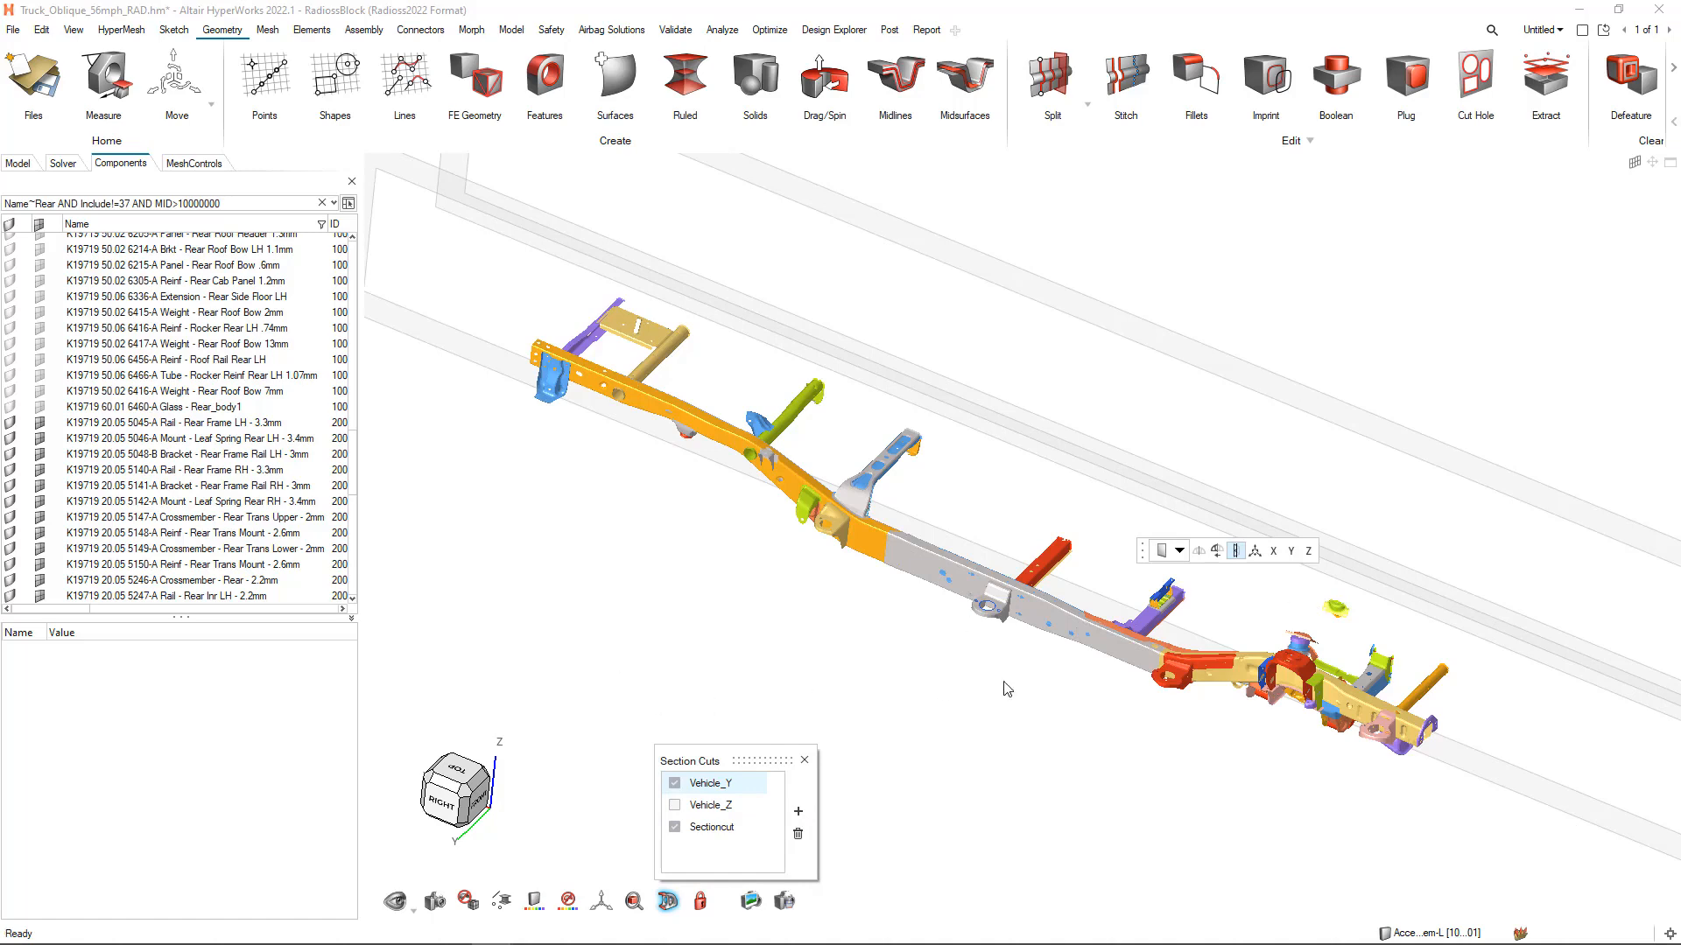
click(1273, 551)
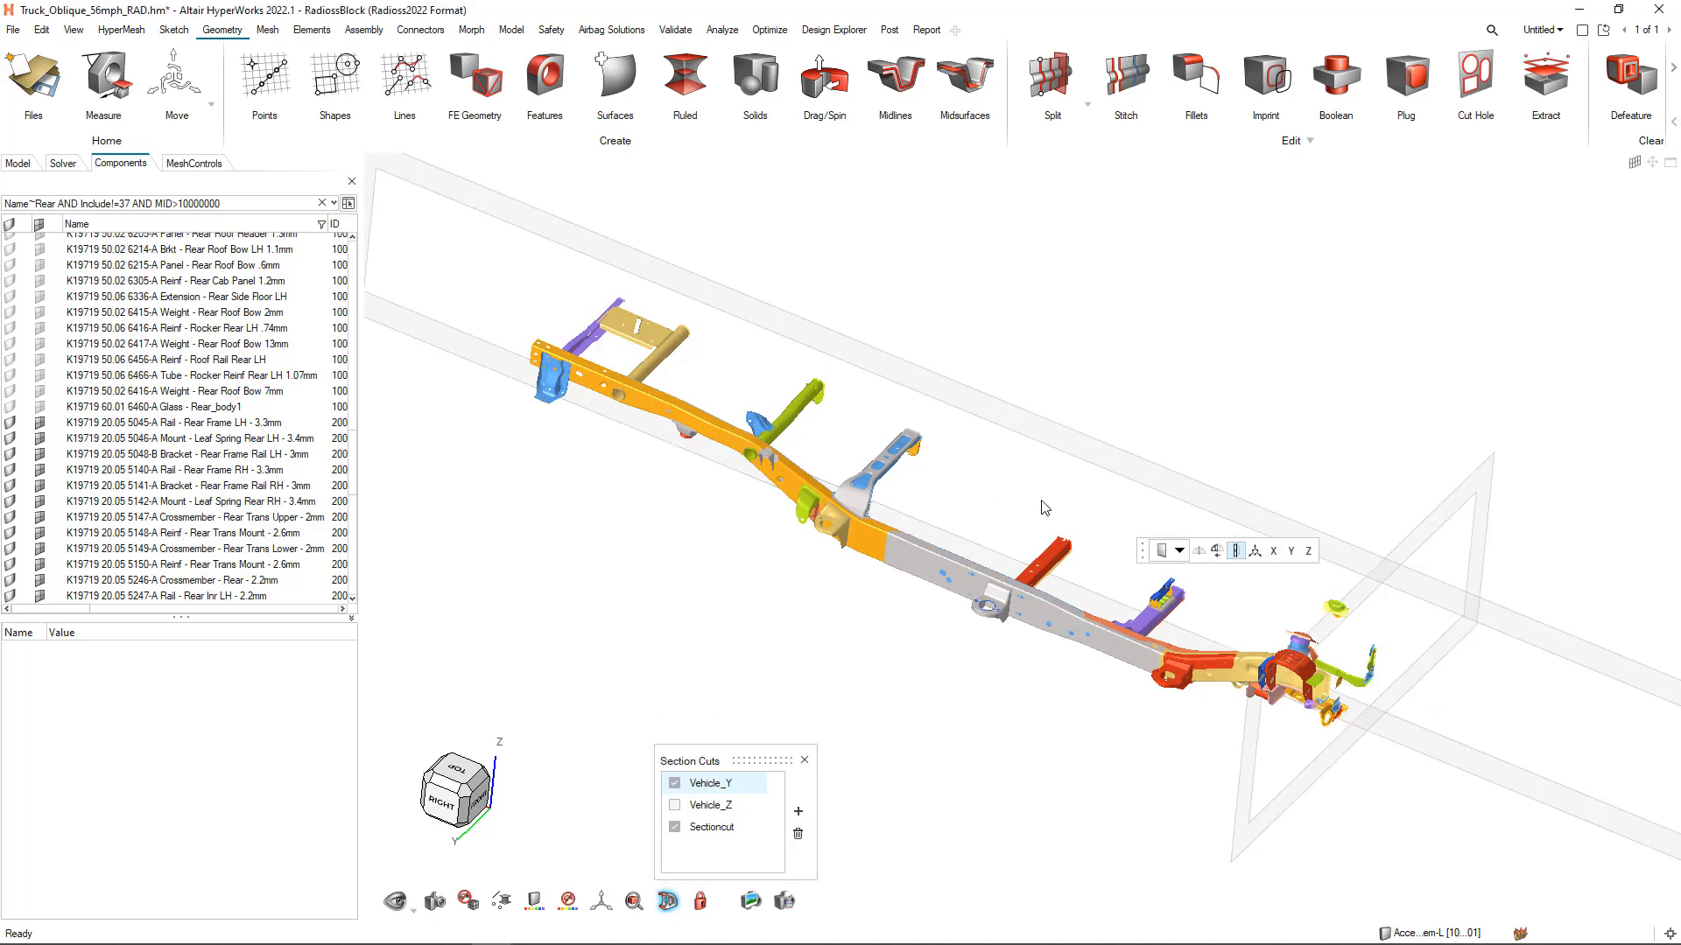
drag(1339, 662, 1163, 589)
scroll(1164, 616, up, 10)
middle_drag(1152, 607, 1246, 617)
scroll(1140, 581, down, 5)
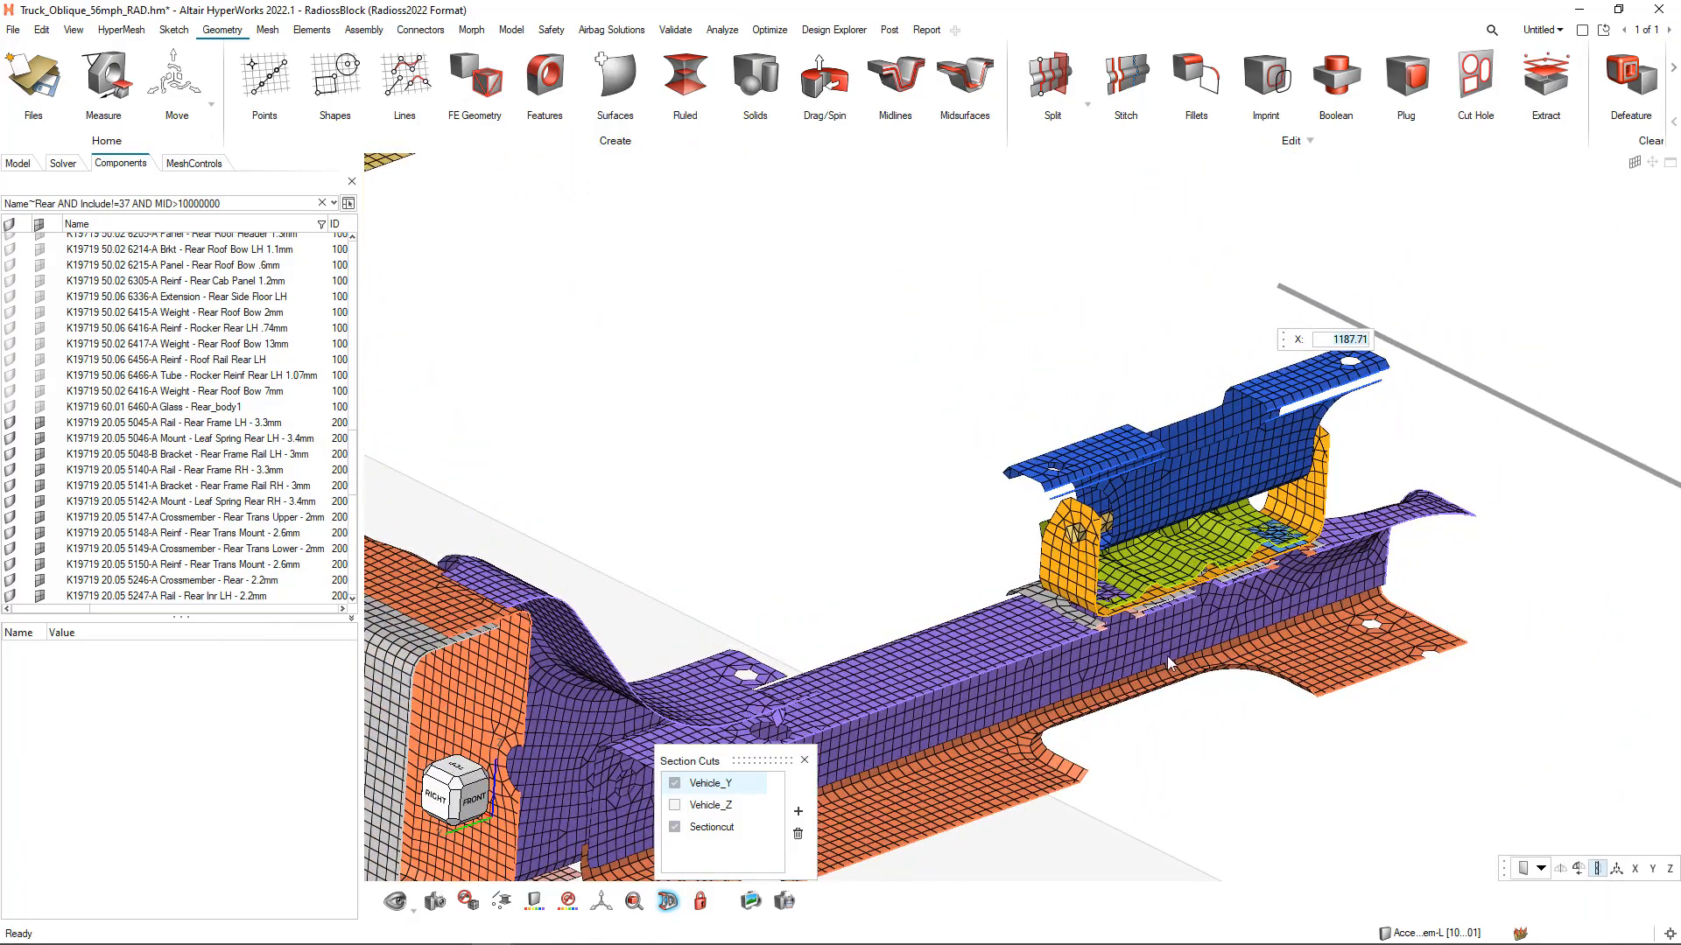
Turn off element trimming on the new section cut to show whole elements at the plane, and turn trimming back on
click(1602, 871)
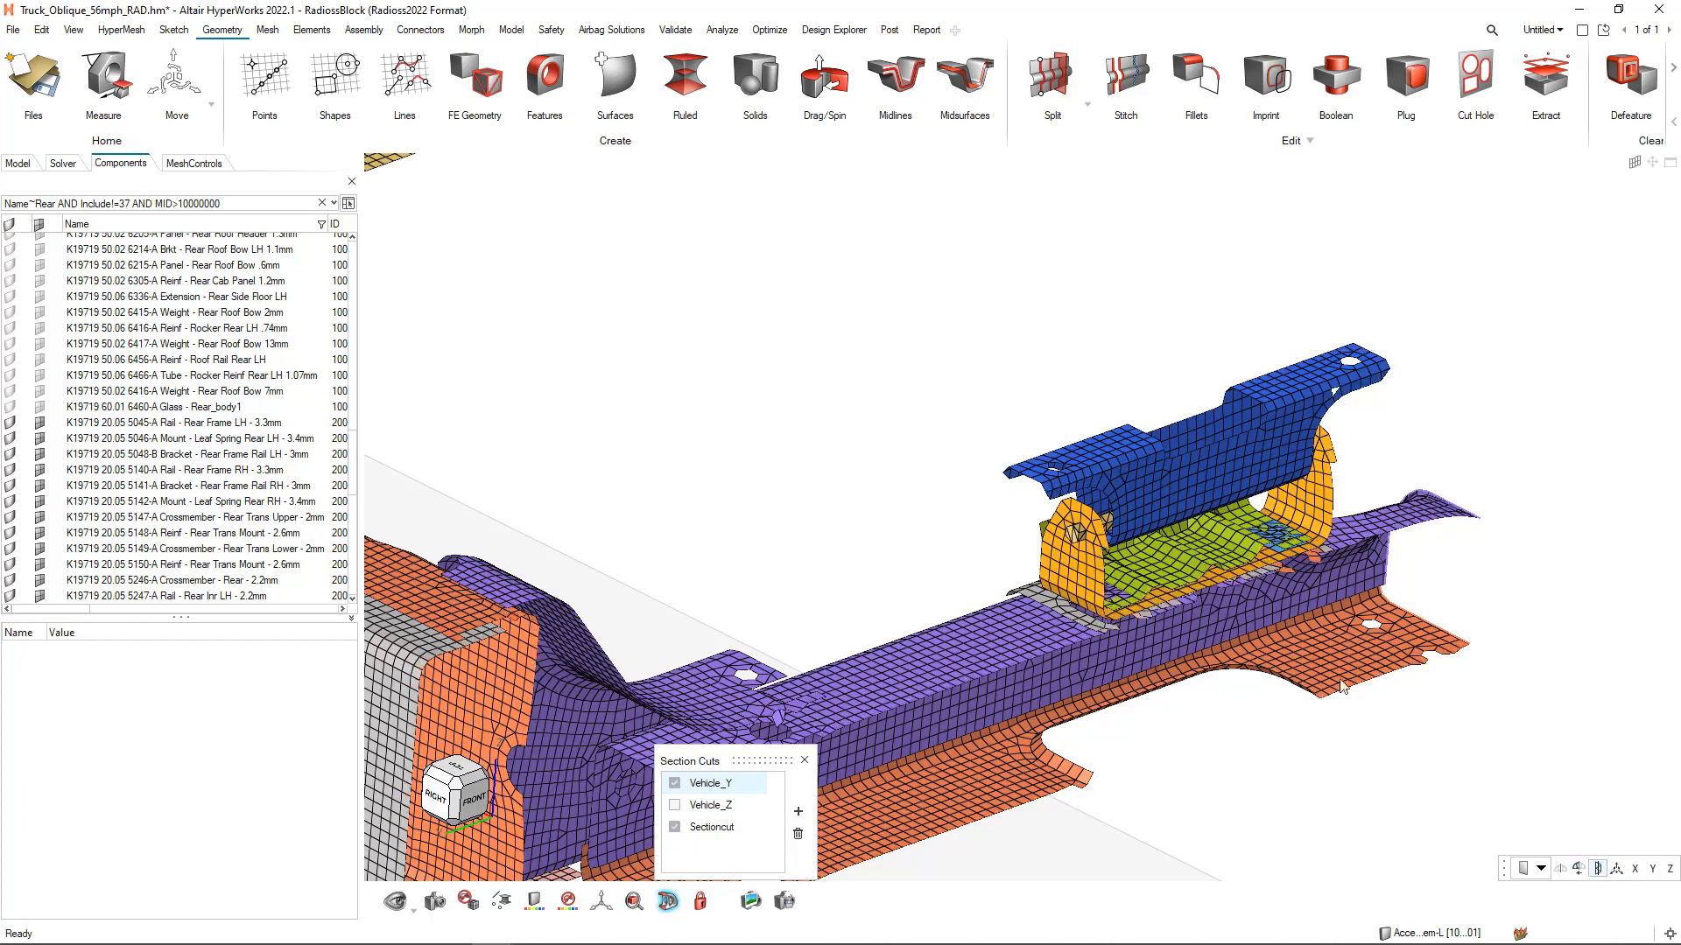
scroll(1158, 613, up, 3)
middle_drag(1102, 625, 1225, 637)
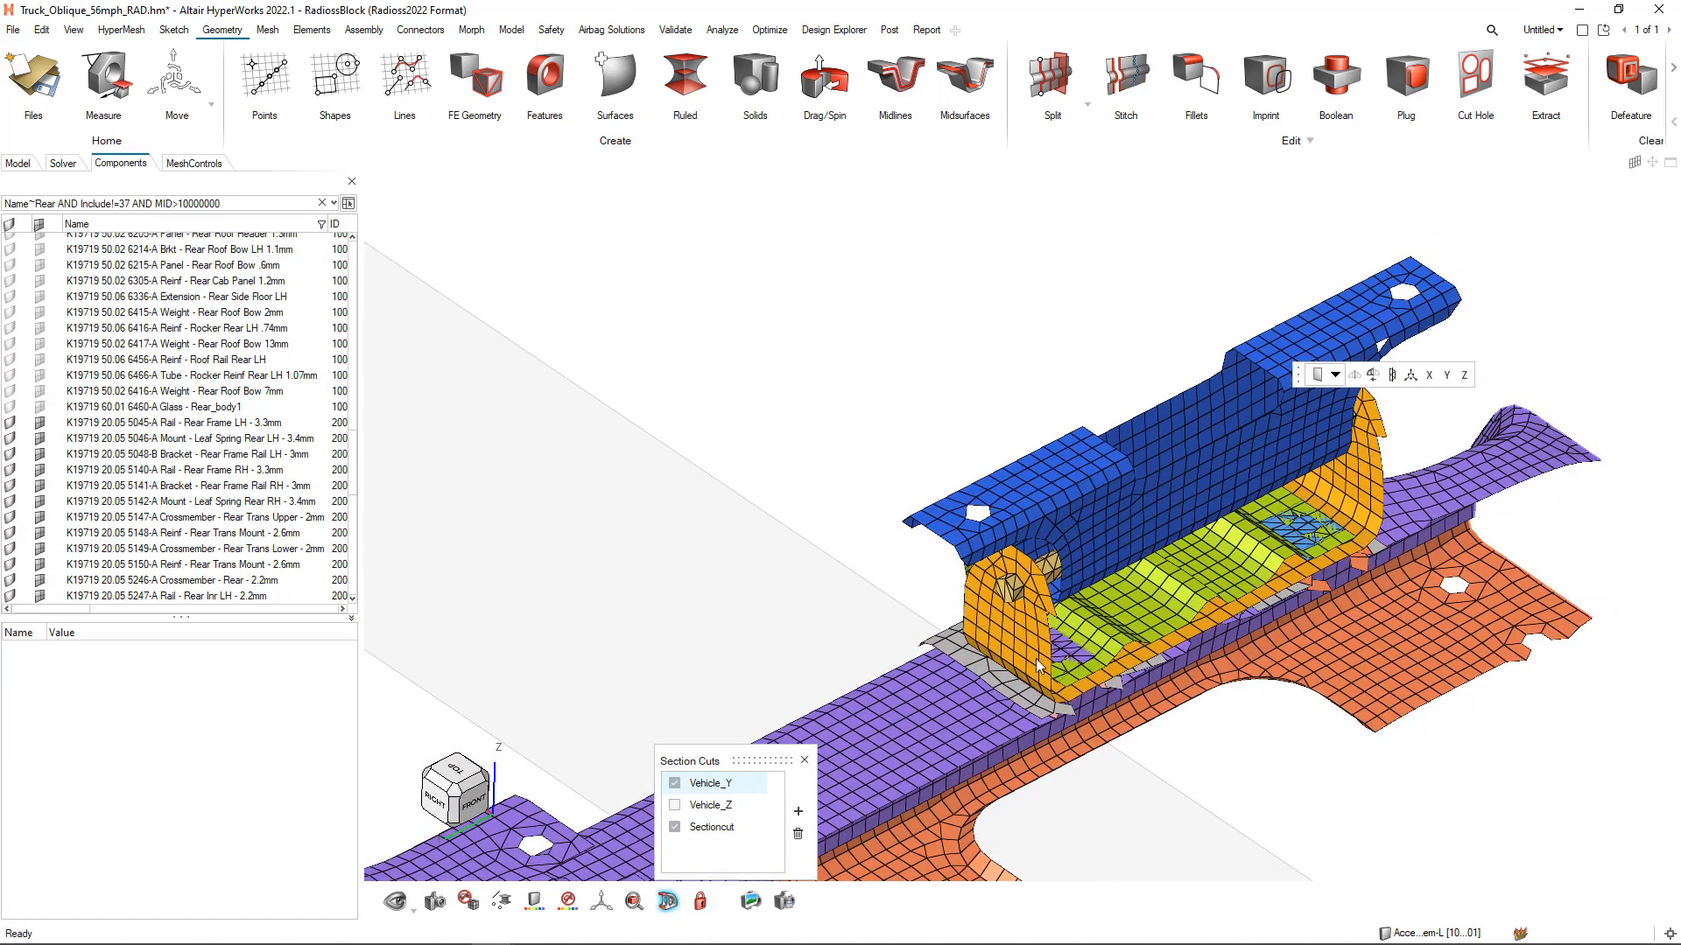
click(1392, 374)
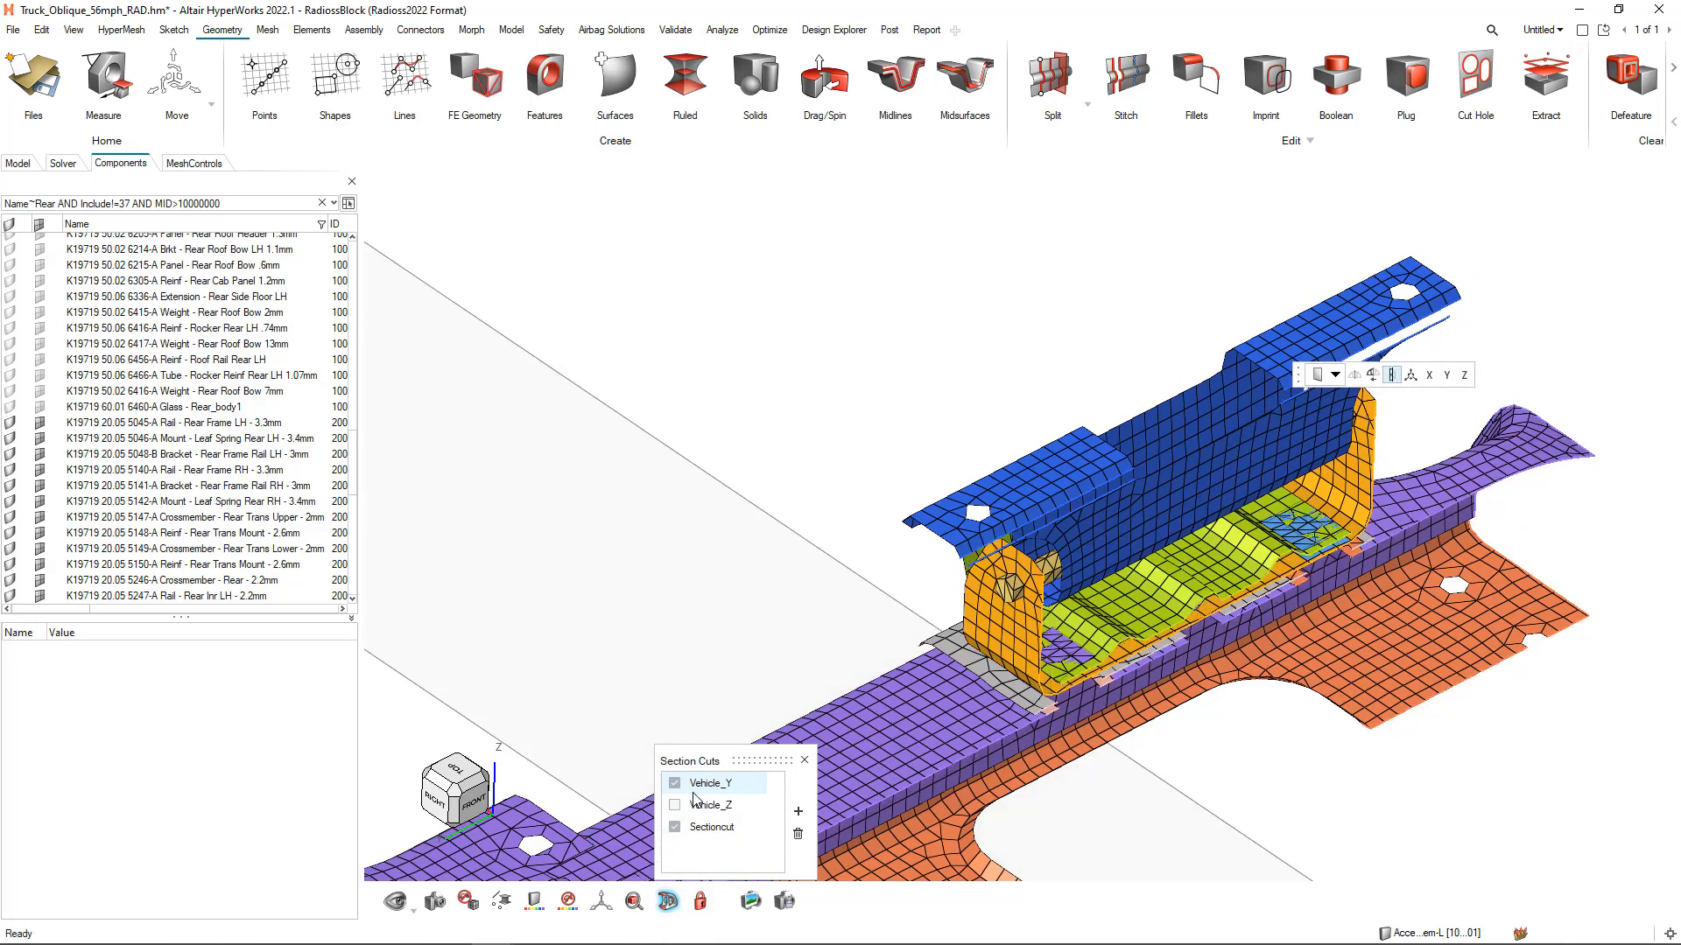
Deactivate the new section cut and Vehicle_Y, fit the full frame in the view, and close the section cuts
click(674, 827)
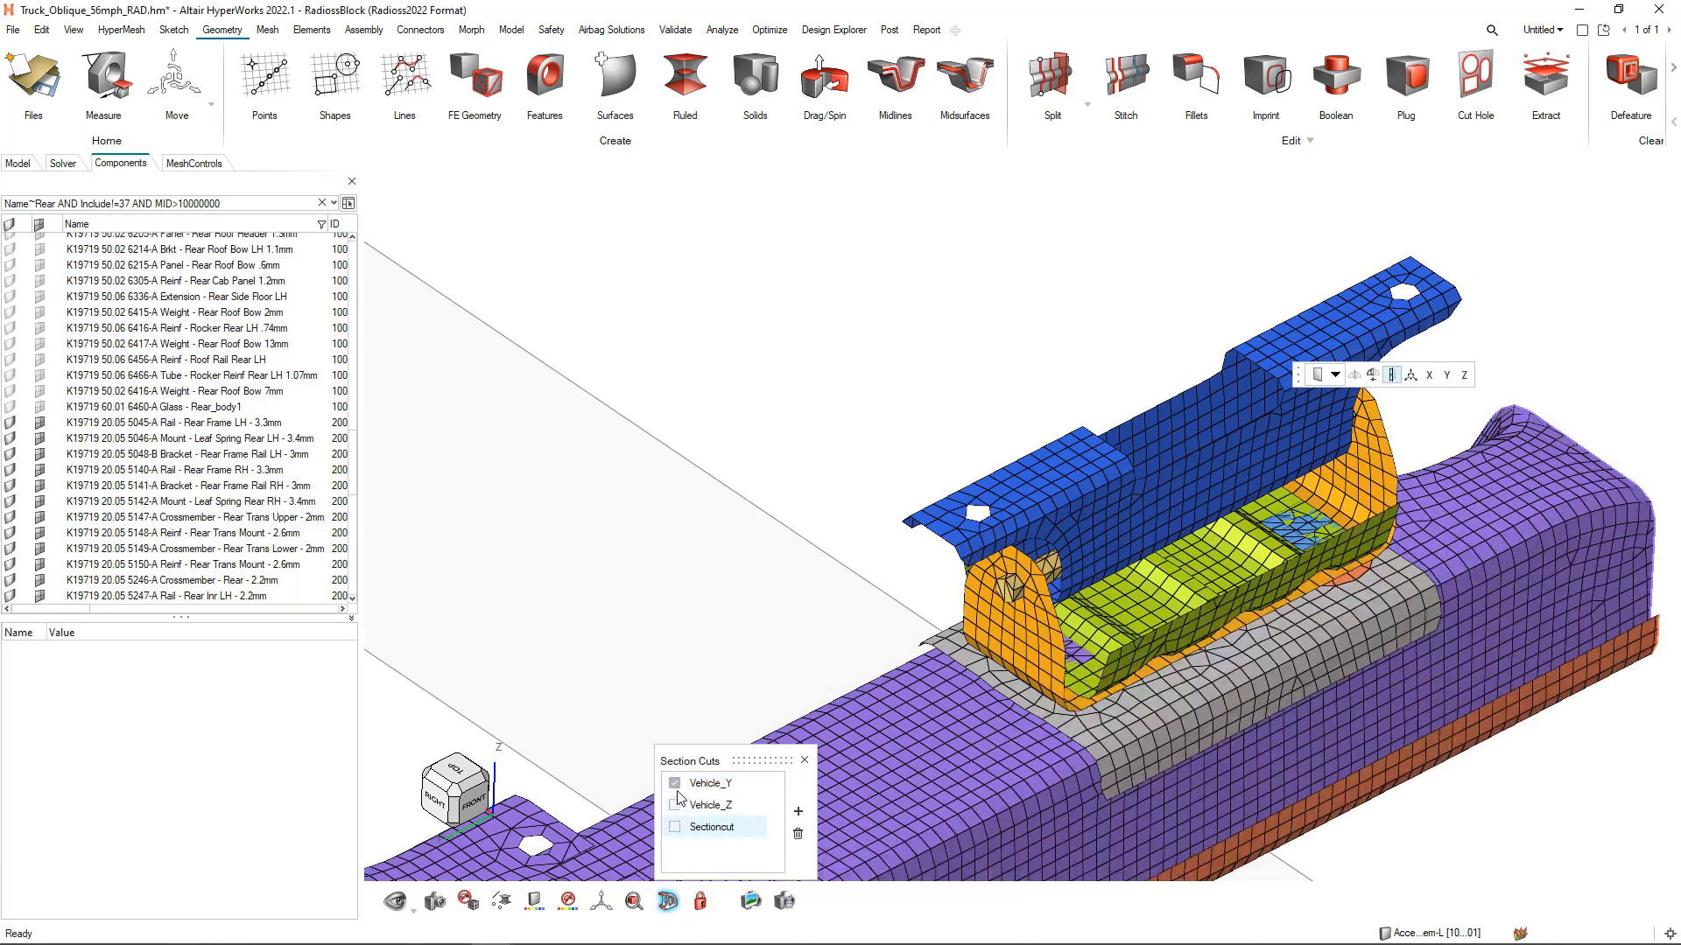
click(674, 782)
ctrl+right_drag(911, 429, 935, 410)
key(f)
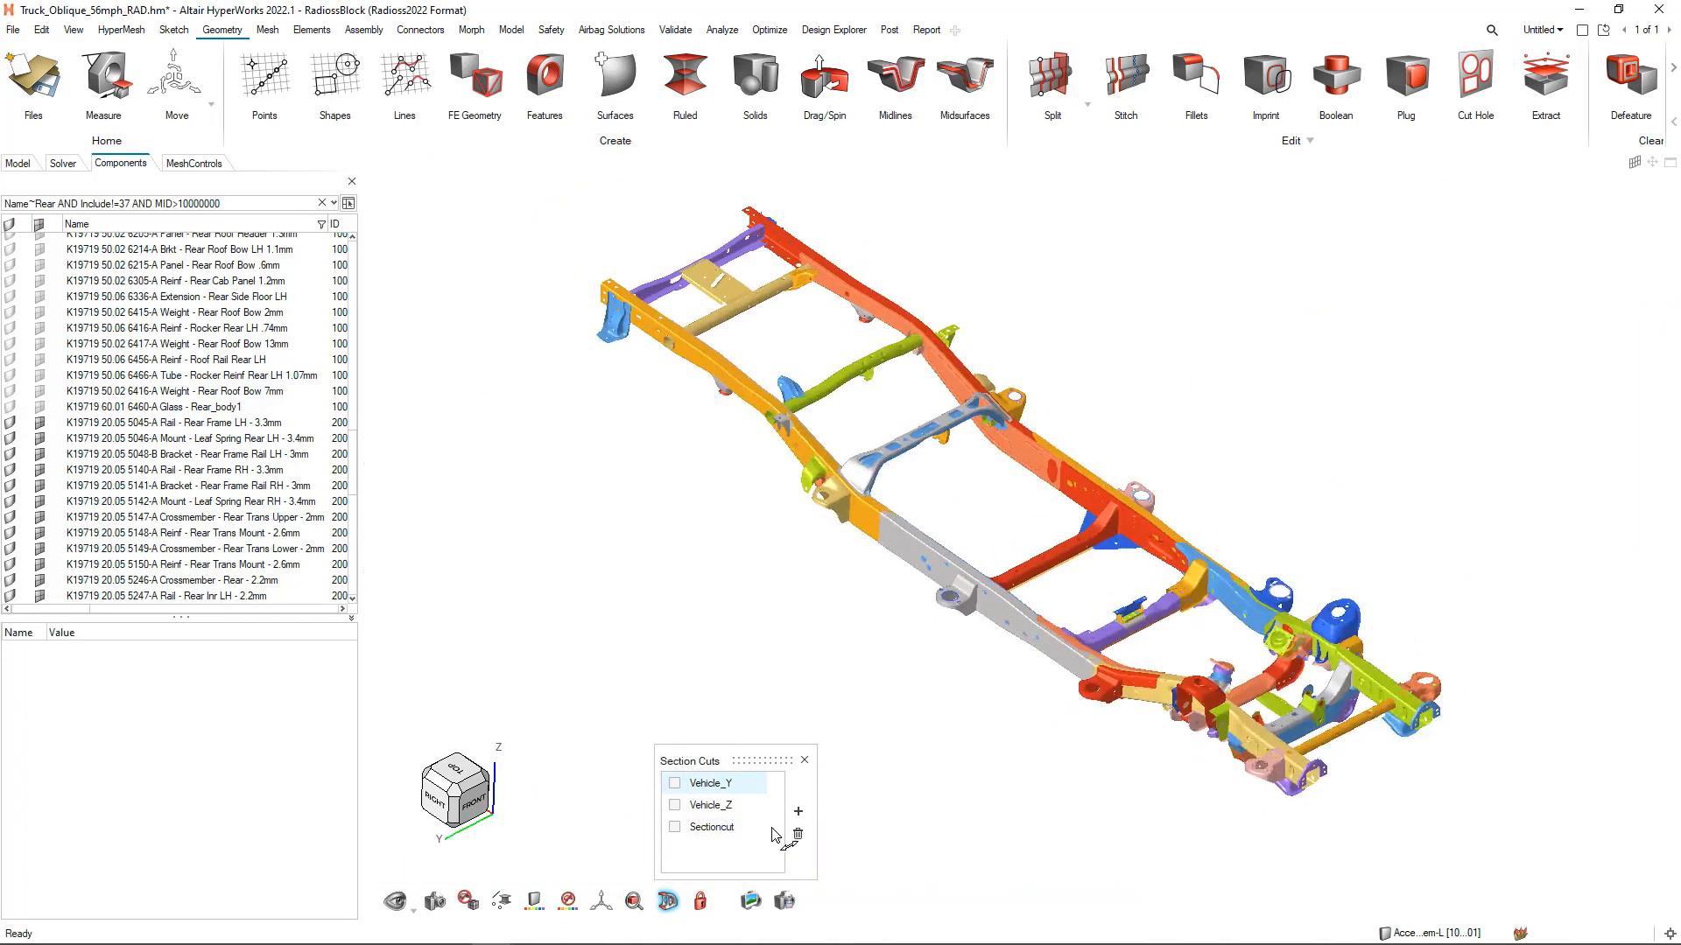
click(804, 760)
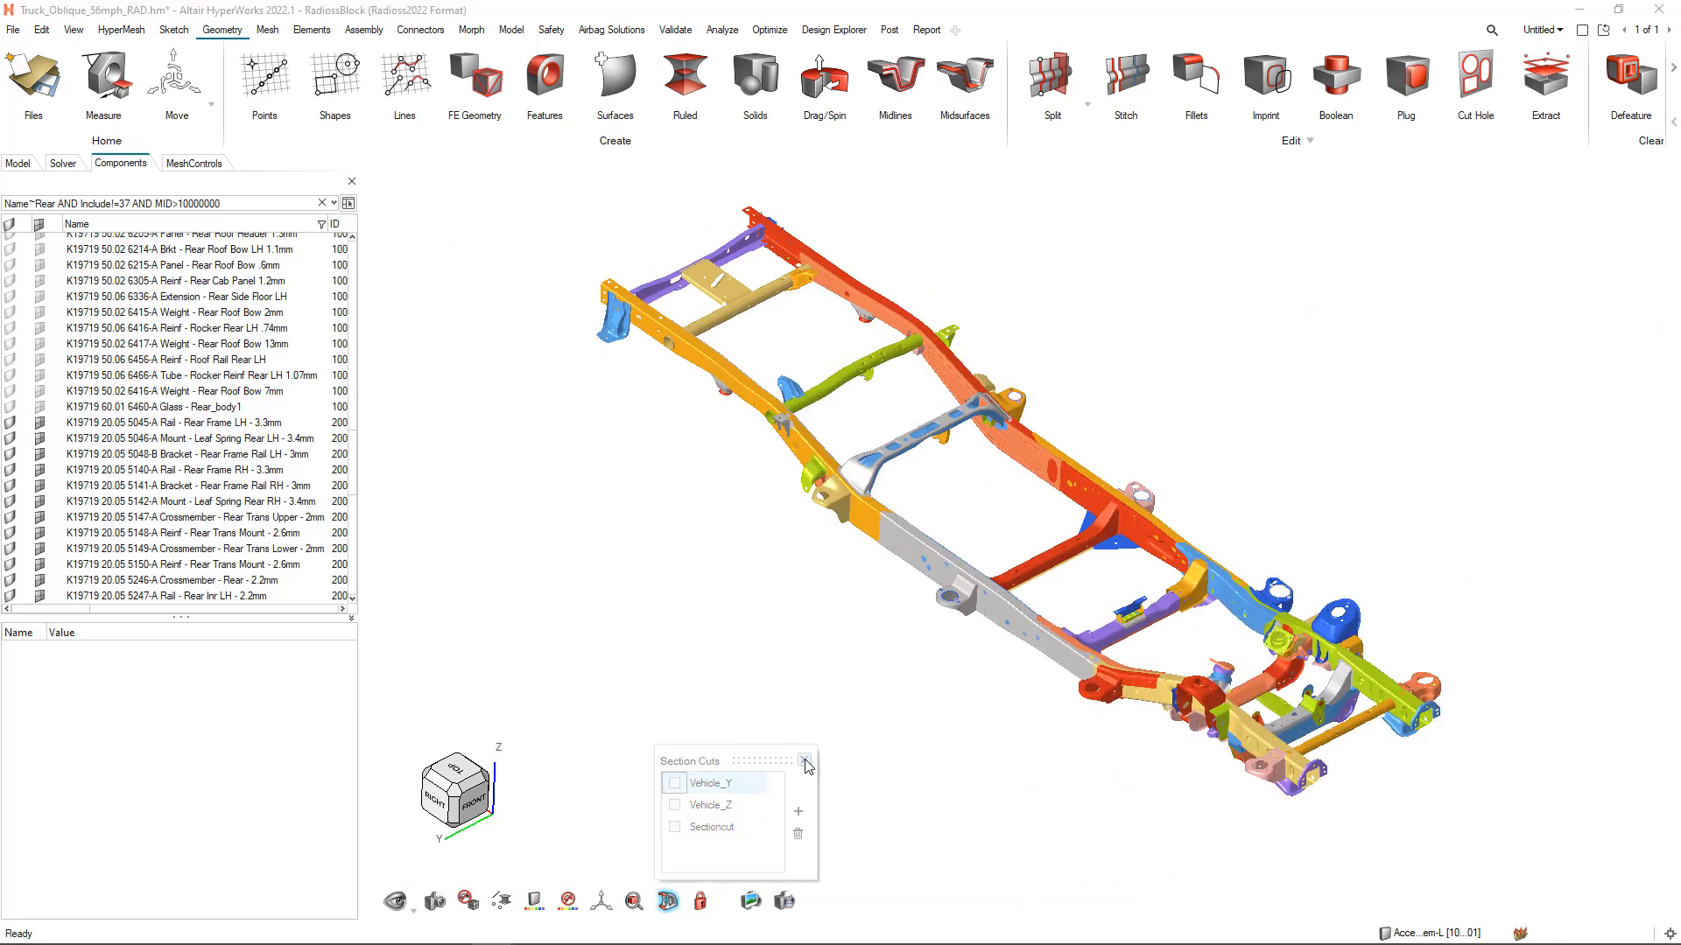
click(845, 699)
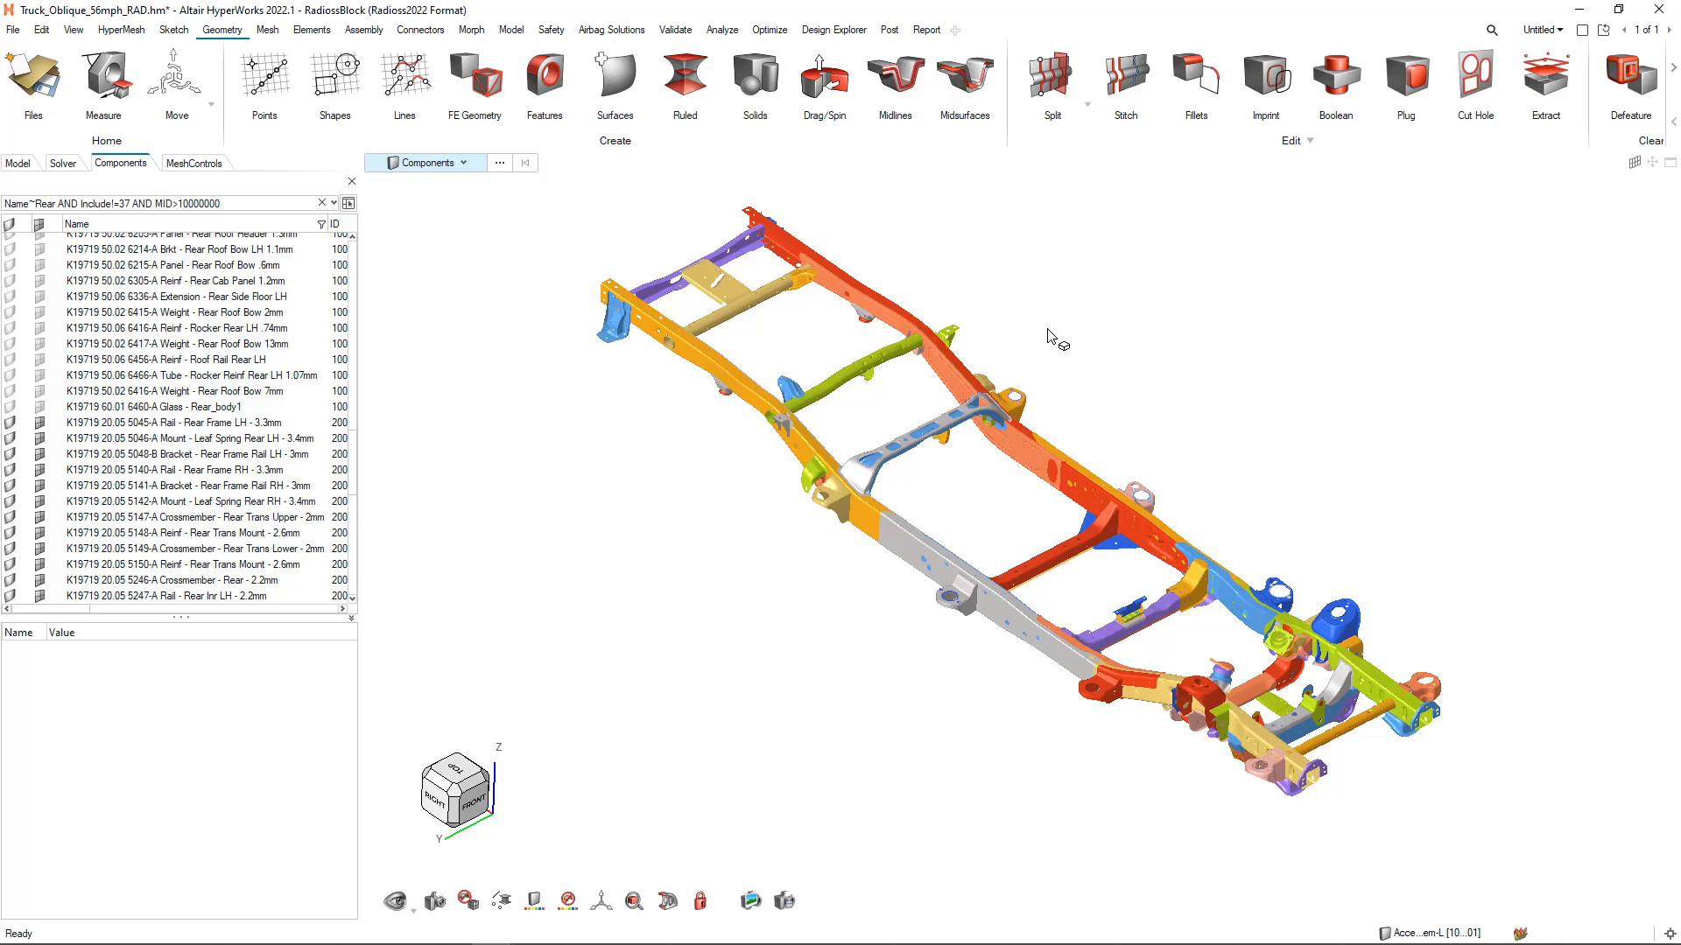
Browse the entity types available for graphics selection and keep Components as the type
mouse_move(723, 327)
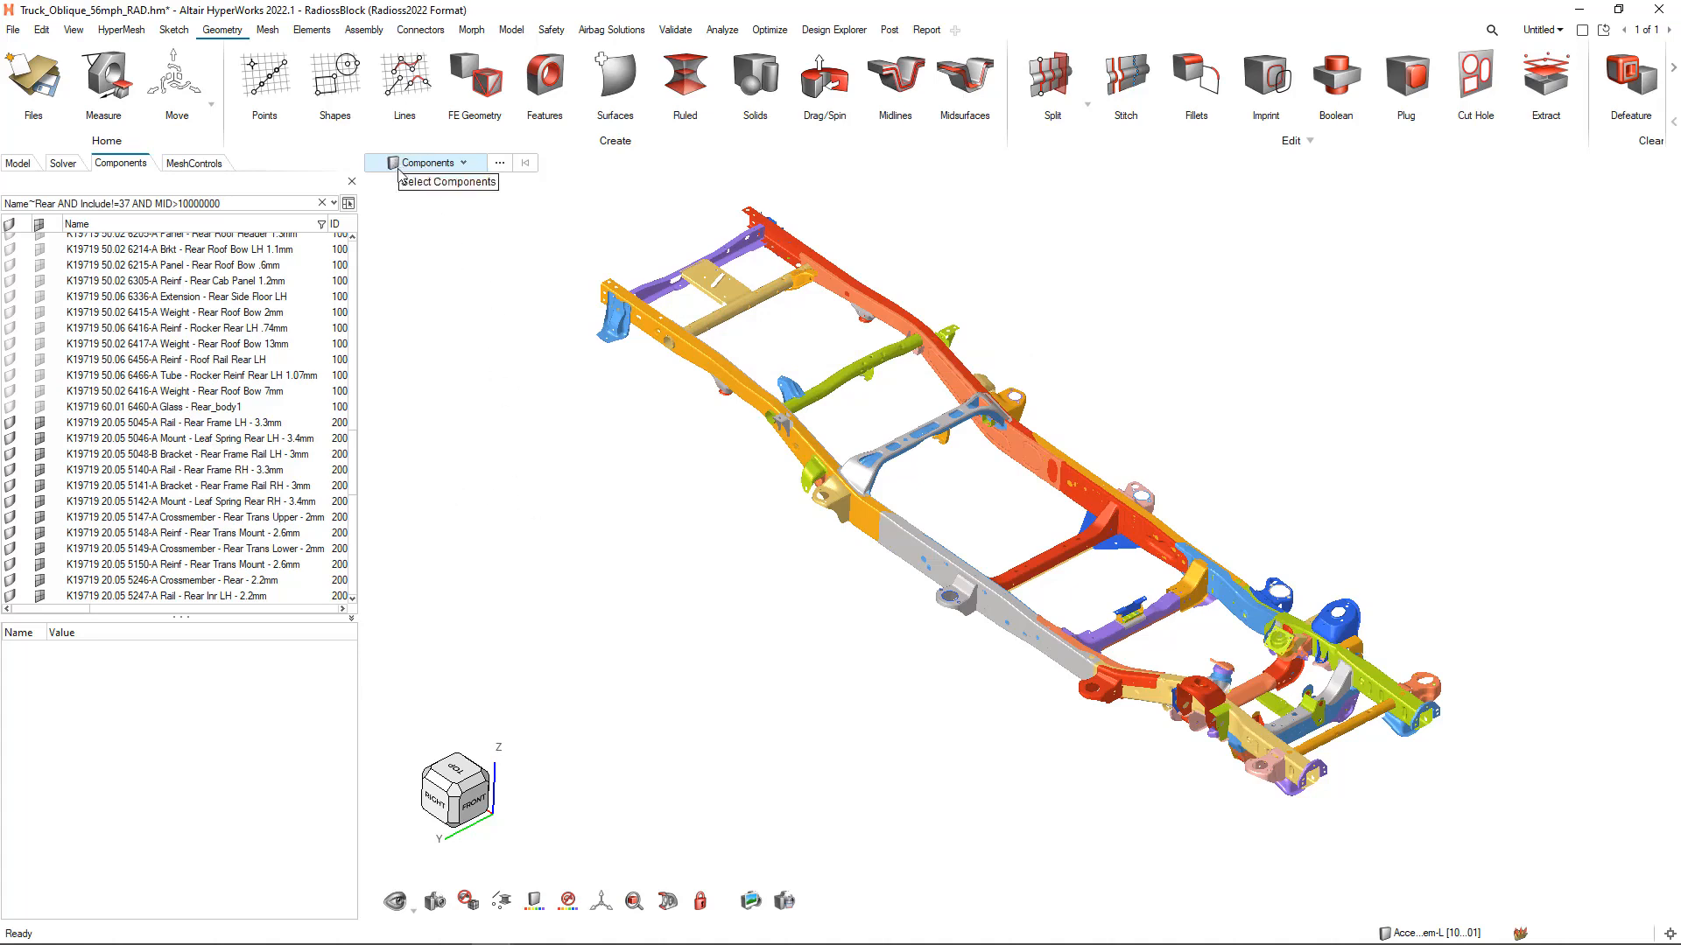
click(465, 164)
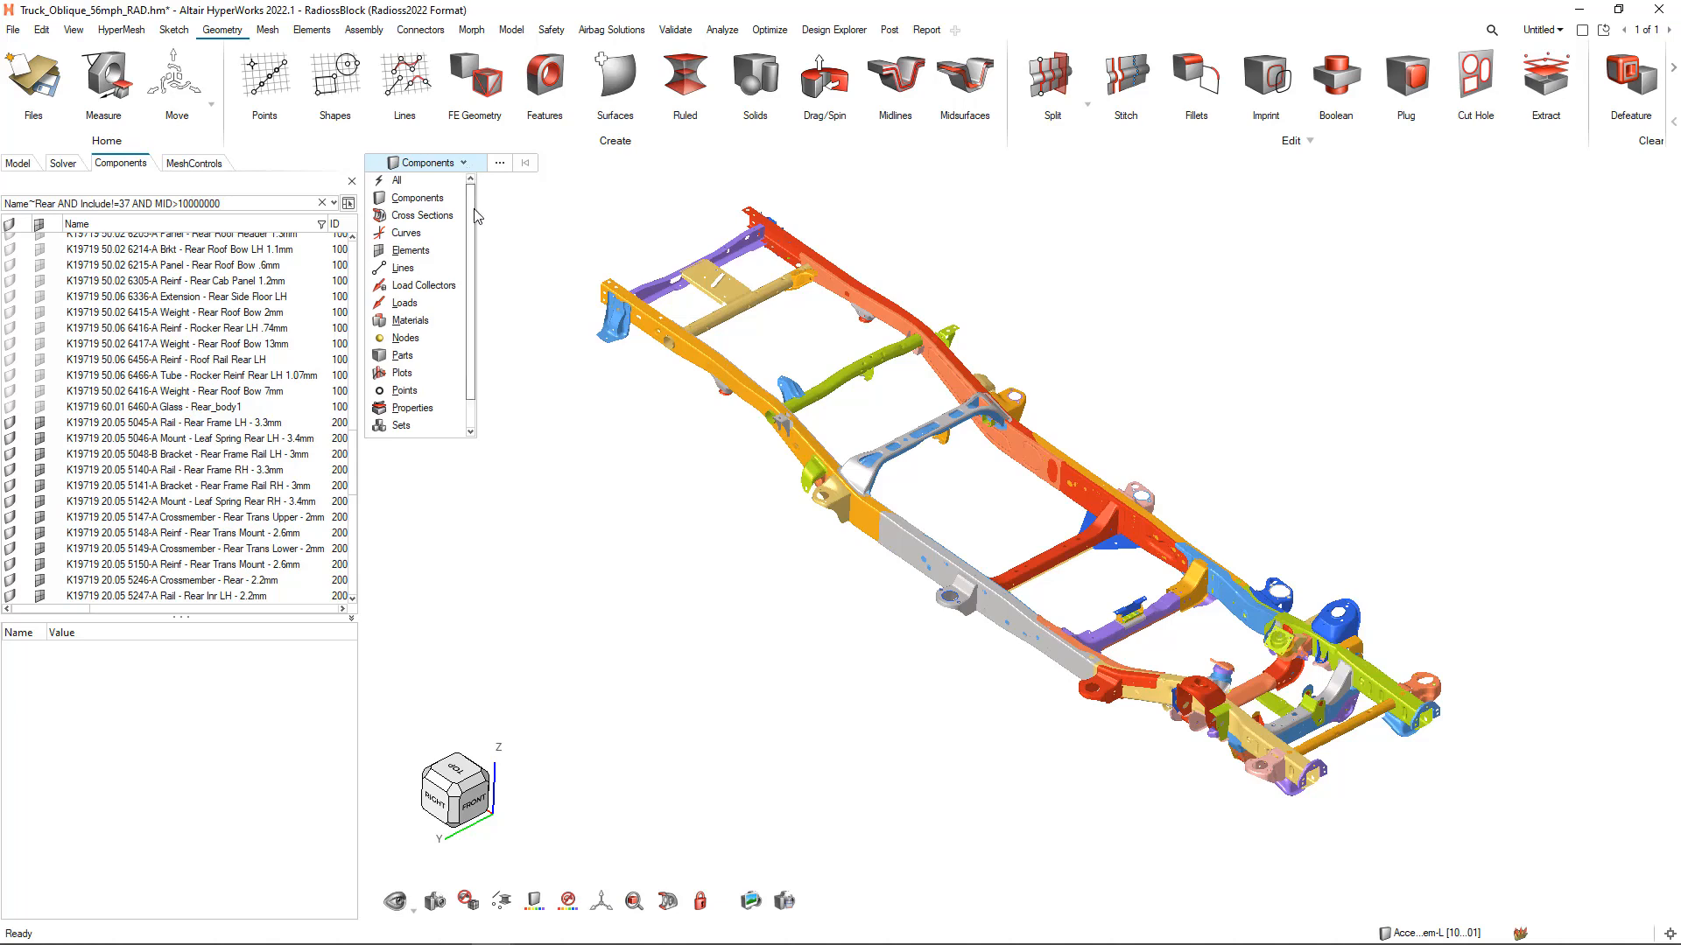
scroll(474, 207, down, 1)
scroll(467, 201, up, 1)
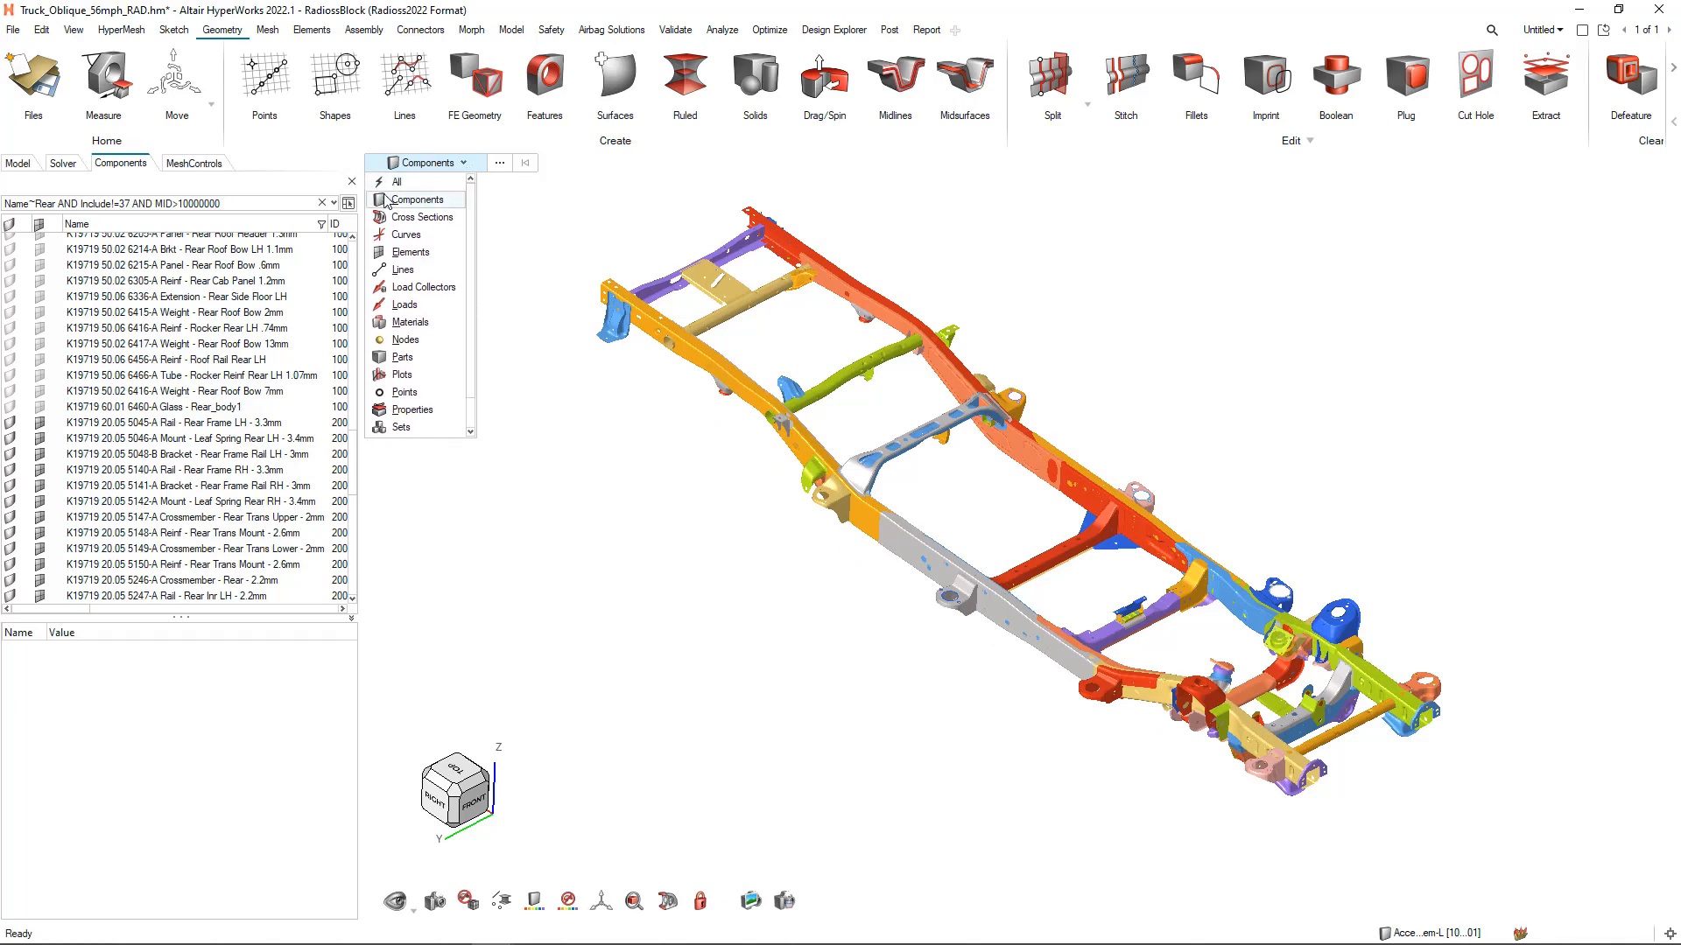
click(410, 204)
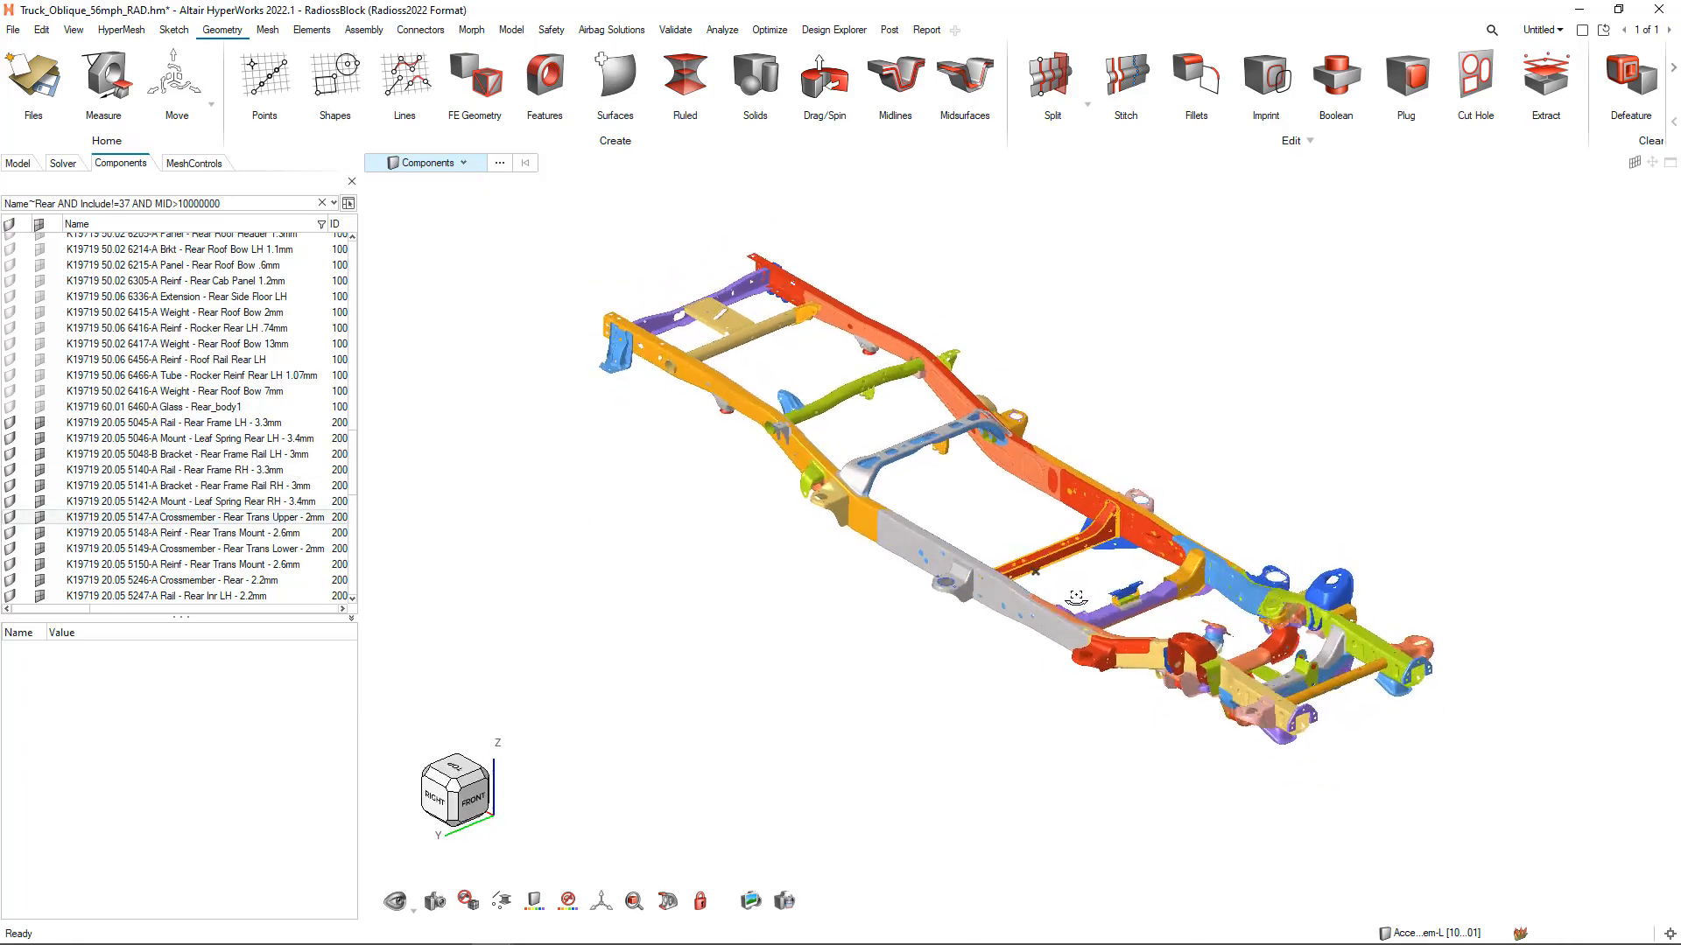
Select the red mount on the near rail and the blue bracket on the far rail, and isolate these two components
scroll(950, 582, up, 10)
click(920, 484)
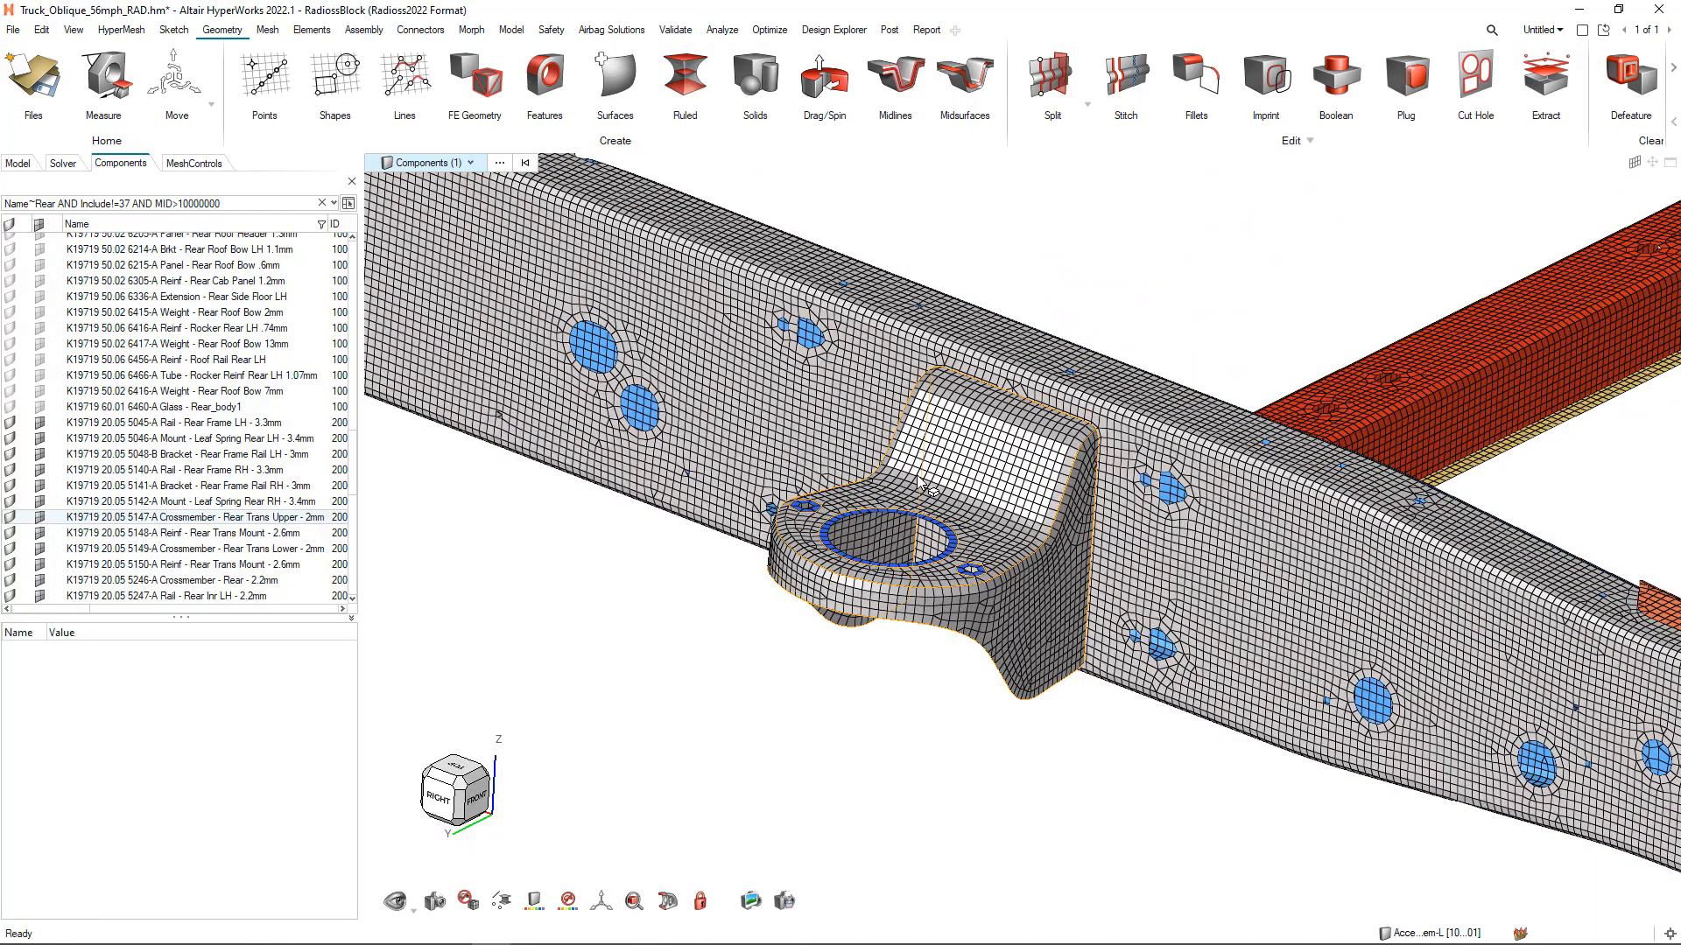
scroll(920, 483, down, 10)
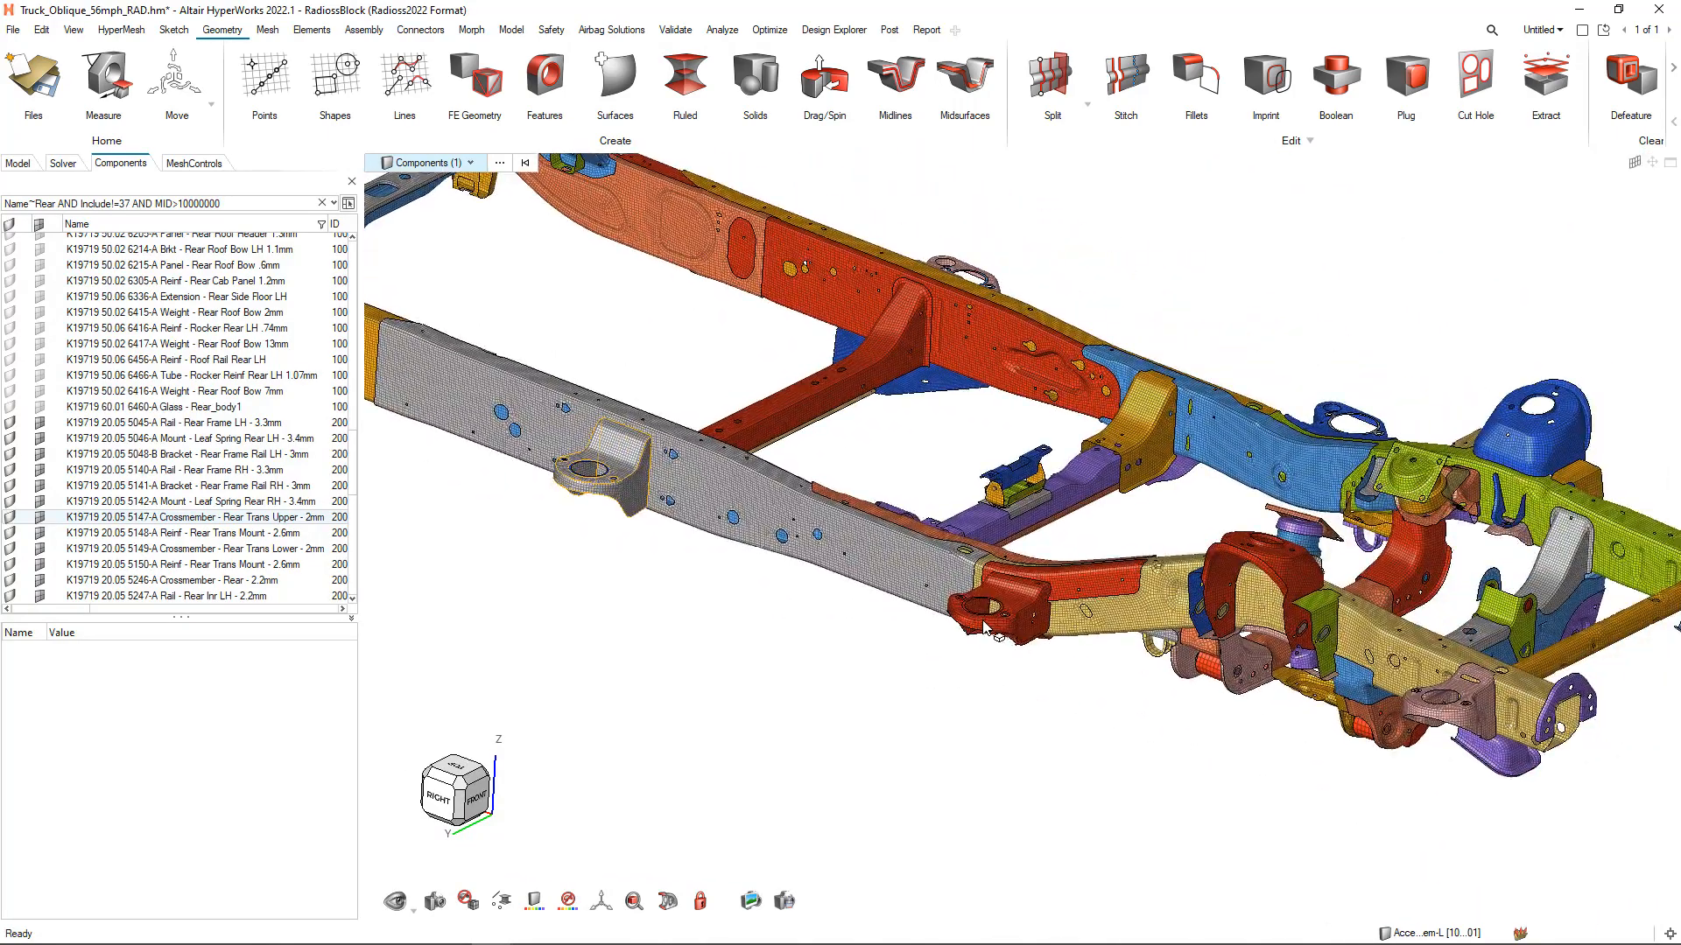
click(987, 628)
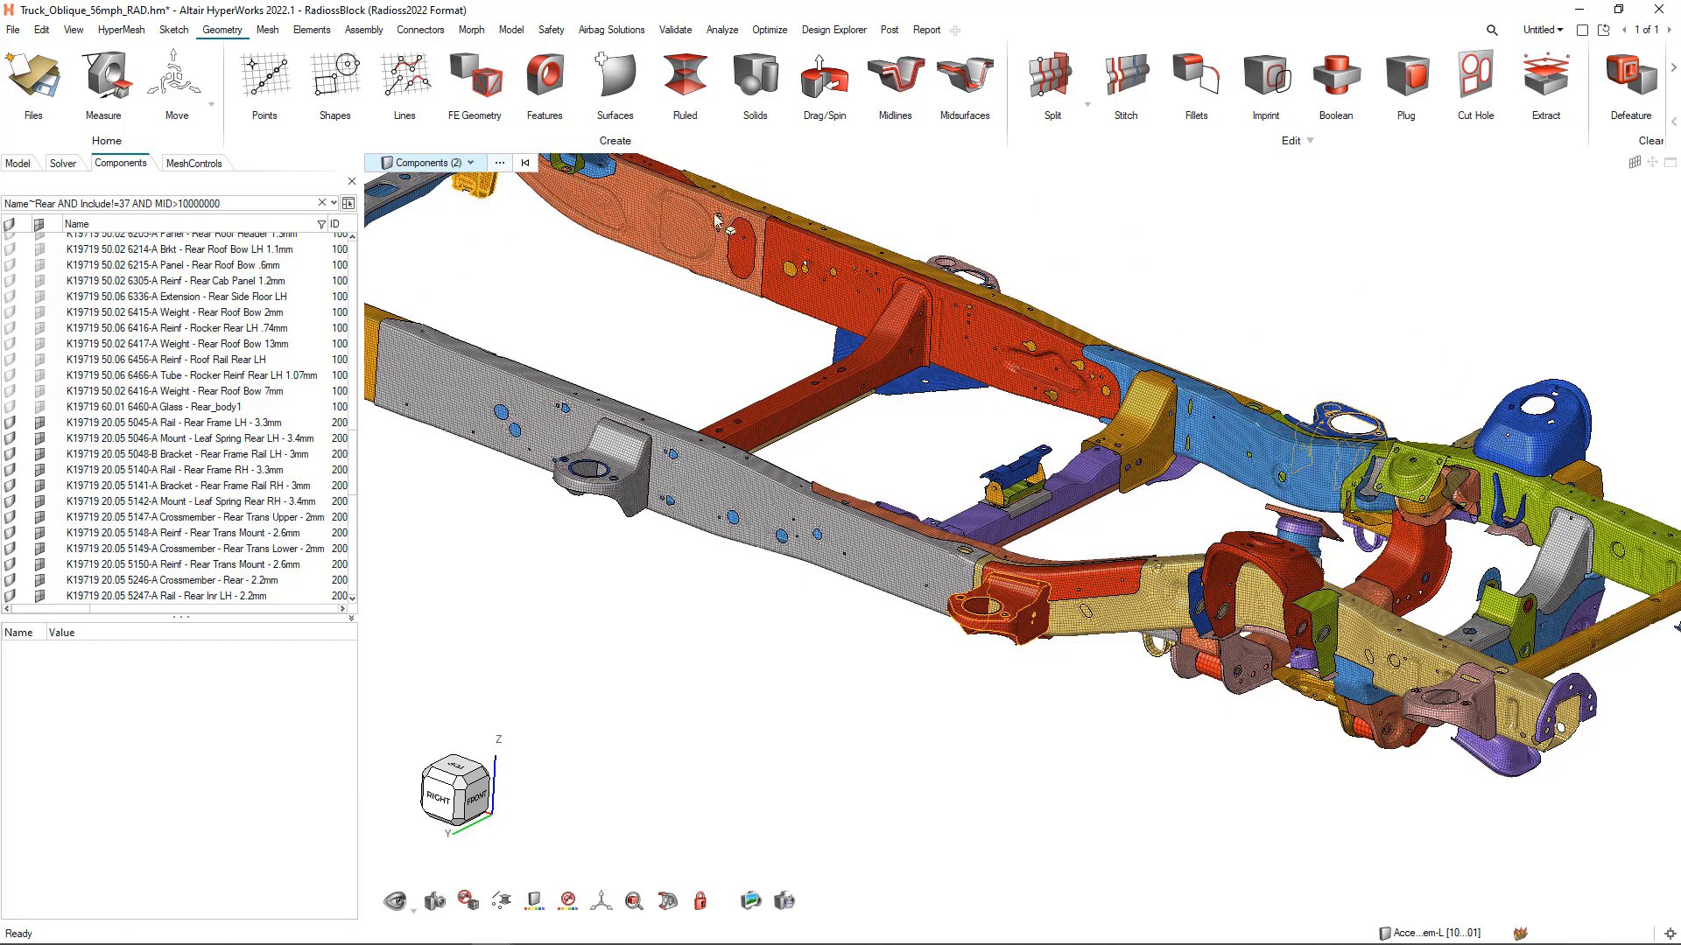
right_click(1085, 255)
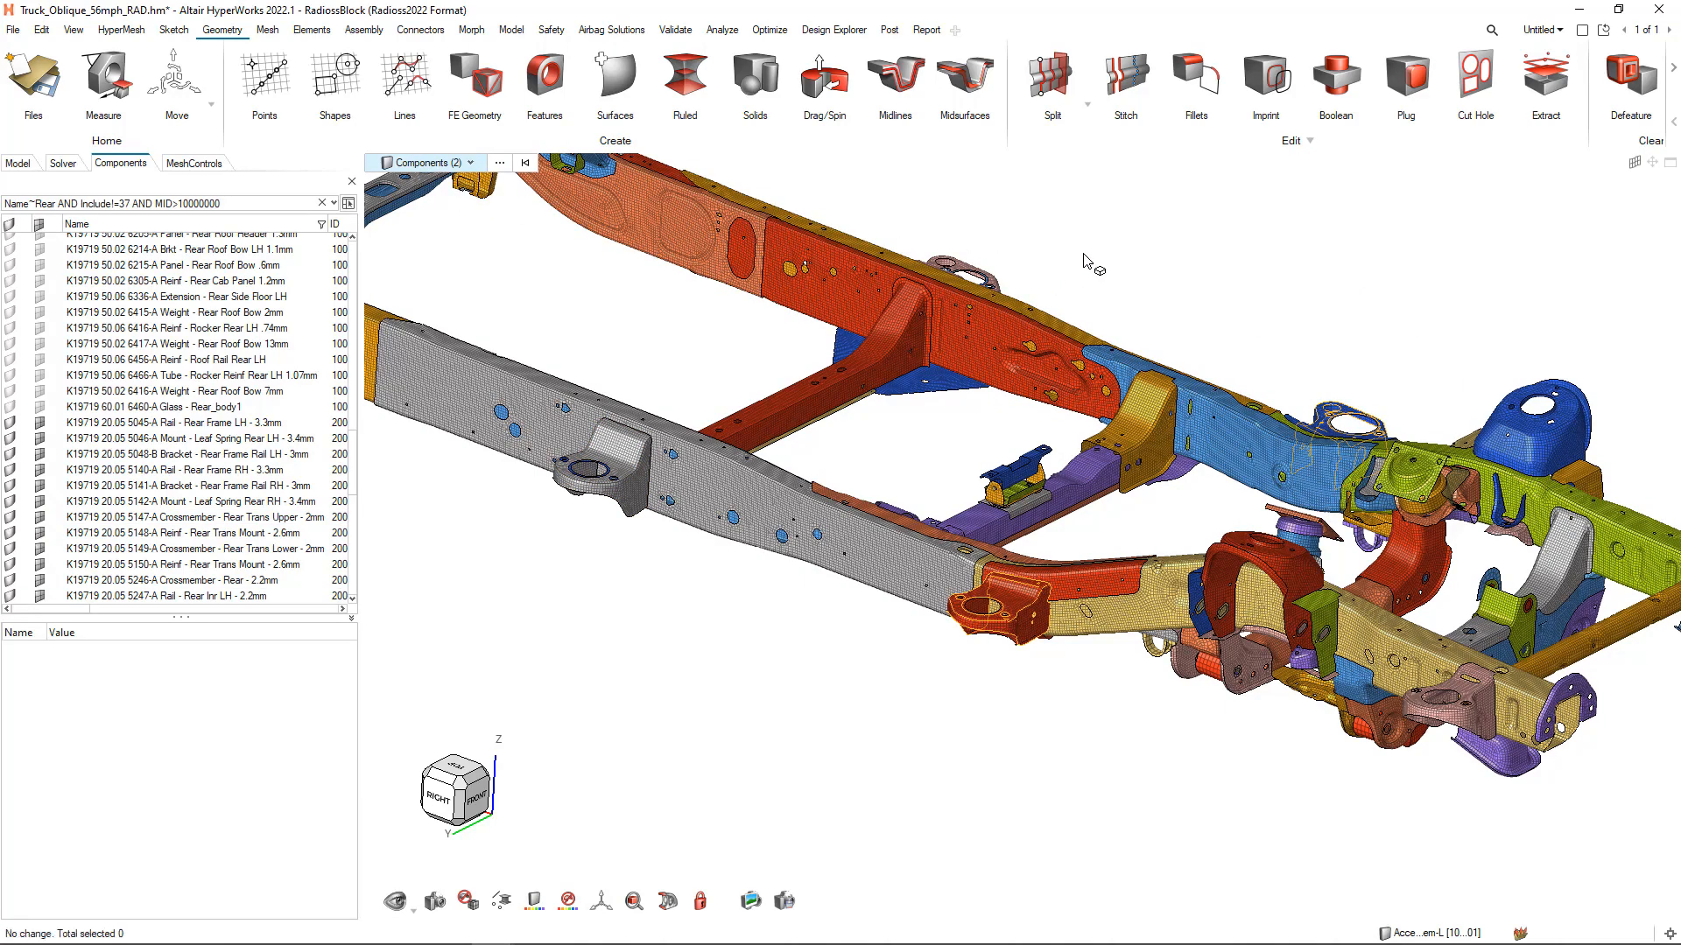
click(1141, 373)
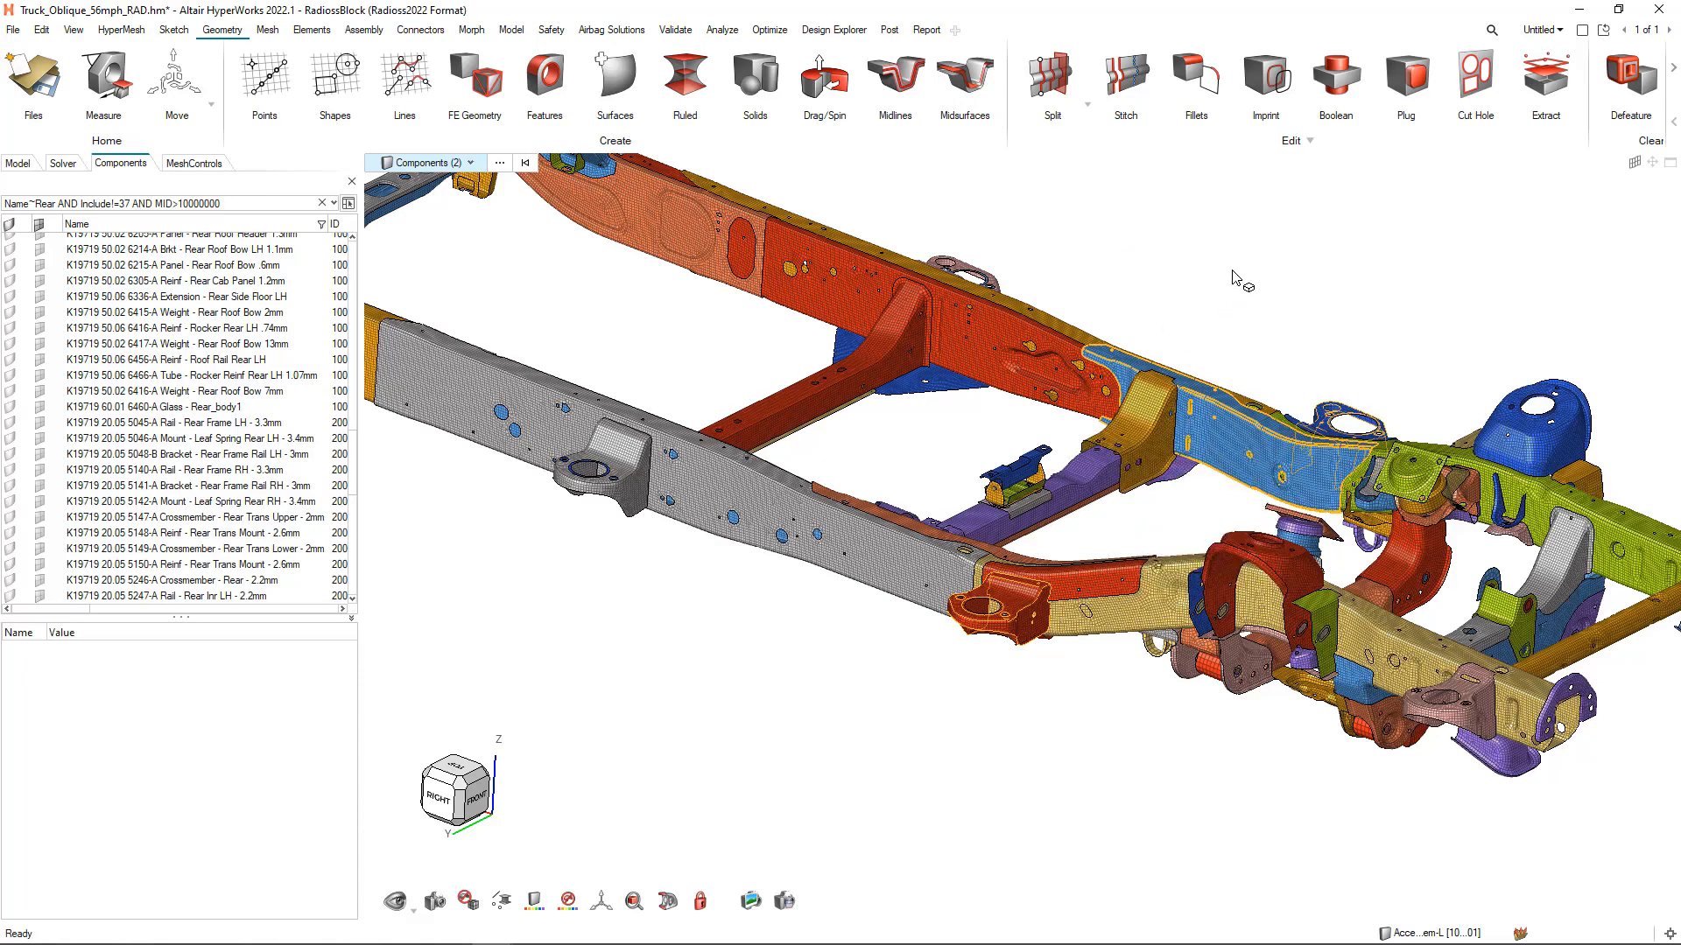
click(1339, 263)
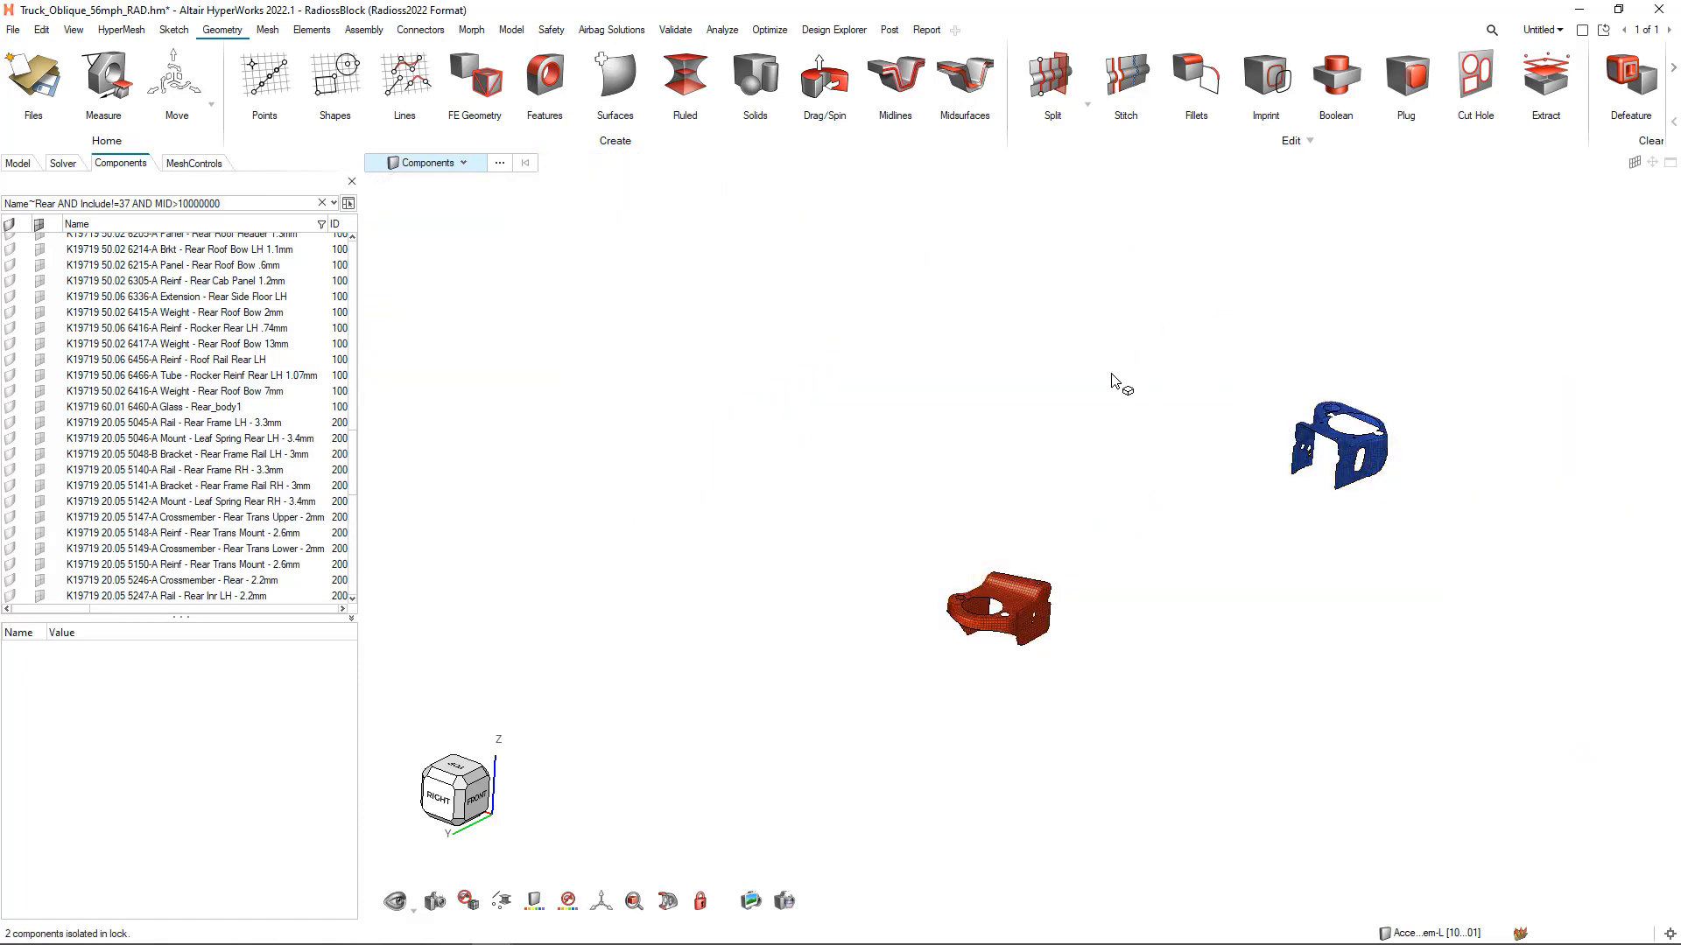
Set the graphics selection type to Elements and inspect the mesh of the red mount up close
right_drag(1112, 378, 924, 315)
scroll(928, 419, up, 2)
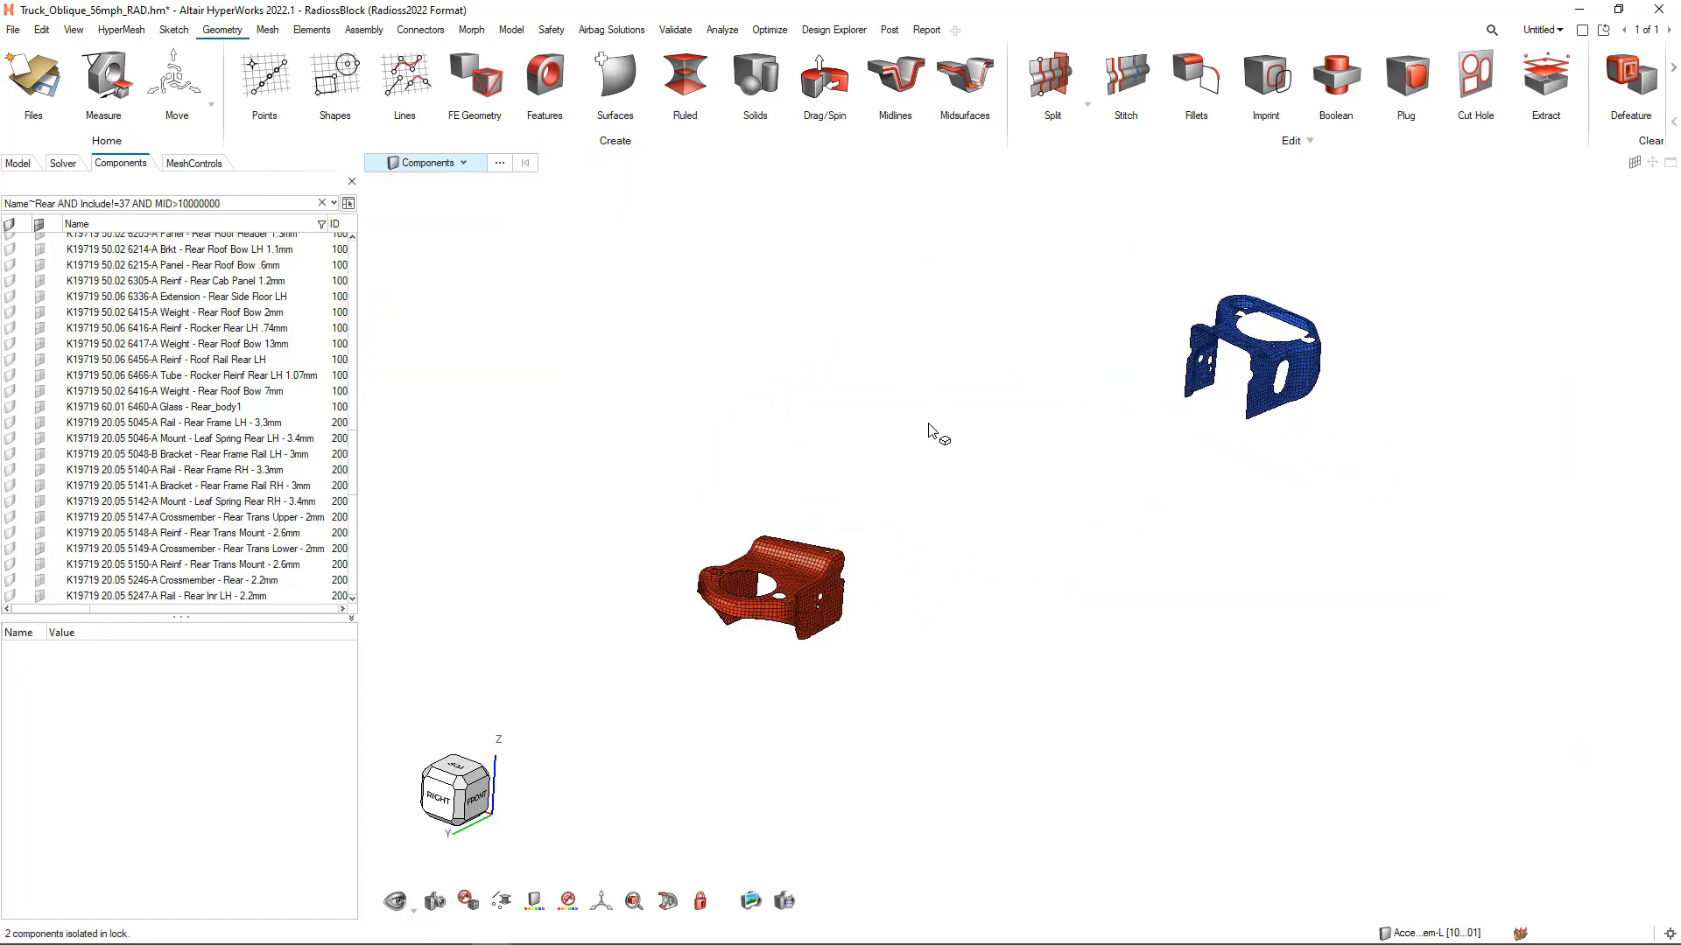
right_drag(930, 422, 904, 414)
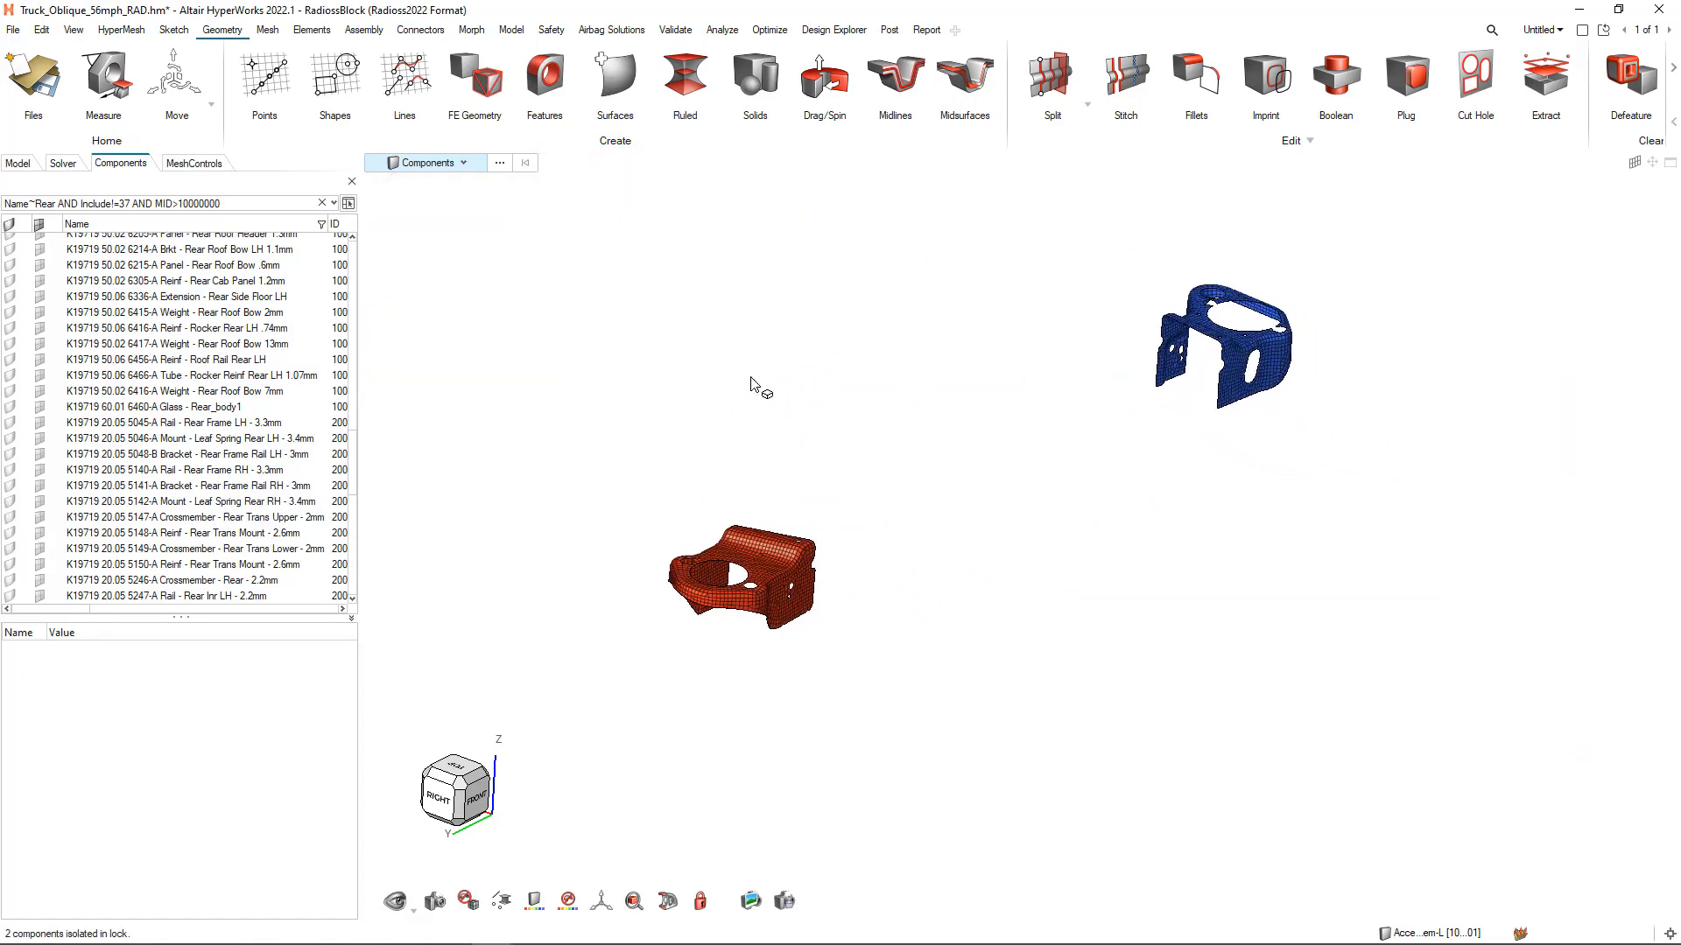
click(462, 163)
scroll(473, 263, down, 2)
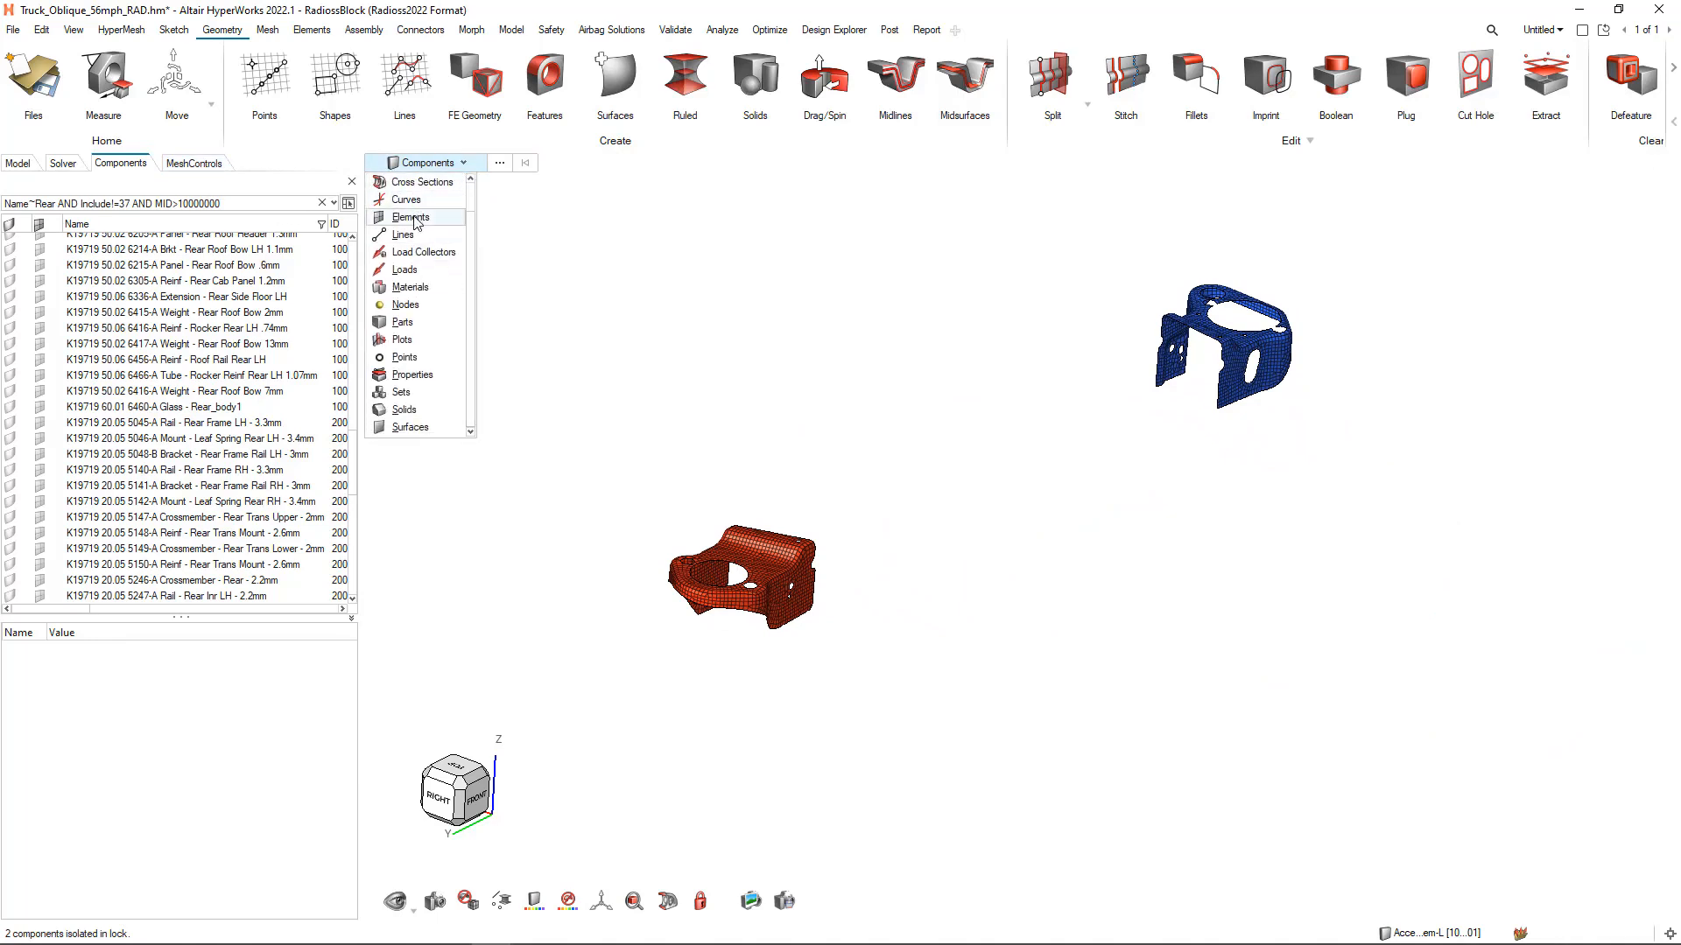
click(415, 218)
right_drag(508, 448, 627, 378)
scroll(792, 497, up, 7)
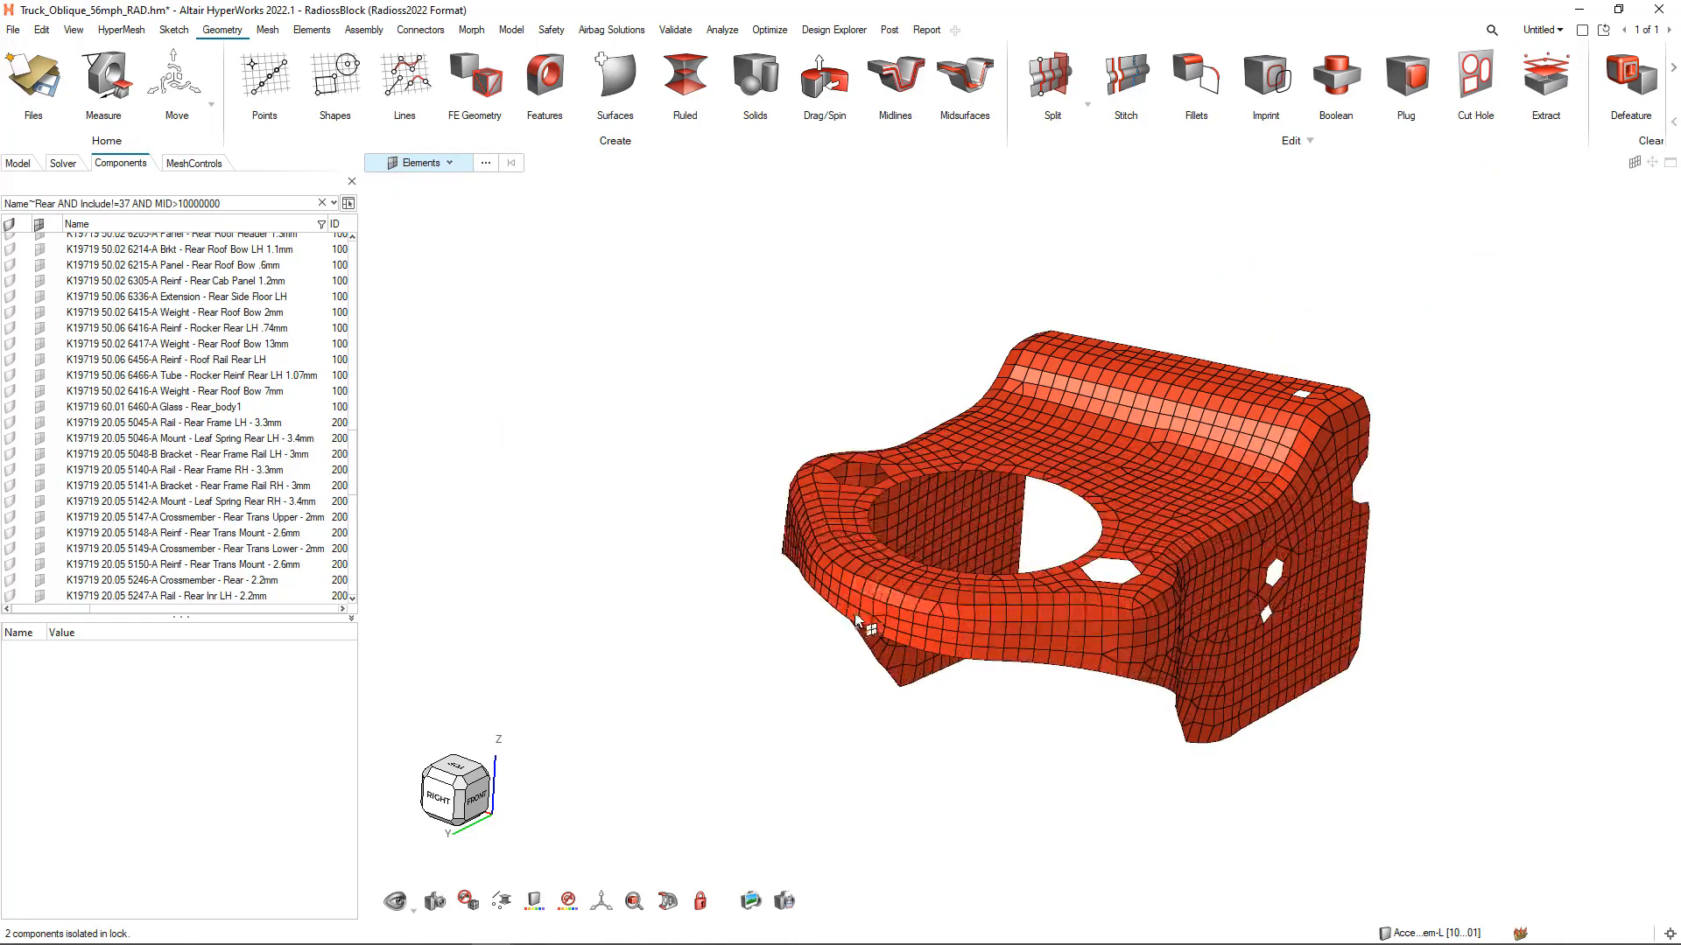
mouse_move(919, 586)
Restore the saved view of the full truck frame without mesh lines and close the saved views
click(435, 902)
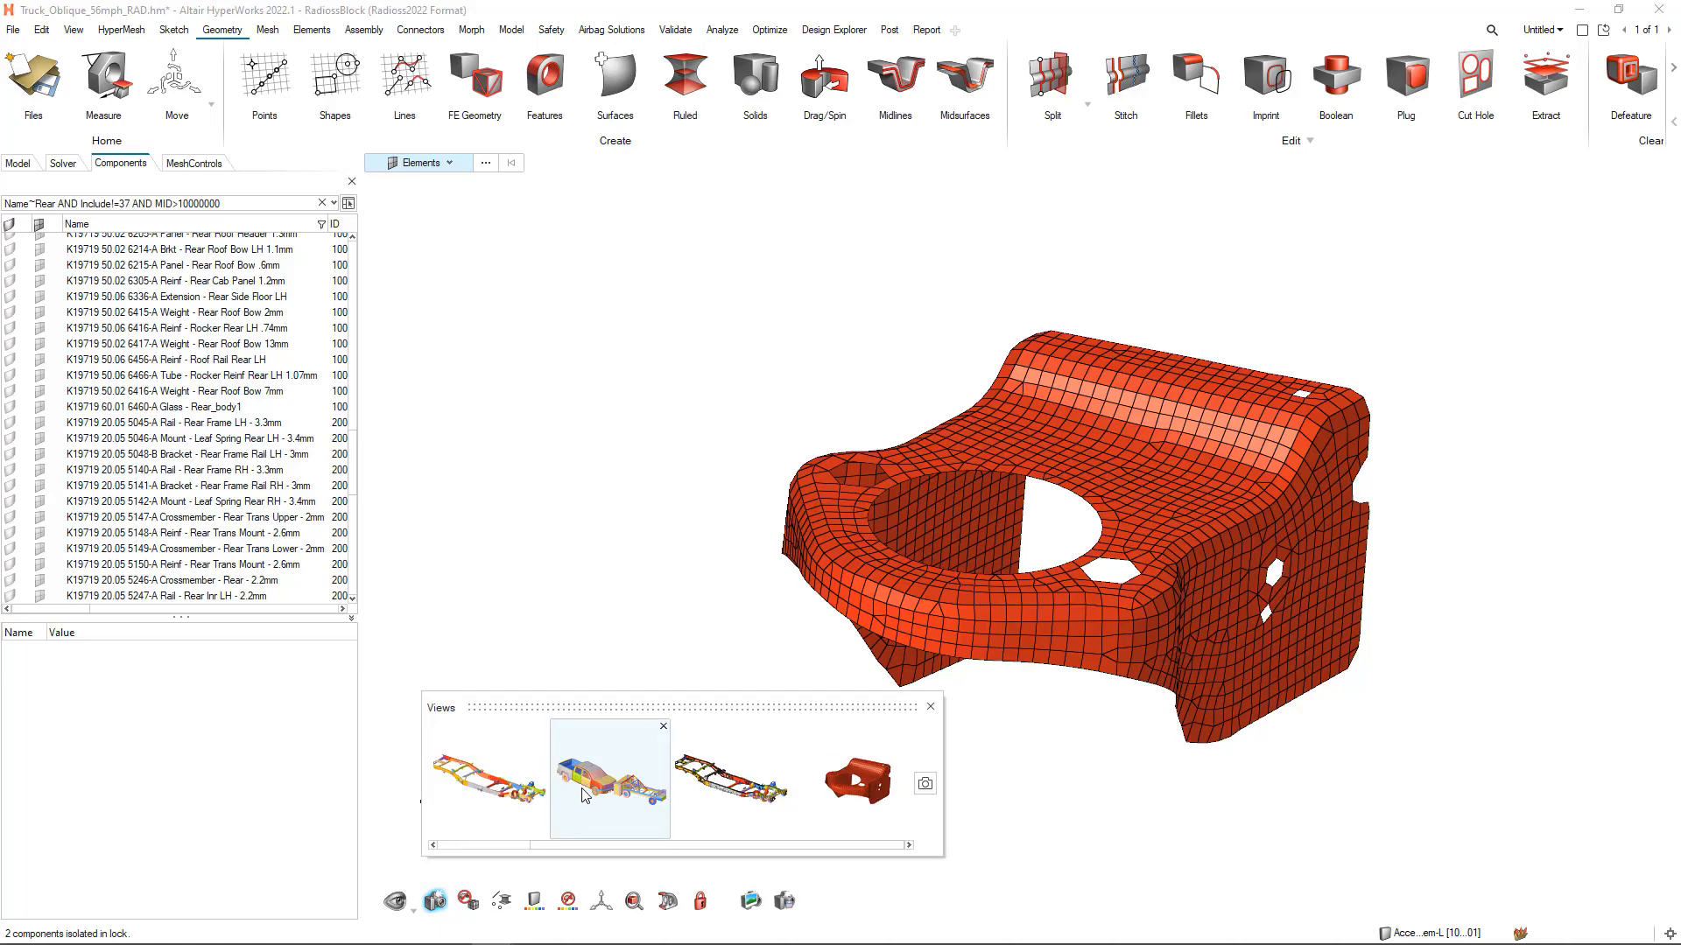
click(490, 777)
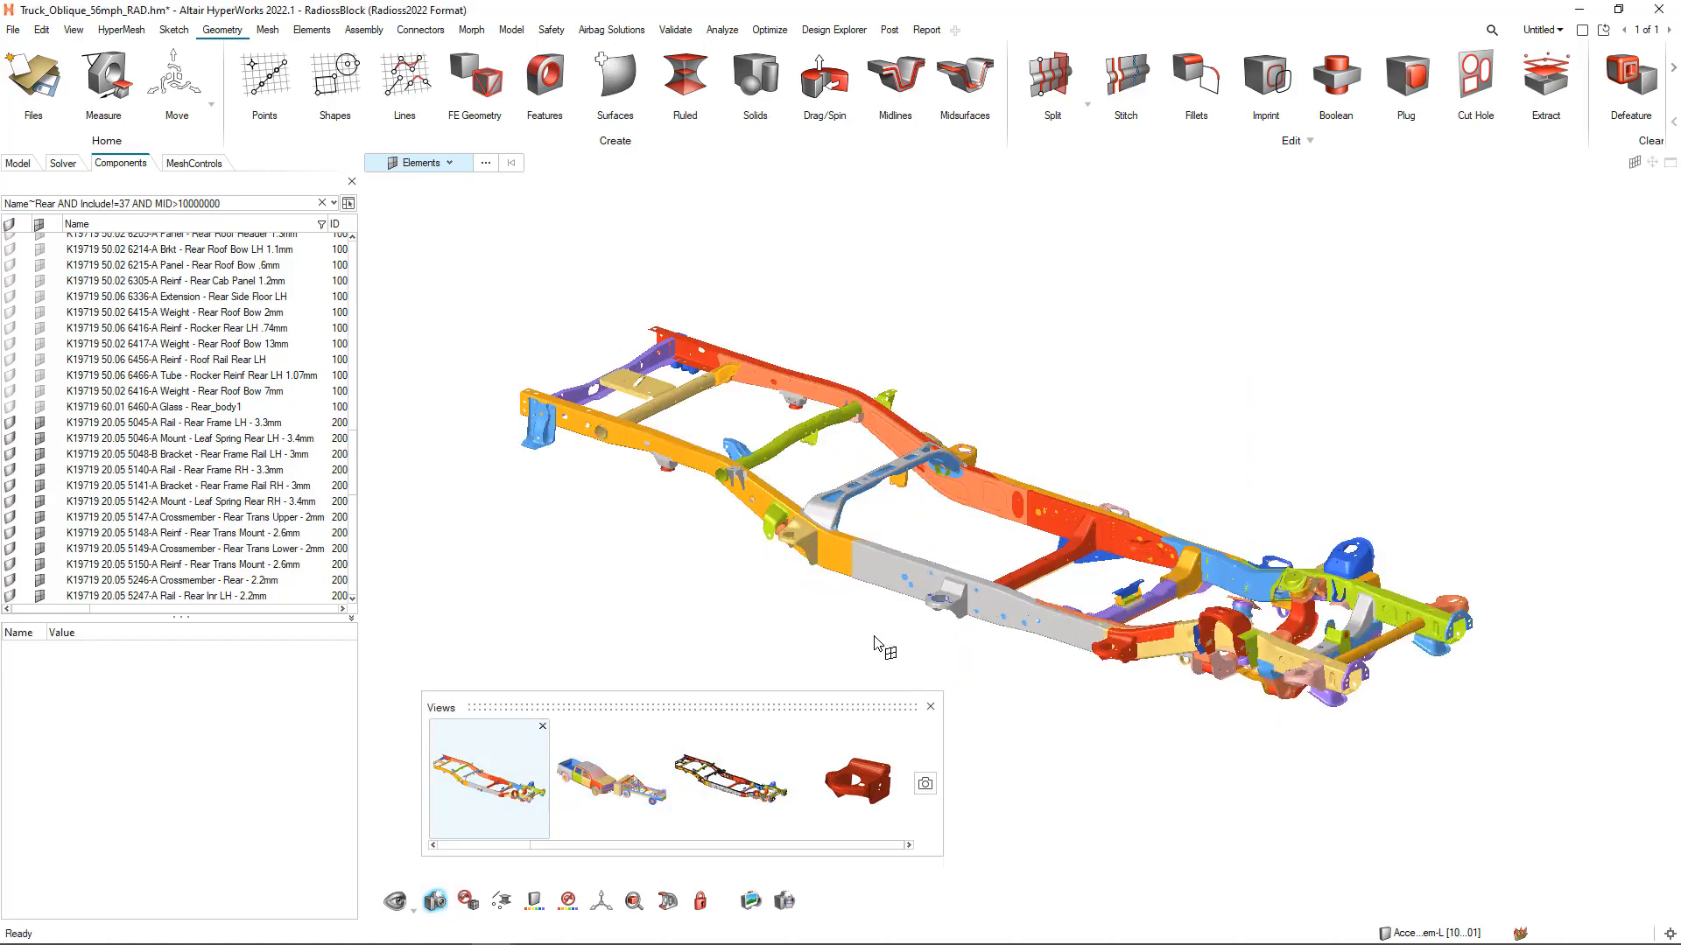
click(931, 706)
middle_drag(1076, 375, 1090, 370)
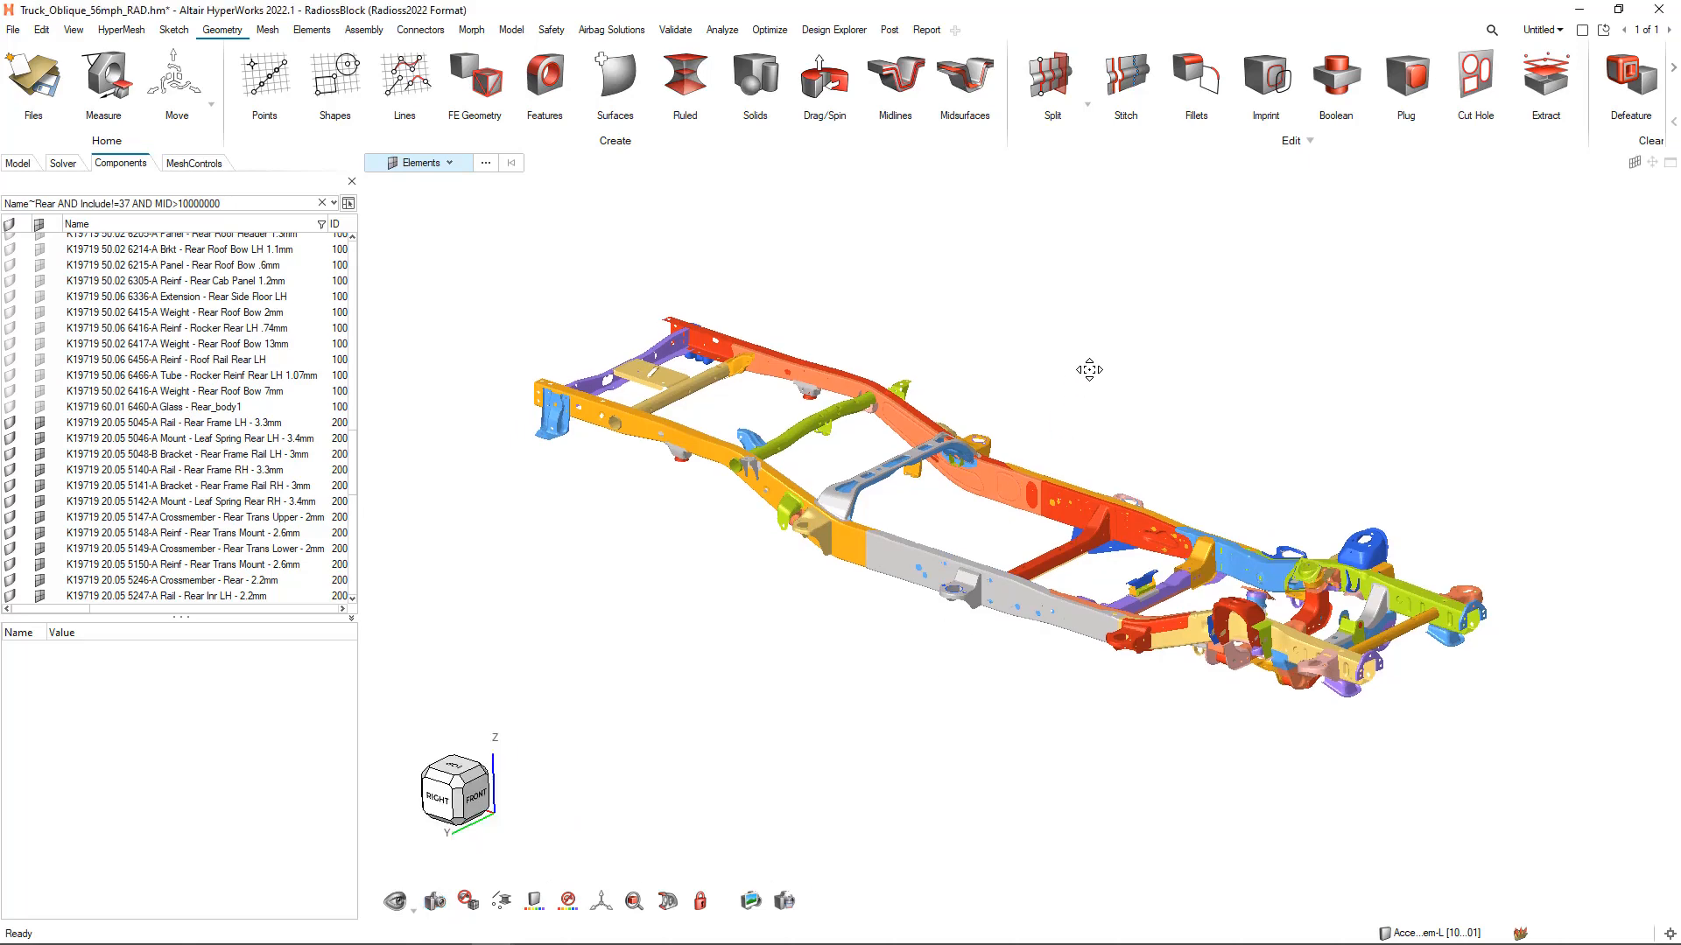
Set the selection type to Materials and select the material used by the purple mount on the near rail
click(435, 167)
click(410, 348)
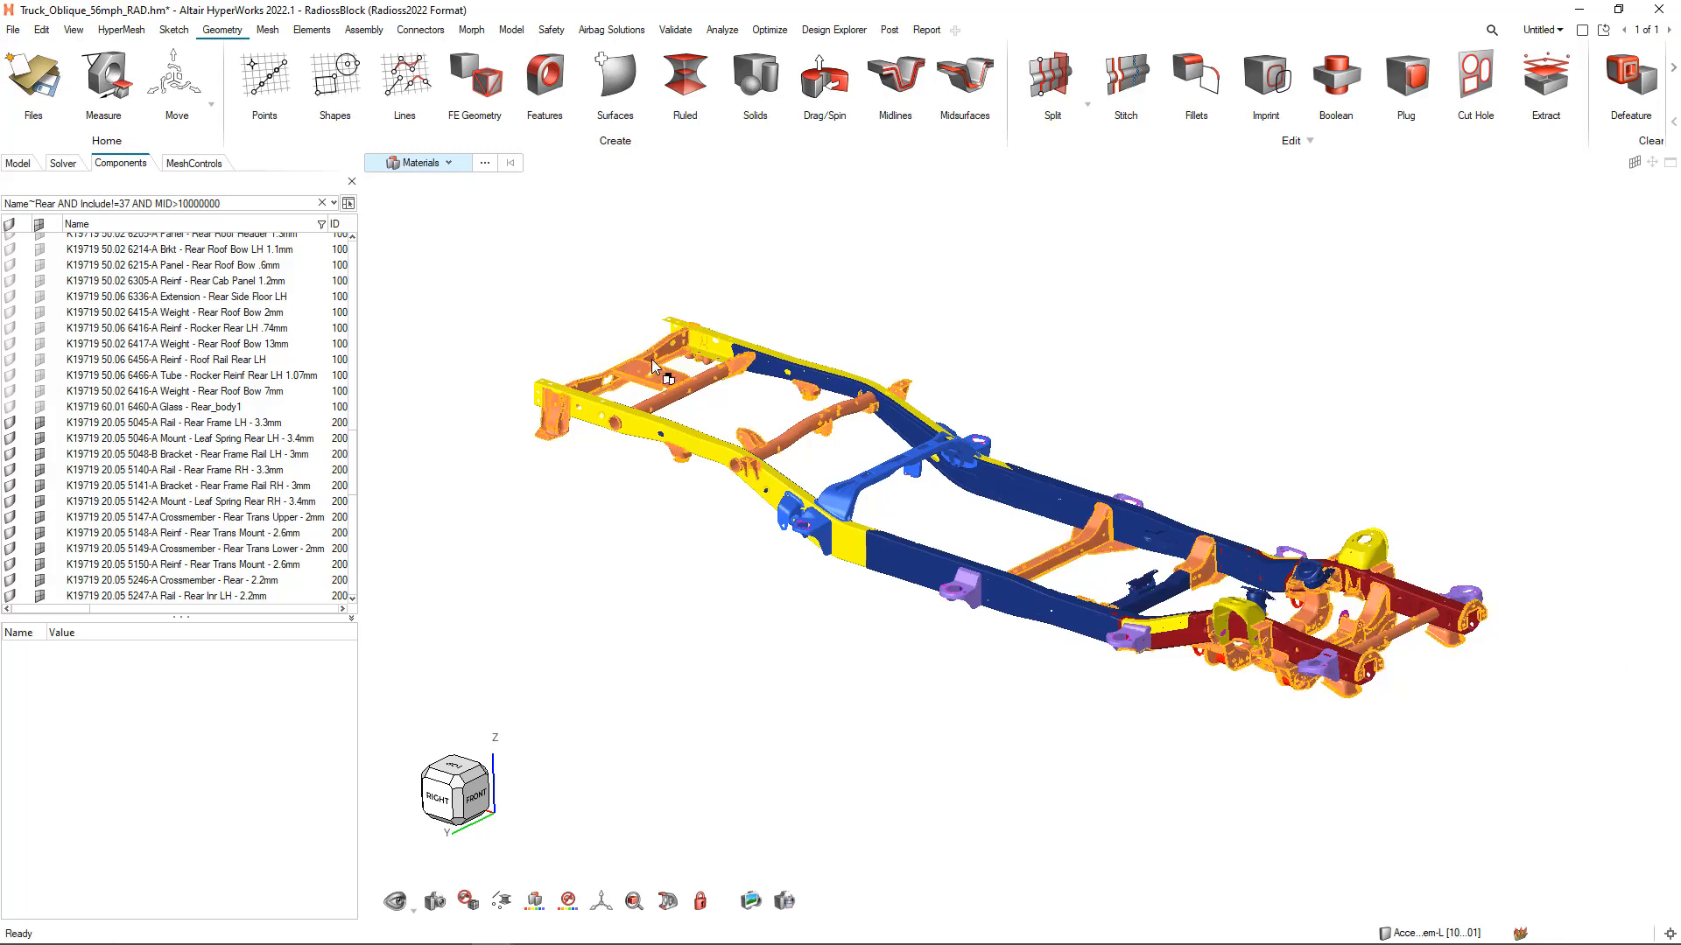
click(975, 610)
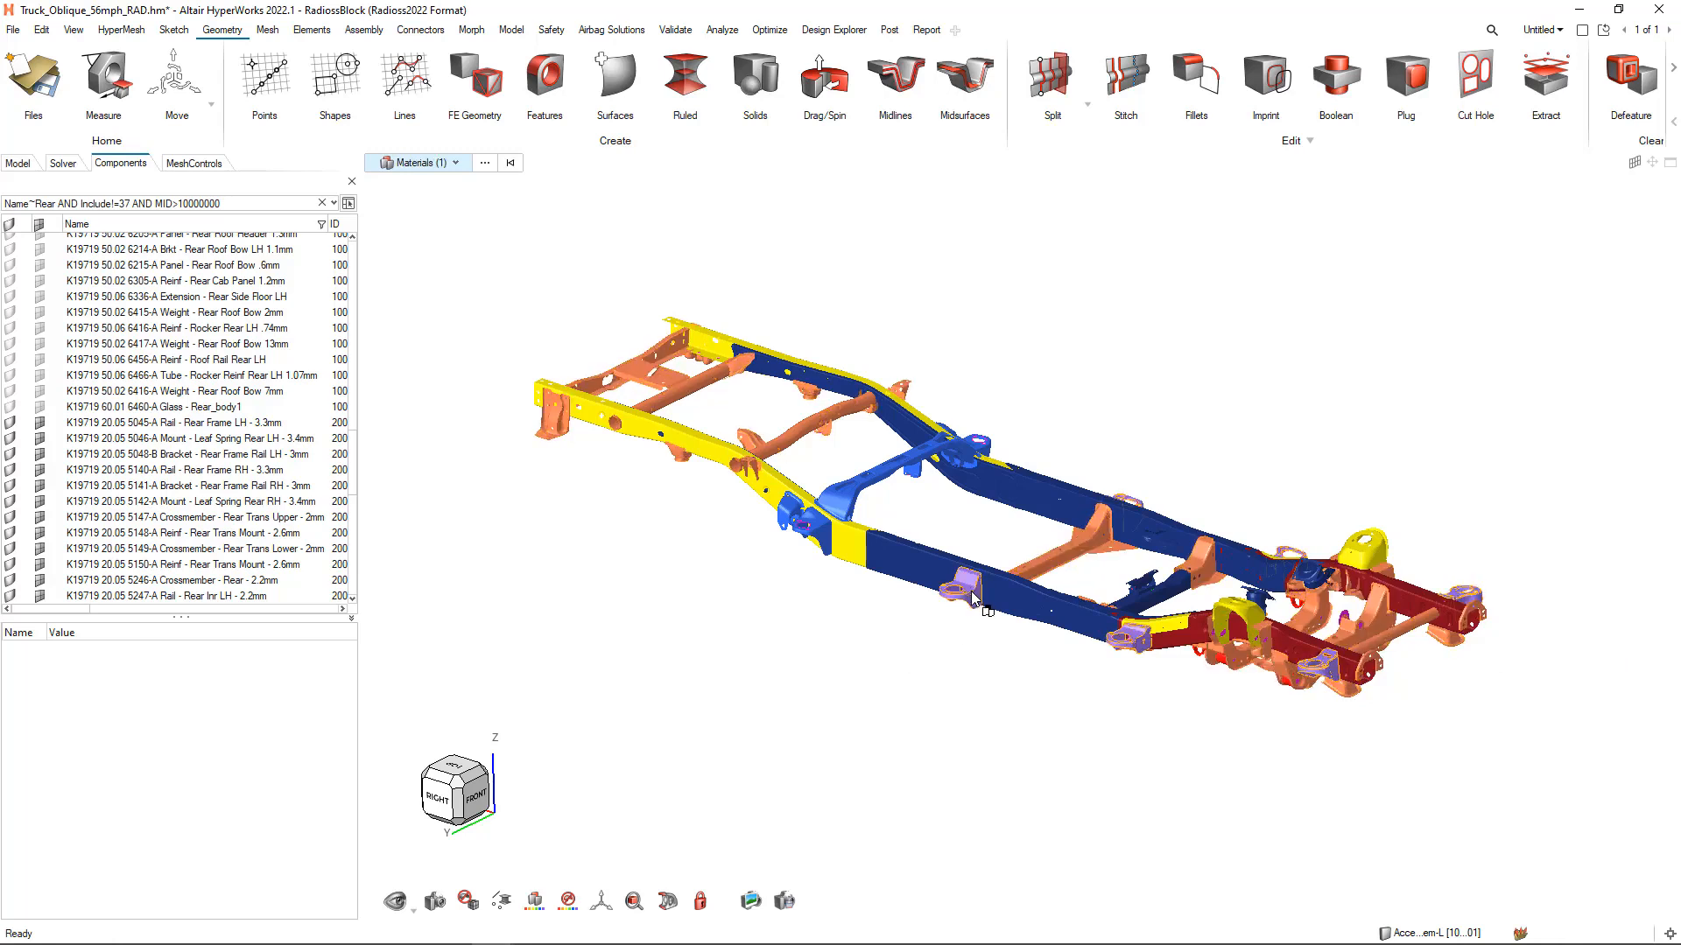
Convert the material selection to Components, reverse it, and hide every frame component that does not use that material
click(455, 162)
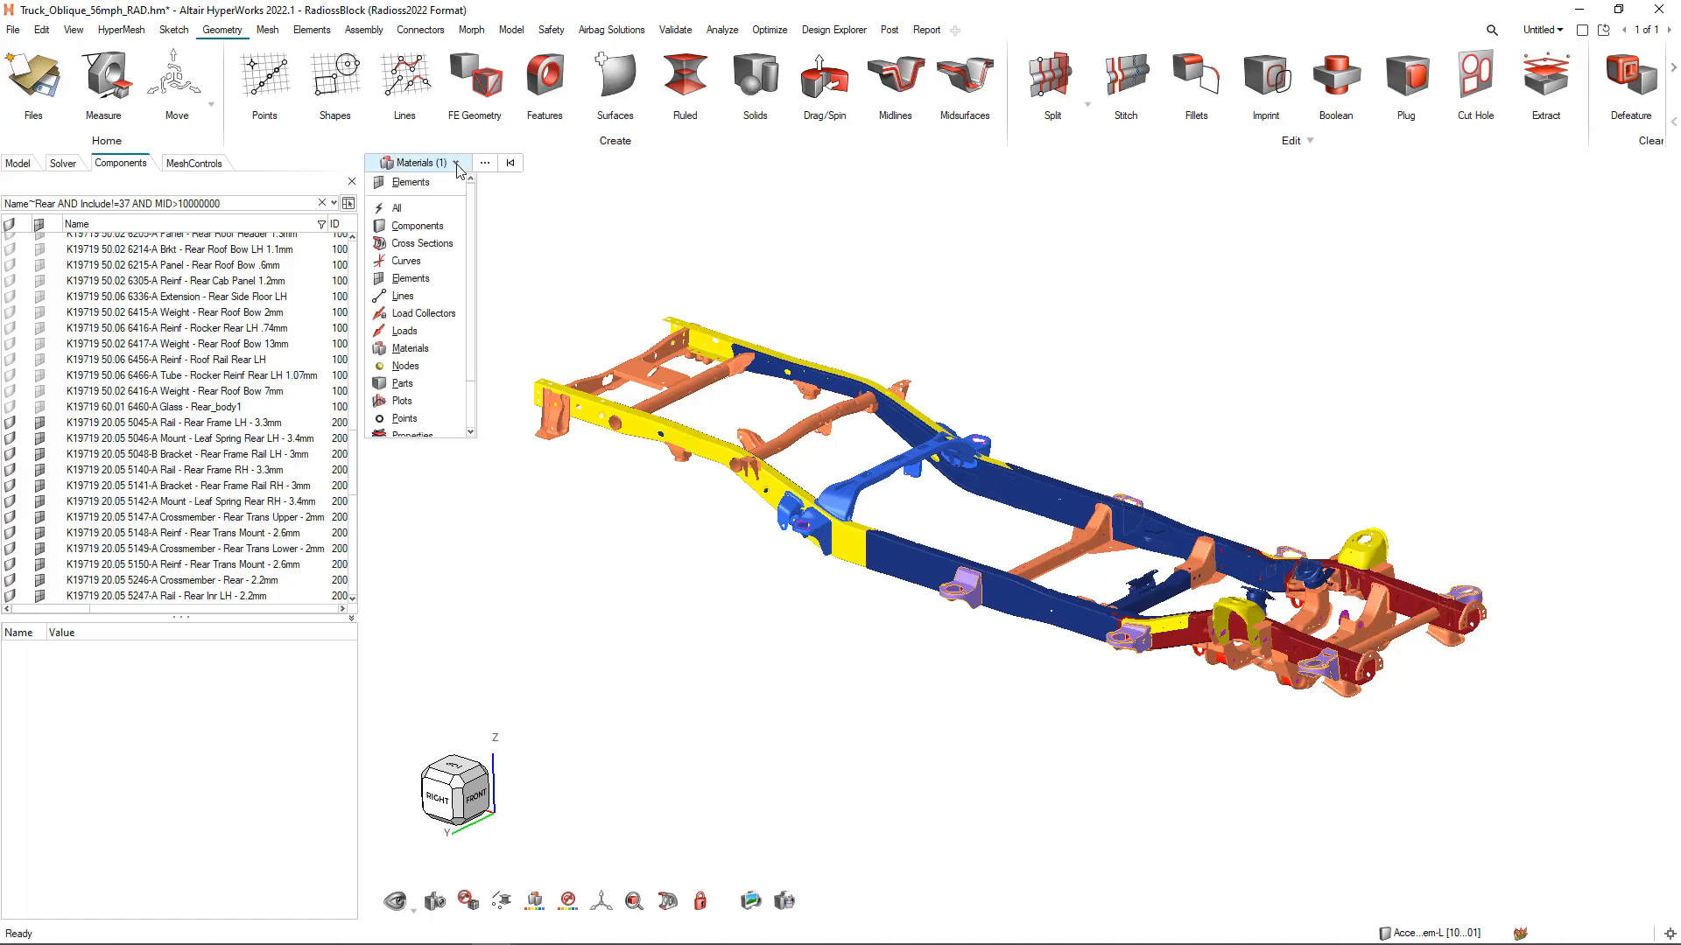
click(415, 227)
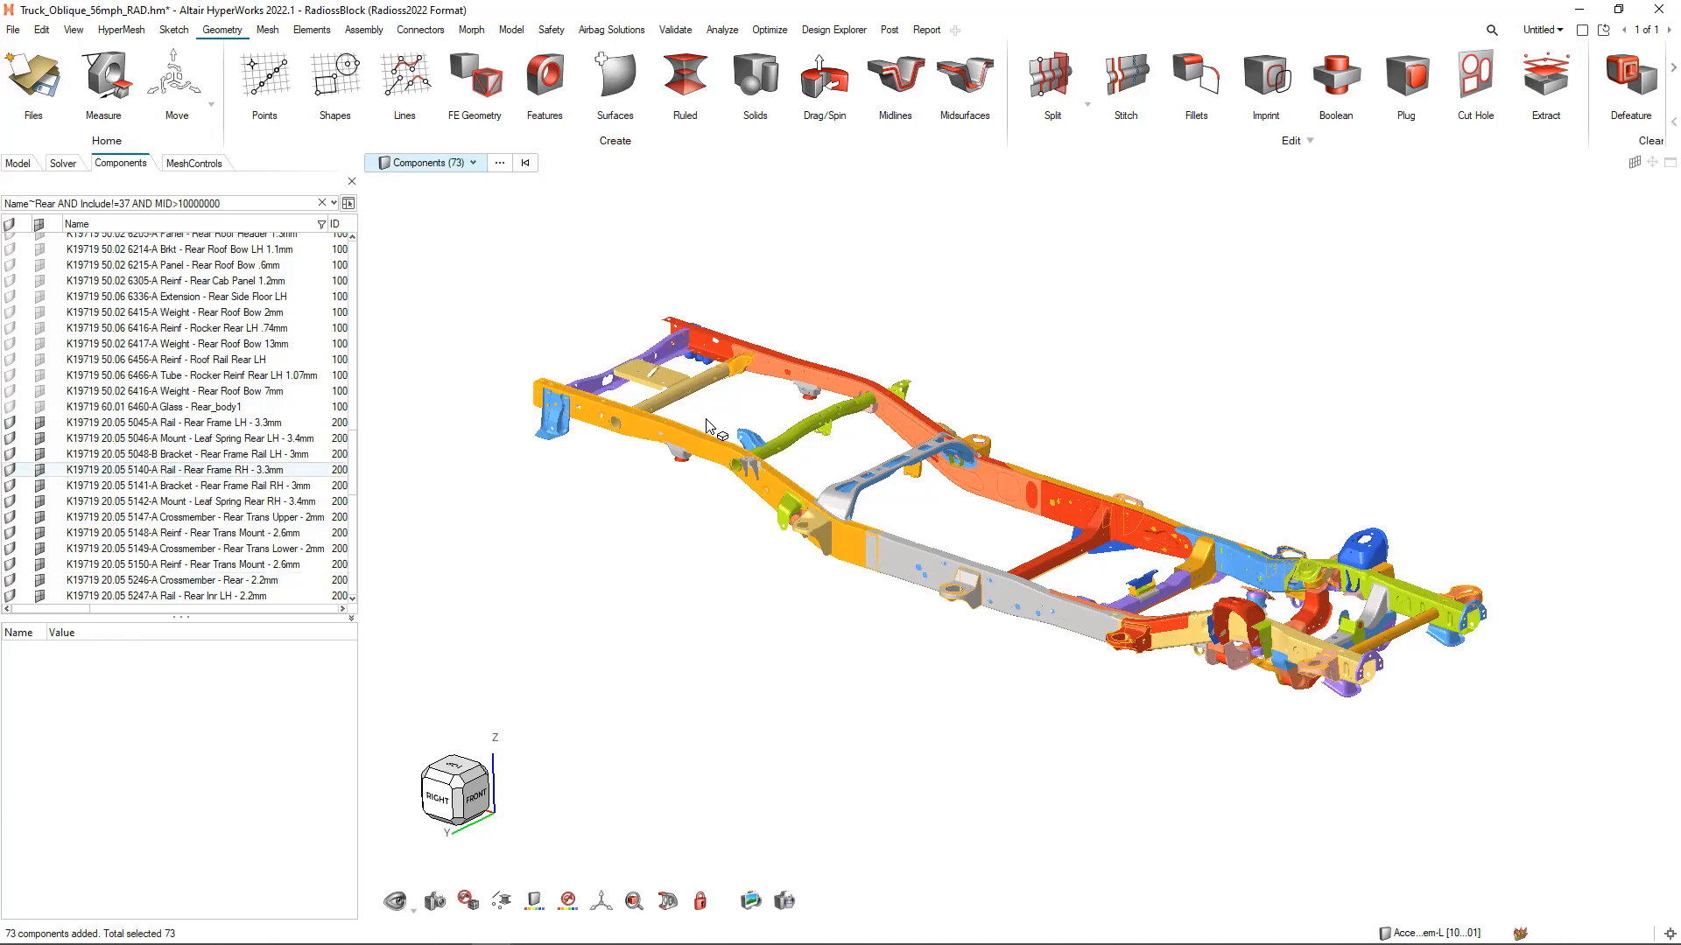
mouse_move(709, 426)
key(h)
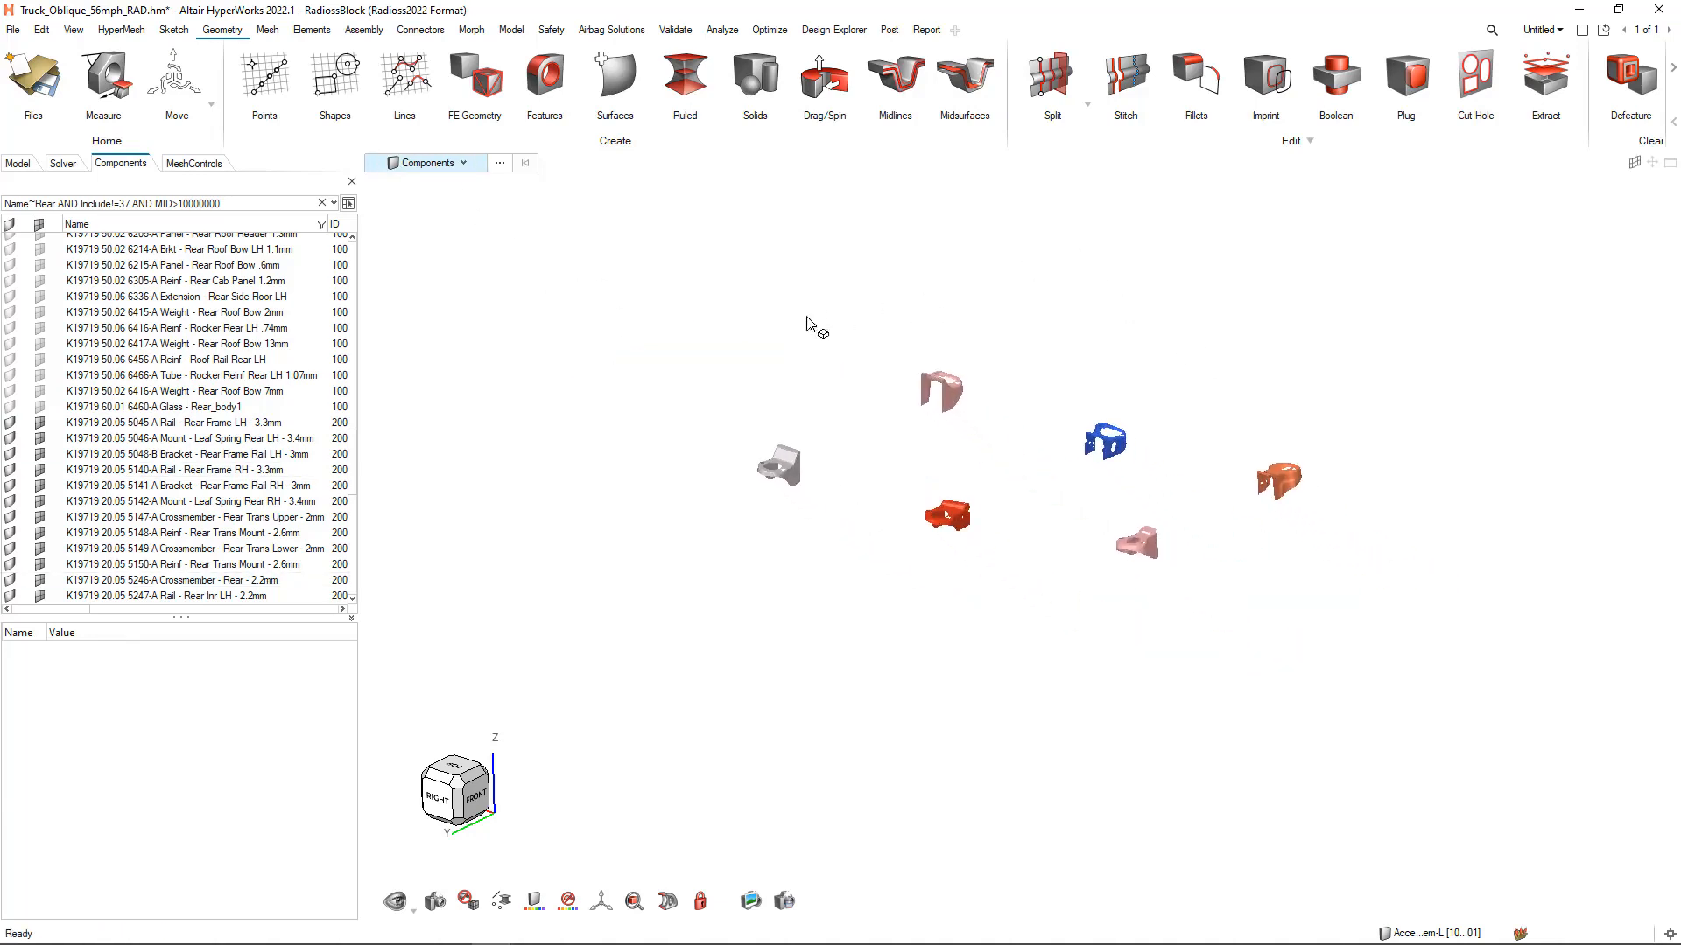
Select the red mount and blue bracket components, convert the selection to Elements, and isolate those elements
scroll(1172, 464, up, 3)
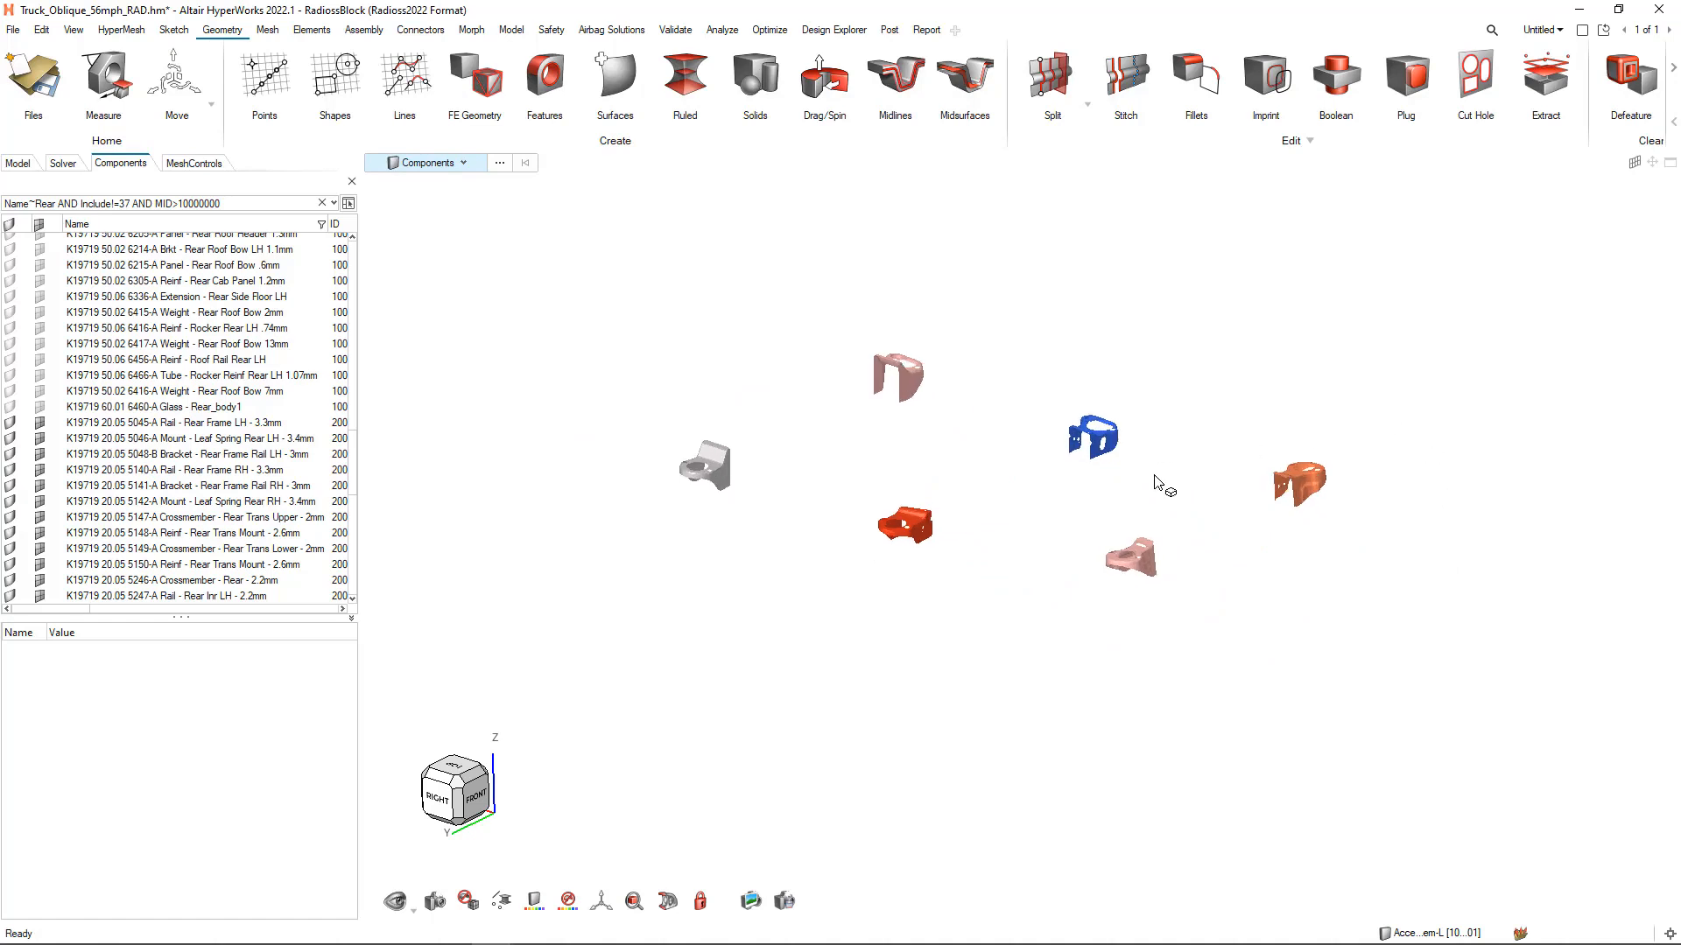
right_drag(982, 501, 1042, 544)
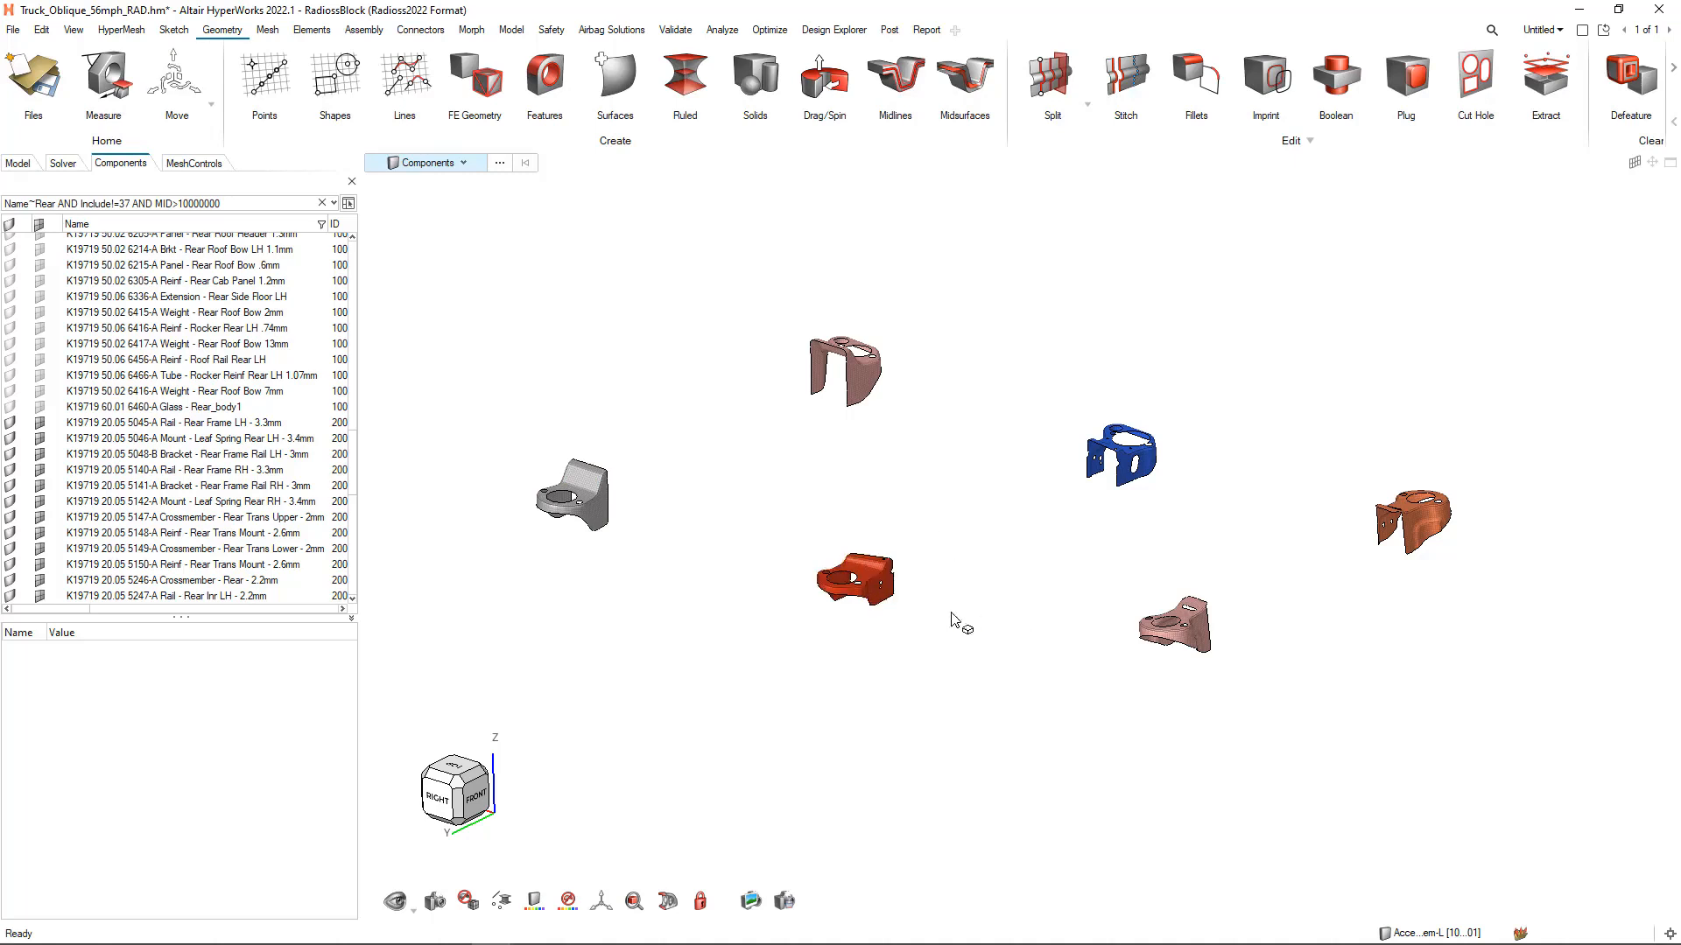
click(881, 597)
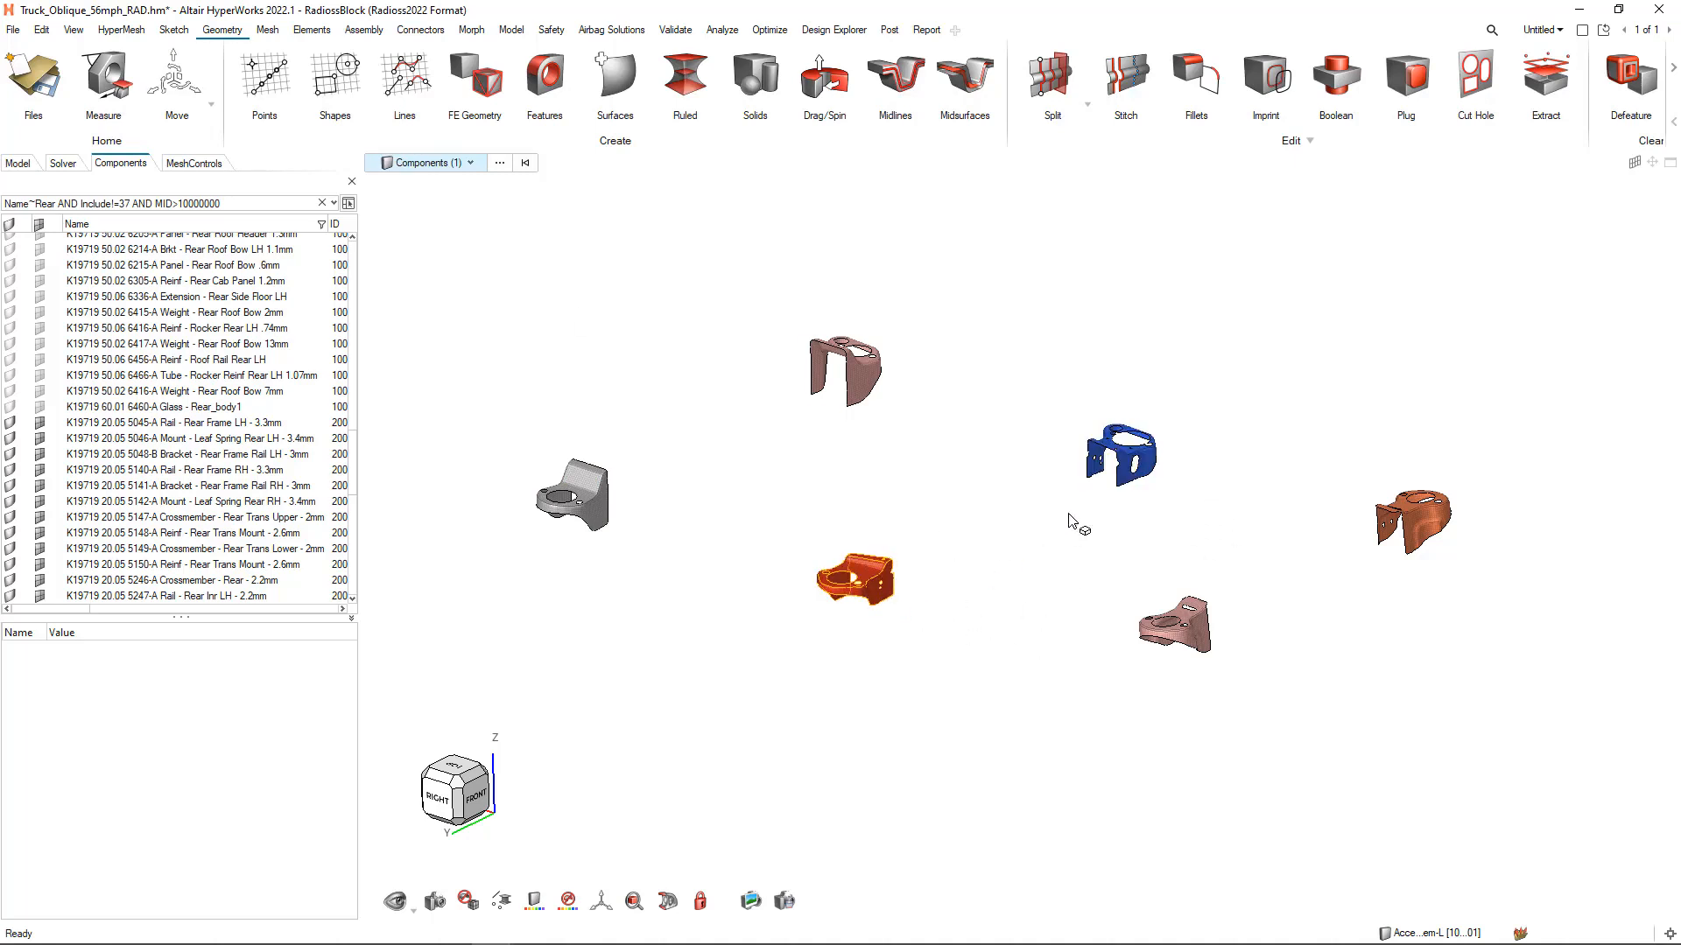
click(1127, 473)
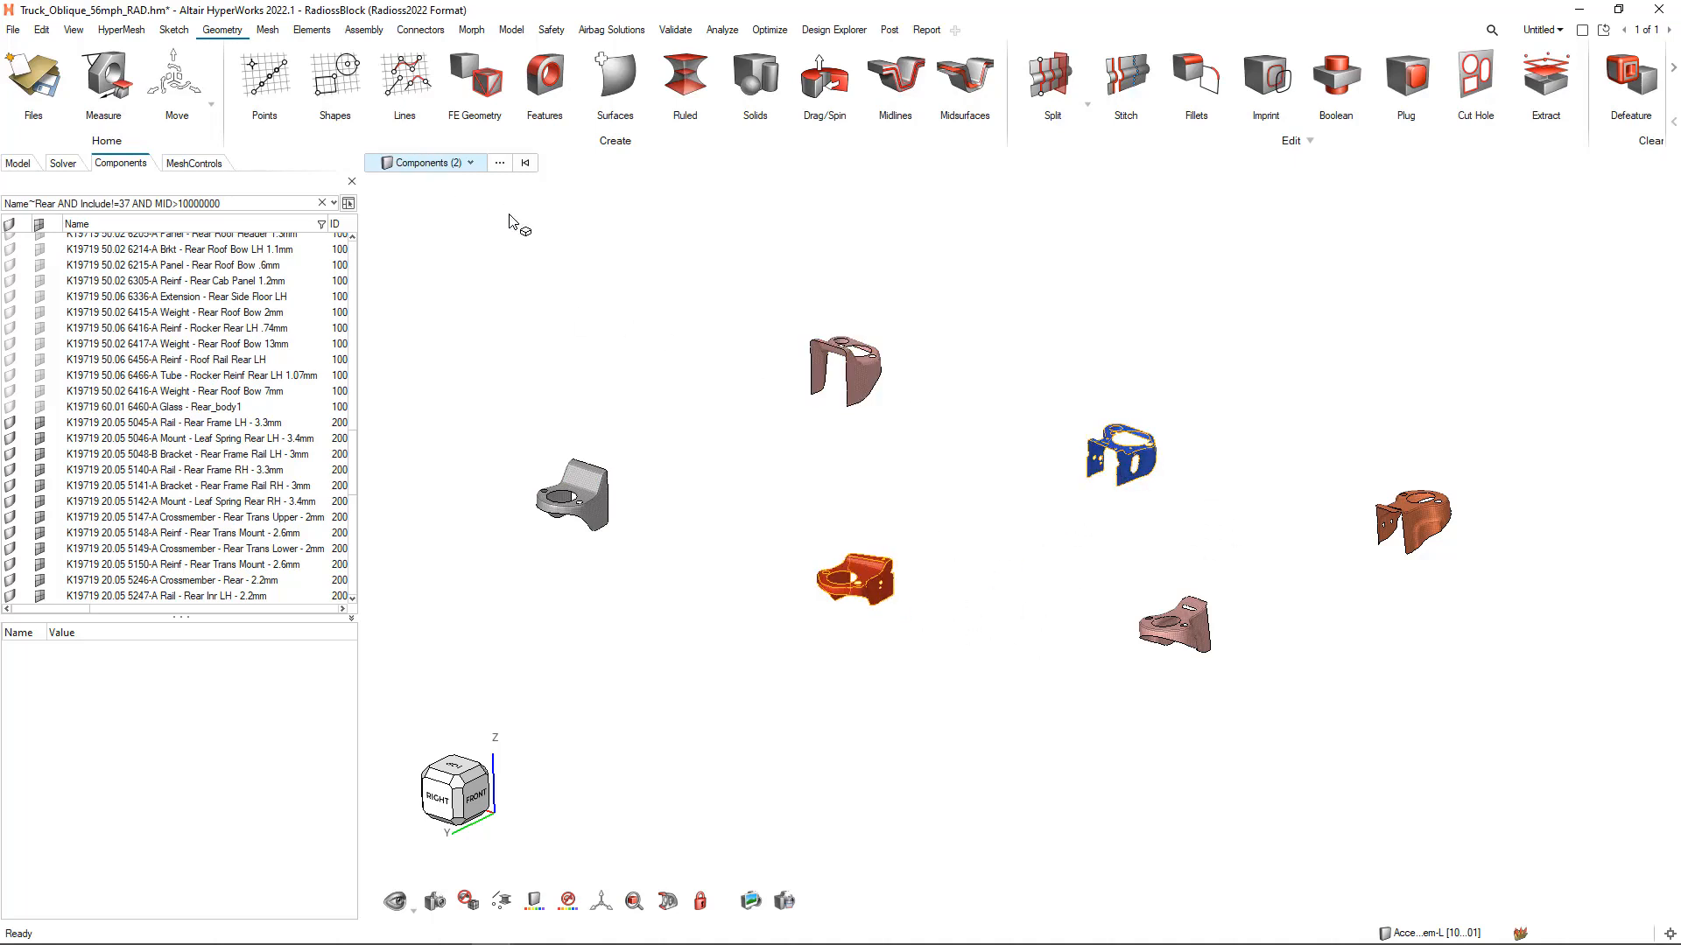
click(470, 163)
click(418, 280)
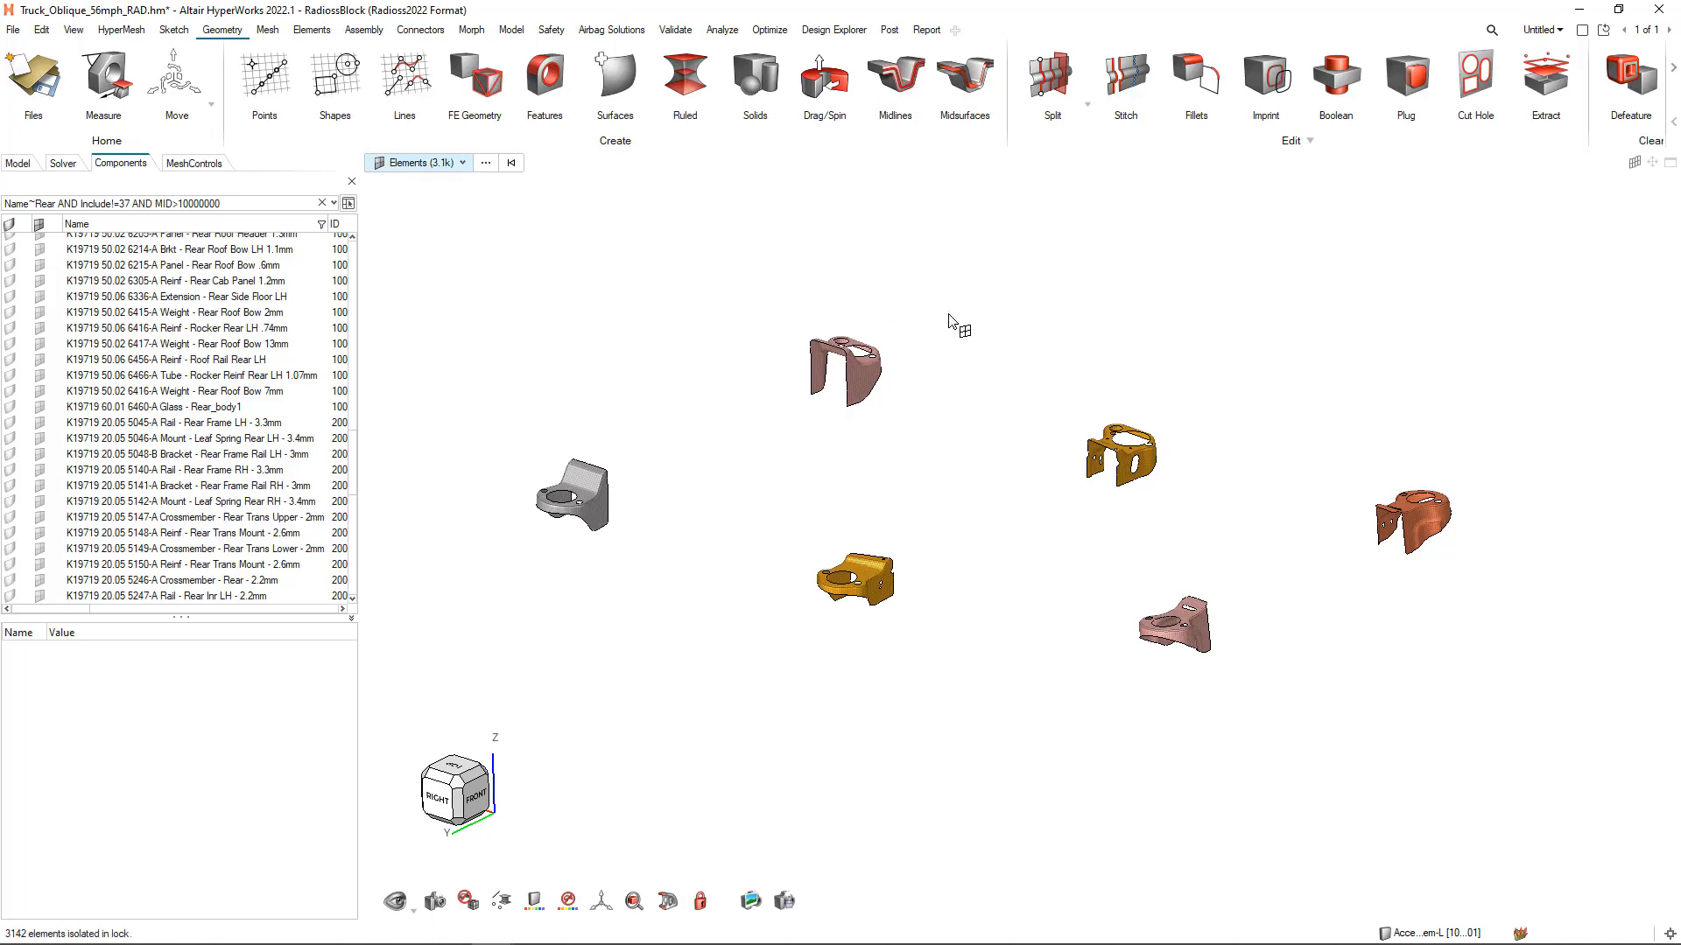
key(i)
Clear the element selection and switch the advanced element selection to the By Component method
right_click(1004, 509)
key(Escape)
key(Escape)
scroll(946, 526, up, 6)
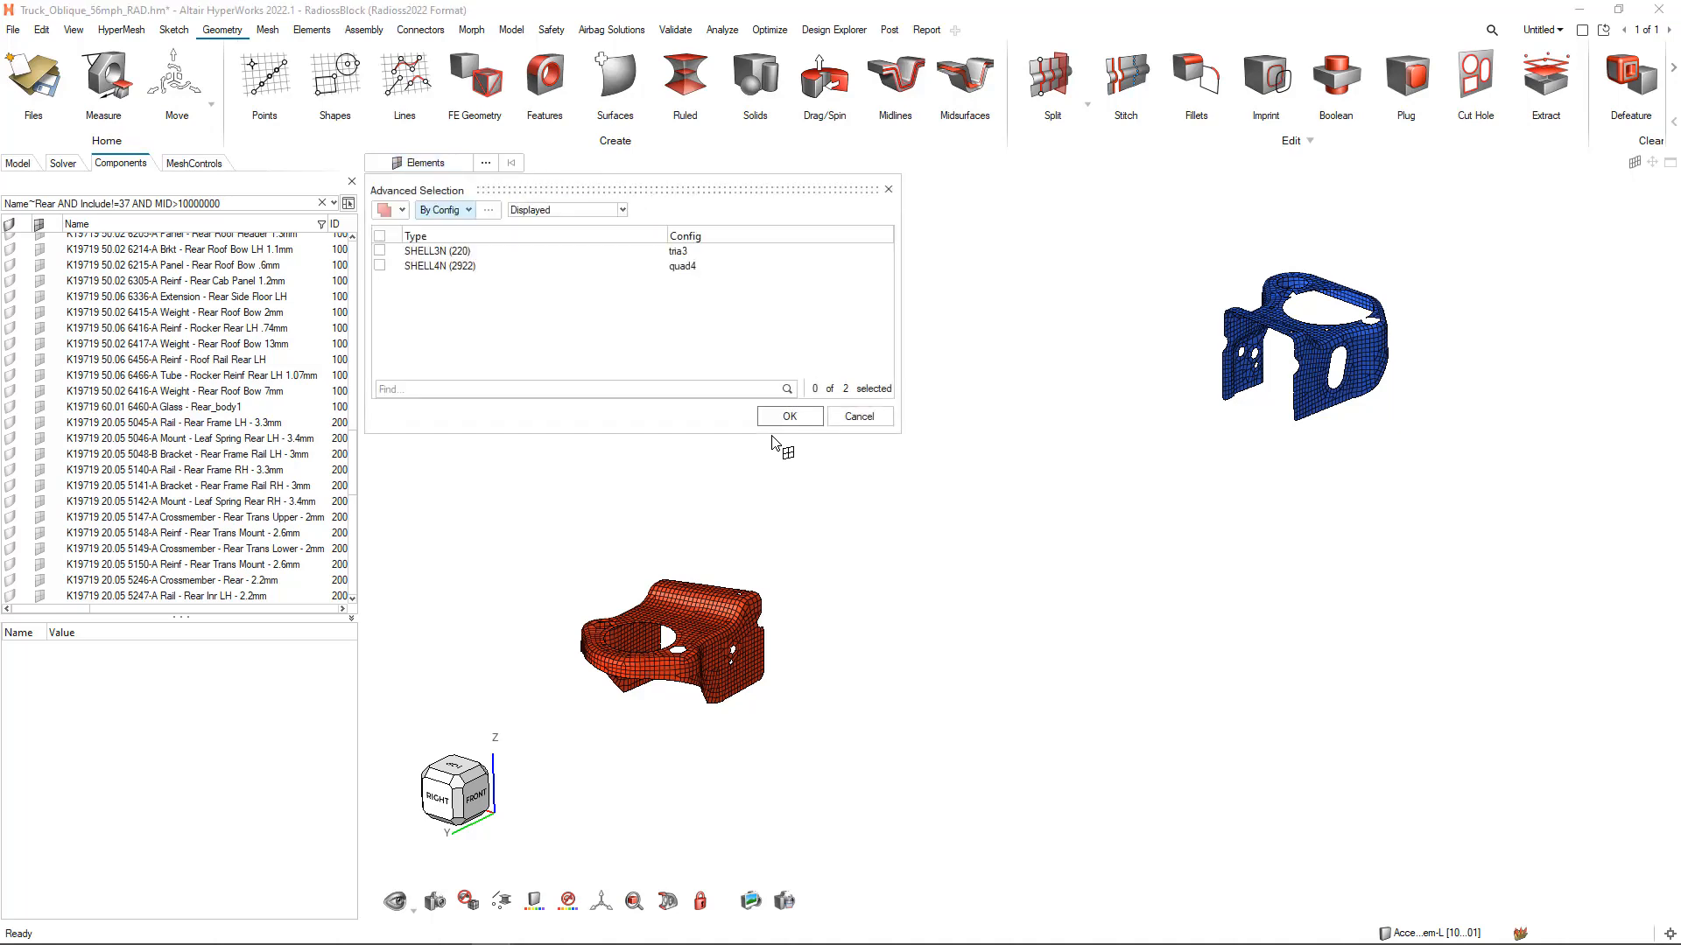
click(452, 210)
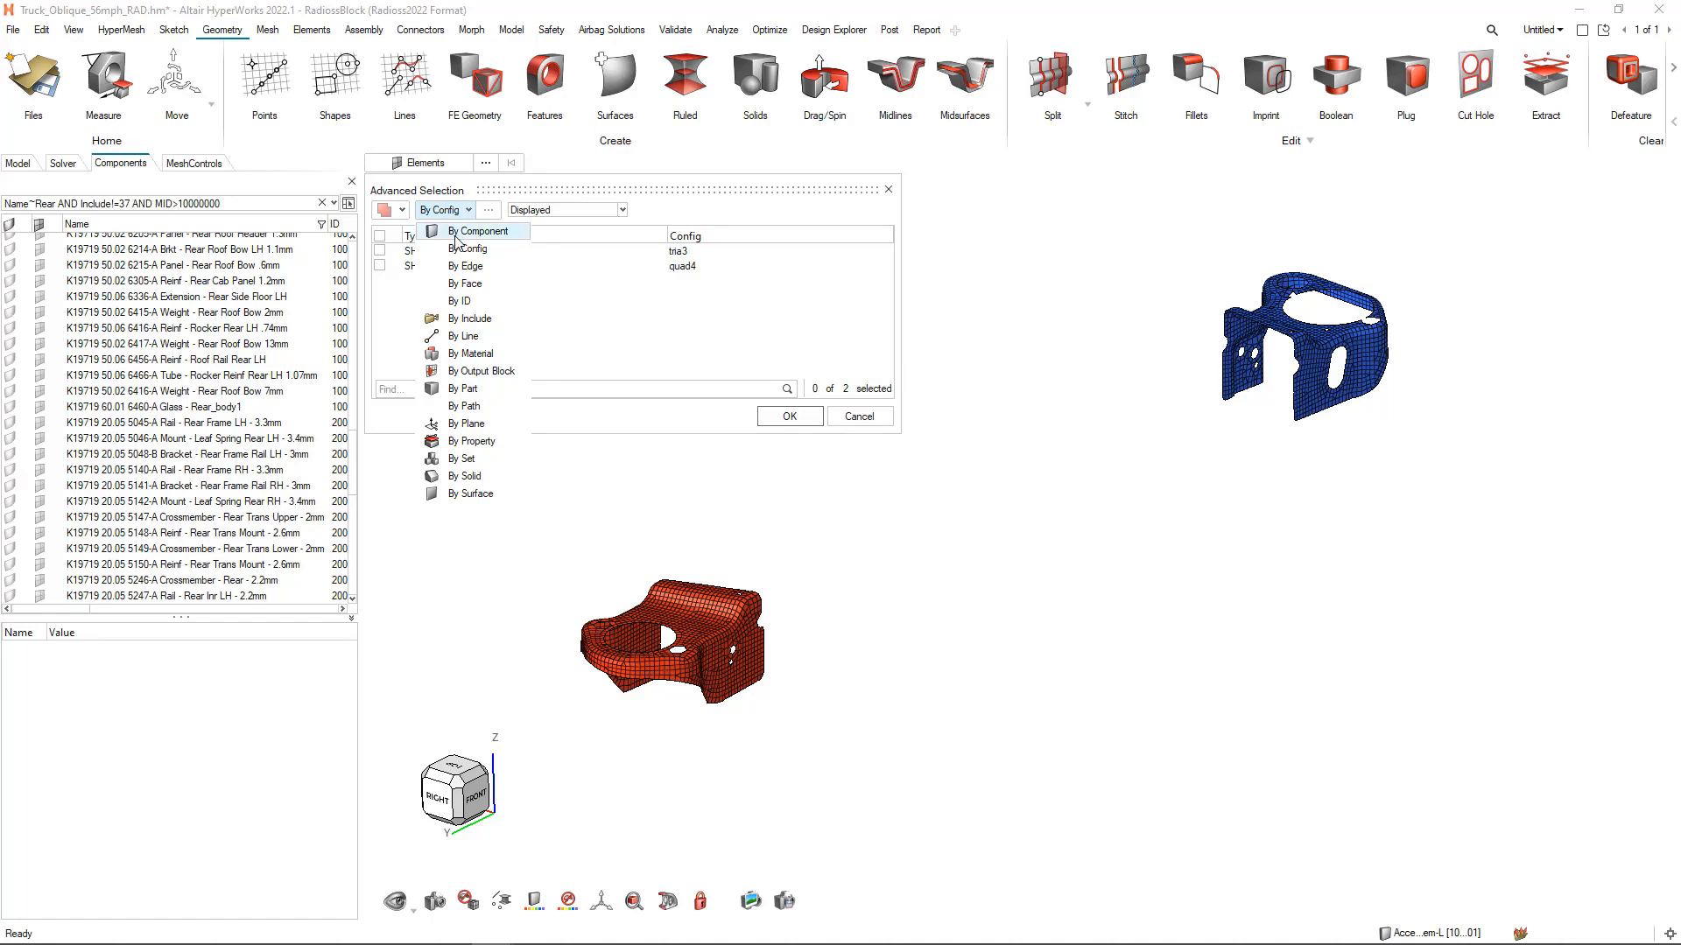
click(456, 233)
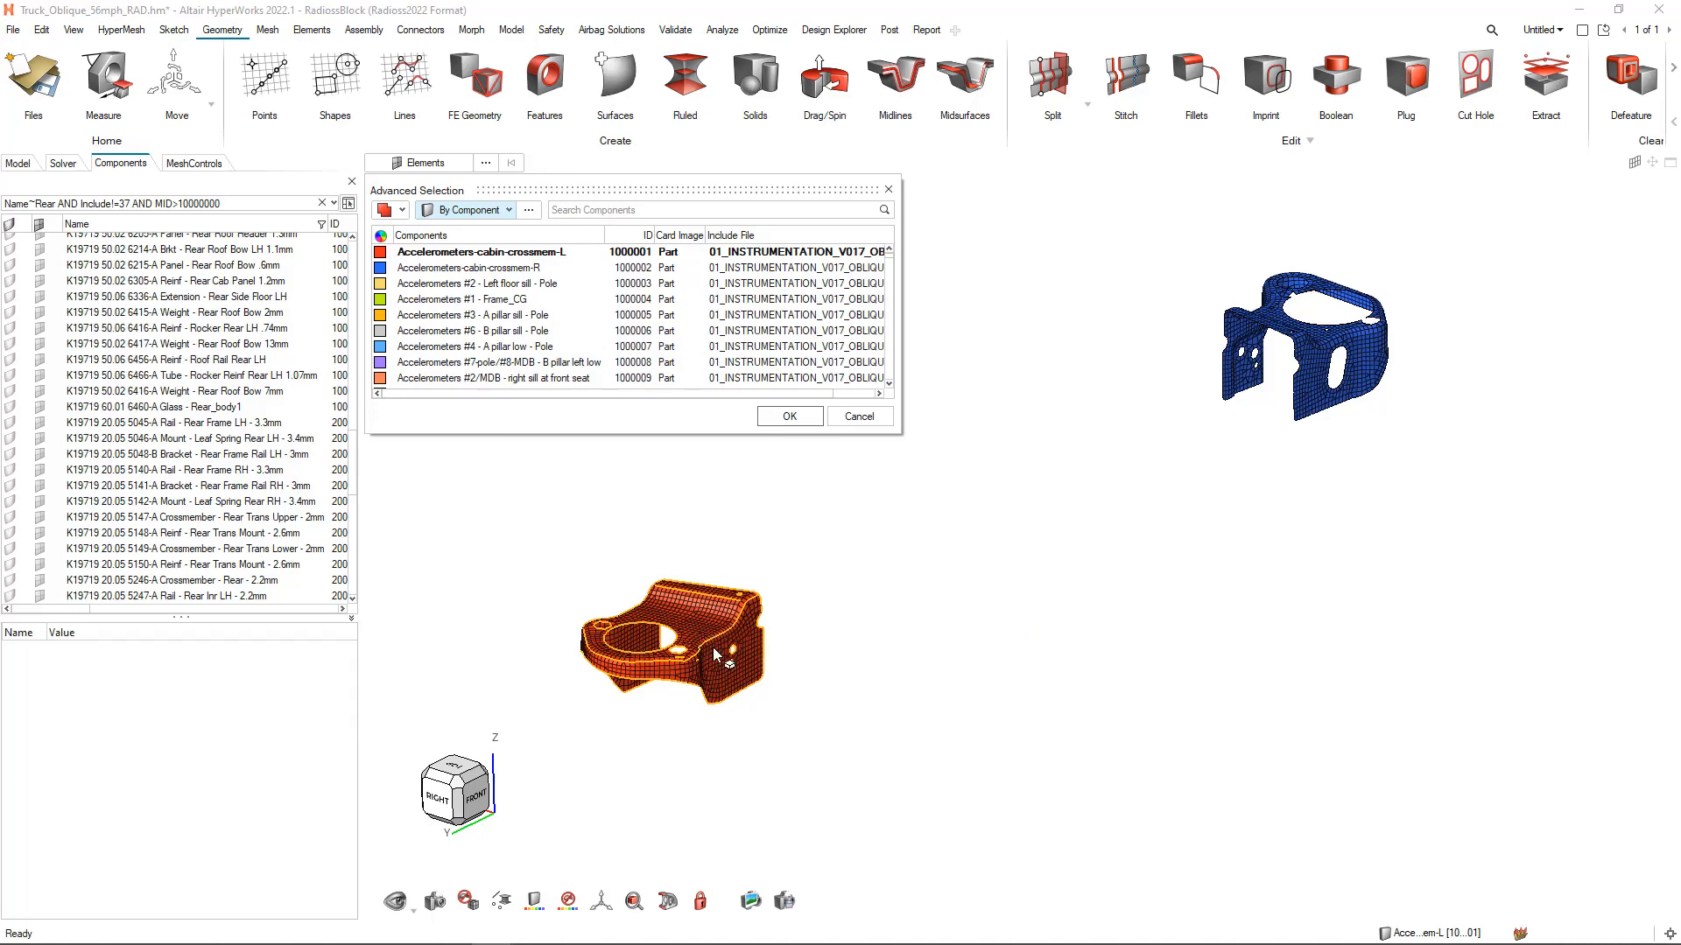
Select all displayed SHELL3N (tria3) elements using the By Config advanced selection method
click(497, 208)
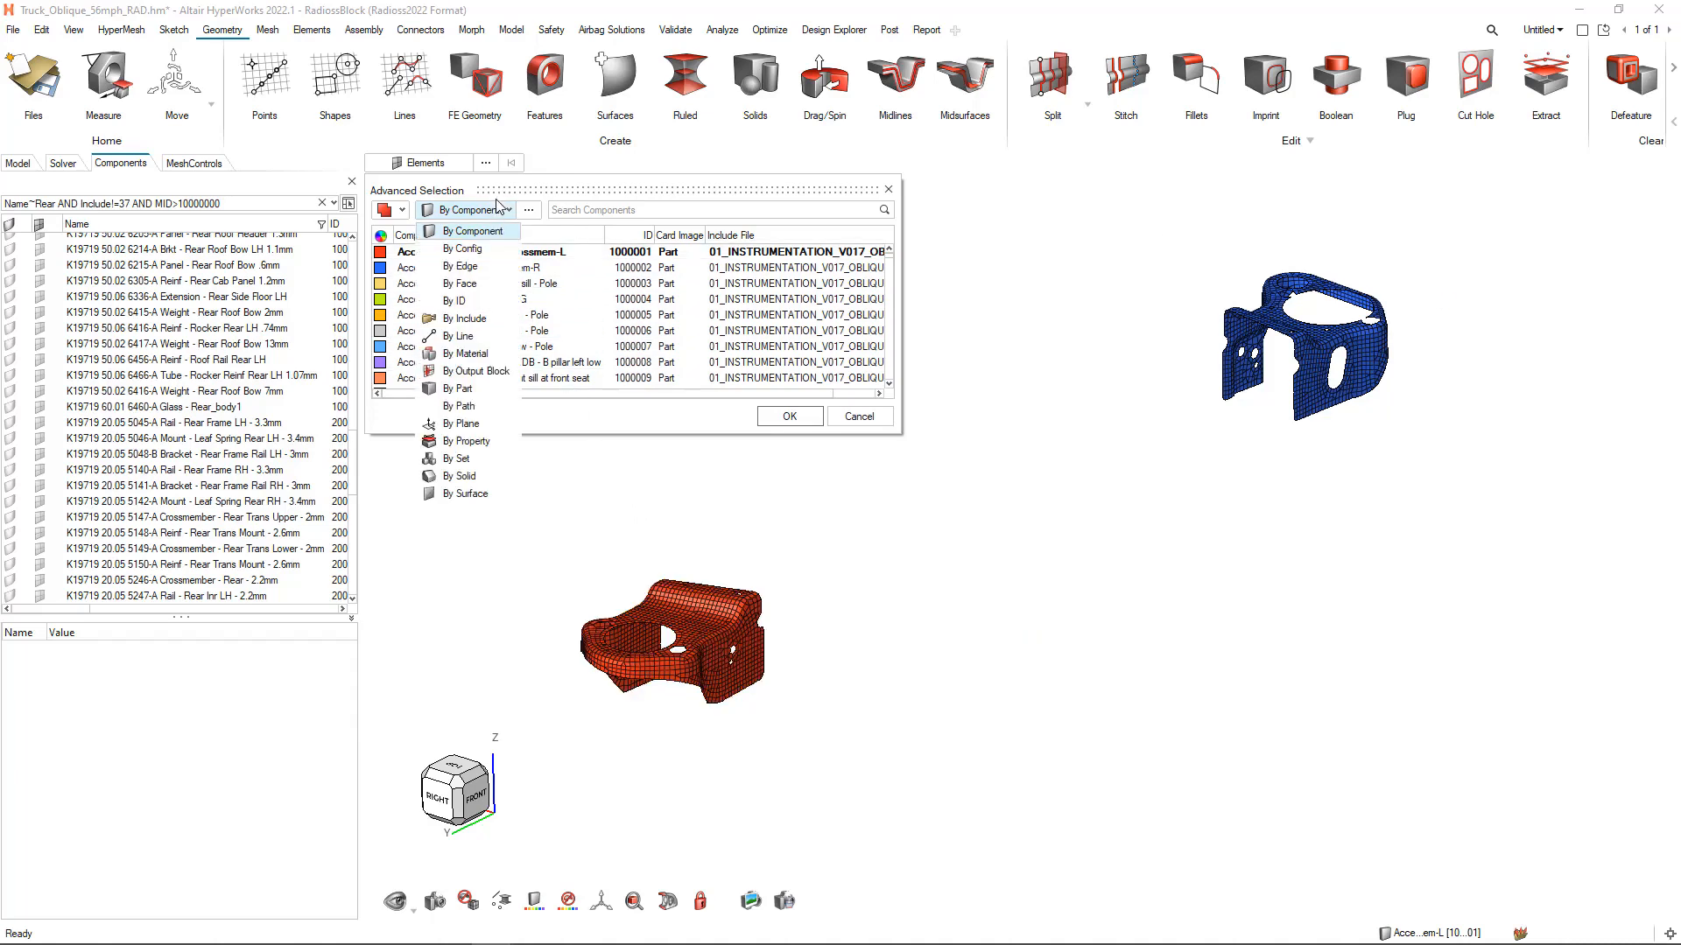
click(468, 250)
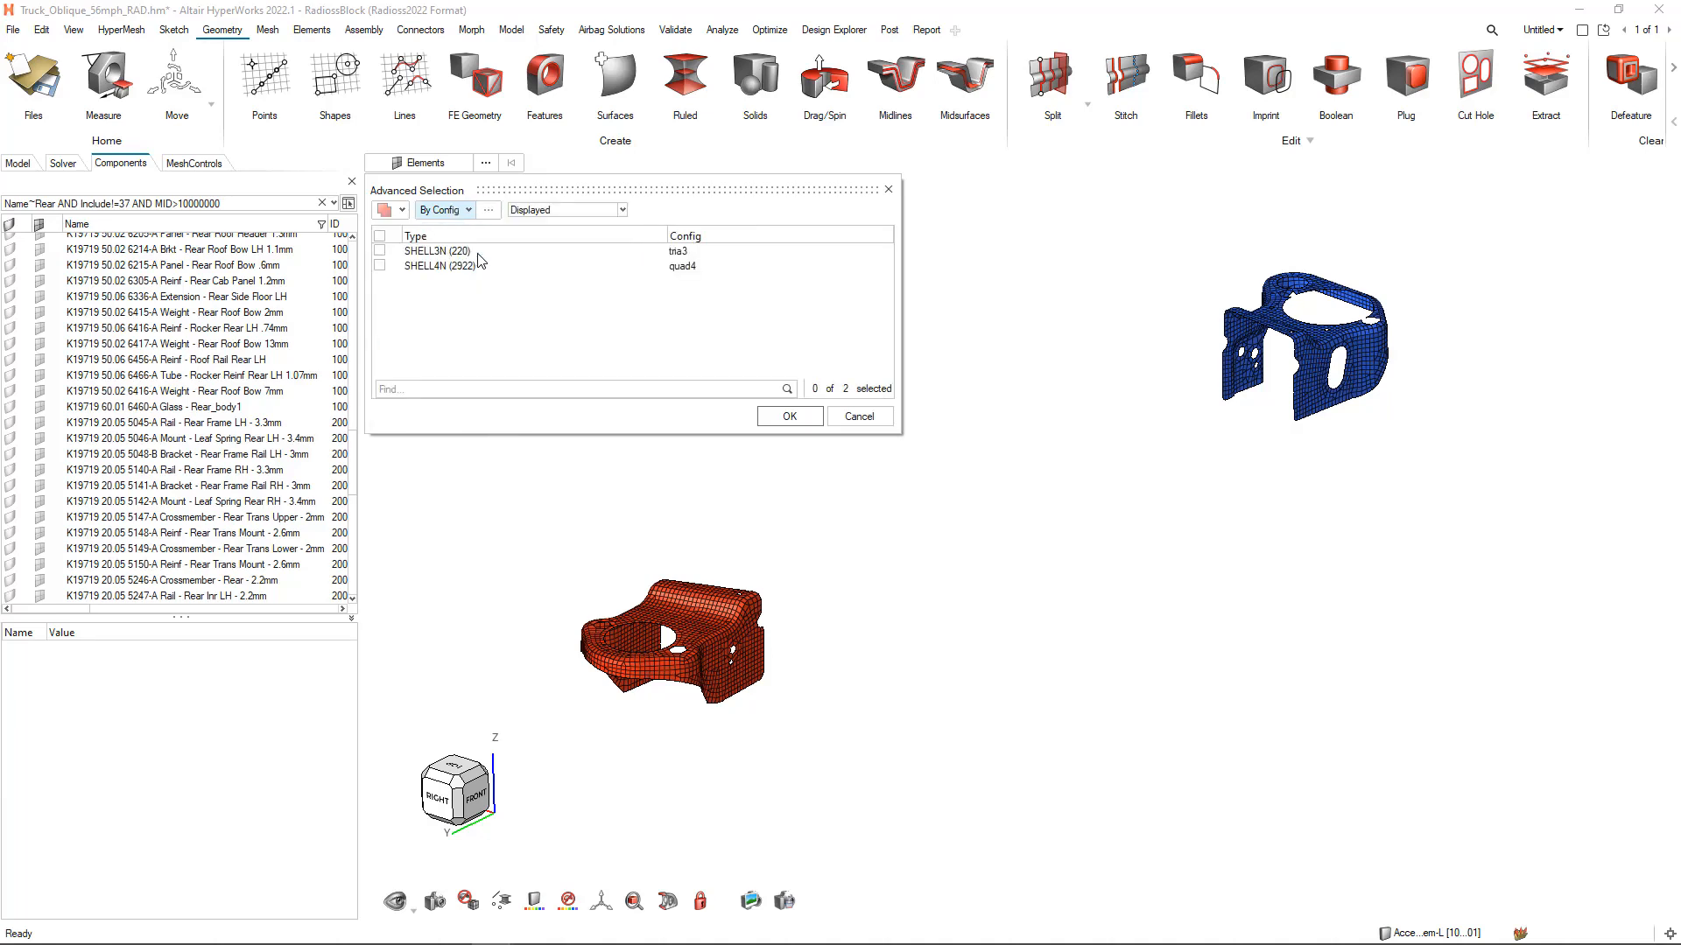
click(380, 251)
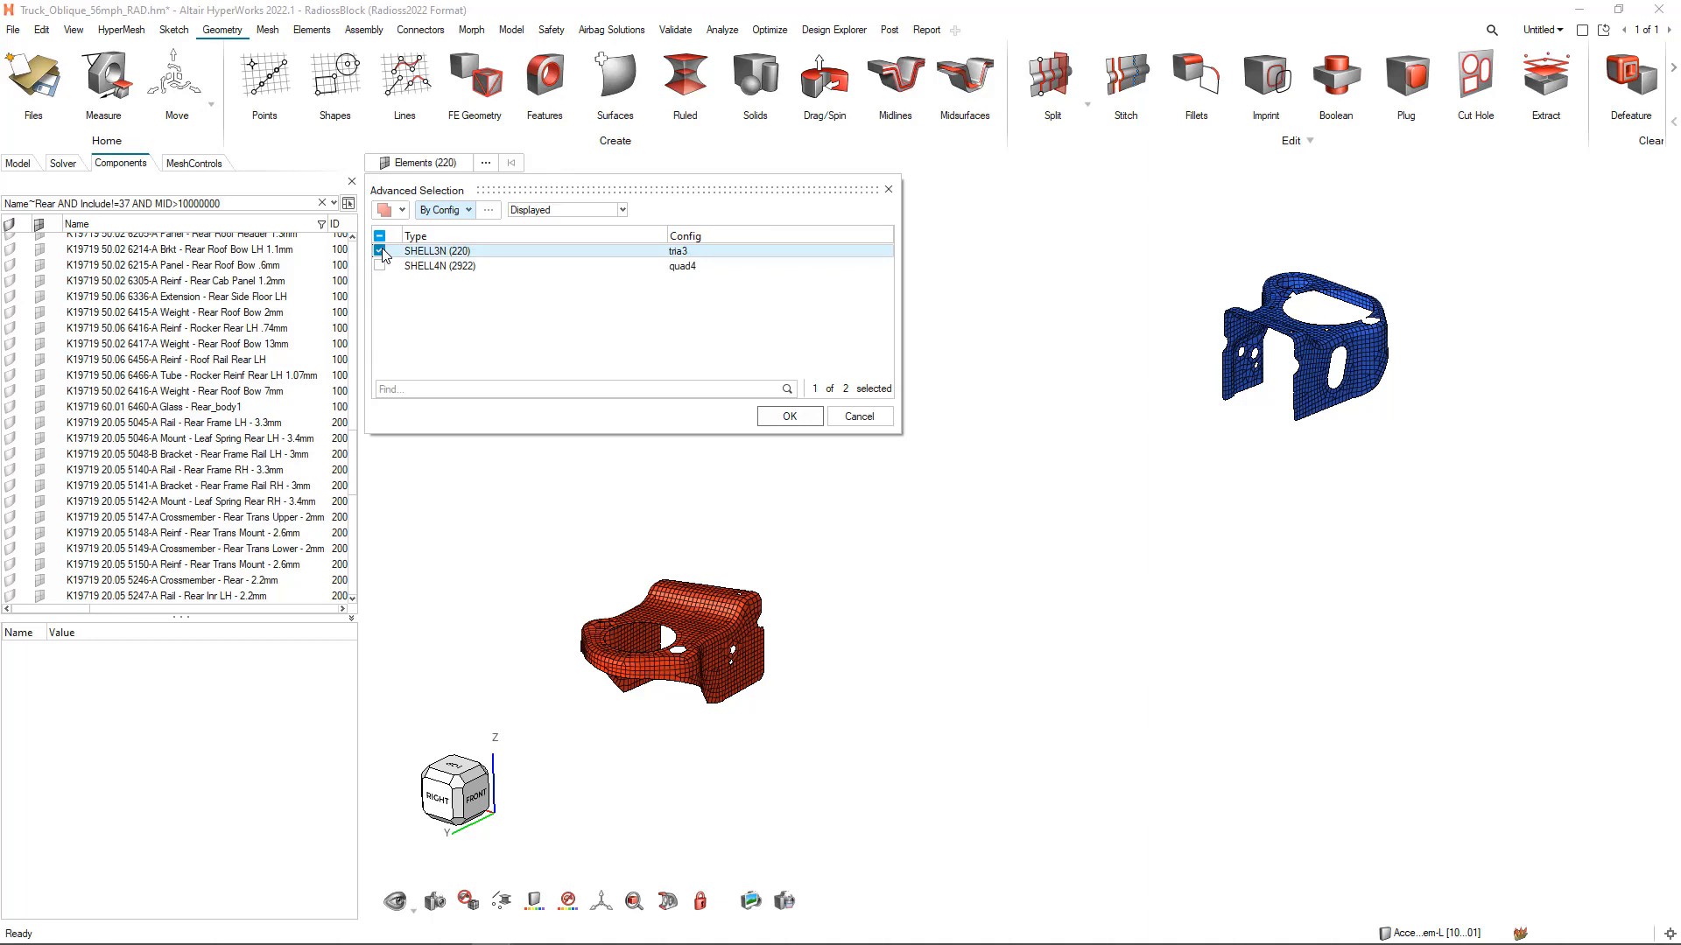
click(790, 417)
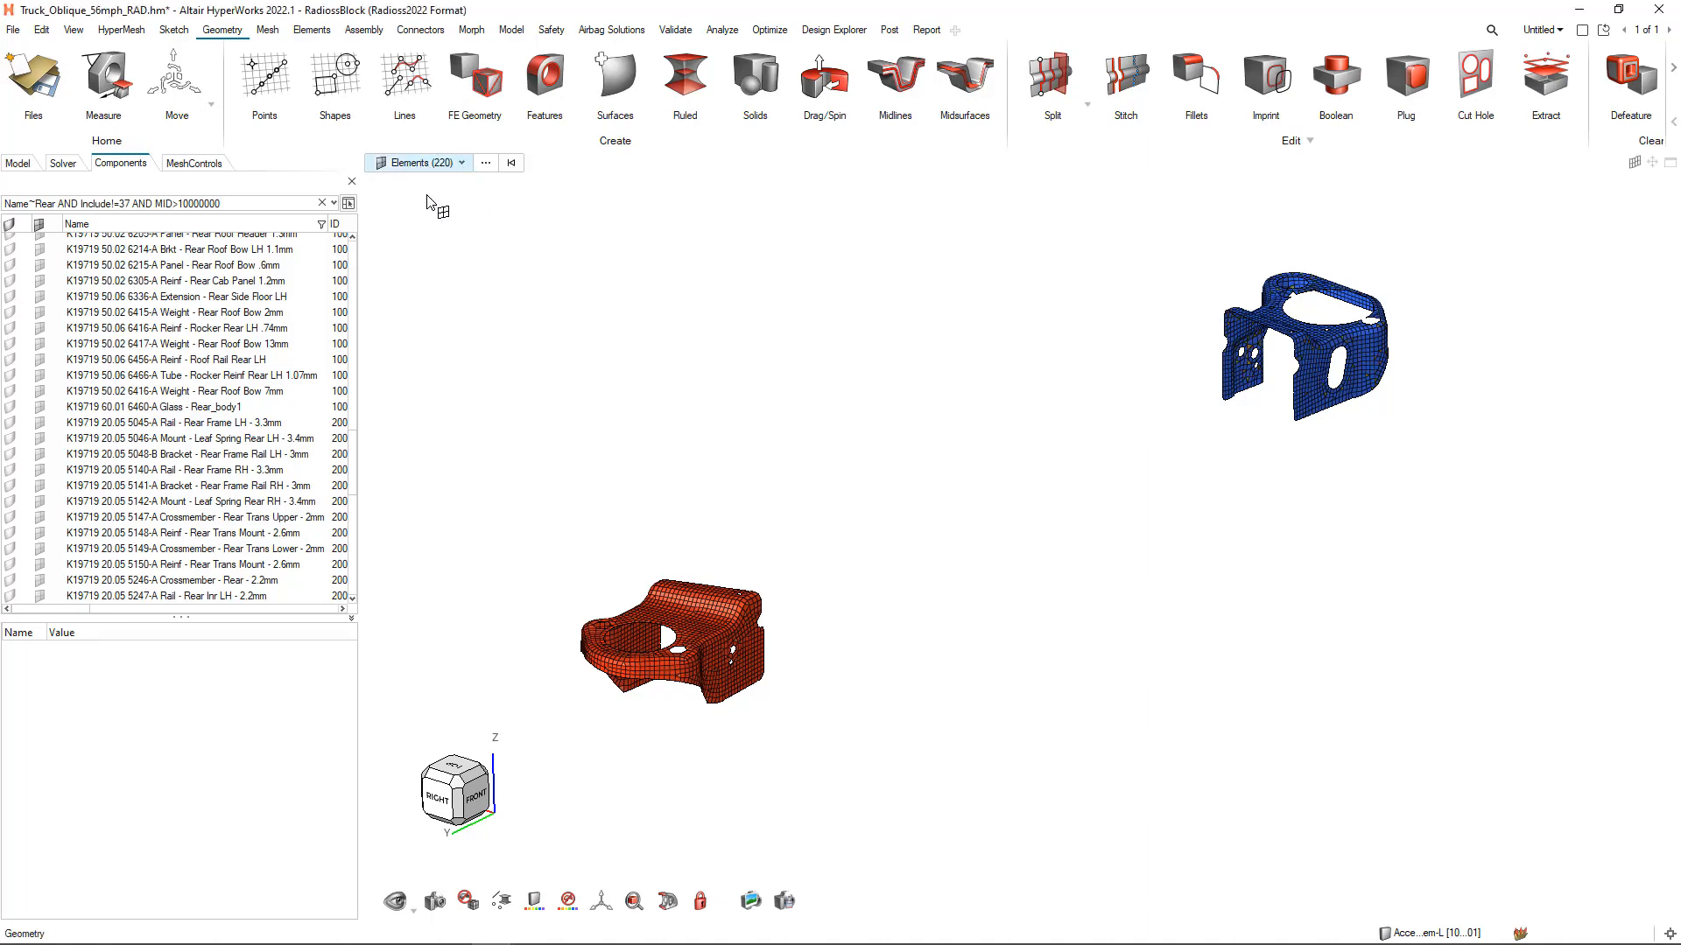
Extend the selection of triangular elements on the mount and bracket to their adjacent elements
key(f)
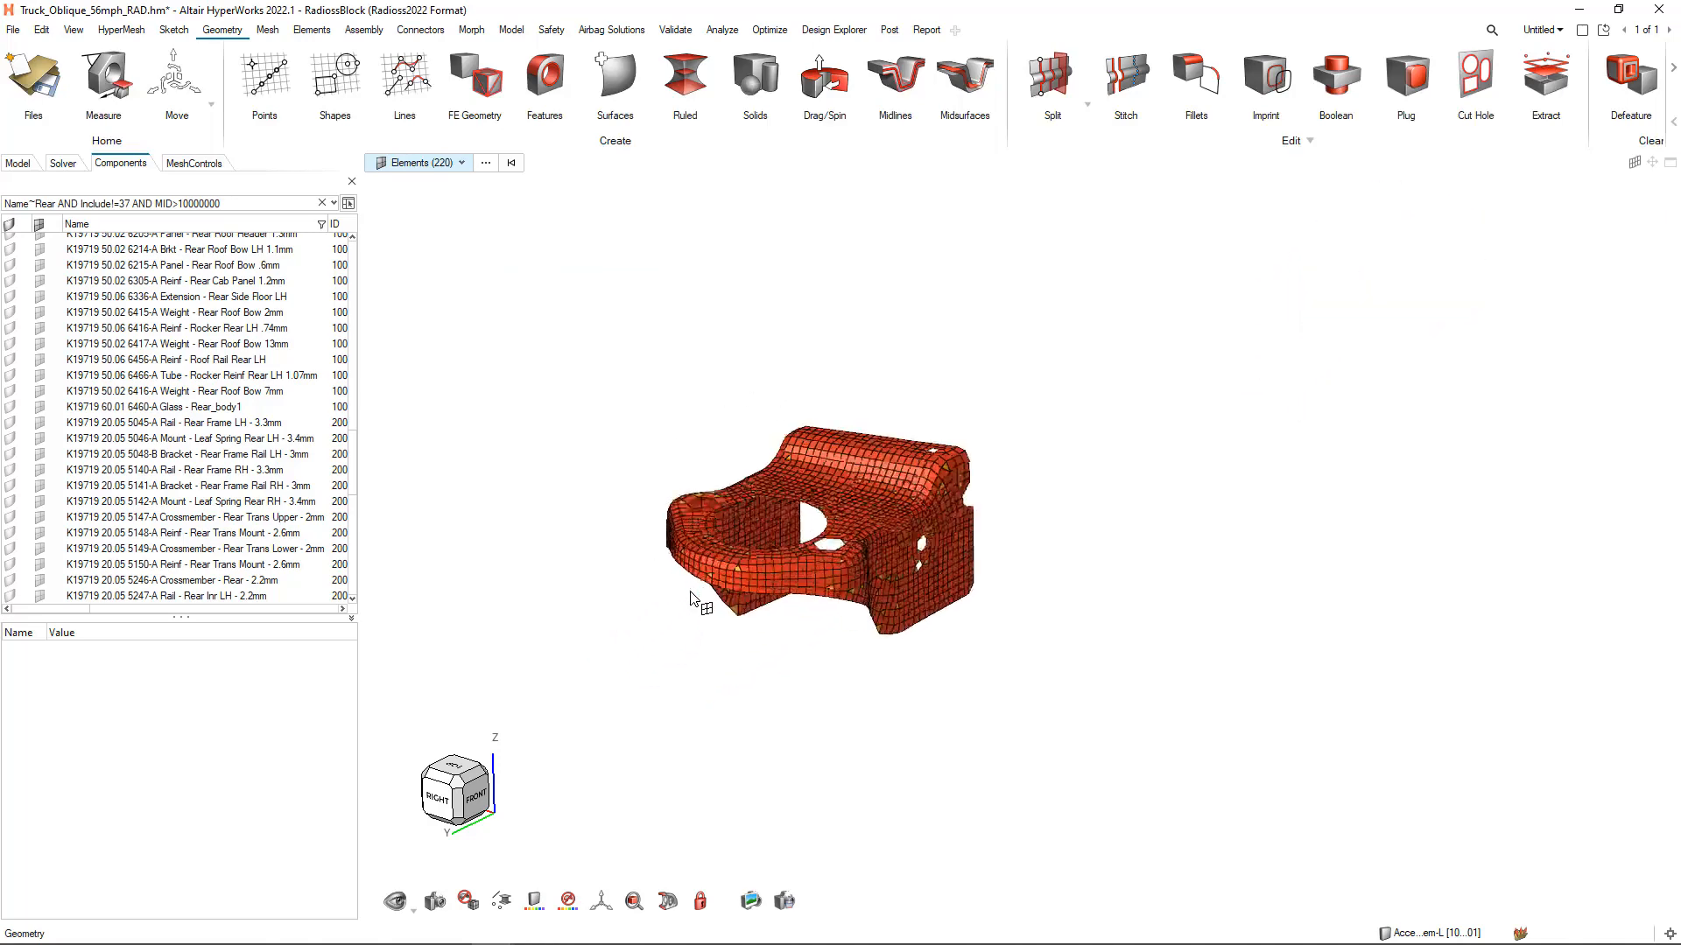
right_click(692, 263)
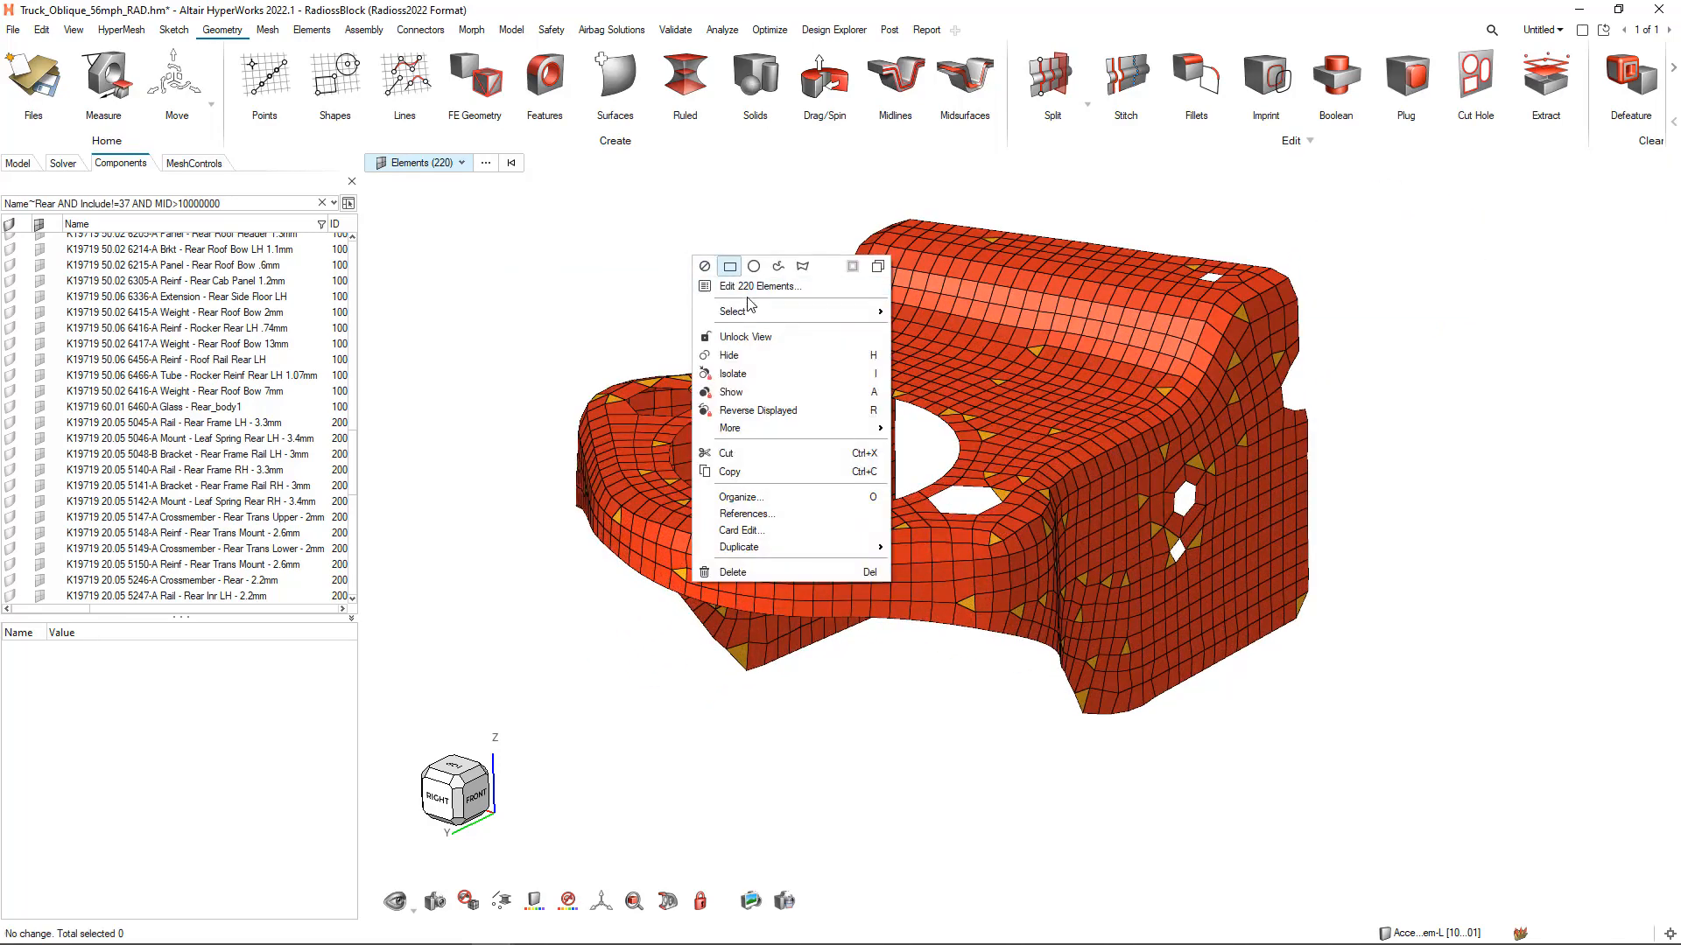
mouse_move(753, 313)
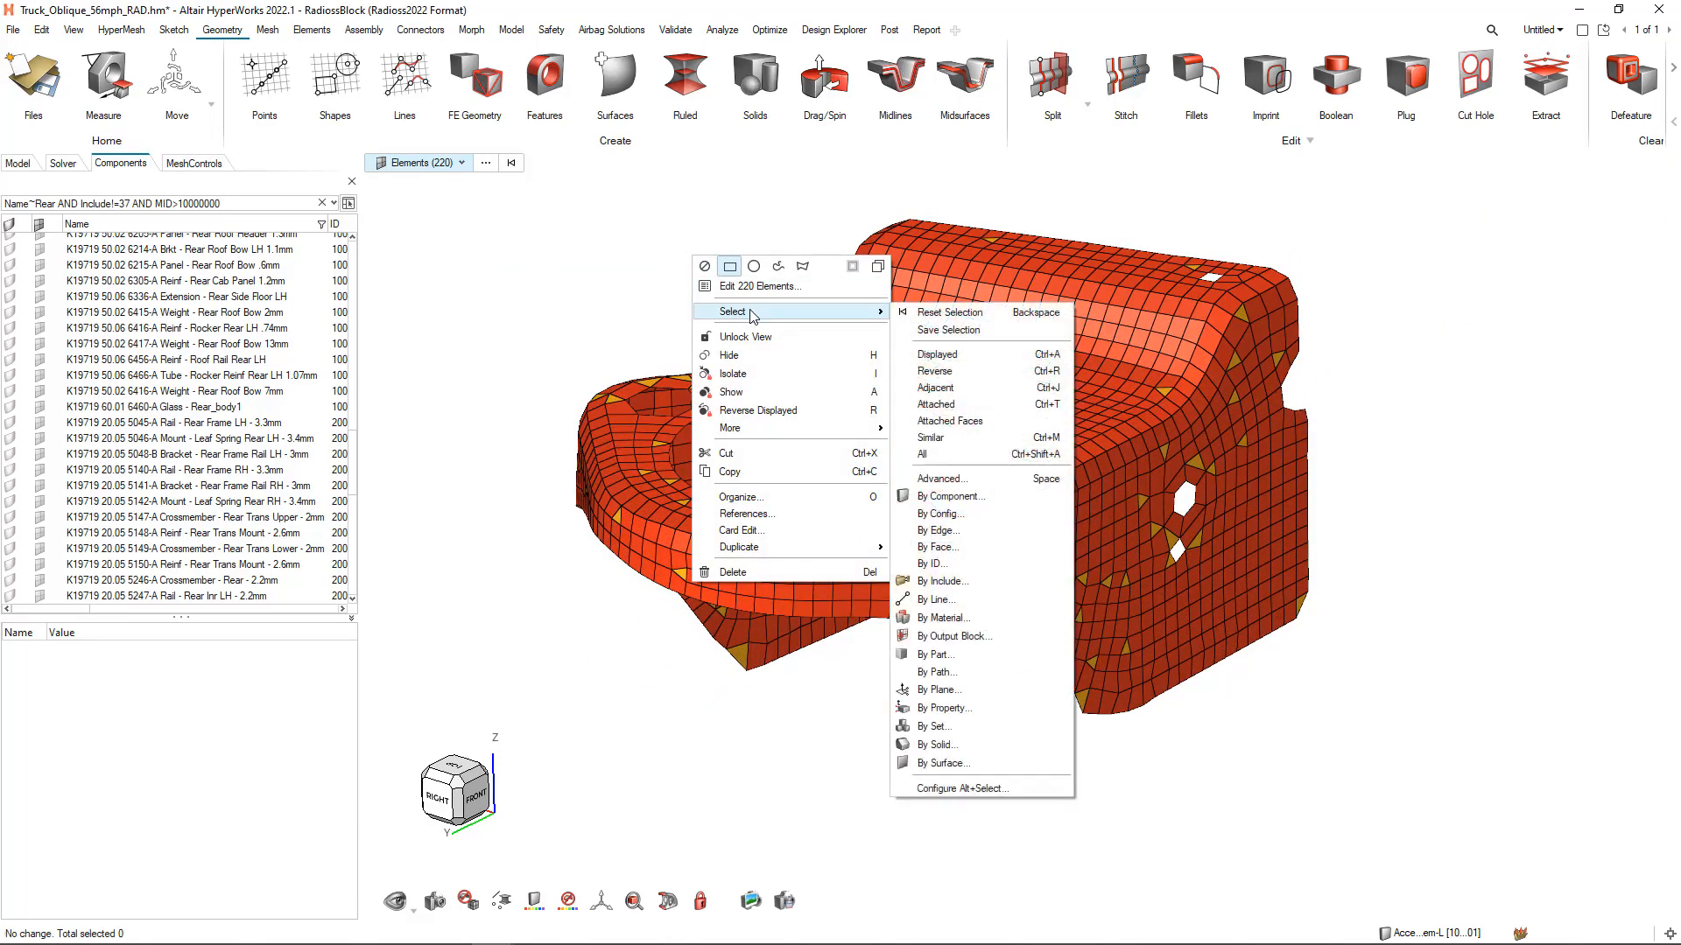
click(982, 394)
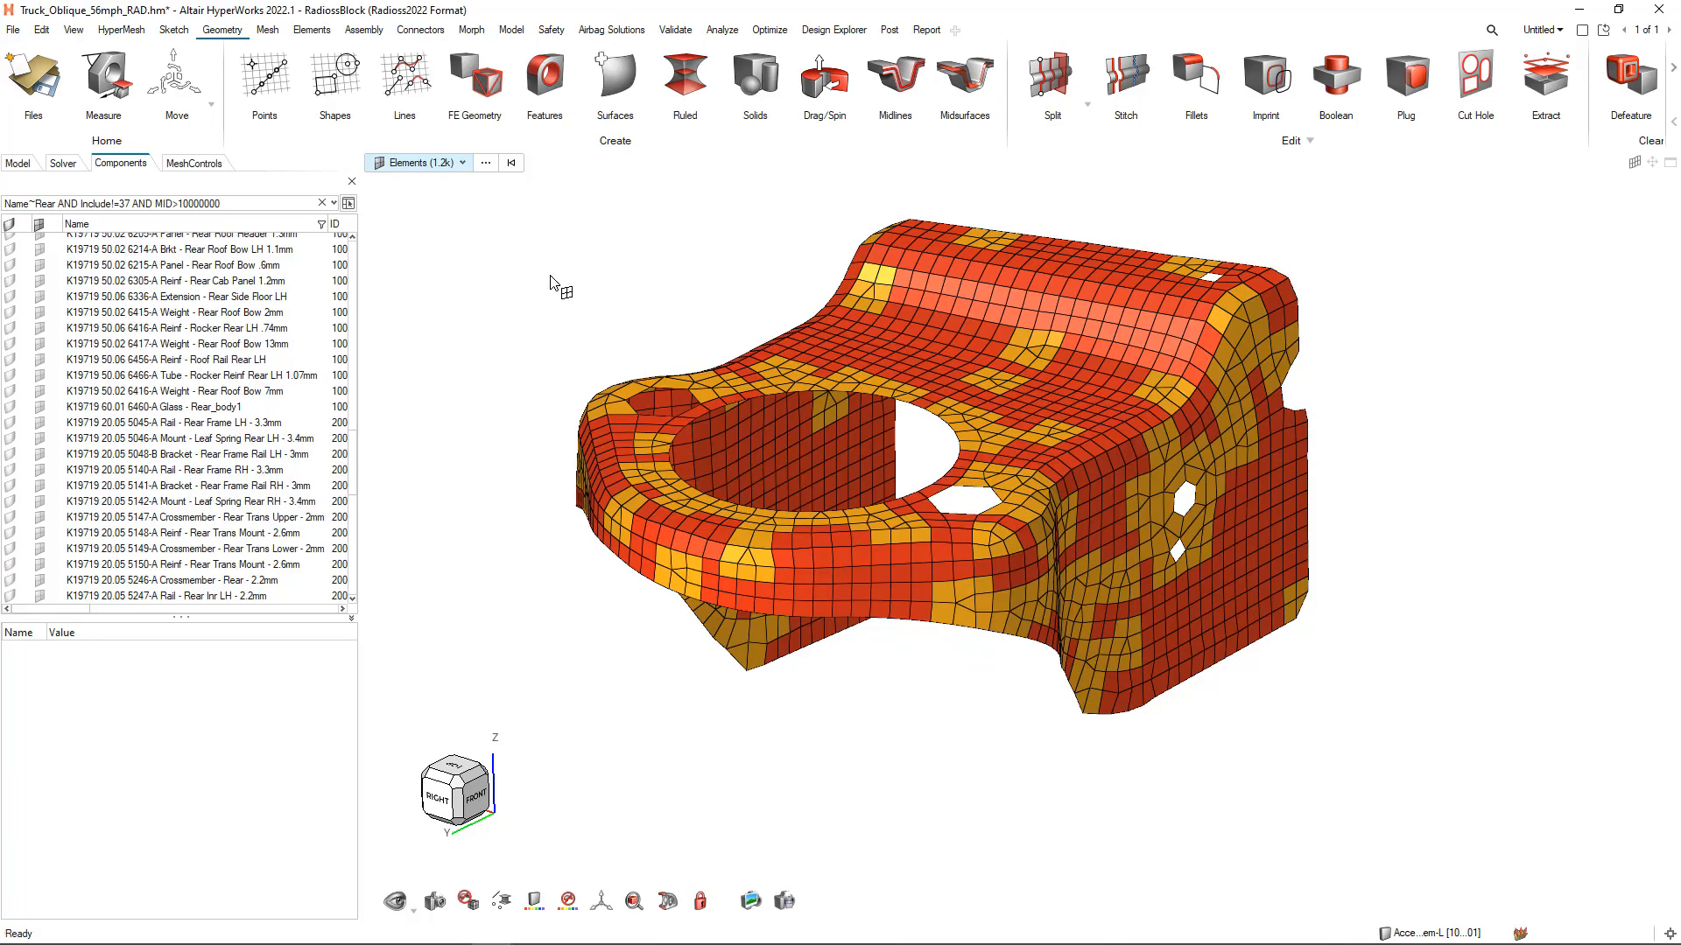
Clear the selection and select the elements along the red mount's lower edges with the By Edge advanced method
click(523, 253)
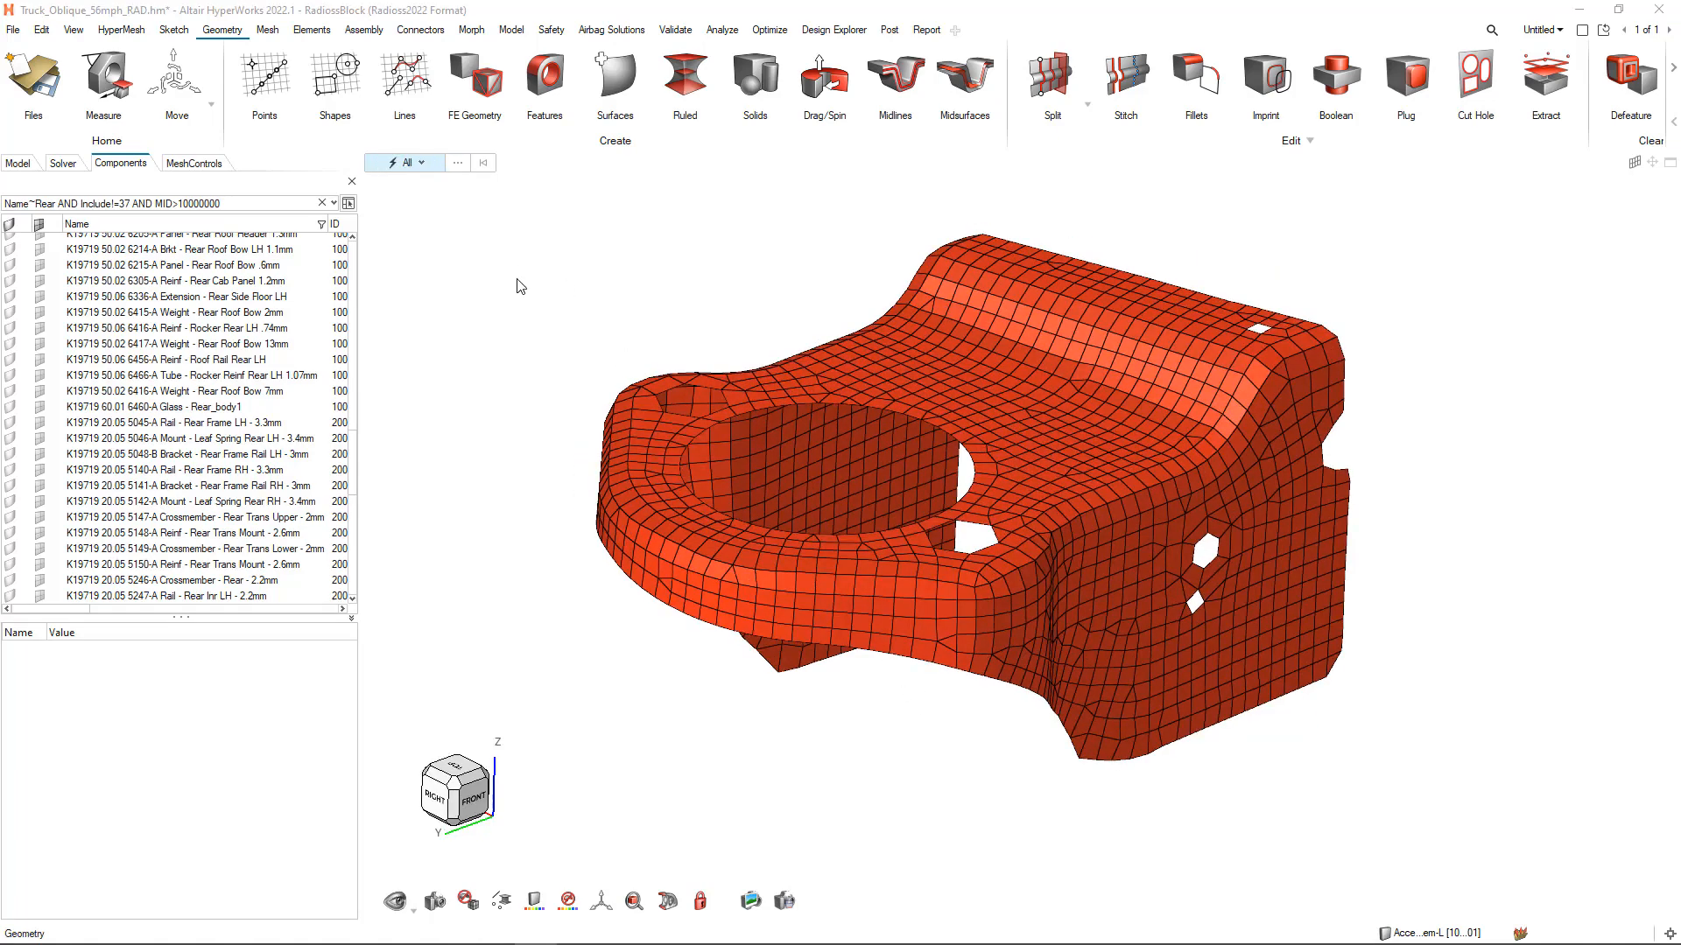
key(e)
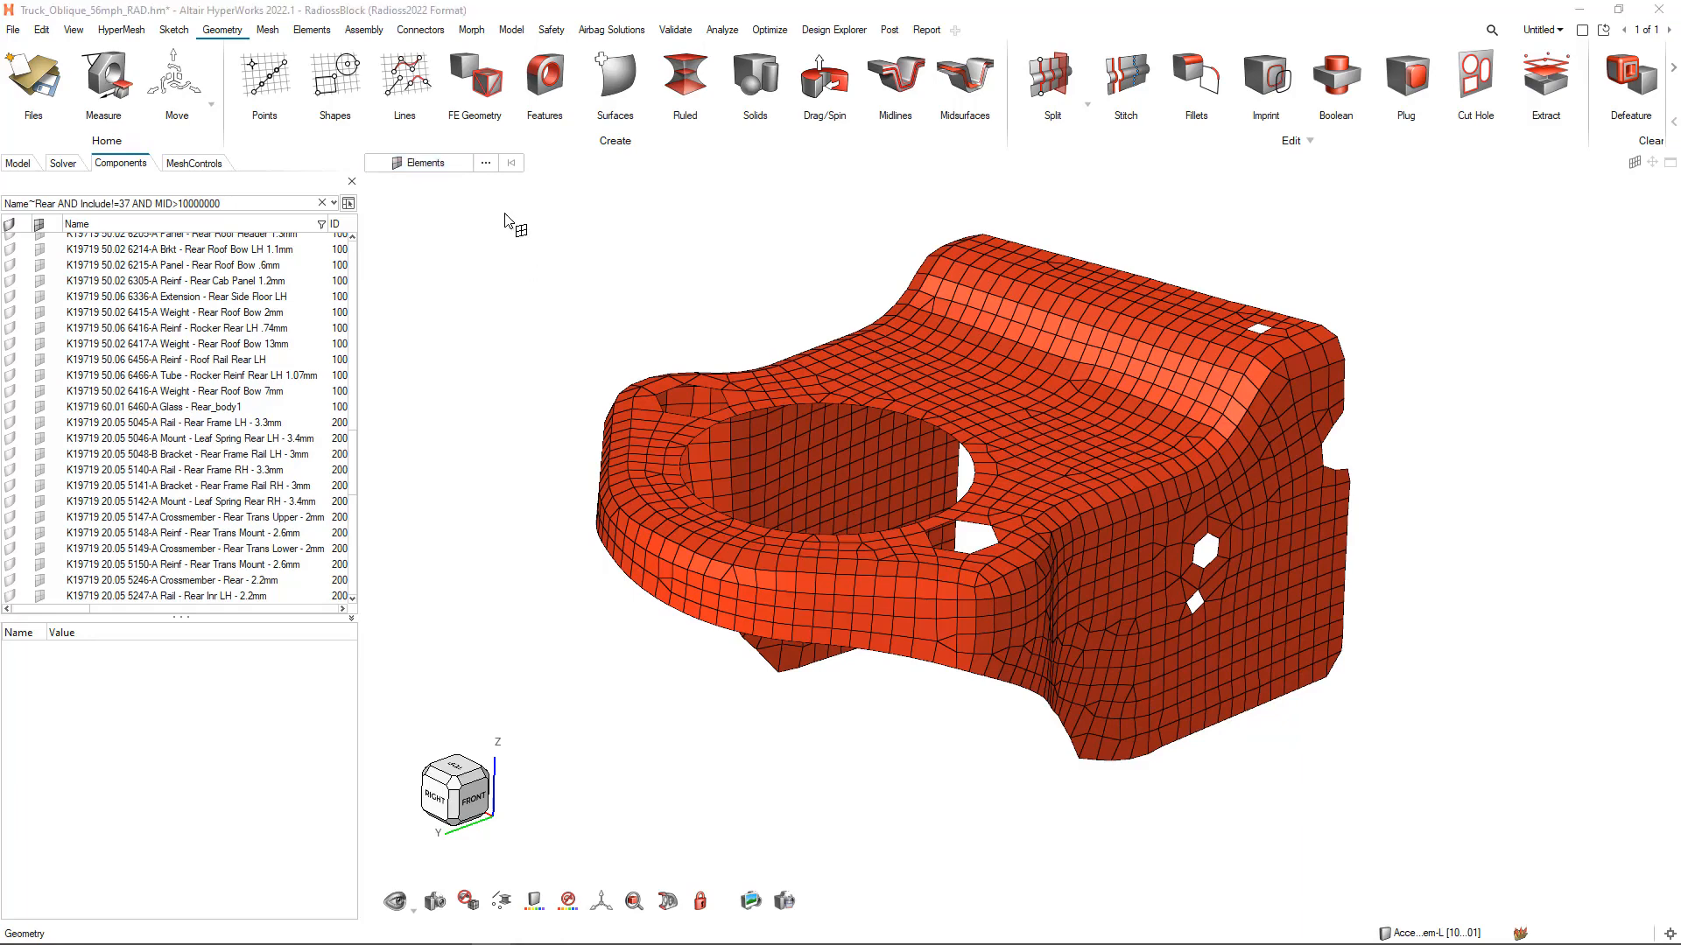
click(485, 163)
click(469, 210)
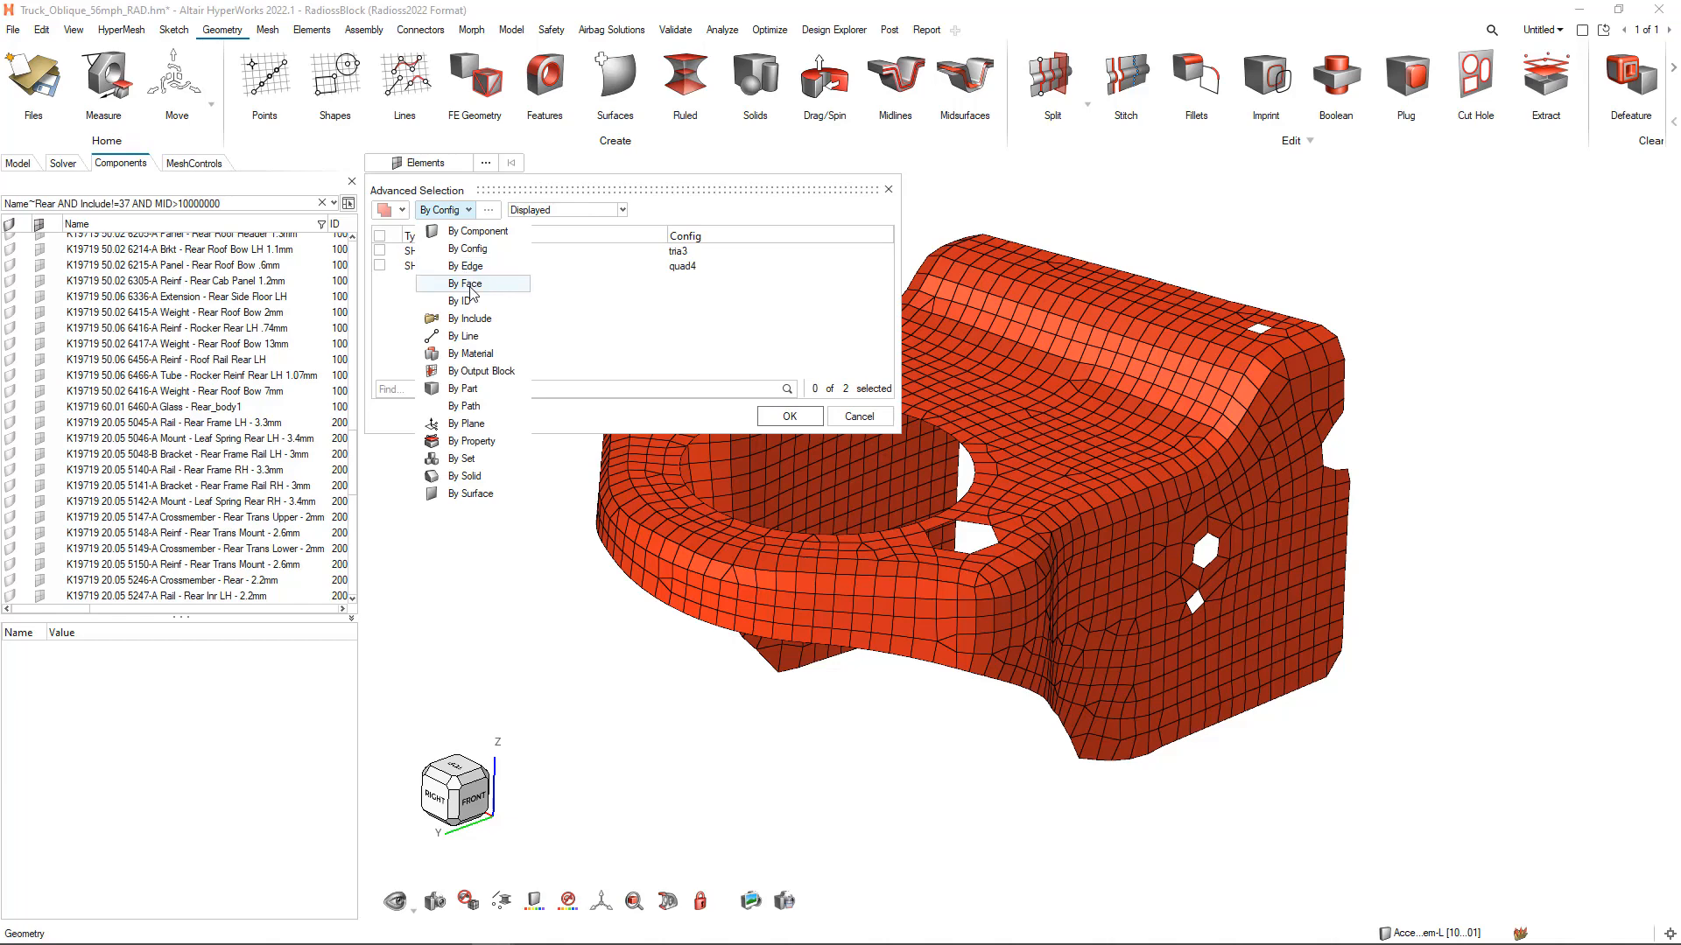
click(468, 267)
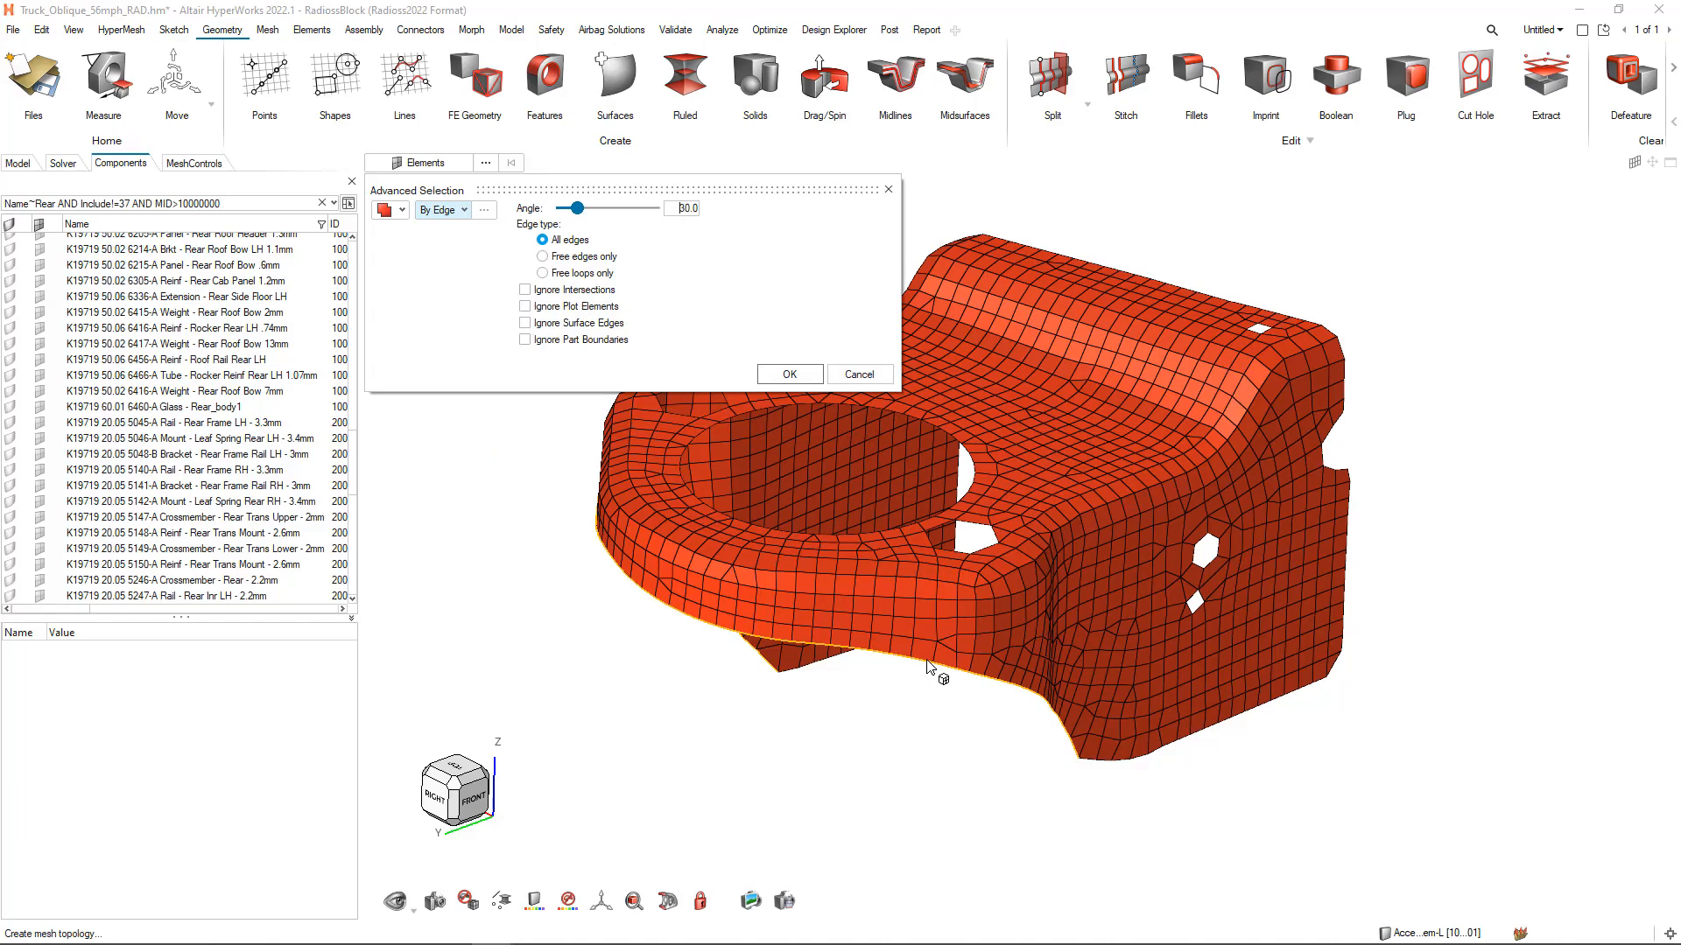
click(1181, 751)
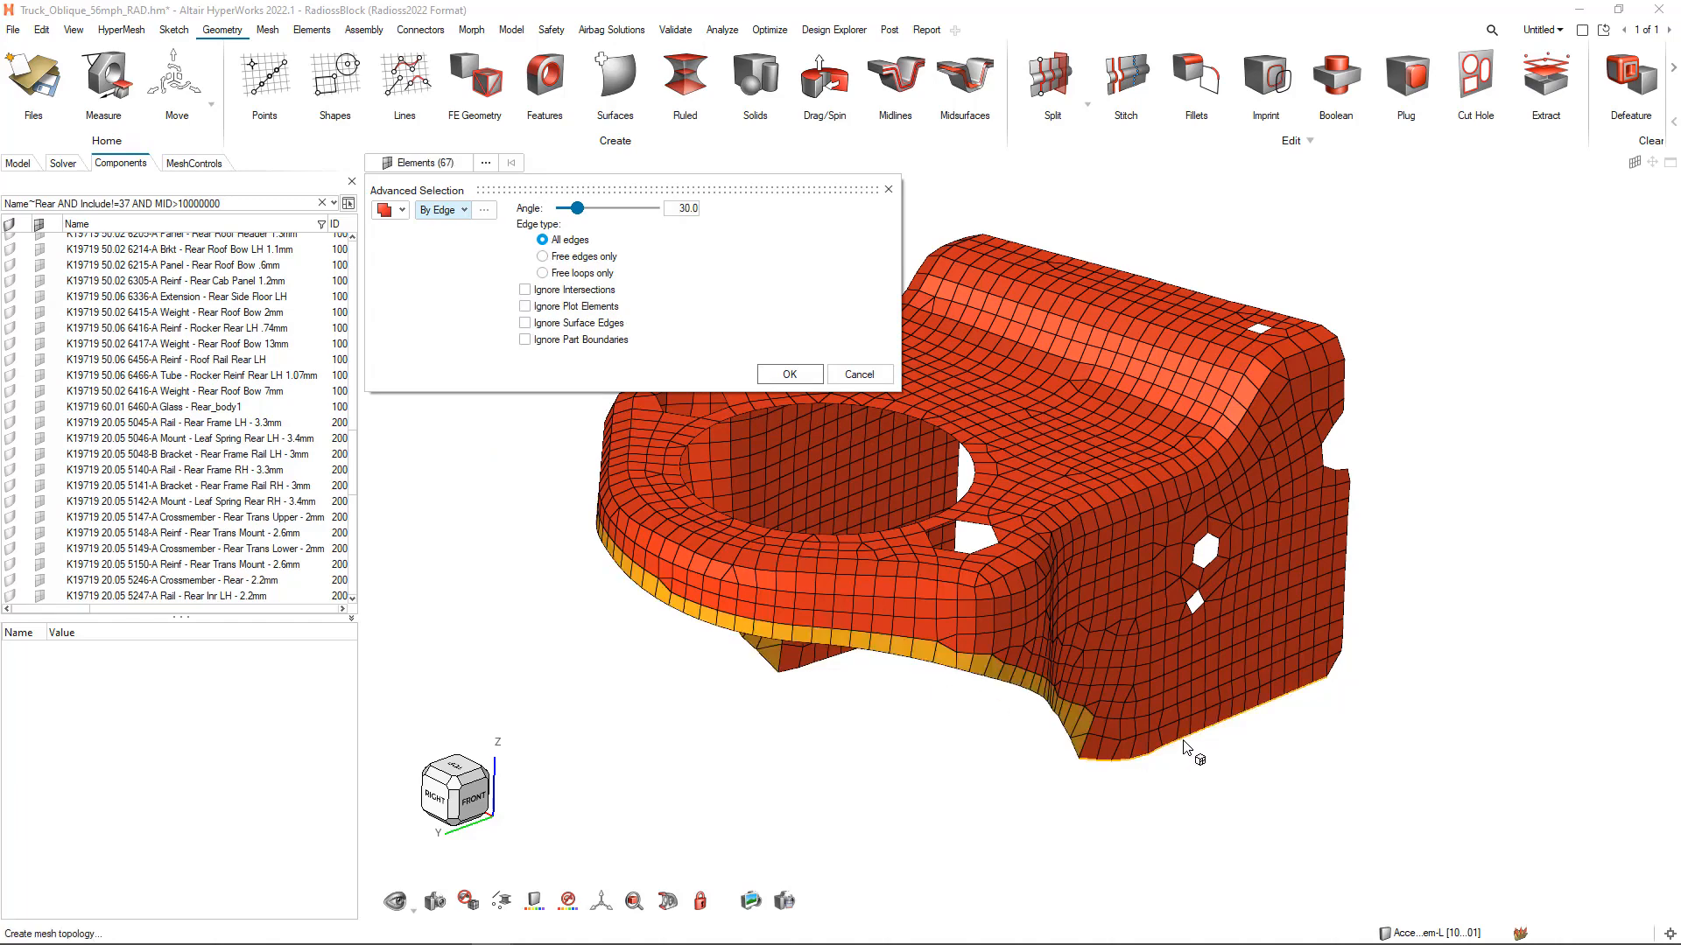
click(810, 665)
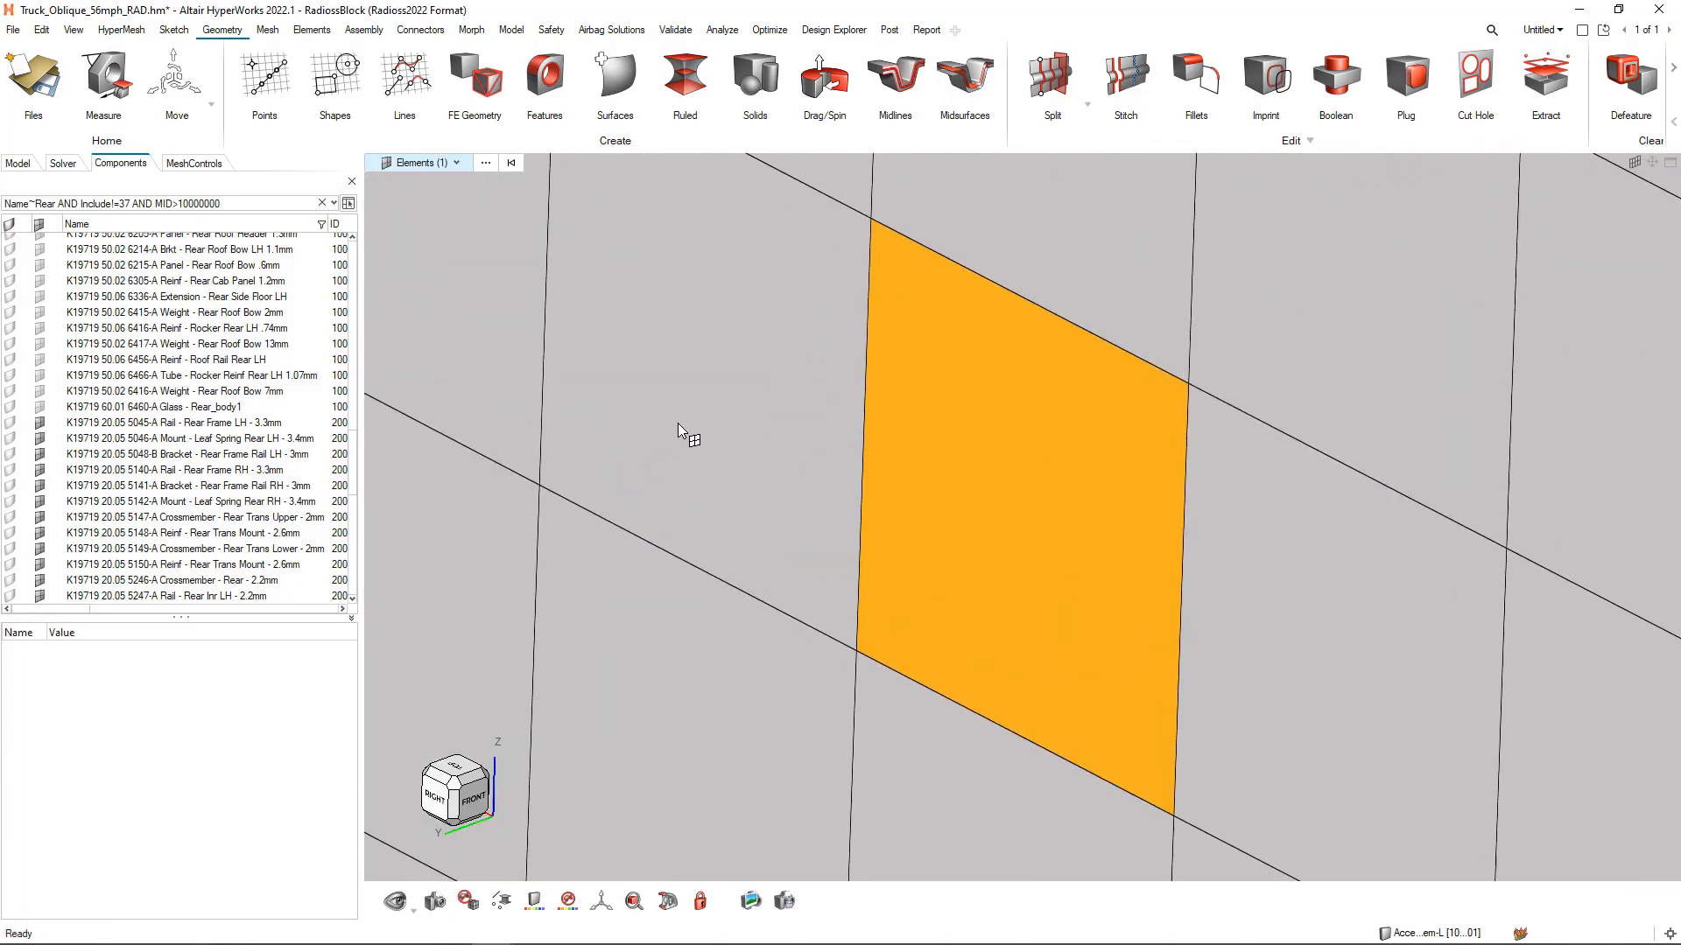
Clear the single-element selection on the grey rail and fit the full frame in the view
click(680, 423)
key(Escape)
key(f)
scroll(748, 480, down, 2)
right_drag(714, 555, 796, 556)
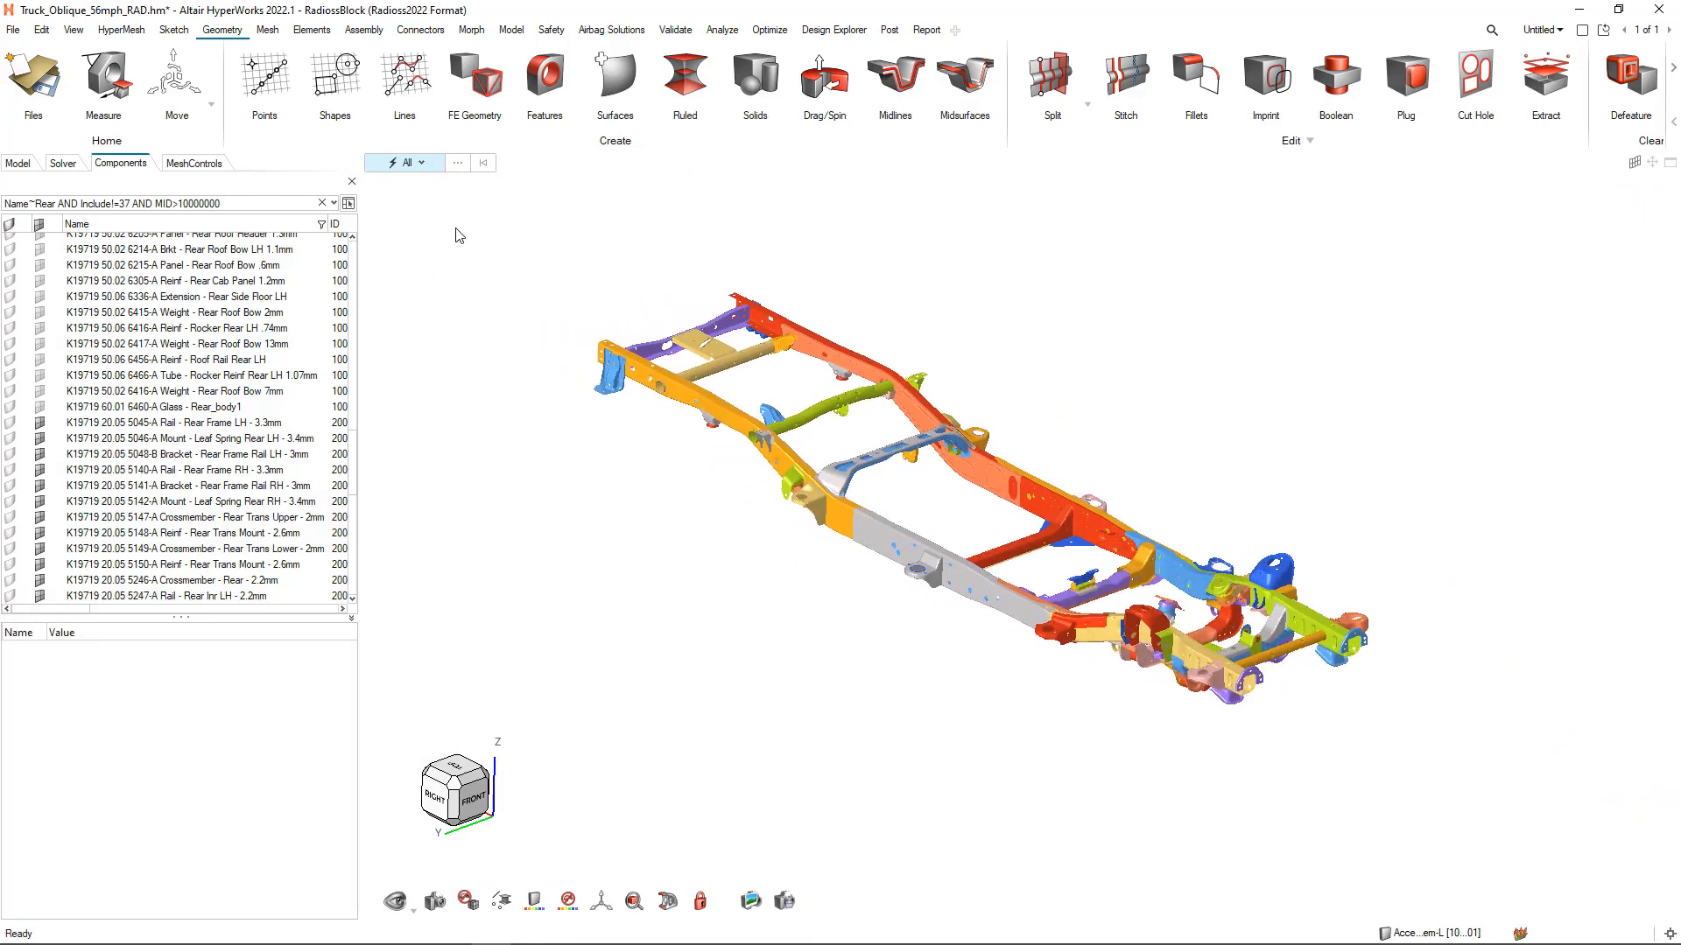
Select the material of the body mount midway along the near frame rail and convert the selection to components
key(m)
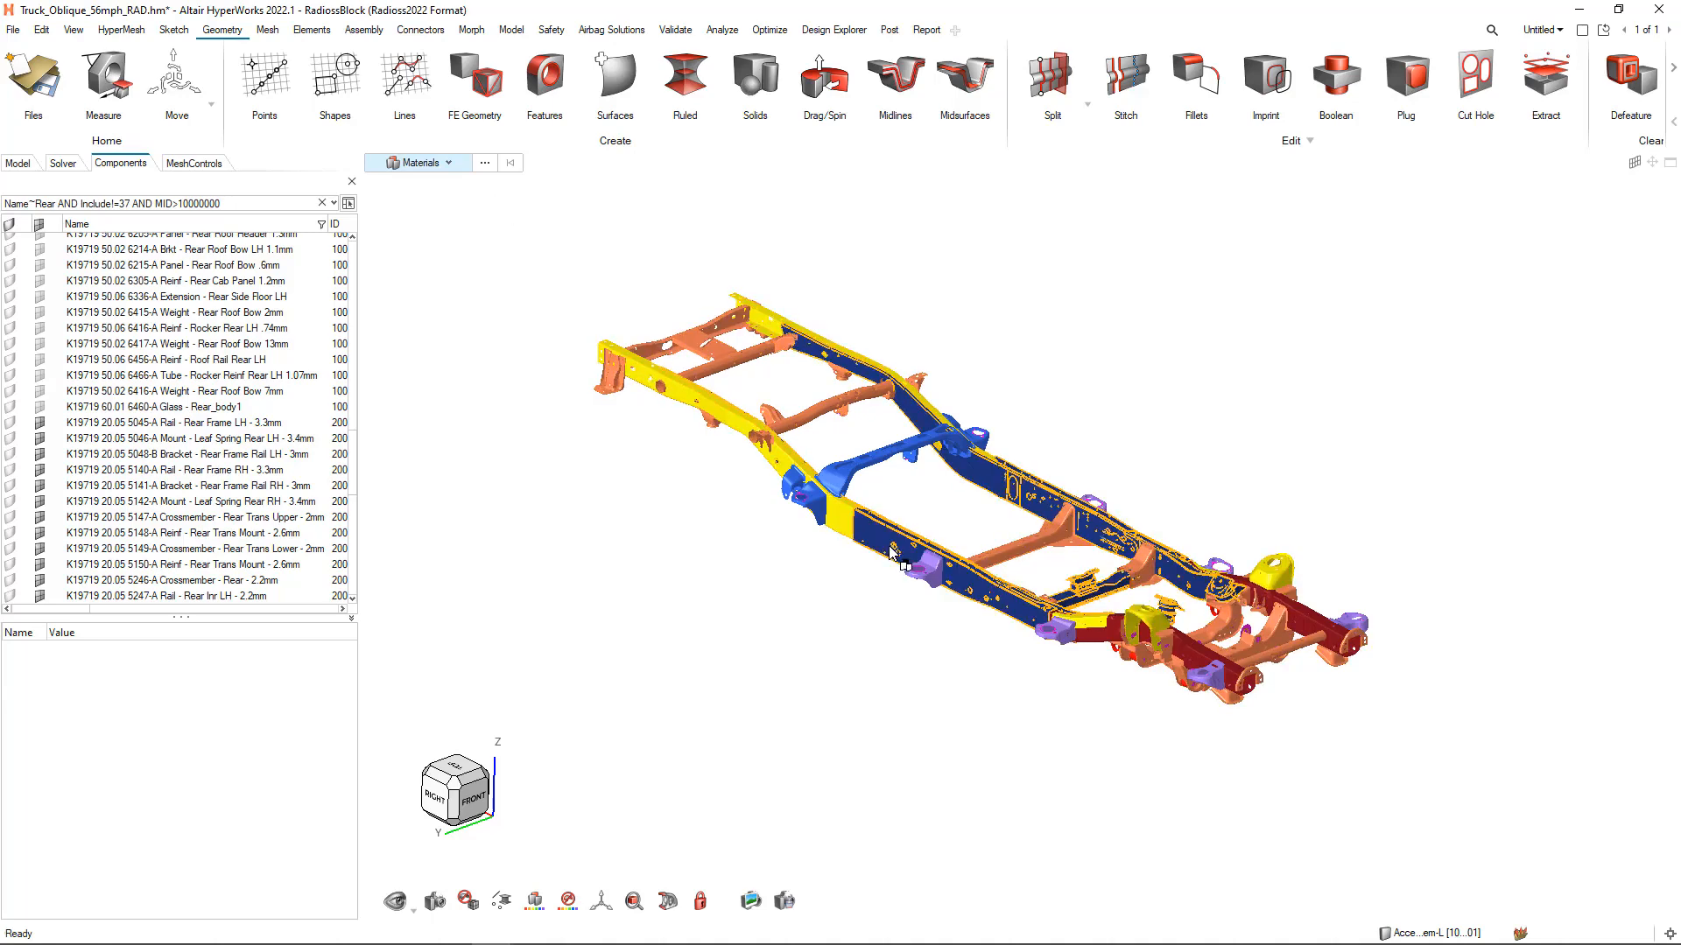
click(932, 572)
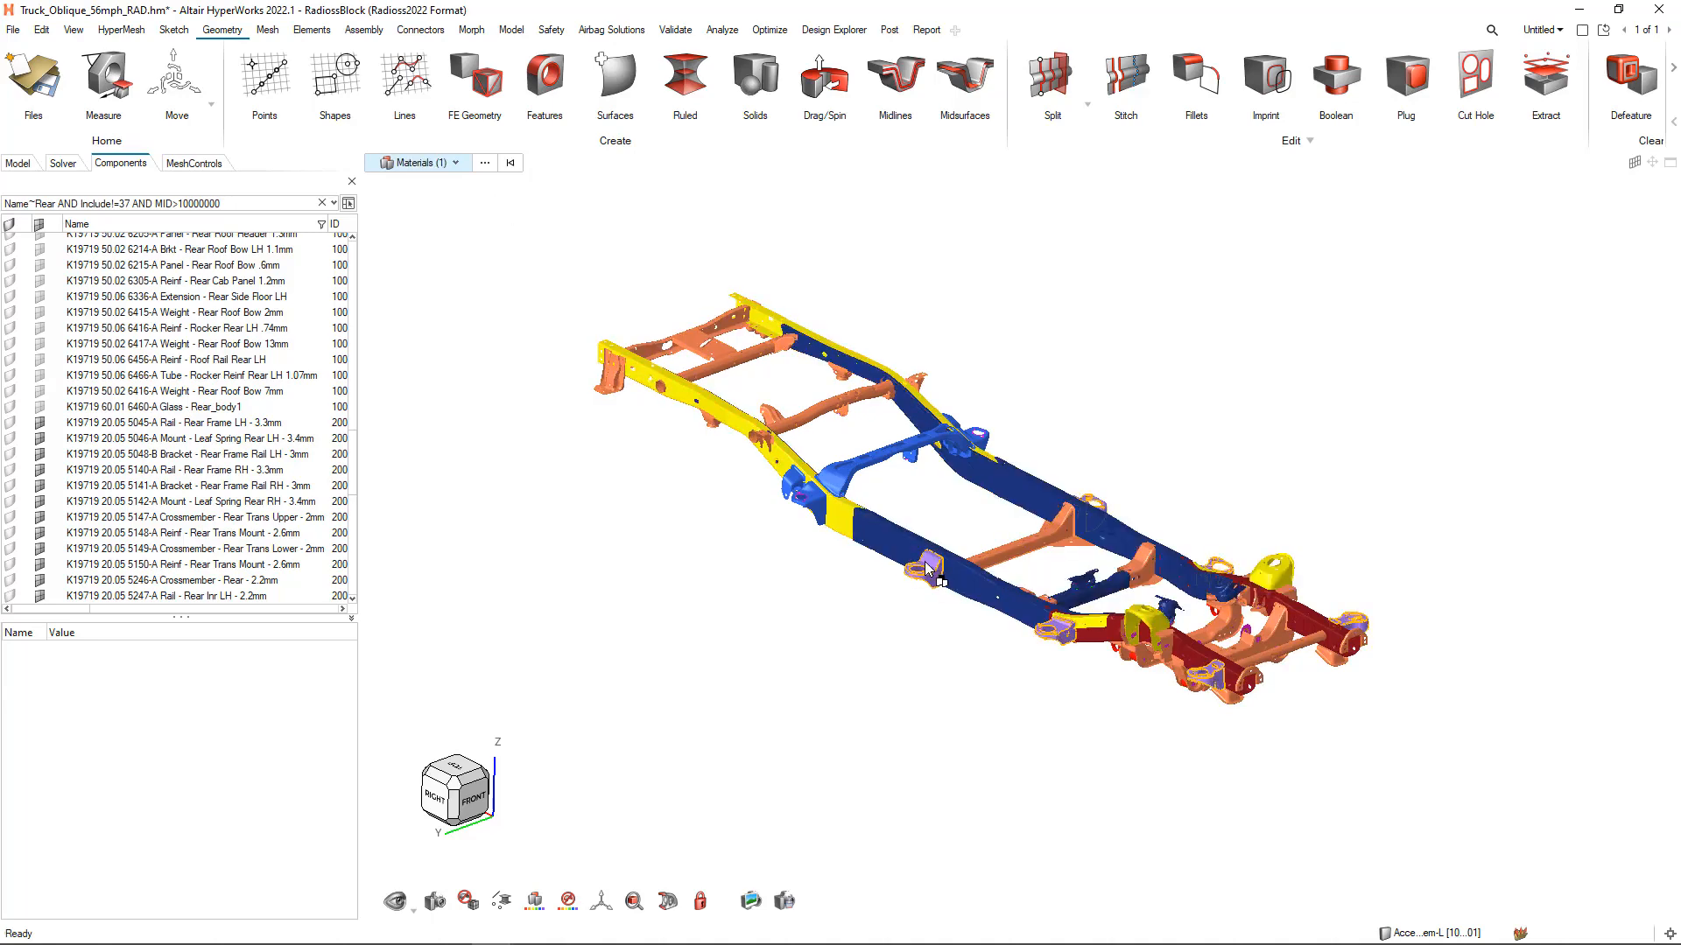
key(c)
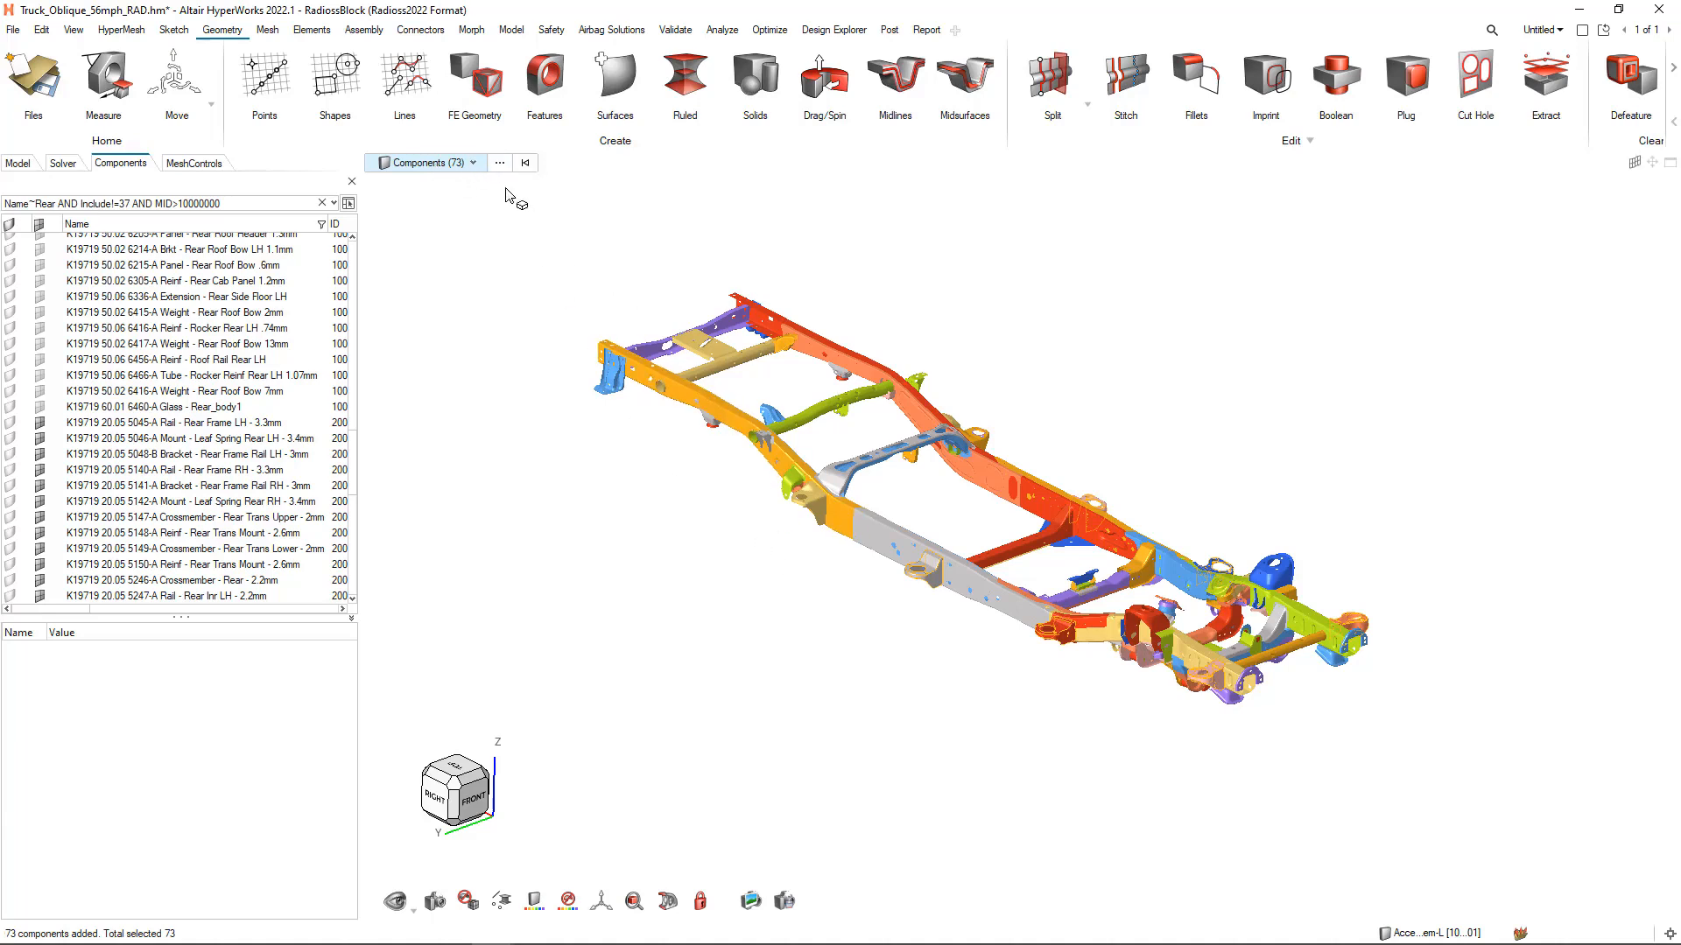
Intersect the component selection with the include file 20_FRAME_V049_OBLIQUE_V02.k using the By Include advanced selection method
click(500, 166)
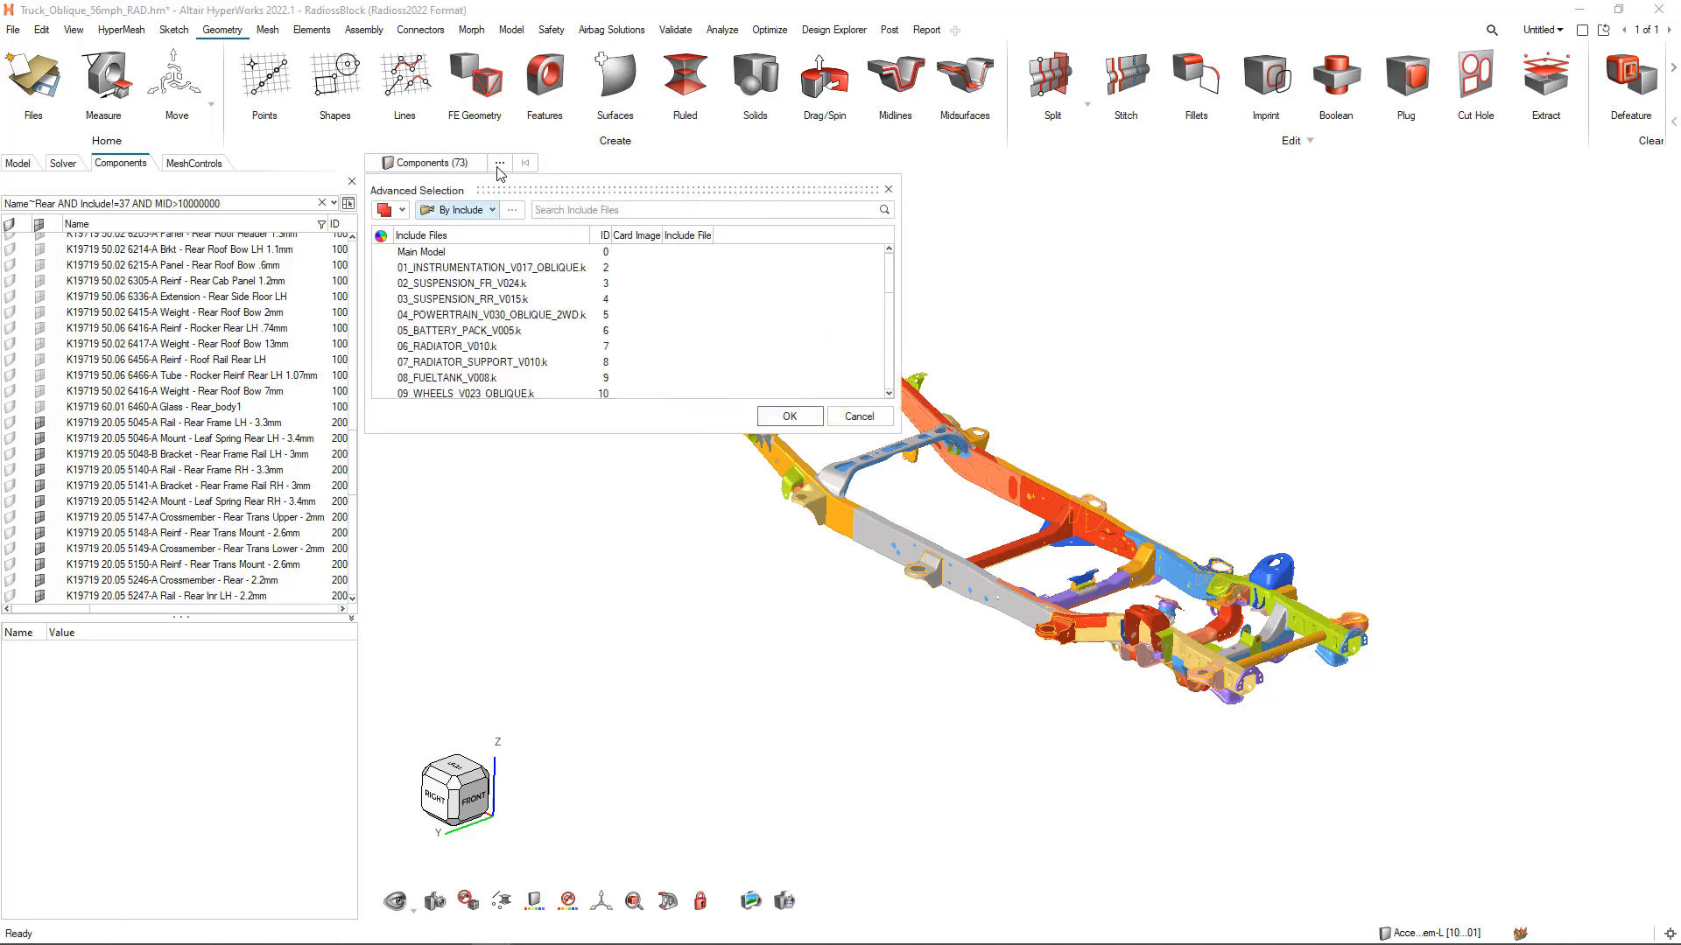
click(401, 211)
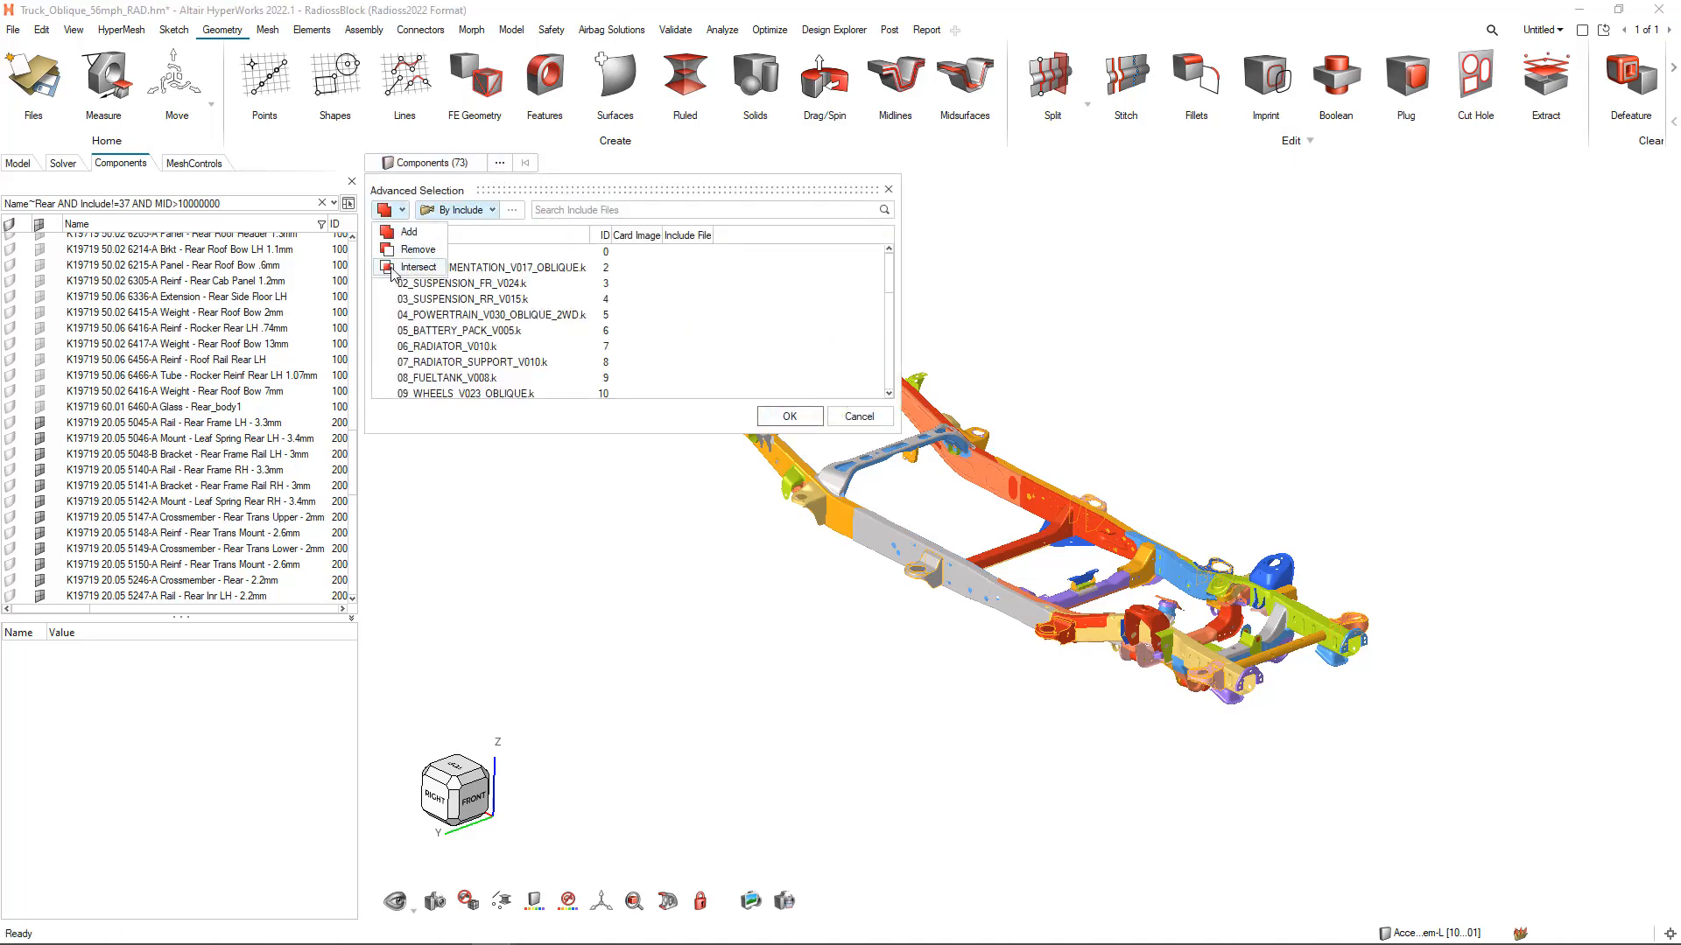
click(417, 268)
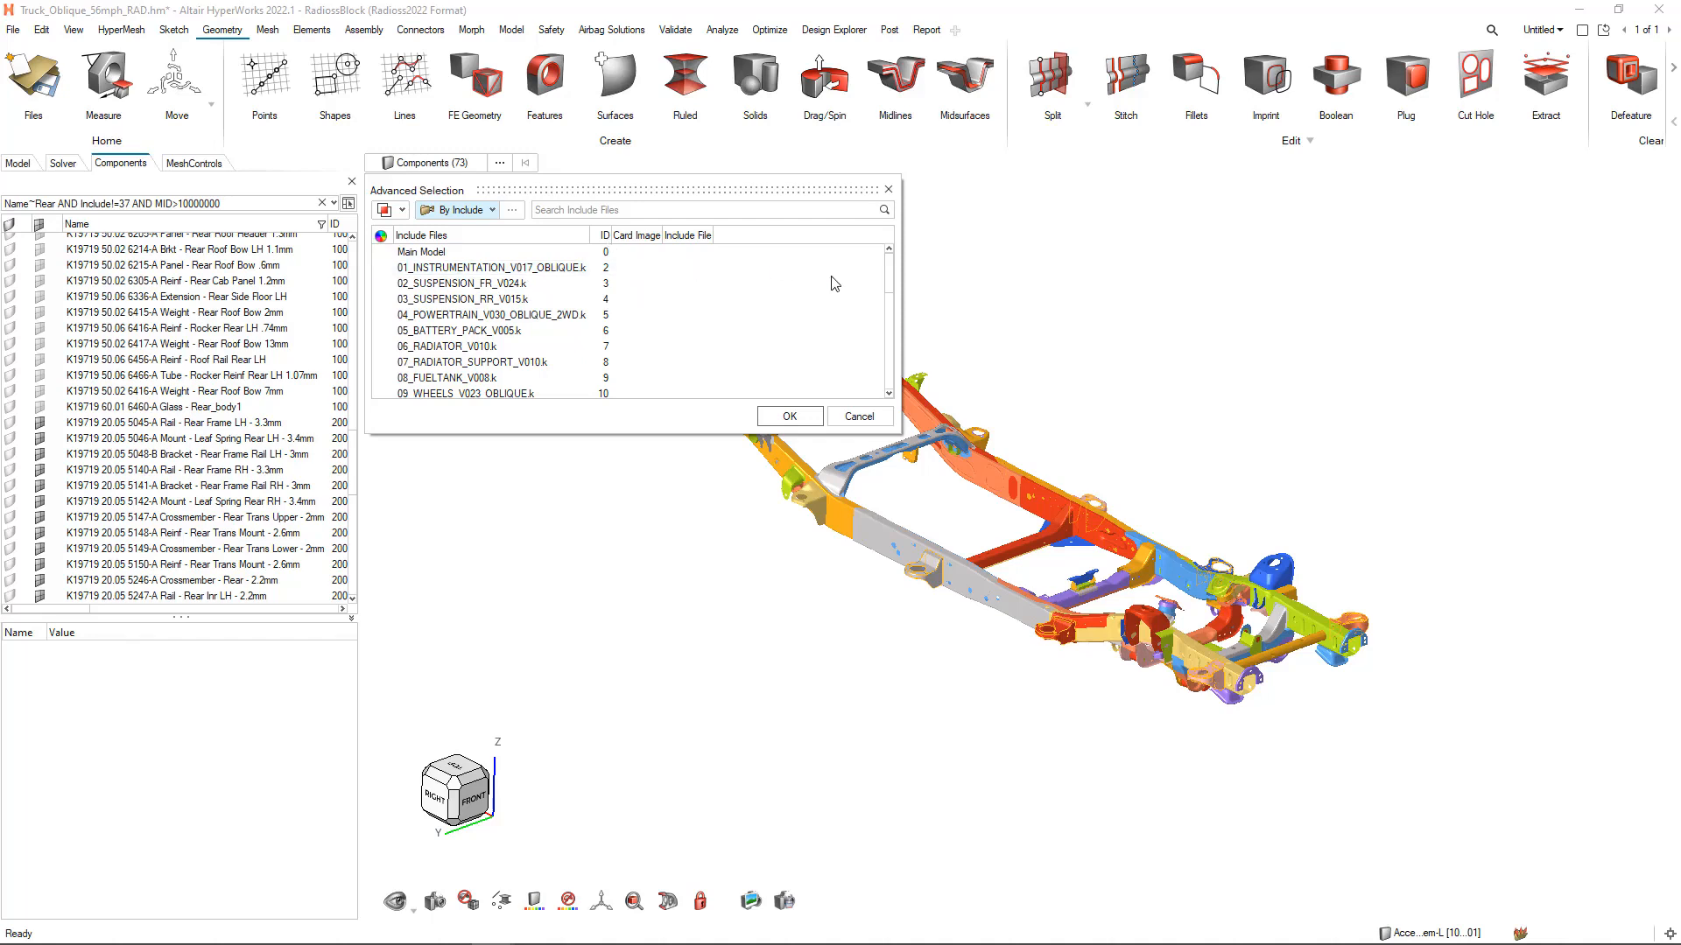
mouse_move(888, 279)
mouse_down()
mouse_move(893, 372)
mouse_move(880, 309)
mouse_up()
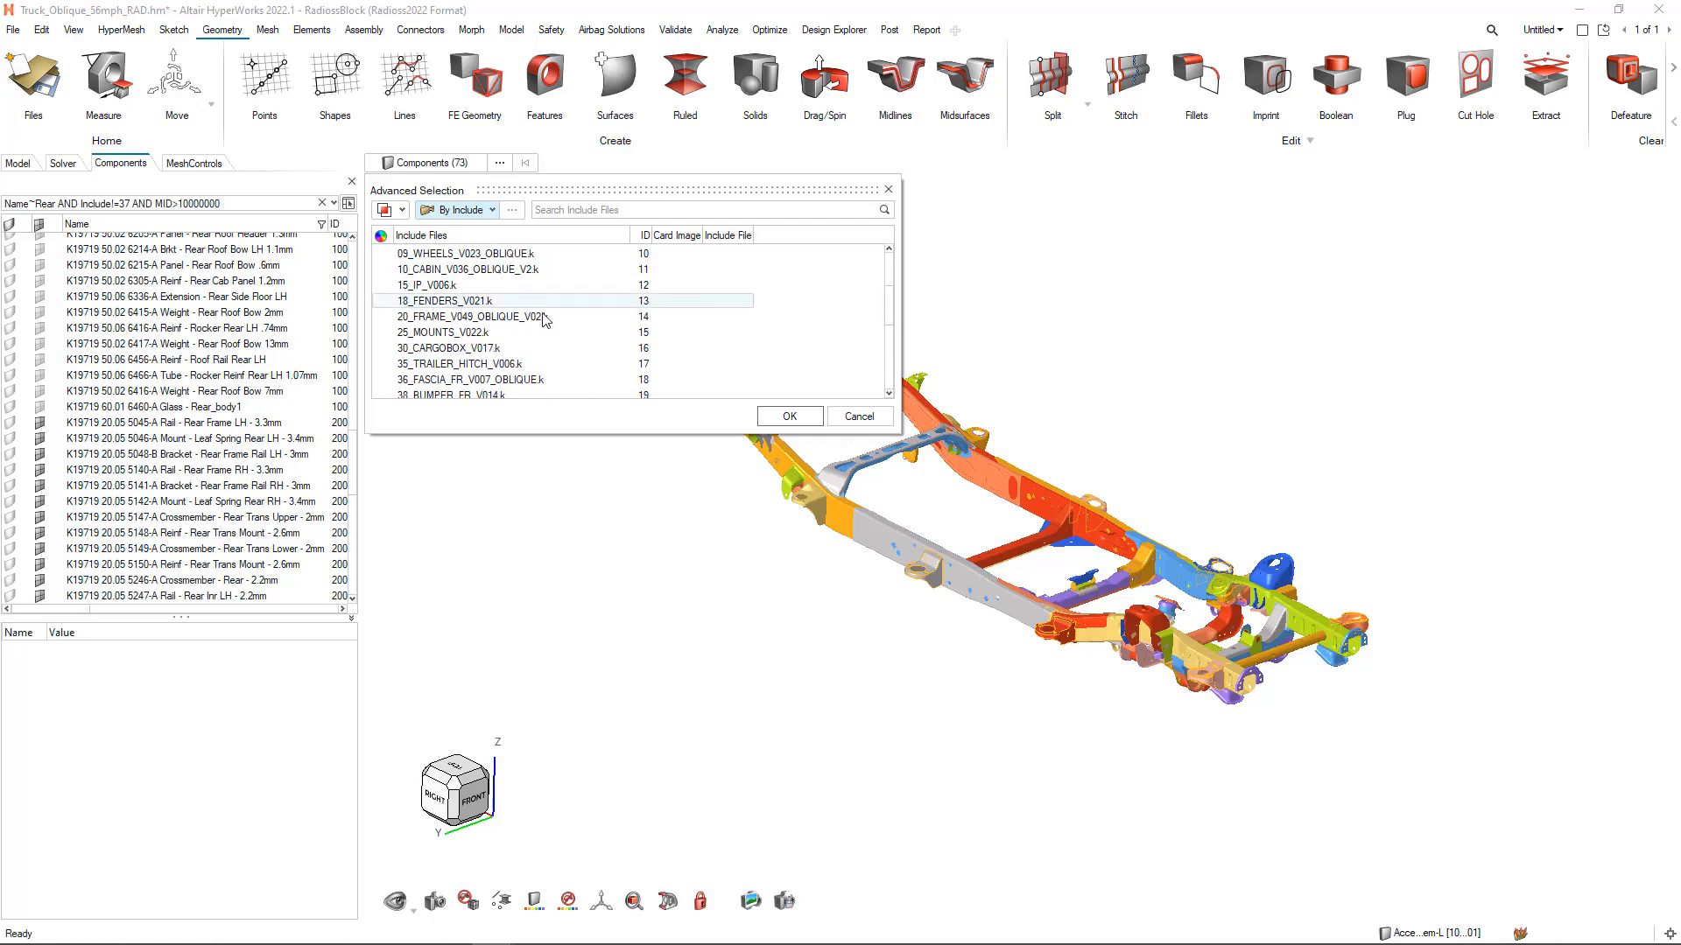
click(482, 322)
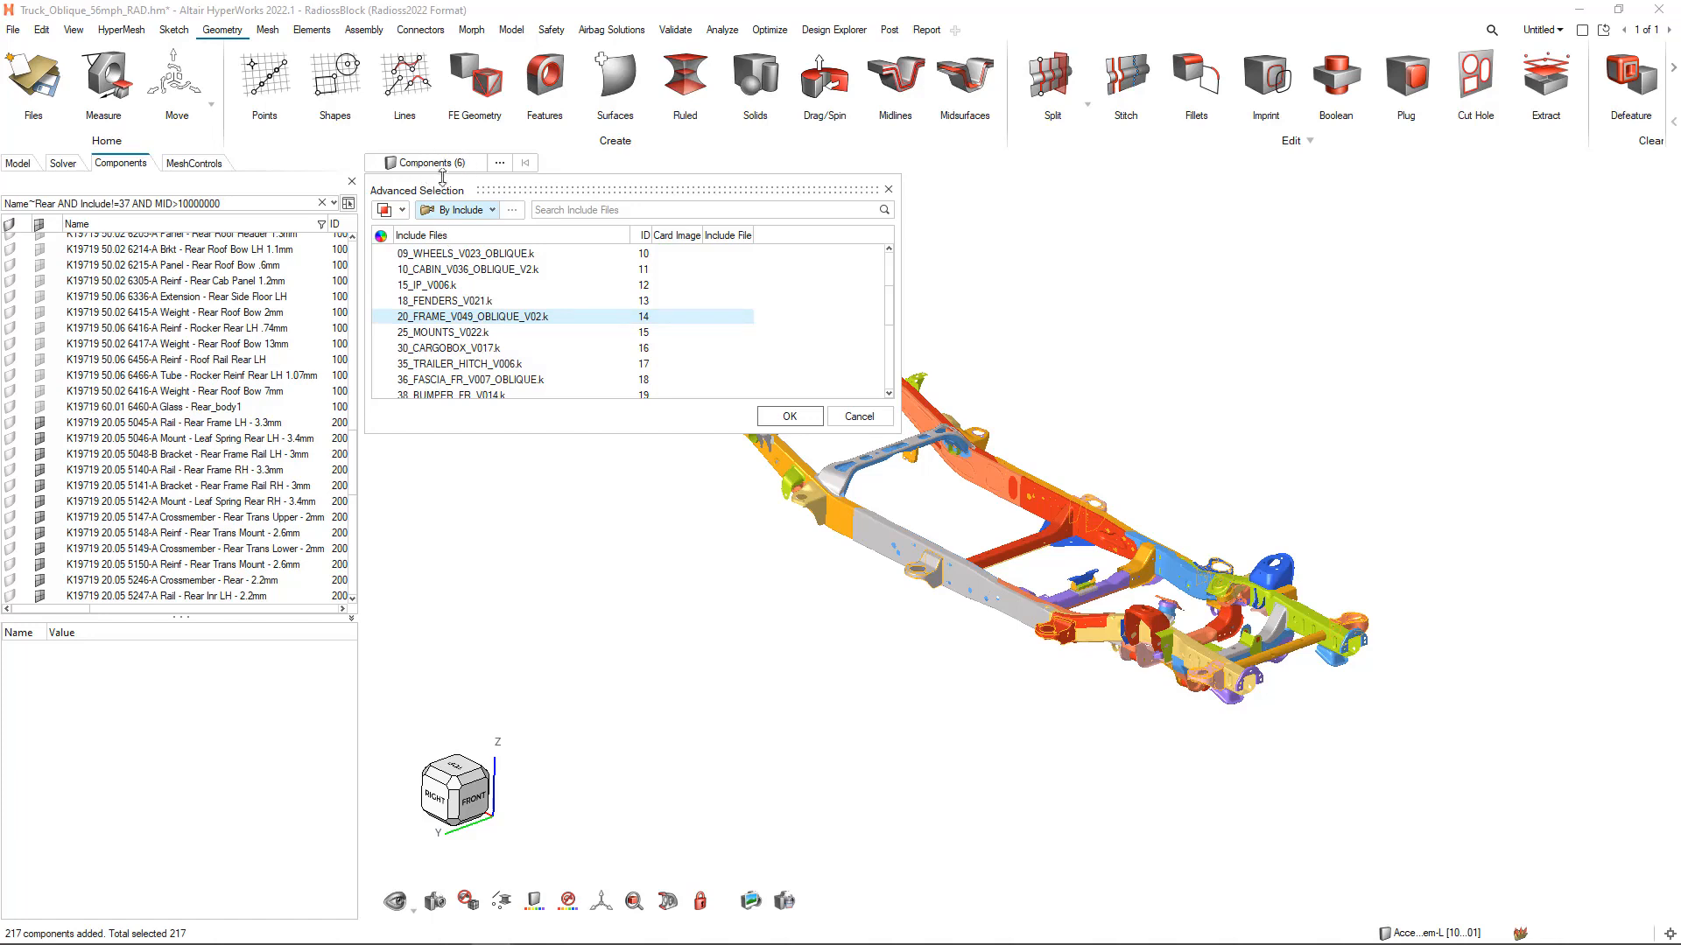
click(776, 417)
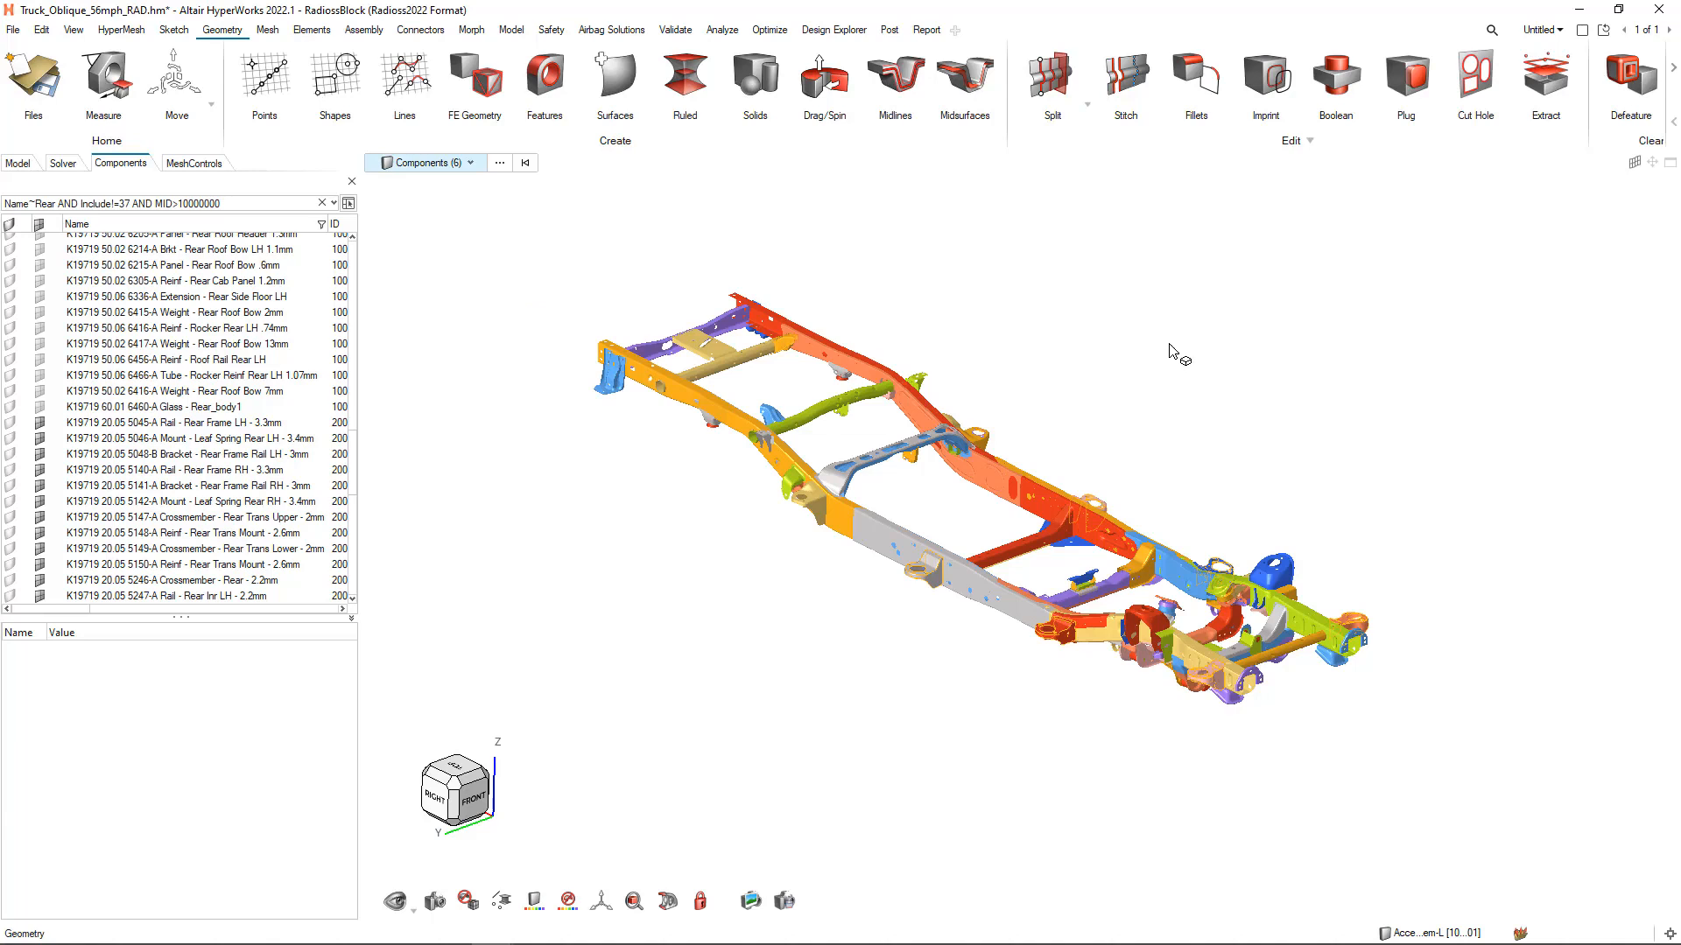
Isolate the intersected mount components for a close inspection and show all components again
key(i)
right_drag(1217, 395, 1117, 375)
click(1228, 536)
scroll(1225, 534, up, 3)
right_drag(1192, 500, 1197, 482)
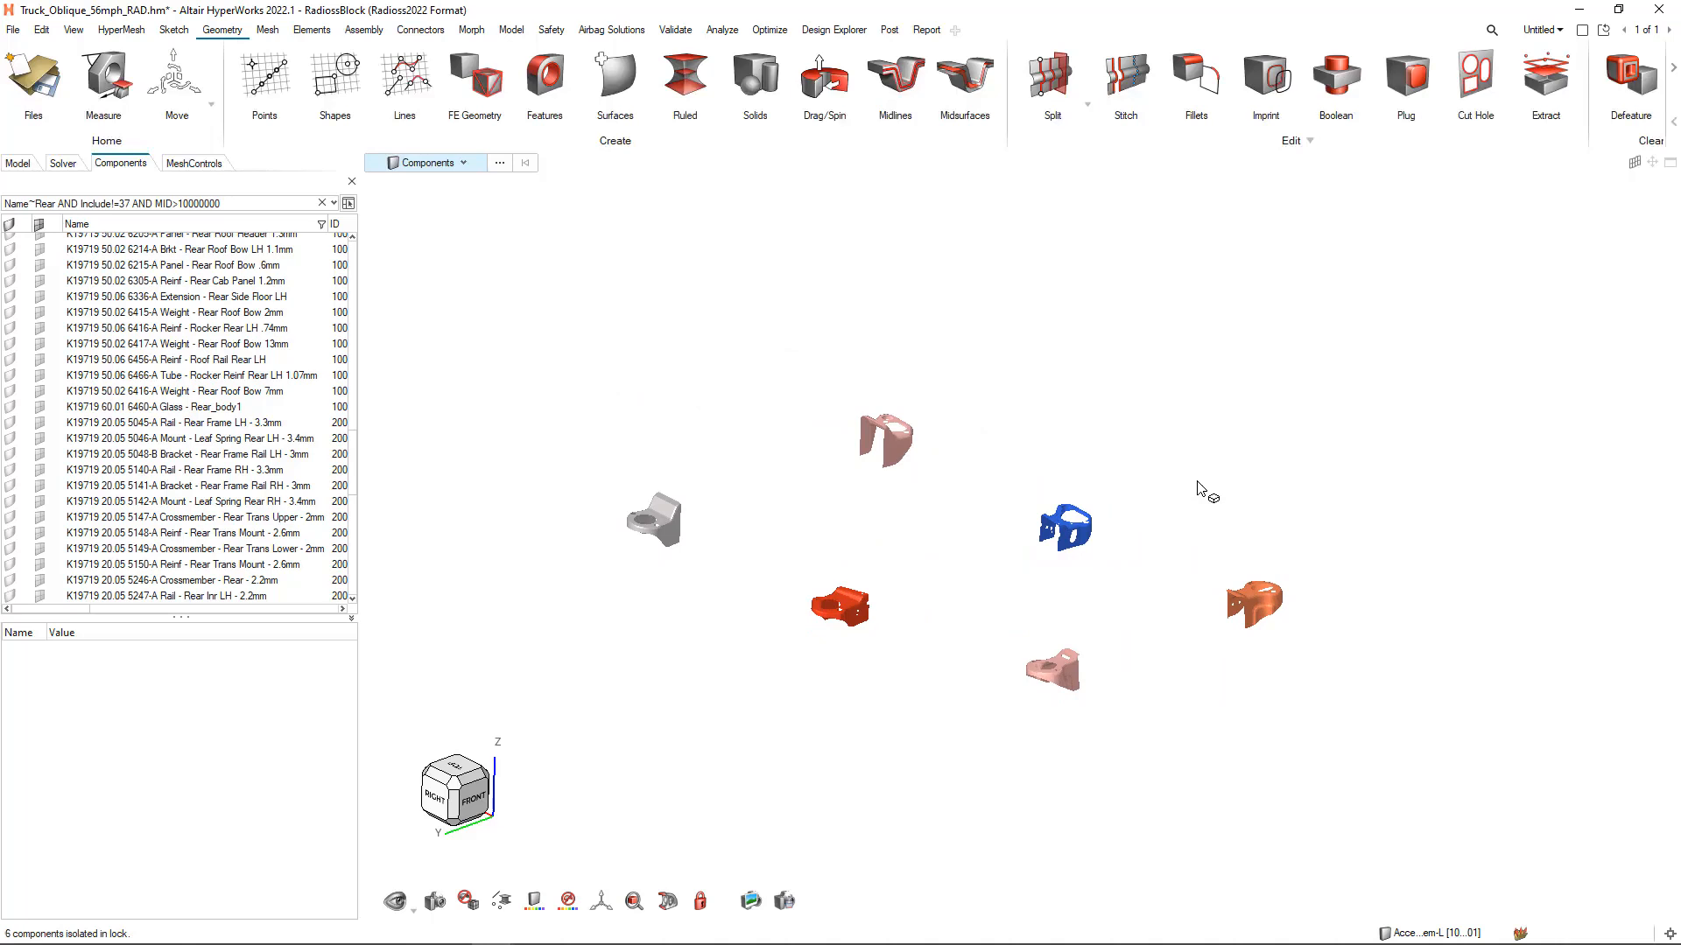
scroll(1201, 477, up, 2)
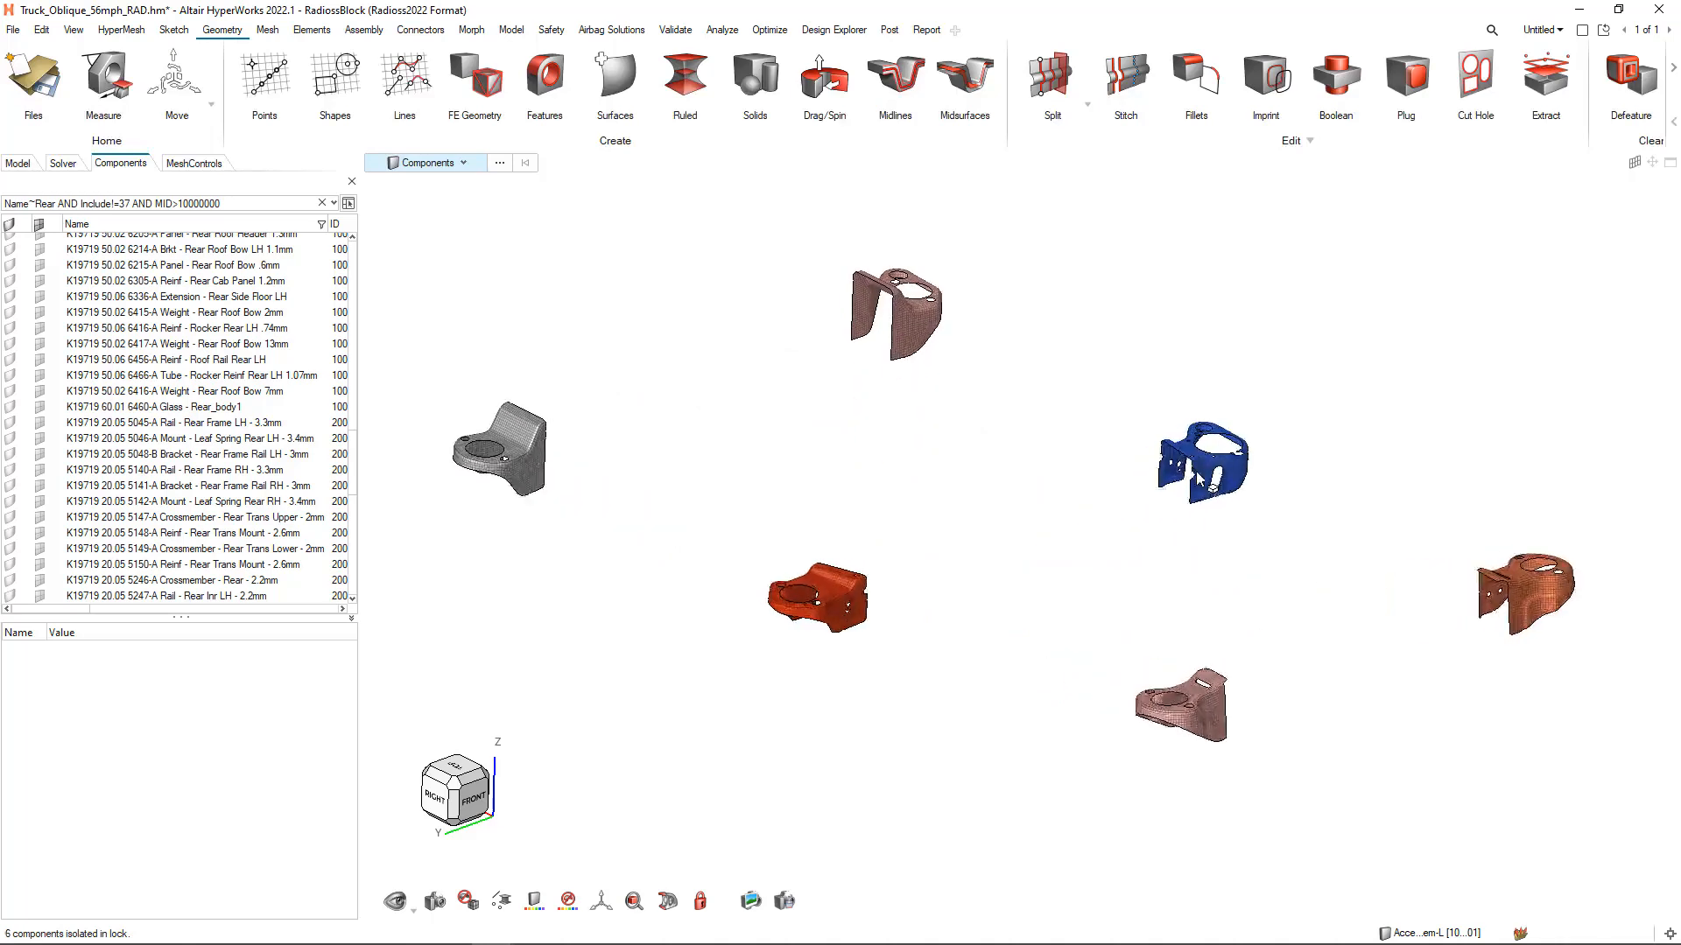
click(1200, 476)
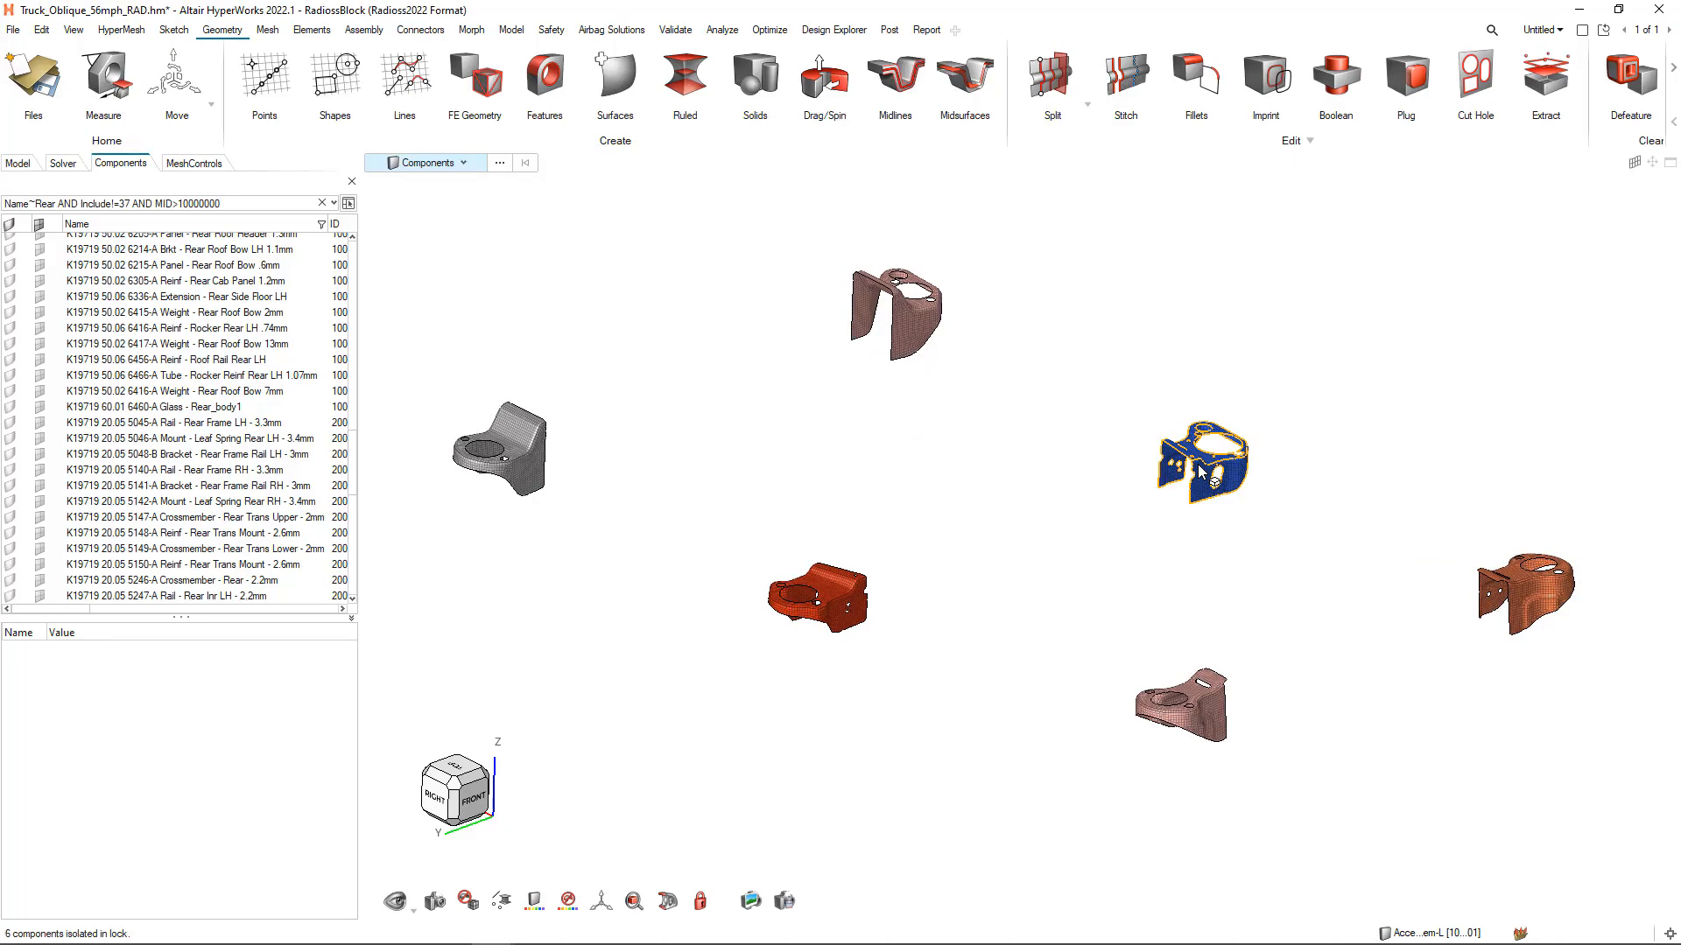
key(a)
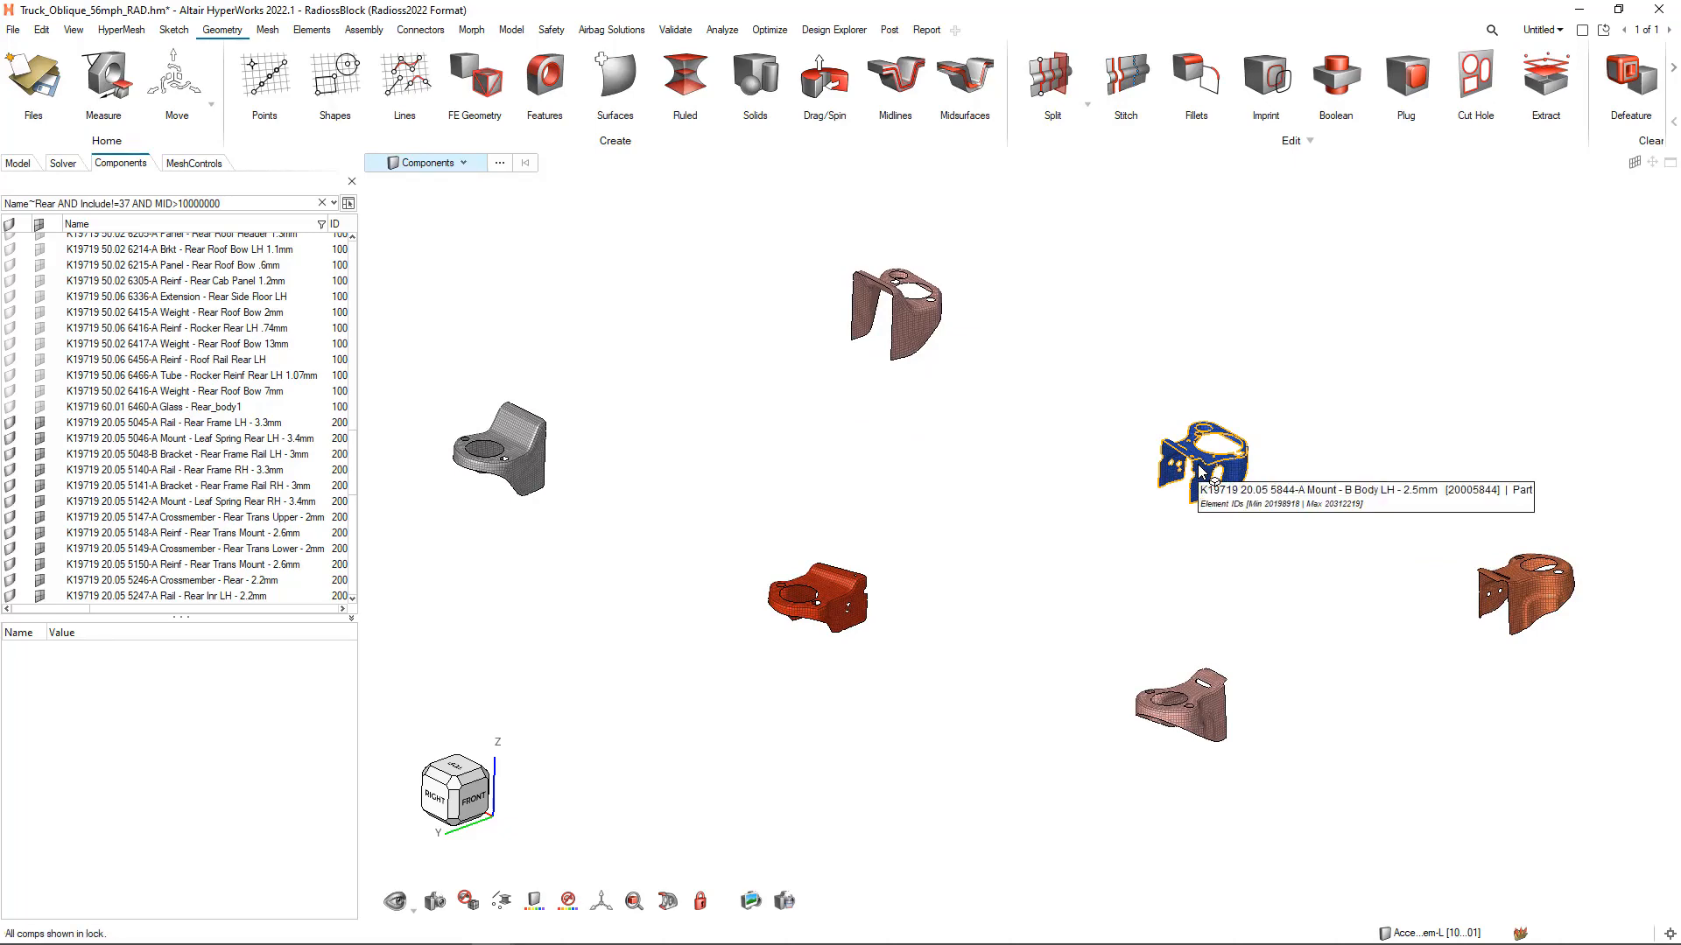